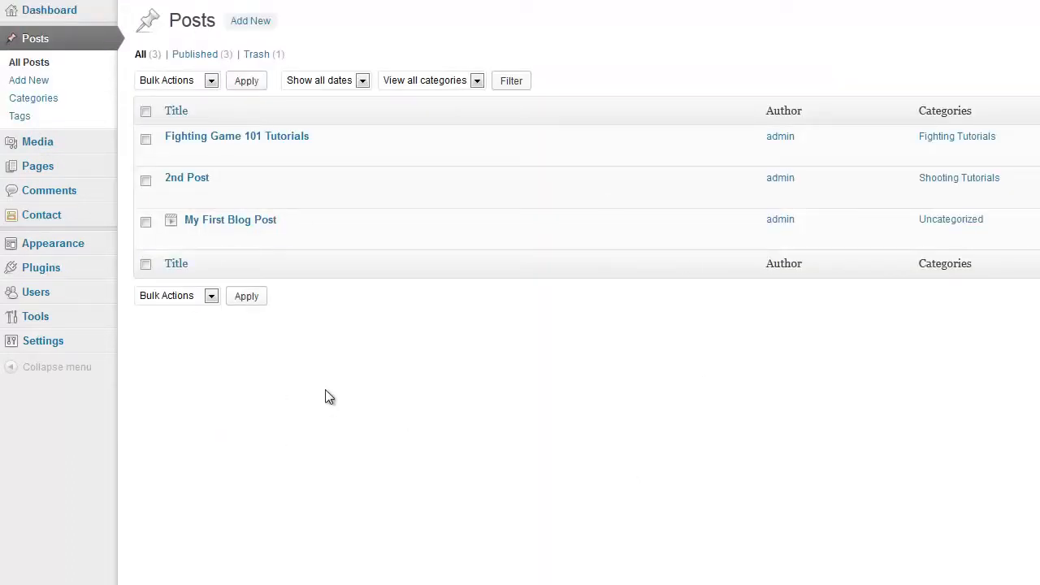
Step: Open the post "Fighting Game 101 Tutorials" for editing and add an empty line above the text "my tutorials"
{"action": "left_click", "coordinate": [246, 138]}
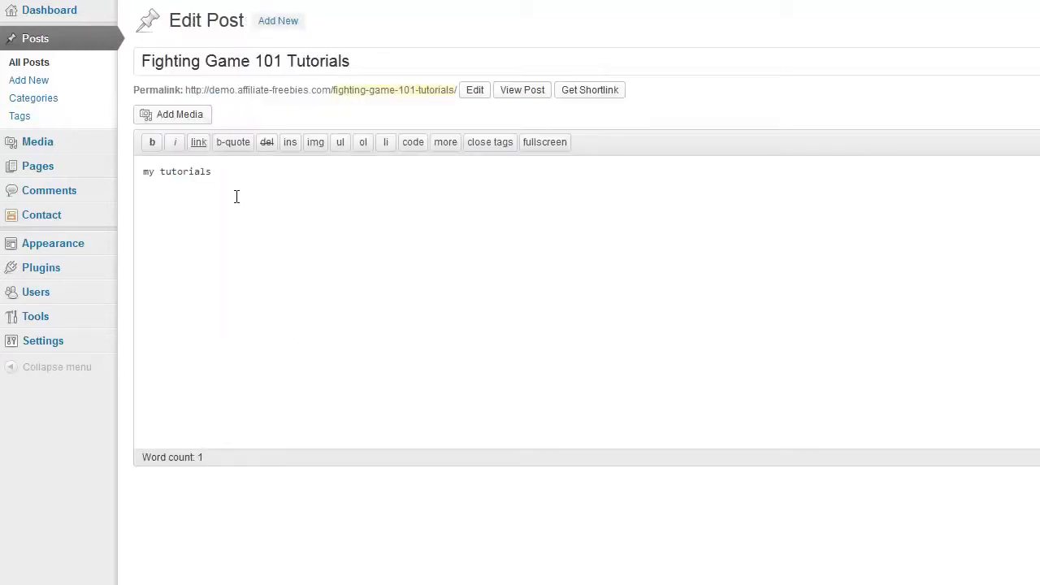
{"action": "left_click", "coordinate": [143, 171]}
{"action": "key", "text": "Return"}
{"action": "key", "text": "Up"}
Step: Start adding media to the post and select the logo image from the Media Library
{"action": "left_click", "coordinate": [172, 122]}
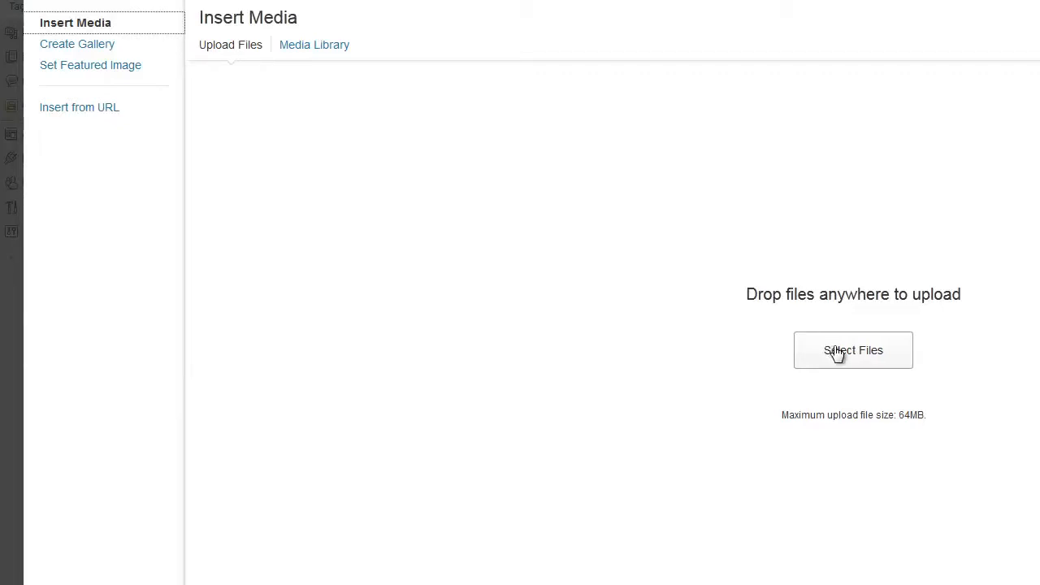
{"action": "left_click", "coordinate": [73, 114]}
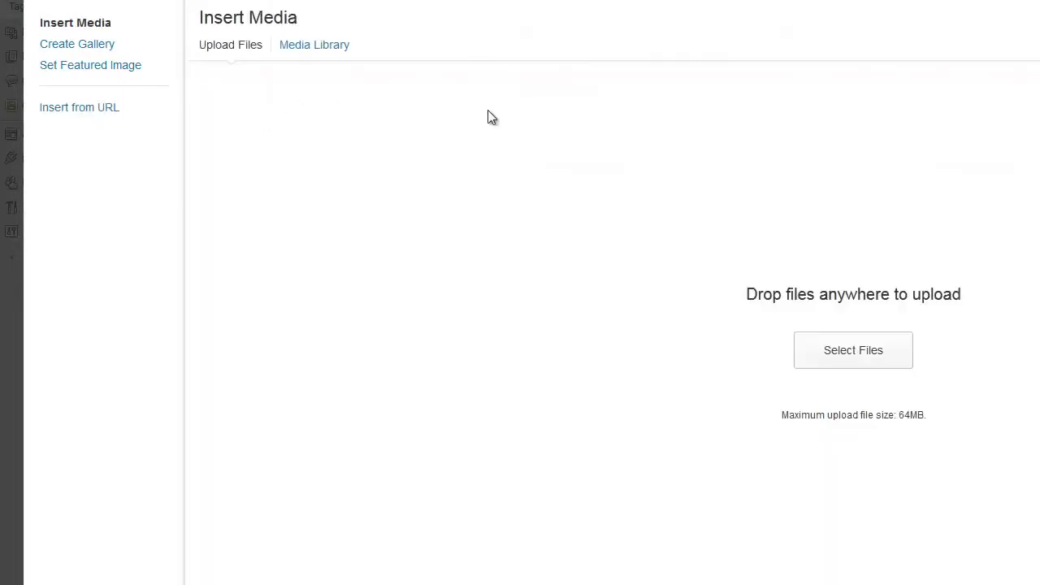
{"action": "left_click", "coordinate": [316, 47]}
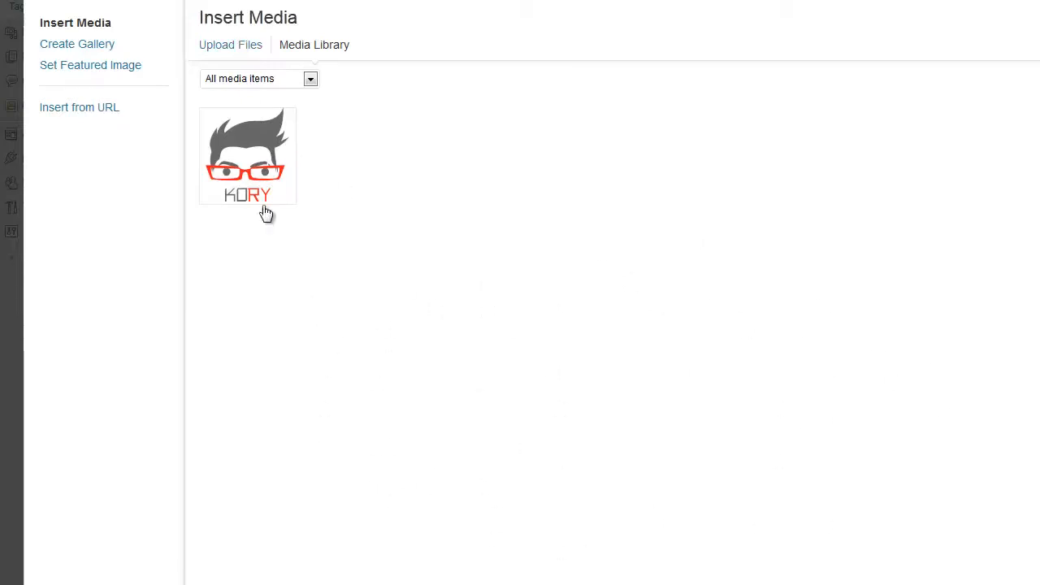
{"action": "left_click", "coordinate": [246, 168]}
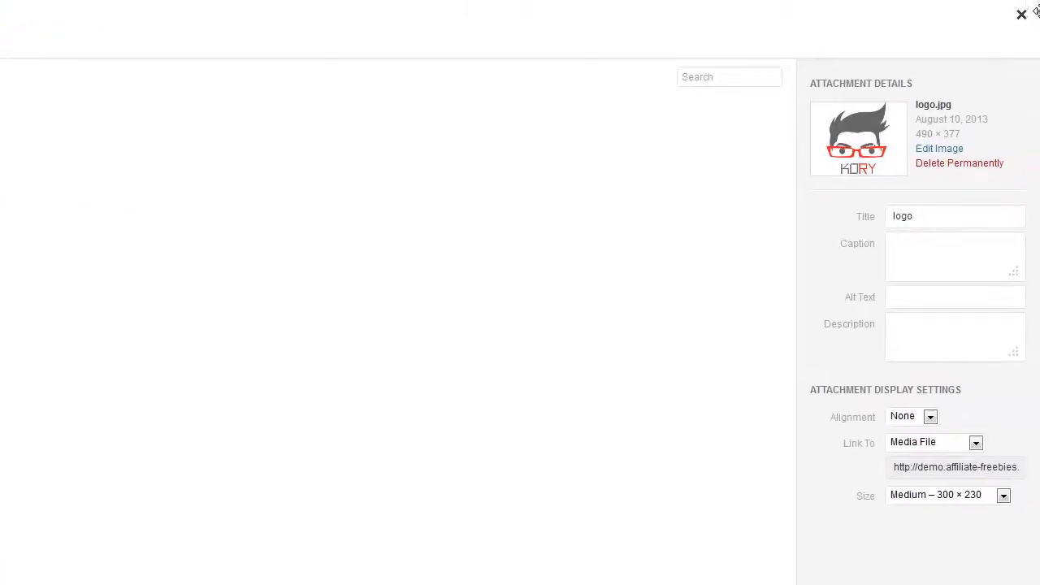
Step: Look over the logo's title, caption and description fields and its alignment options
{"action": "left_click", "coordinate": [927, 216]}
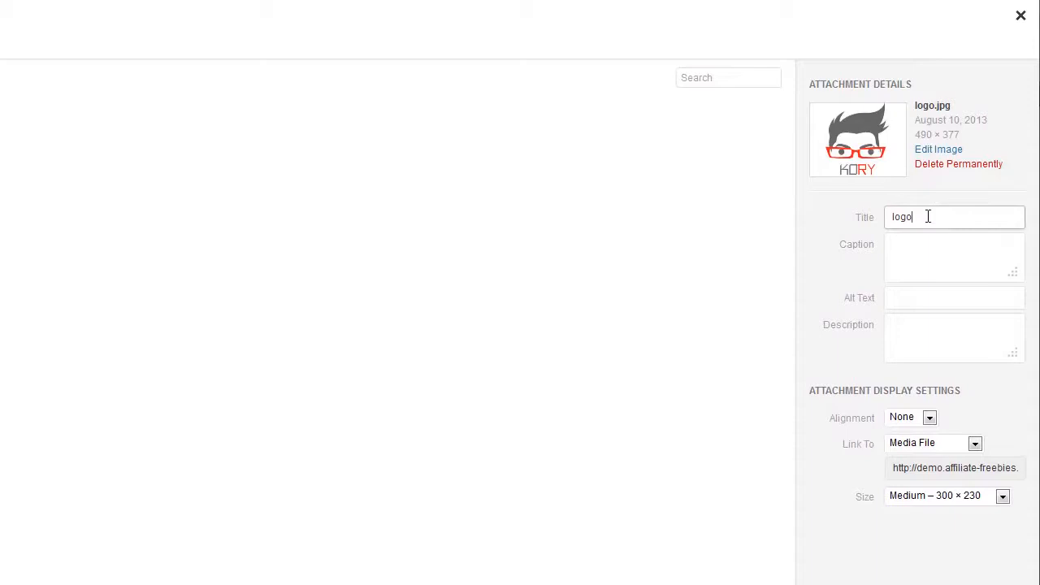
{"action": "left_click", "coordinate": [905, 257]}
{"action": "left_click", "coordinate": [903, 350]}
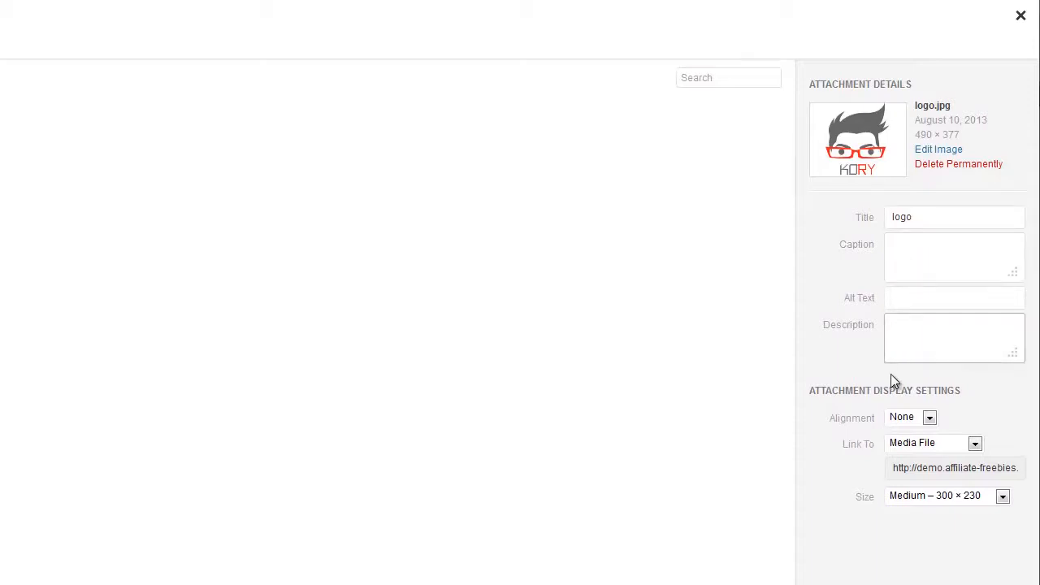
{"action": "left_click", "coordinate": [930, 419]}
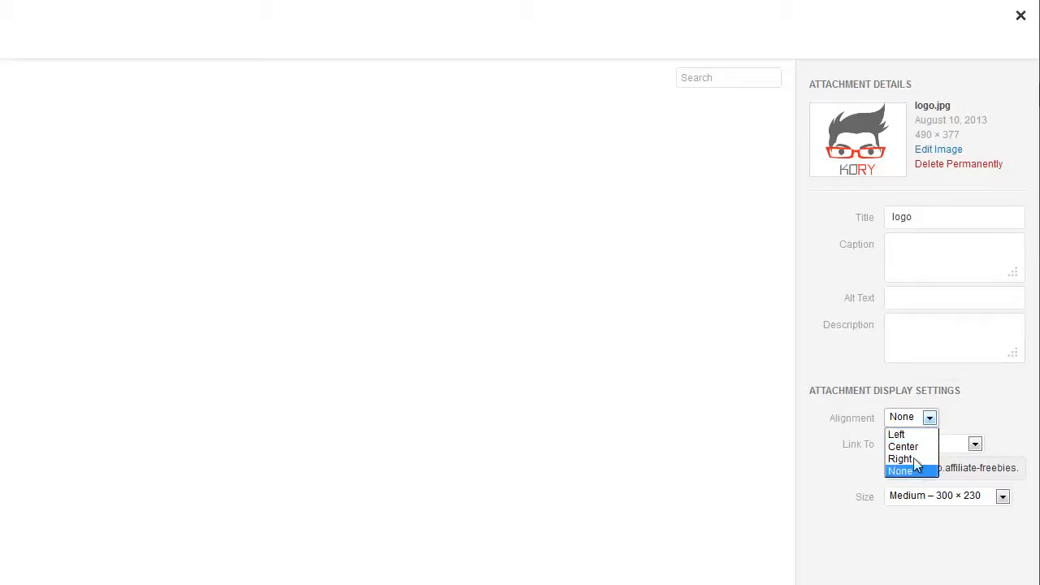
{"action": "left_click", "coordinate": [929, 417]}
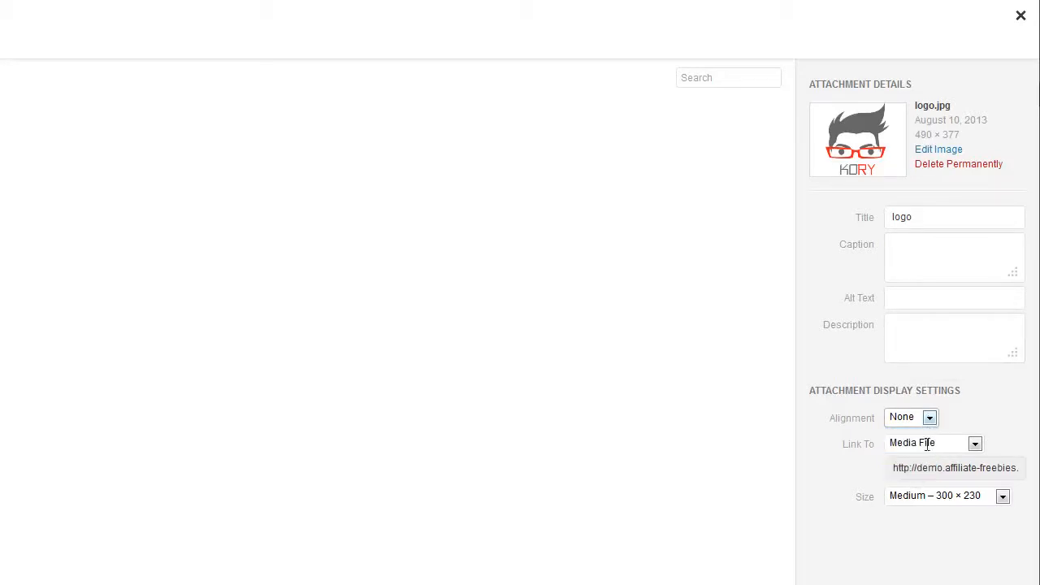
Step: Try the Custom URL link option for the logo, but set its link target to None
{"action": "left_click", "coordinate": [969, 445]}
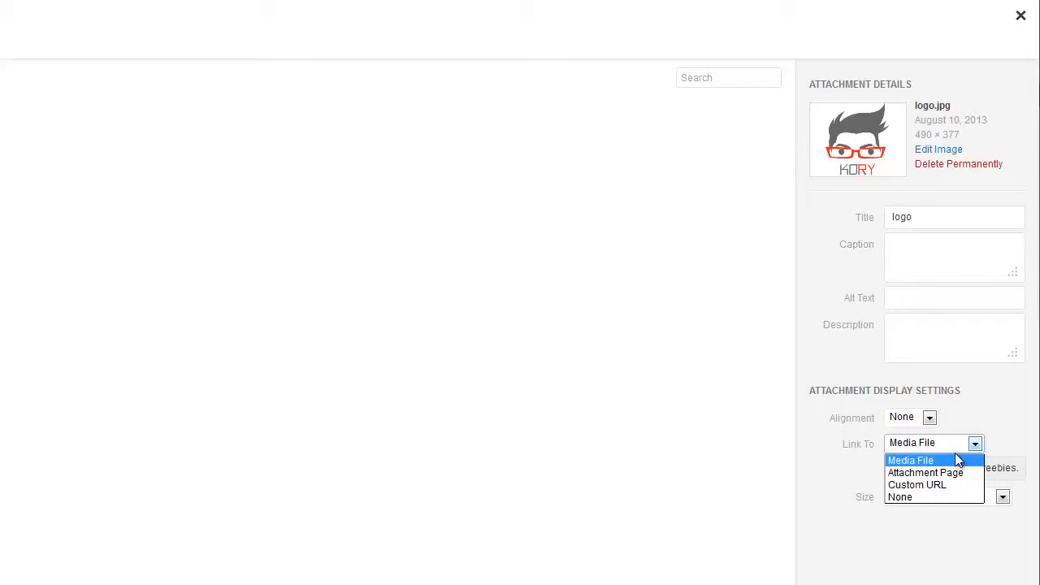
{"action": "left_click", "coordinate": [918, 484]}
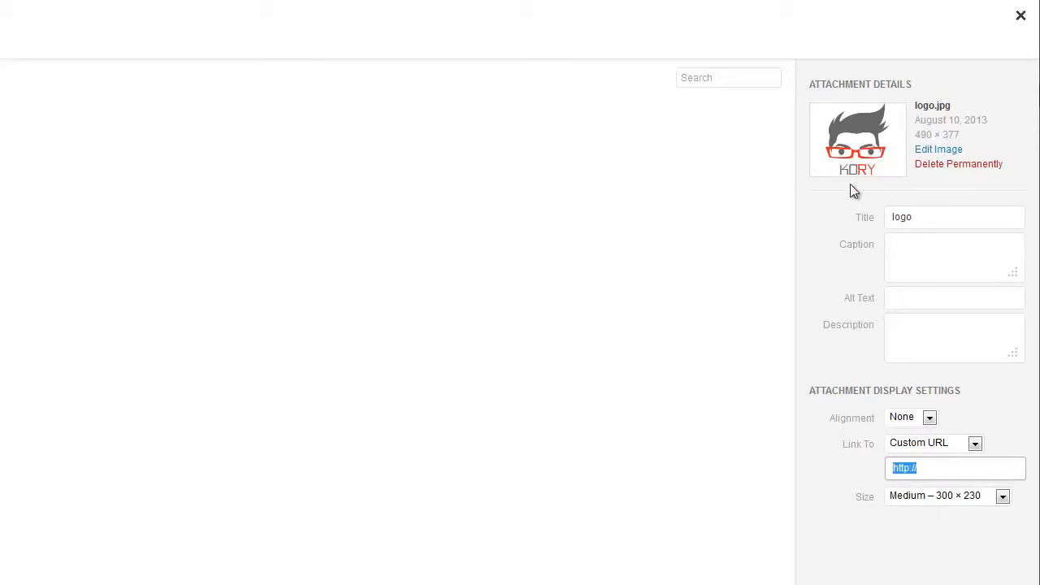
{"action": "left_click", "coordinate": [941, 443]}
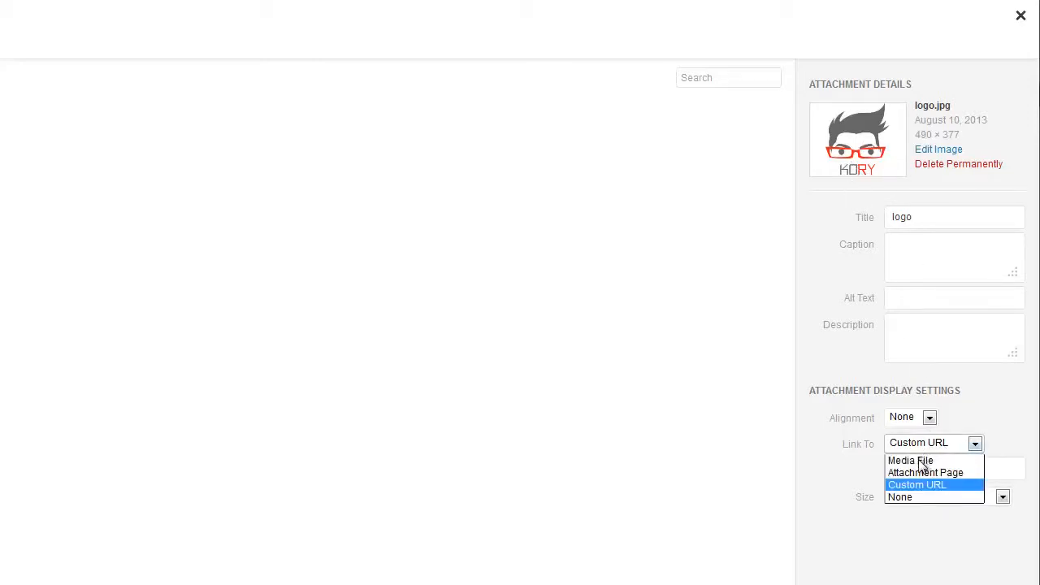
{"action": "left_click", "coordinate": [902, 497]}
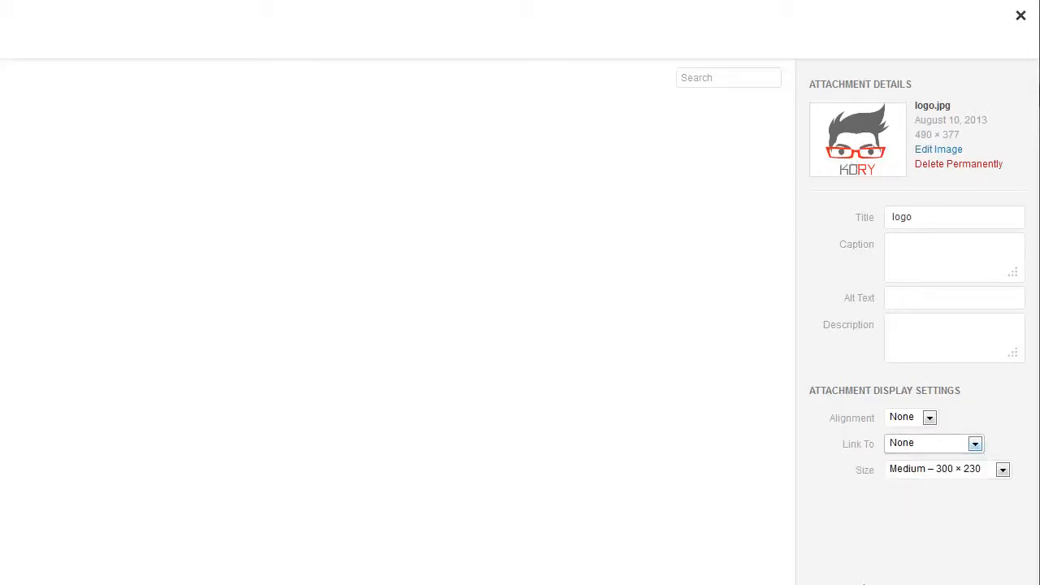
Step: Set the logo's size to Full Size – 490 × 377 and insert it into the post
{"action": "left_click", "coordinate": [957, 477]}
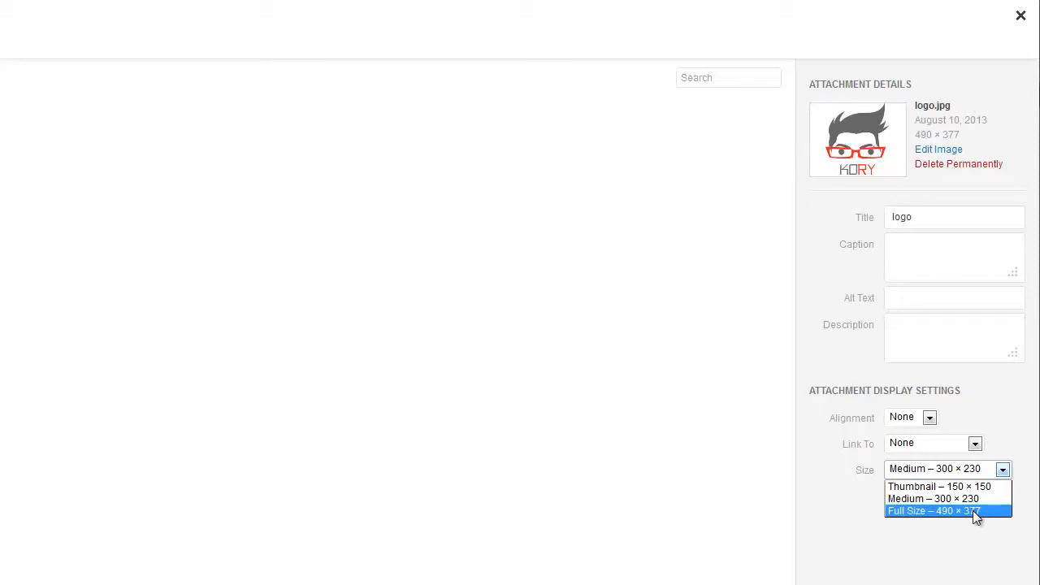
{"action": "left_click", "coordinate": [945, 510]}
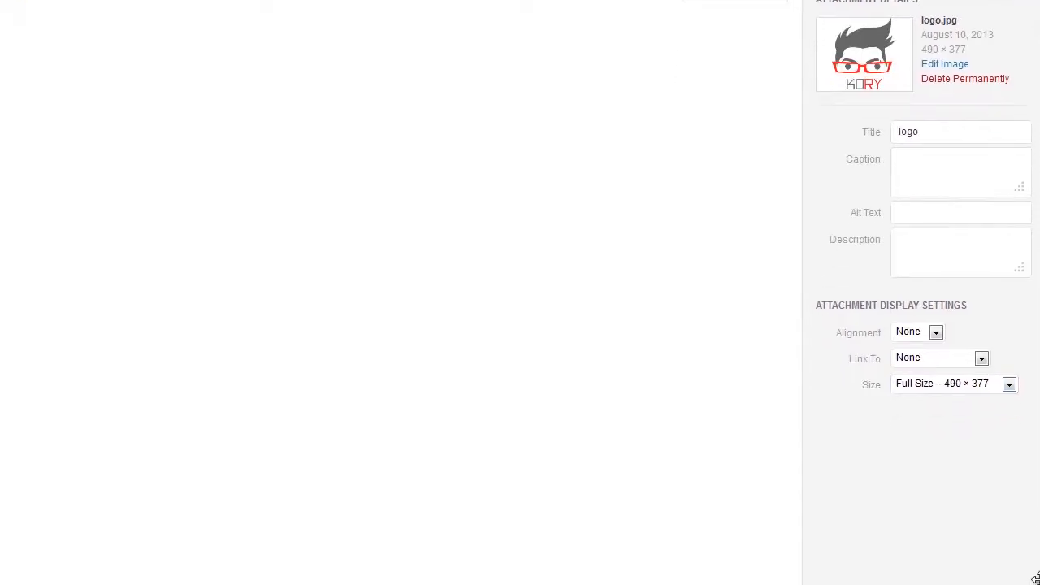
{"action": "left_click", "coordinate": [995, 579]}
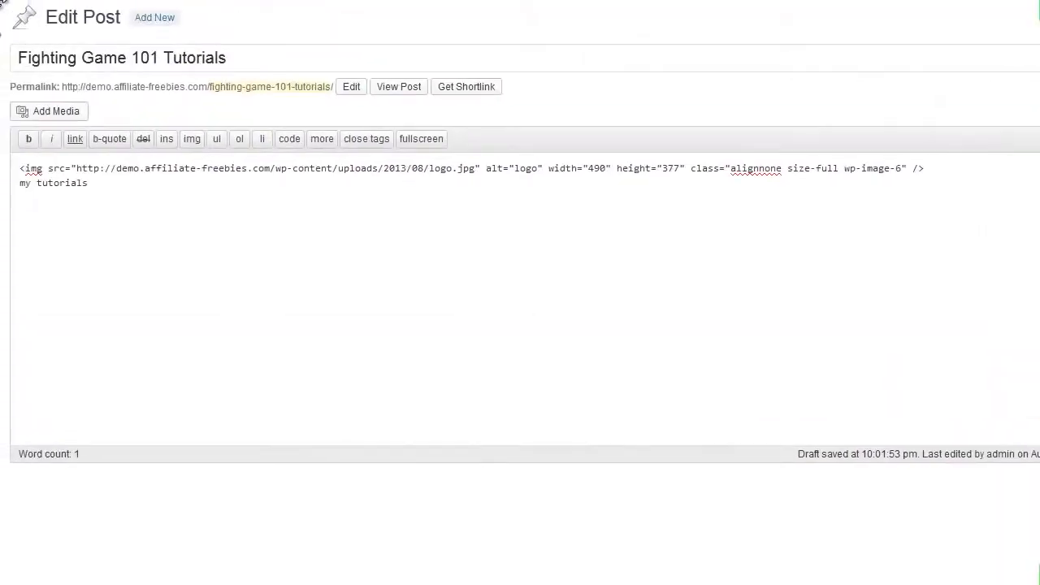
Step: Switch the post to the visual editor, check the inserted logo above the text, and update the post
{"action": "left_click", "coordinate": [1039, 117]}
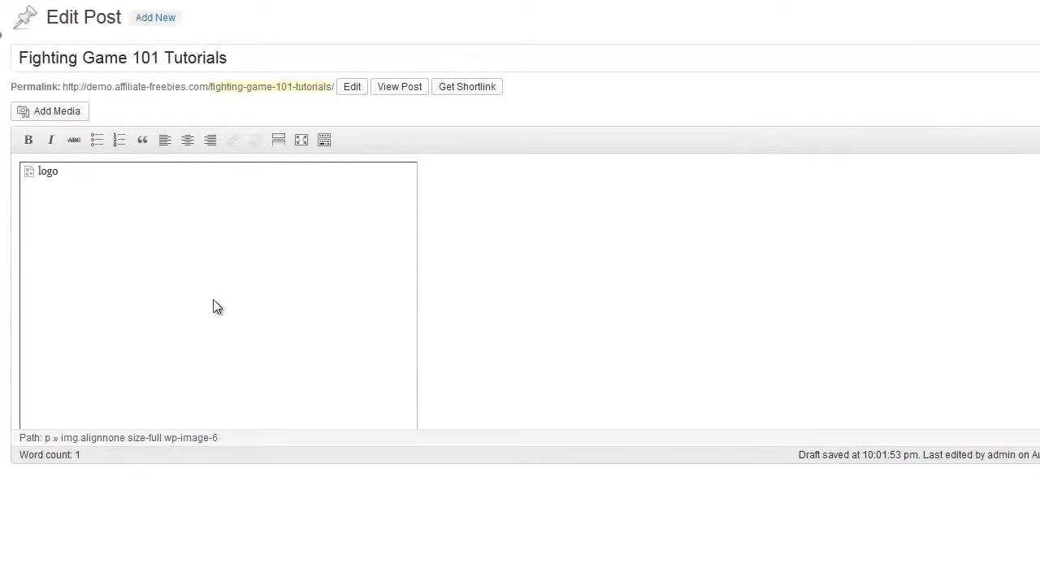
{"action": "left_click", "coordinate": [534, 301]}
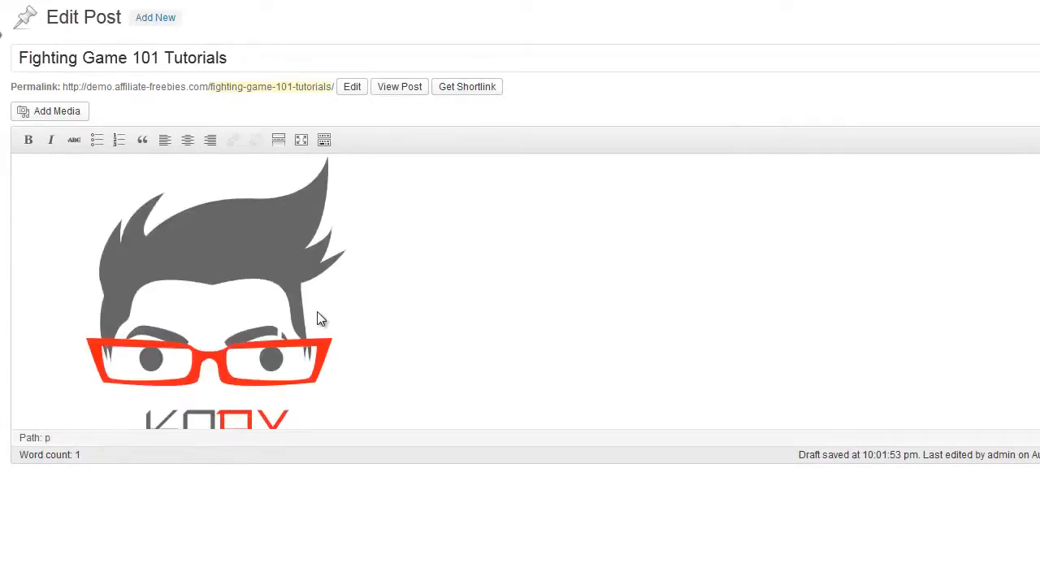
{"action": "scroll", "coordinate": [323, 319], "scroll_direction": "down", "scroll_amount": 3}
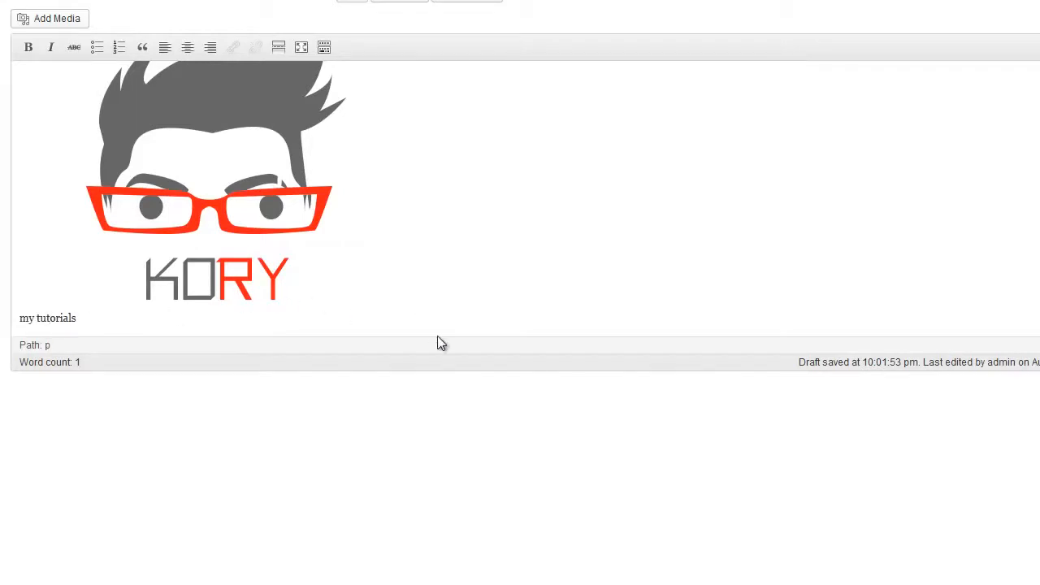
{"action": "scroll", "coordinate": [333, 325], "scroll_direction": "up", "scroll_amount": 2}
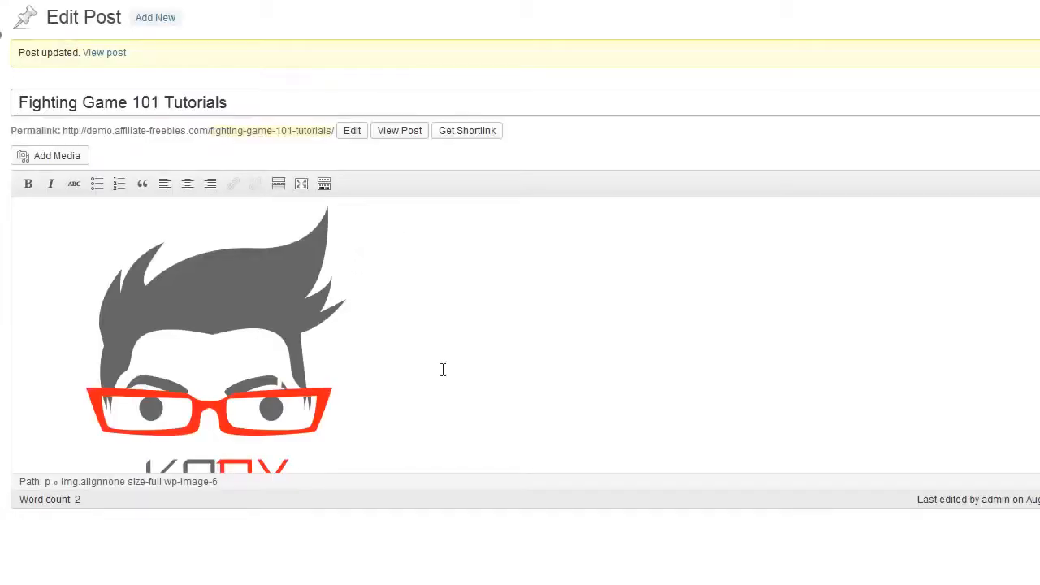
Step: View the updated post on the site, check the logo and the text below it, and return to the editor
{"action": "right_click", "coordinate": [96, 57]}
{"action": "left_click", "coordinate": [113, 69]}
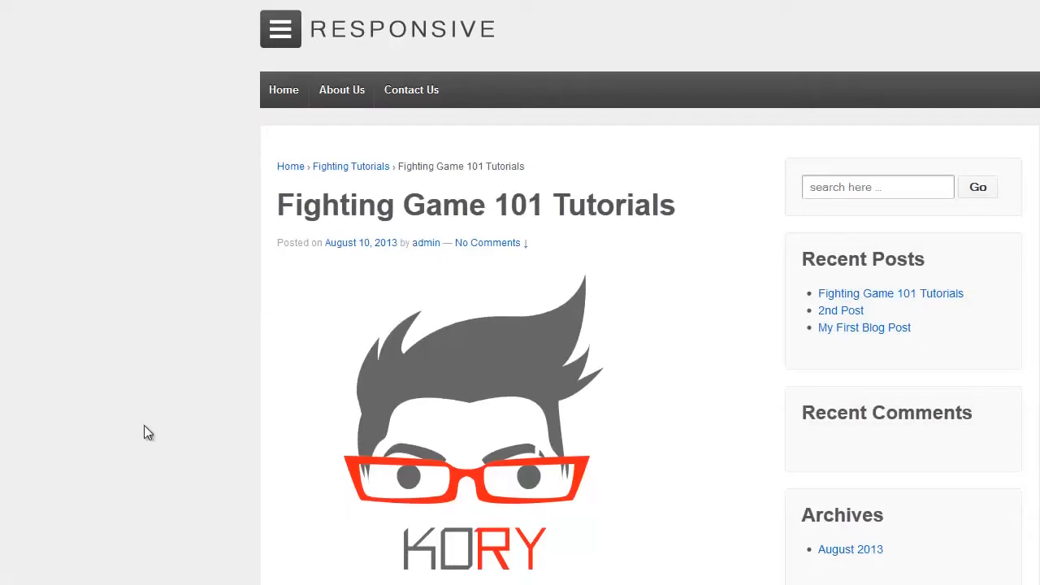
{"action": "scroll", "coordinate": [322, 462], "scroll_direction": "down", "scroll_amount": 2}
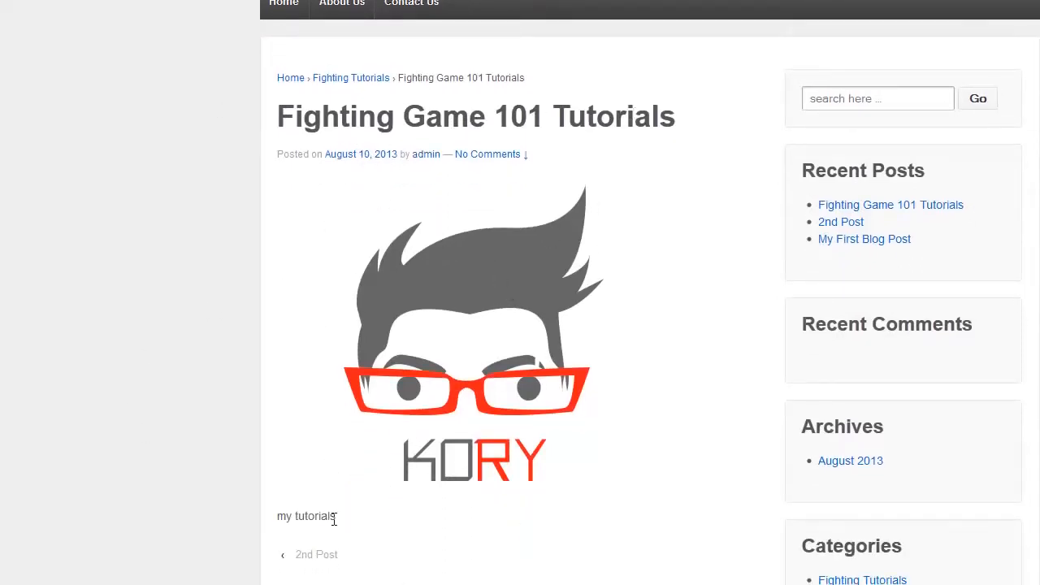
{"action": "left_click_drag", "start_coordinate": [336, 517], "coordinate": [362, 543]}
{"action": "left_click", "coordinate": [358, 534]}
{"action": "key", "text": "alt+Left"}
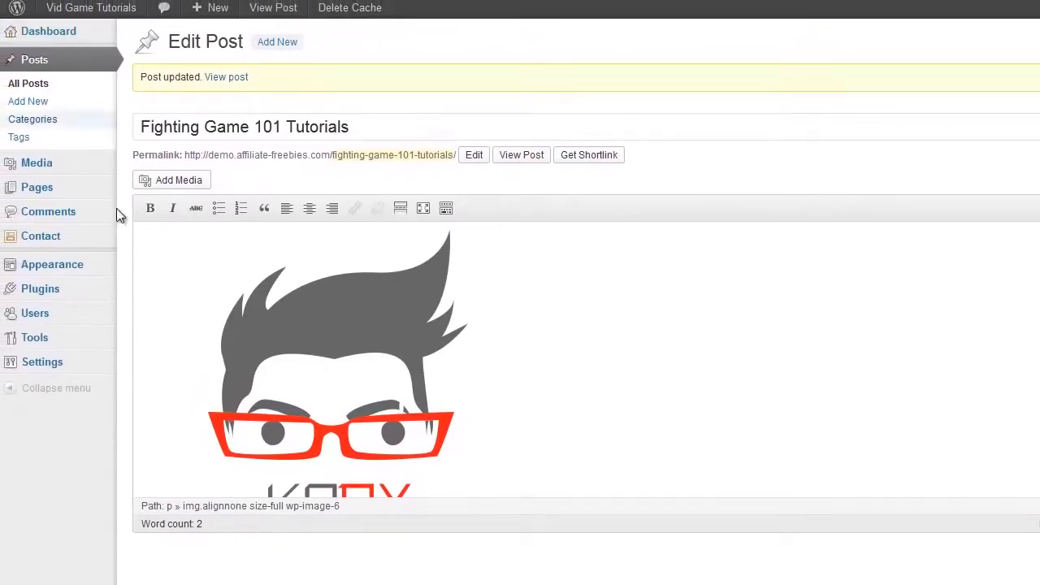
Step: Open the Media Library and view the page for uploading new media
{"action": "mouse_move", "coordinate": [38, 171]}
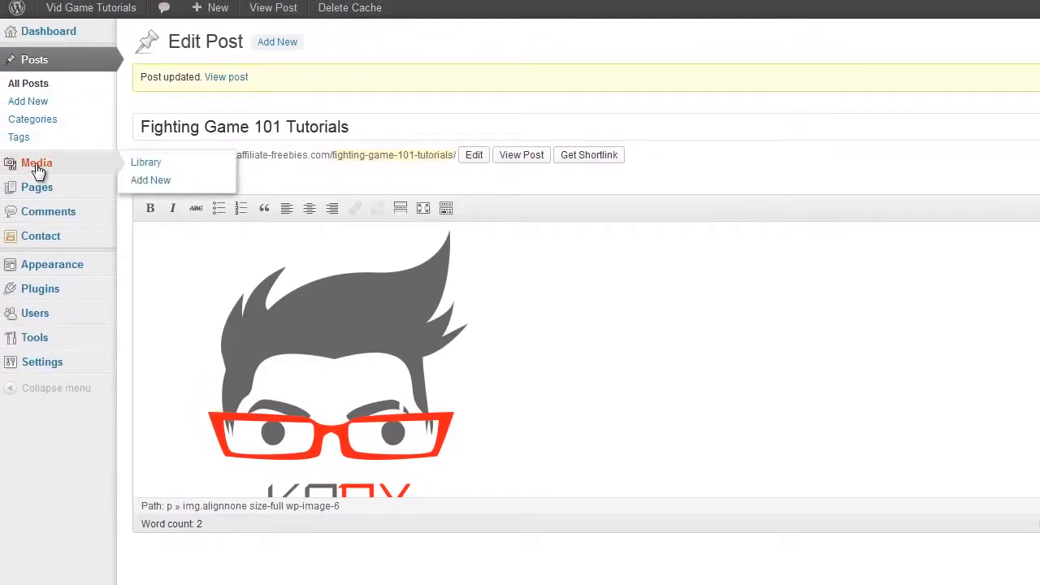
{"action": "left_click", "coordinate": [38, 172]}
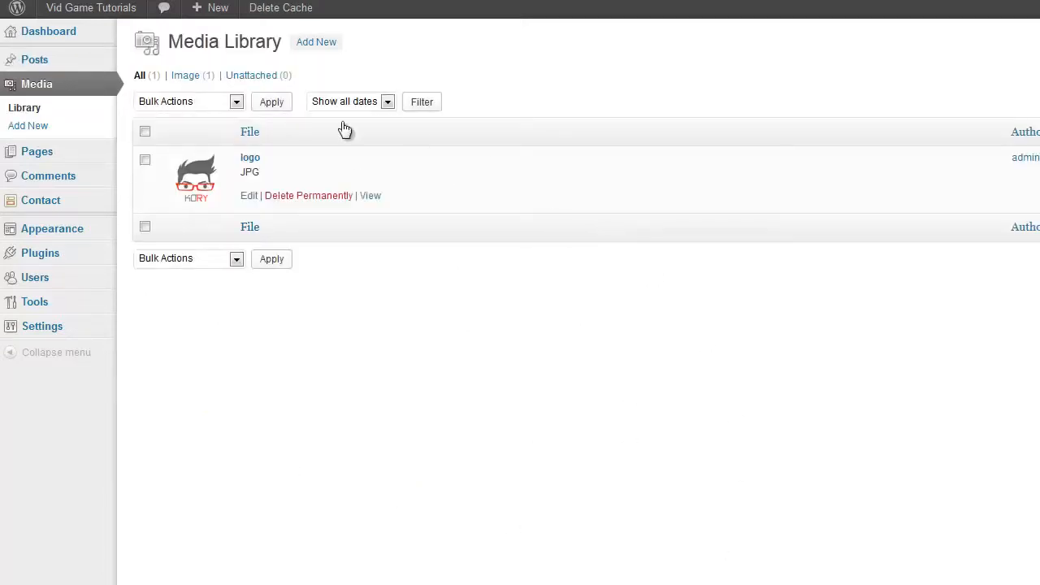
{"action": "left_click", "coordinate": [319, 43]}
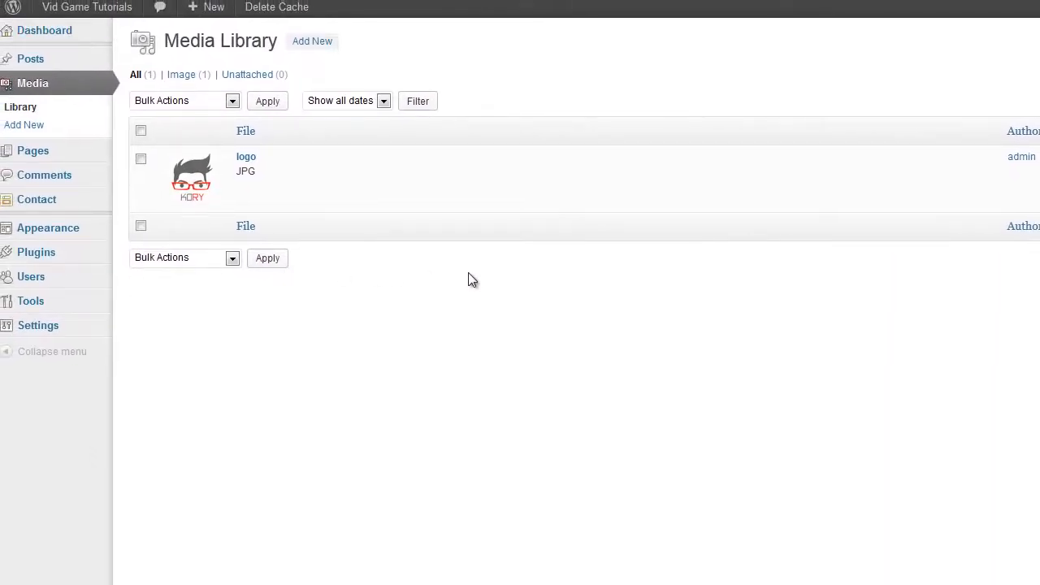
Step: List the site's pages and open the first subpage under "Contact Us" for editing
{"action": "left_click", "coordinate": [43, 161]}
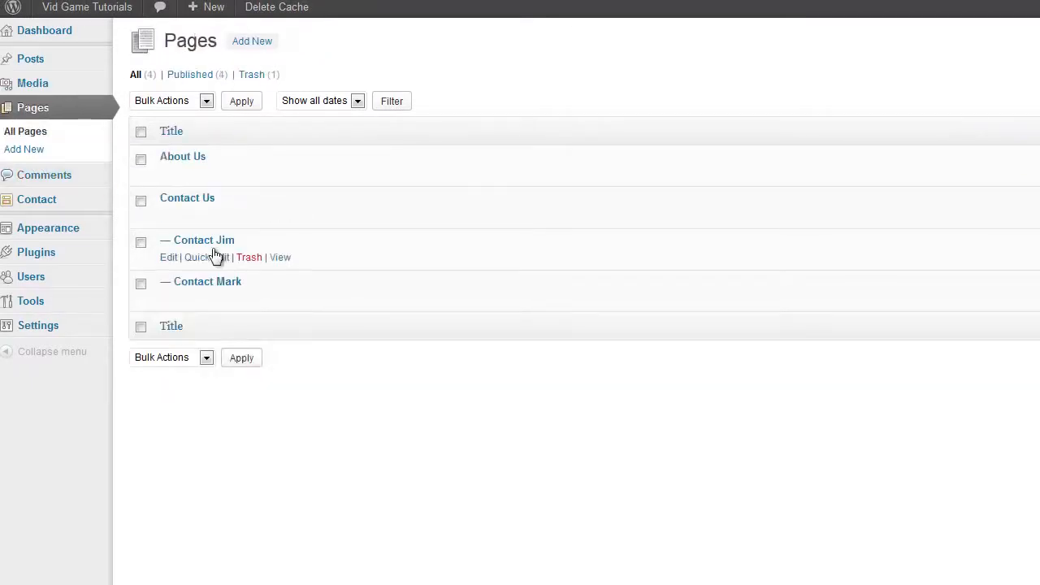
{"action": "mouse_move", "coordinate": [195, 228]}
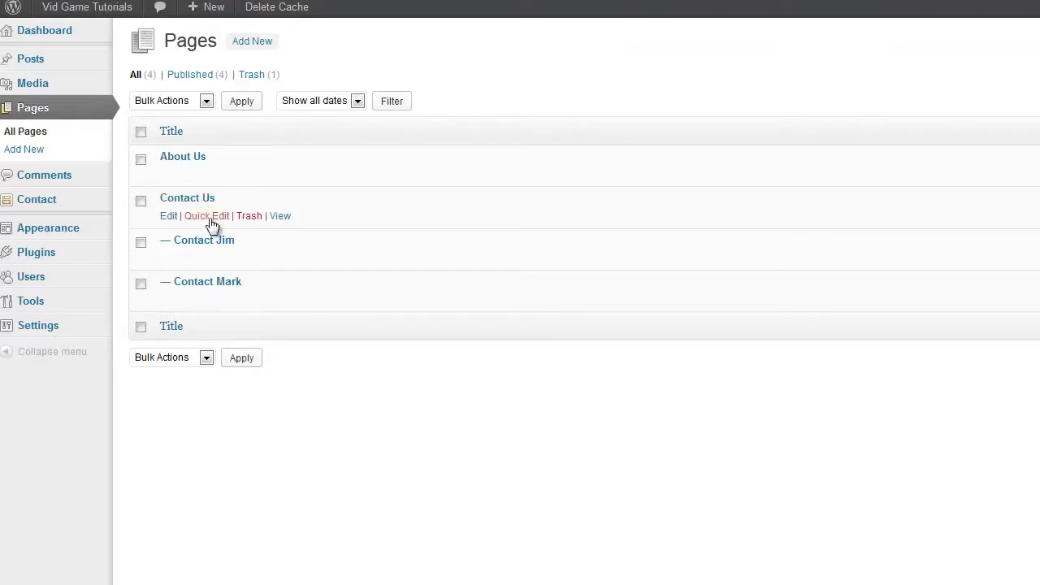
{"action": "left_click", "coordinate": [208, 241]}
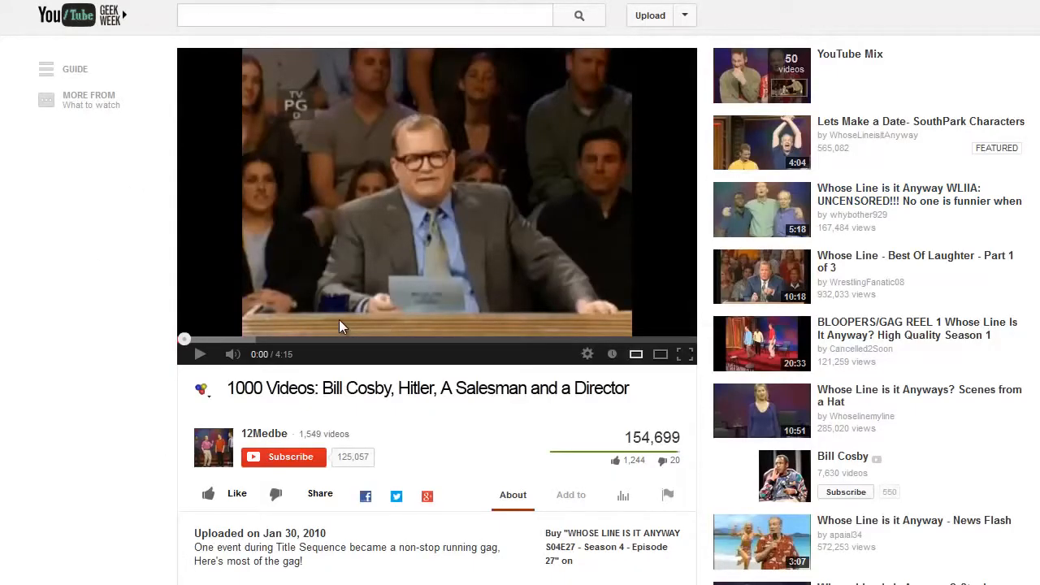
Step: On YouTube, show the sharing options of the open video and copy its iframe embed code
{"action": "scroll", "coordinate": [152, 452], "scroll_direction": "down", "scroll_amount": 1}
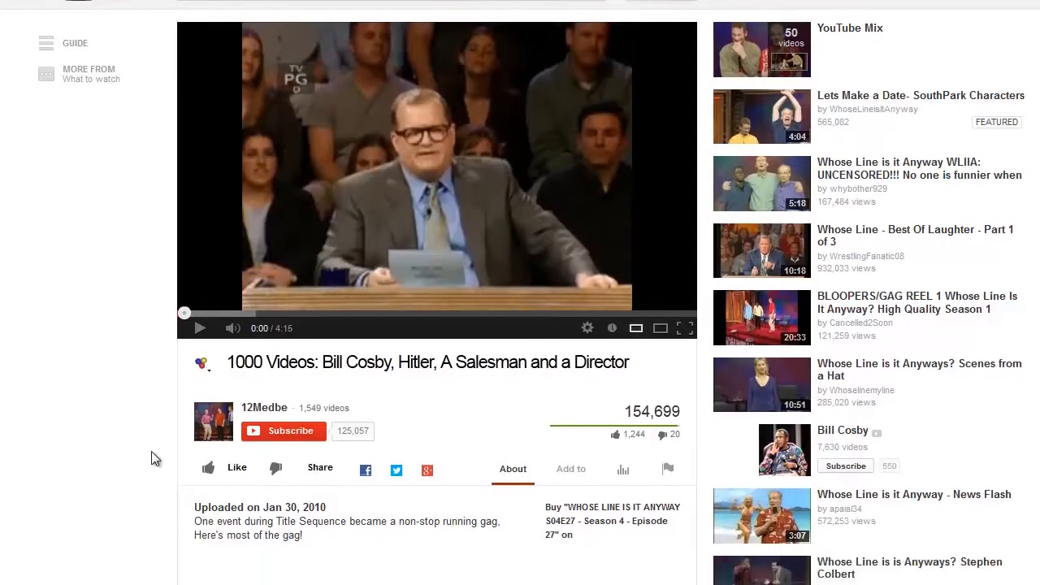
{"action": "scroll", "coordinate": [152, 452], "scroll_direction": "up", "scroll_amount": 1}
{"action": "left_click", "coordinate": [321, 503]}
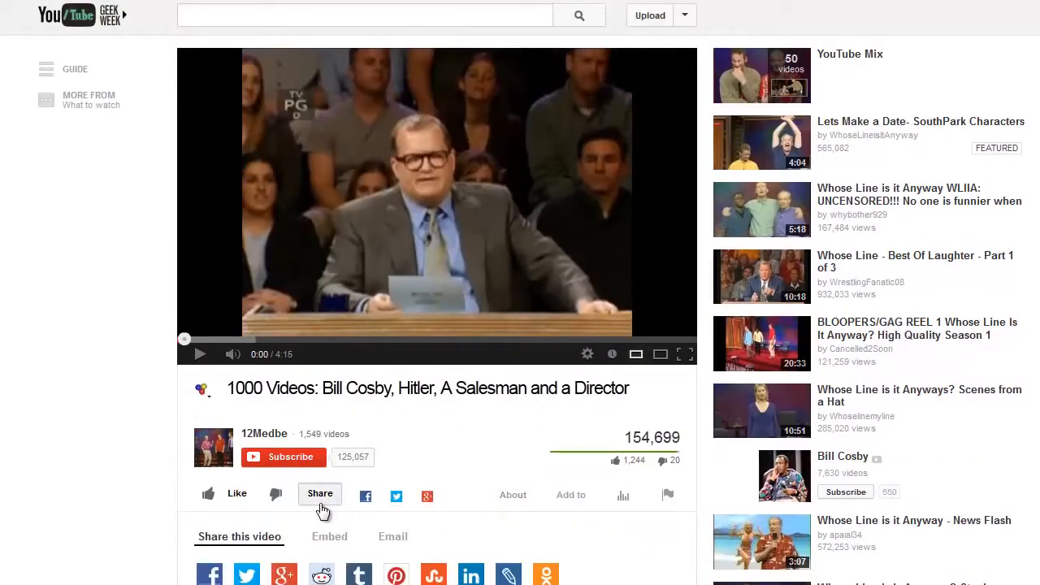
{"action": "scroll", "coordinate": [195, 511], "scroll_direction": "down", "scroll_amount": 1}
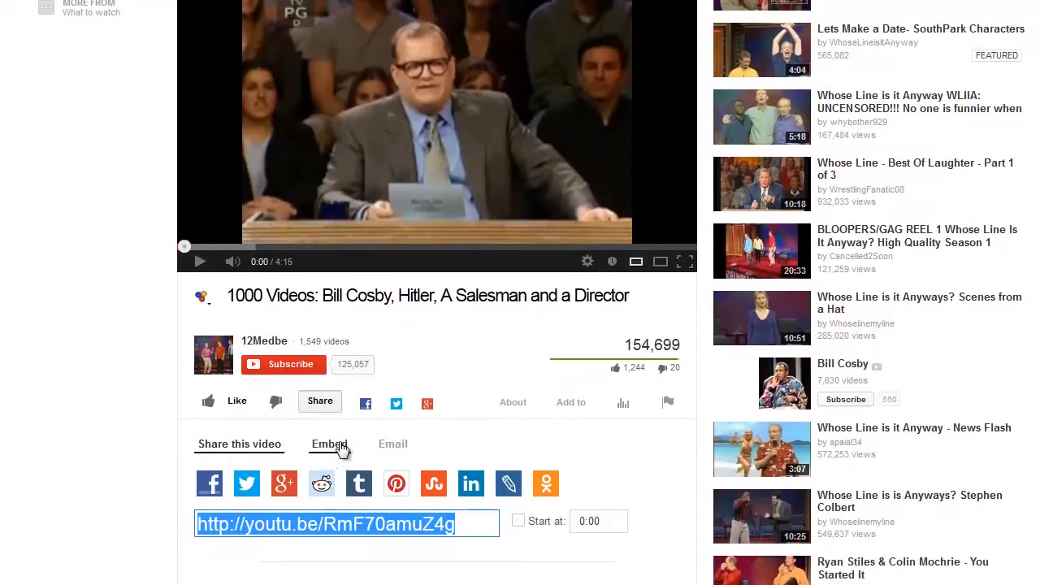
{"action": "left_click", "coordinate": [329, 444]}
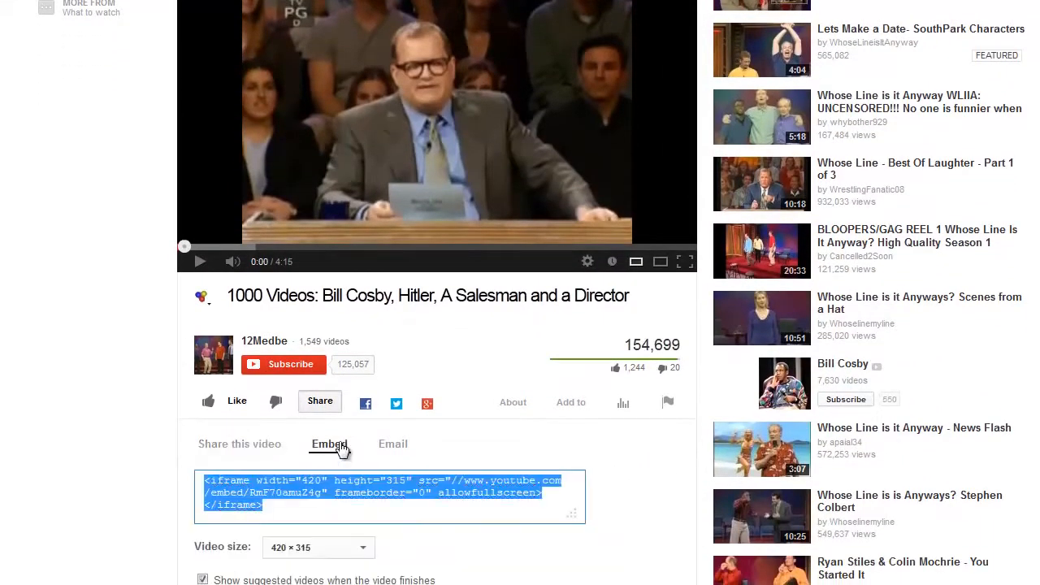
{"action": "right_click", "coordinate": [298, 499]}
{"action": "left_click", "coordinate": [340, 545]}
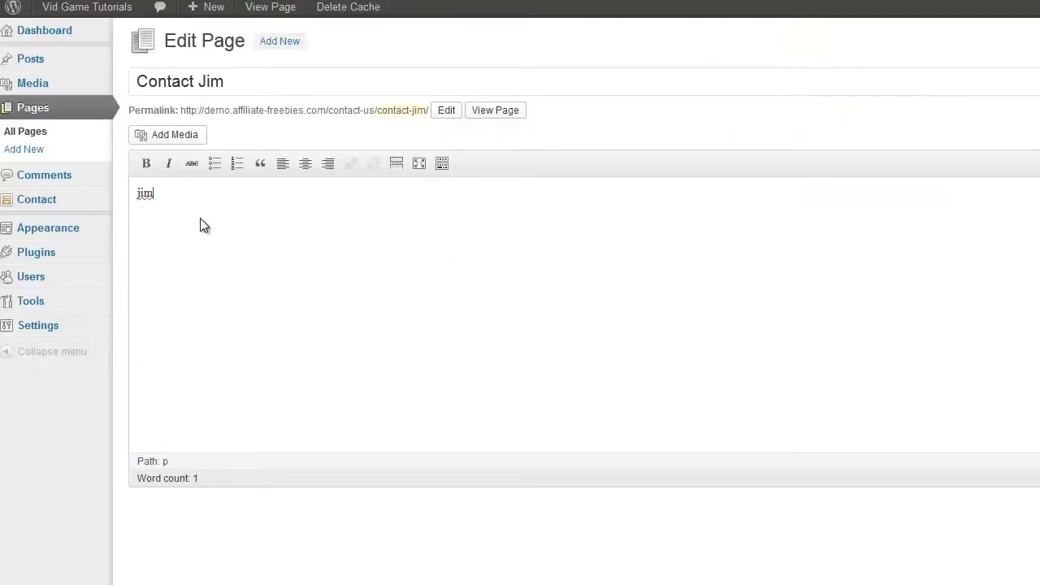
Step: Paste the copied YouTube iframe code above the page's existing text in the HTML source, and return to the visual view
{"action": "key", "text": "Return"}
{"action": "key", "text": "Return"}
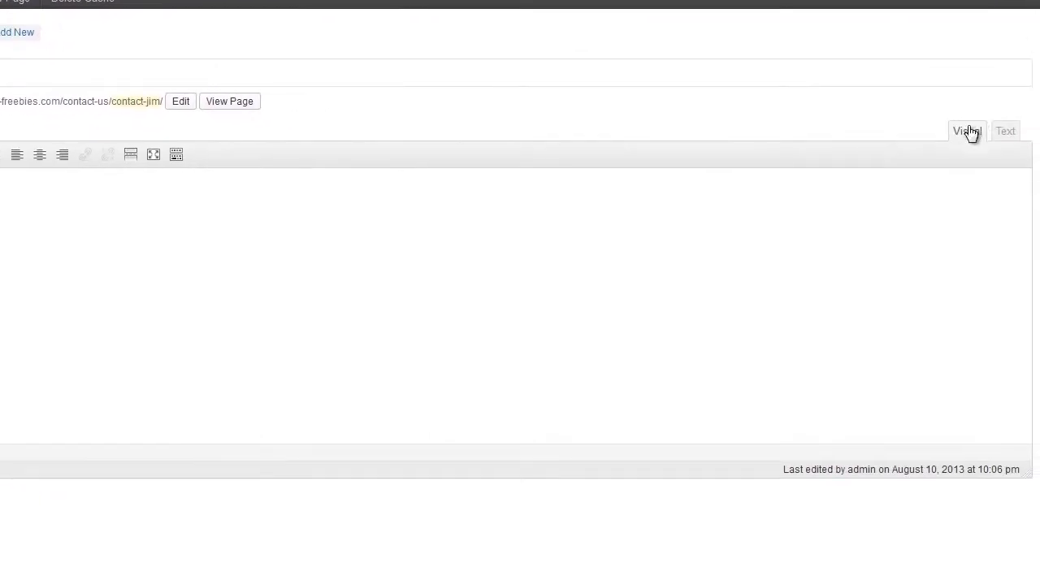
{"action": "left_click", "coordinate": [1008, 133]}
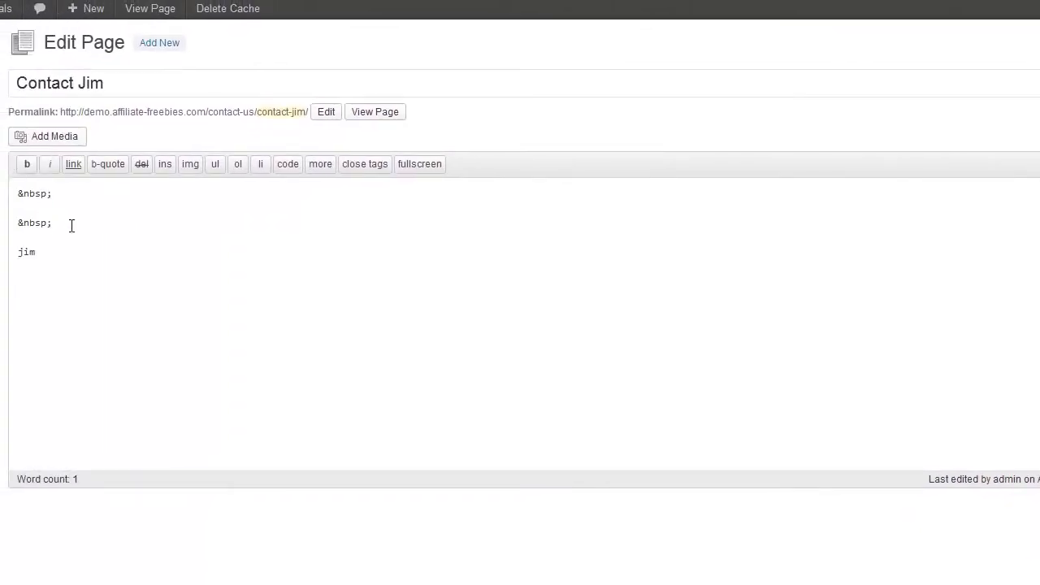
{"action": "left_click_drag", "start_coordinate": [72, 225], "coordinate": [7, 181]}
{"action": "key", "text": "BackSpace"}
{"action": "right_click", "coordinate": [63, 196]}
{"action": "left_click", "coordinate": [130, 262]}
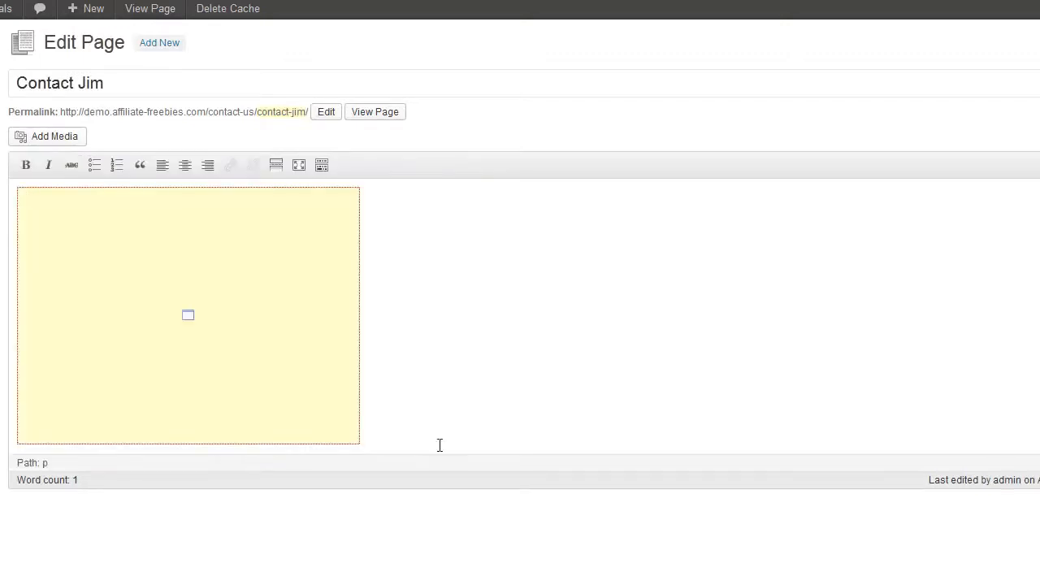
{"action": "scroll", "coordinate": [370, 309], "scroll_direction": "down", "scroll_amount": 1}
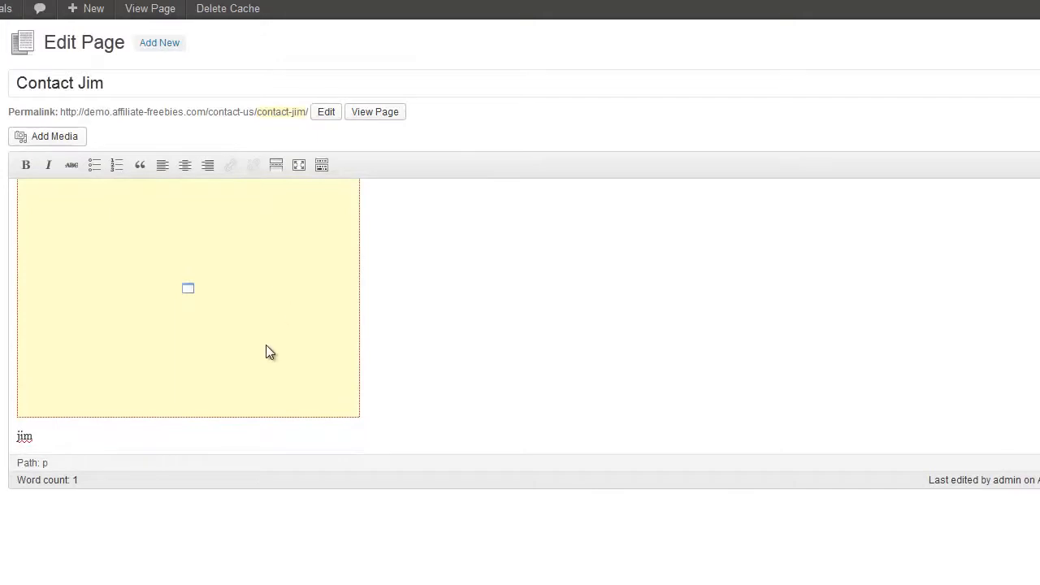
{"action": "scroll", "coordinate": [237, 333], "scroll_direction": "up", "scroll_amount": 1}
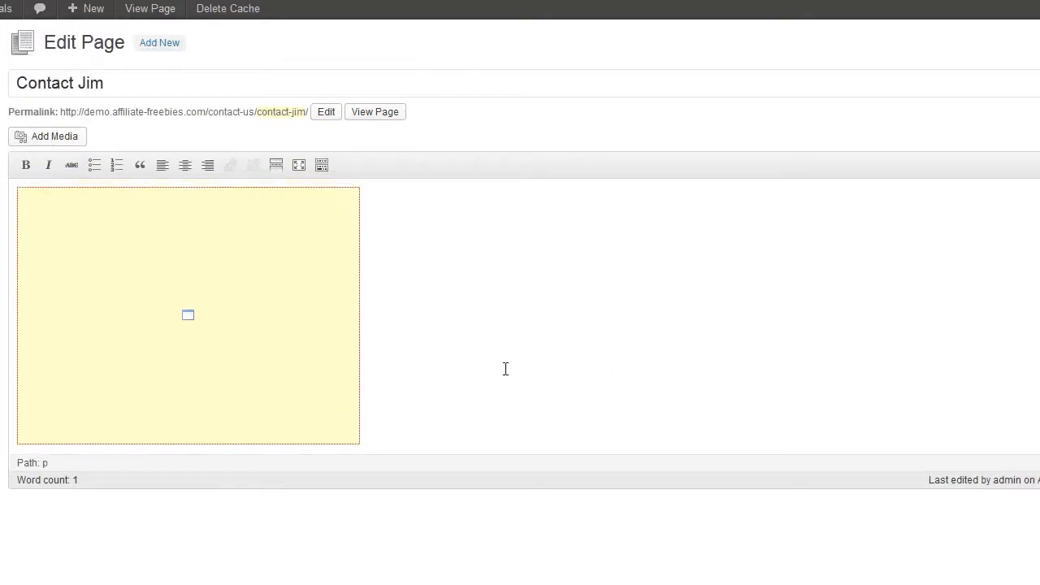
Step: View the updated page on the site and briefly play the embedded video to check it
{"action": "right_click", "coordinate": [91, 81]}
{"action": "left_click", "coordinate": [273, 95]}
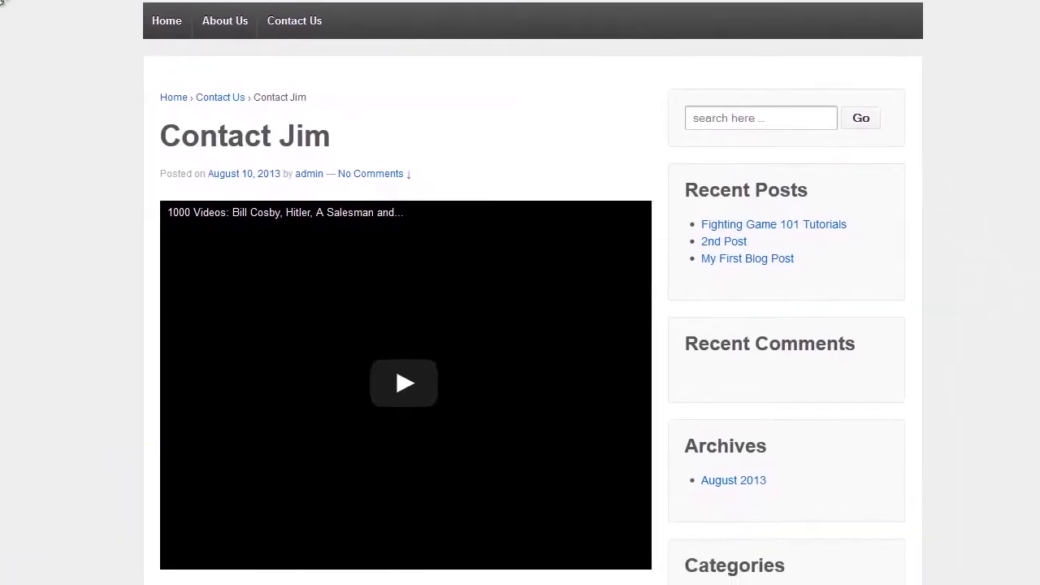
{"action": "scroll", "coordinate": [155, 318], "scroll_direction": "down", "scroll_amount": 4}
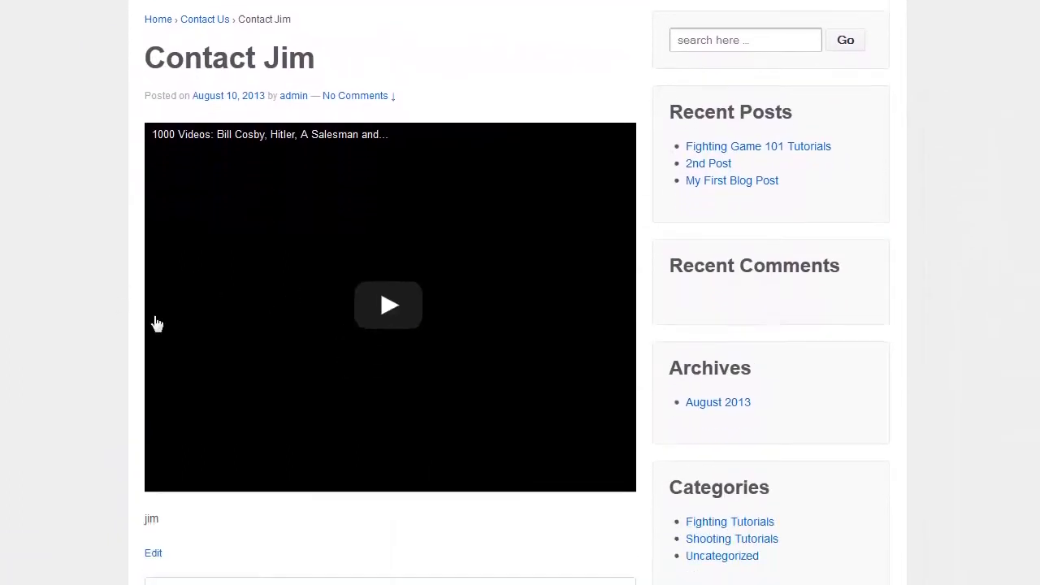
{"action": "scroll", "coordinate": [211, 280], "scroll_direction": "up", "scroll_amount": 2}
{"action": "left_click", "coordinate": [382, 280]}
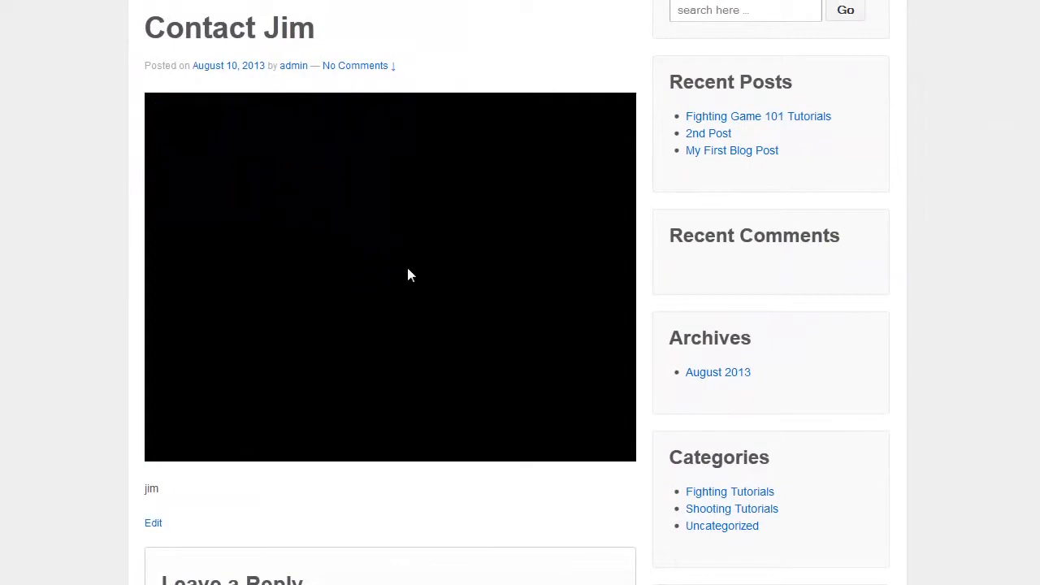
{"action": "left_click", "coordinate": [167, 451]}
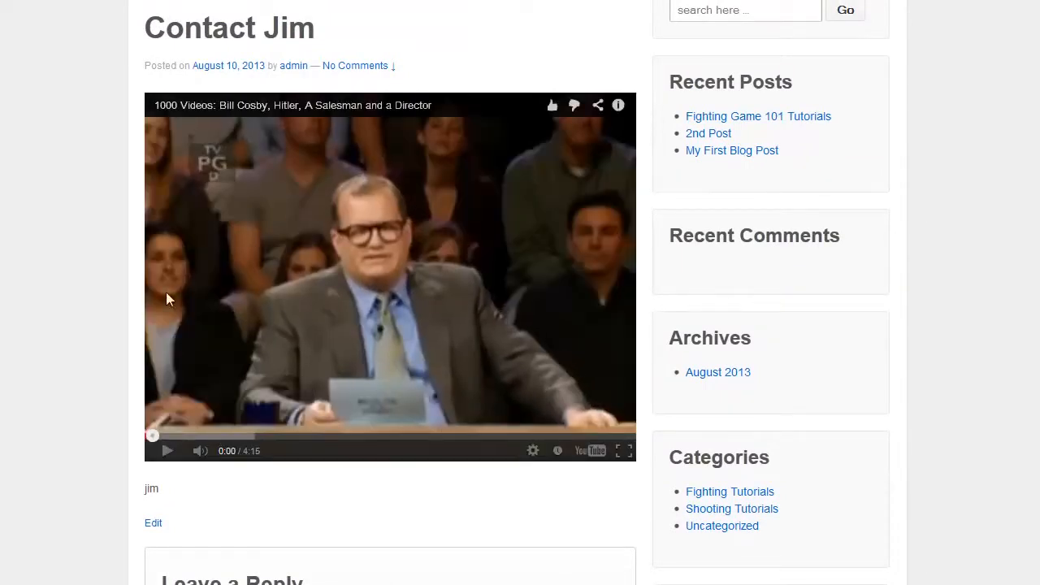
{"action": "scroll", "coordinate": [99, 339], "scroll_direction": "up", "scroll_amount": 1}
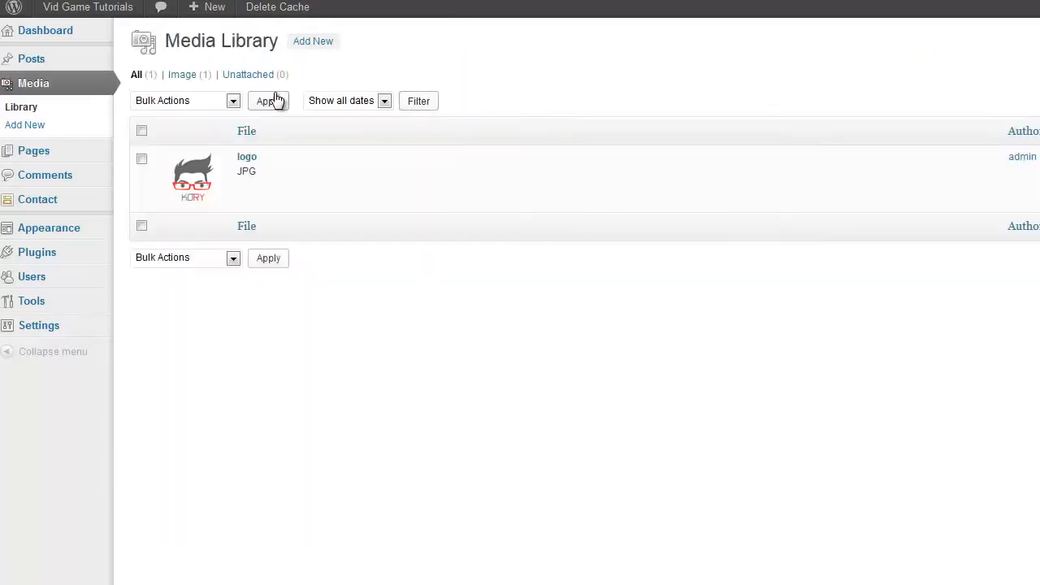
Step: Open the "About Us" page for editing and upload AF1.pdf as new media
{"action": "mouse_move", "coordinate": [50, 150]}
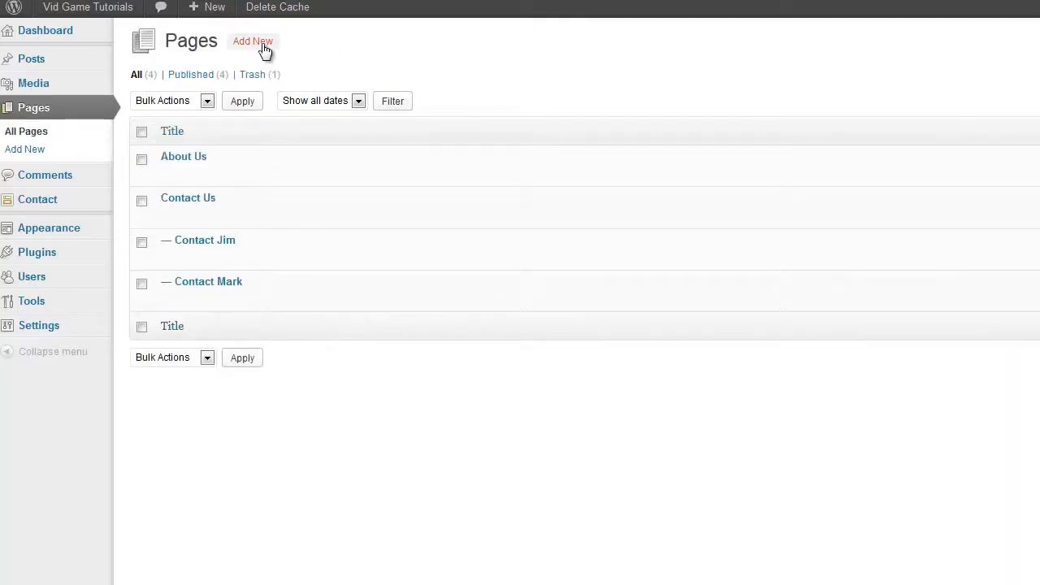
{"action": "left_click", "coordinate": [195, 157]}
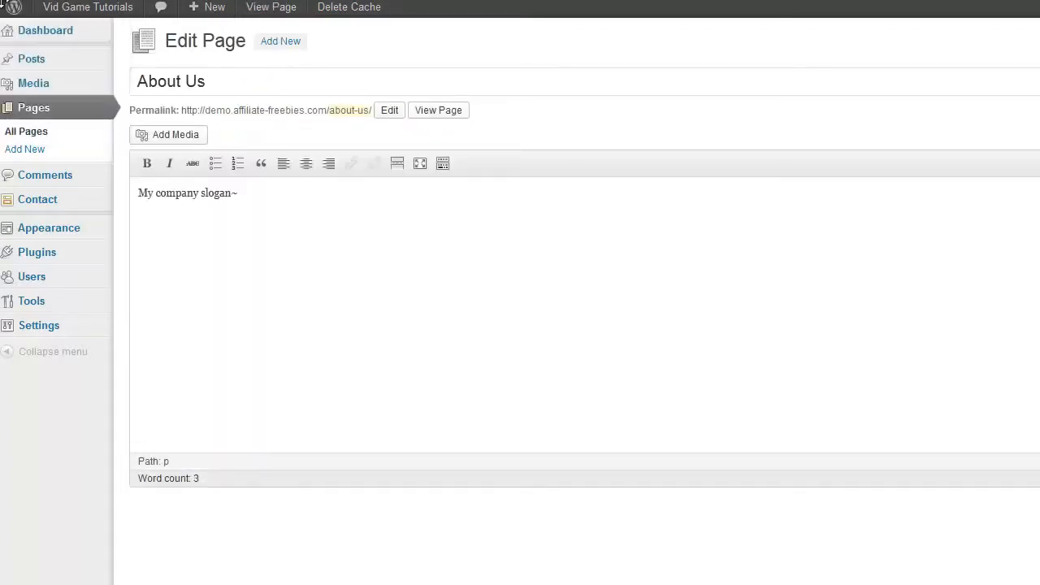
{"action": "left_click", "coordinate": [168, 134]}
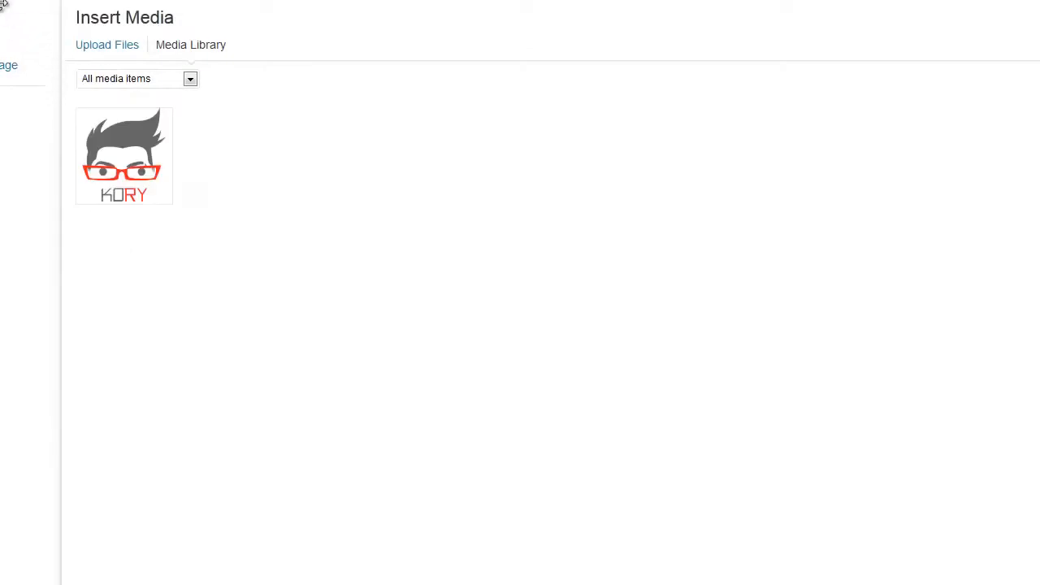
{"action": "left_click", "coordinate": [115, 45]}
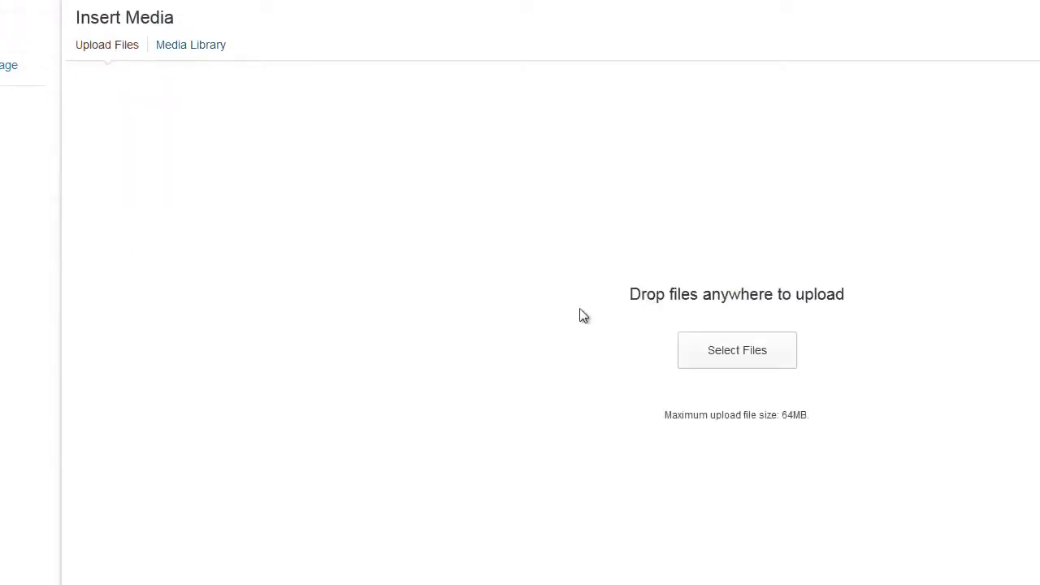
{"action": "left_click", "coordinate": [739, 360]}
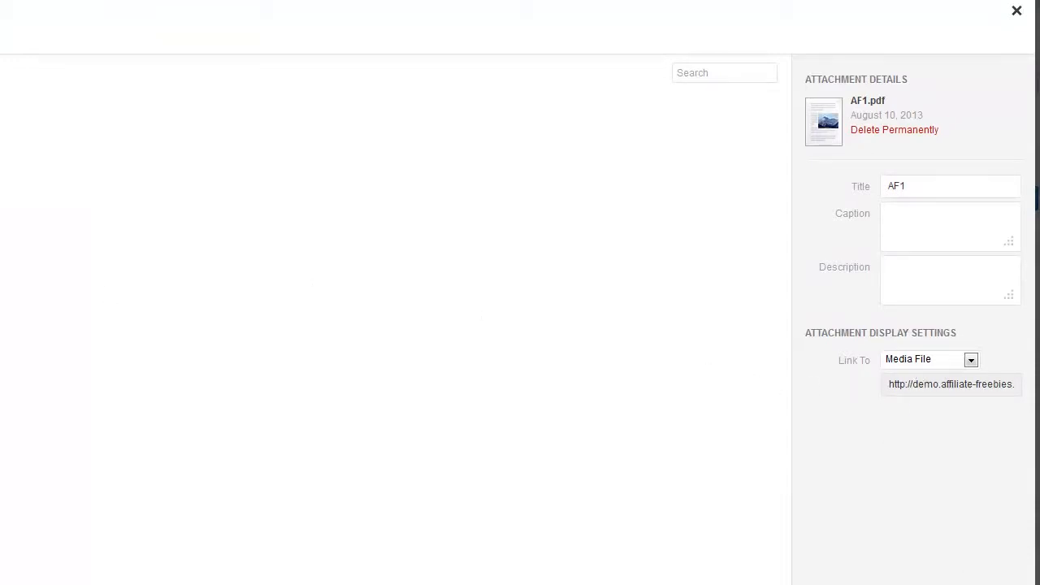
Step: Set the uploaded PDF's title to "CLICK HERE TO READ THE TUTORIAL" and insert its link into the page
{"action": "left_click", "coordinate": [872, 186]}
{"action": "type", "text": "CL"}
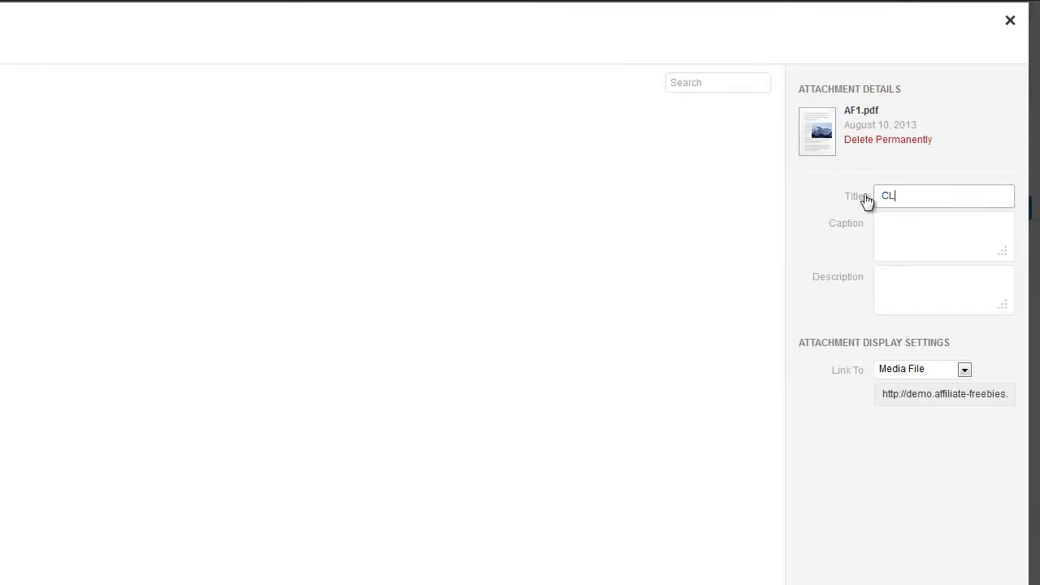
{"action": "type", "text": "ICK HERE TO READ THE TUTOR"}
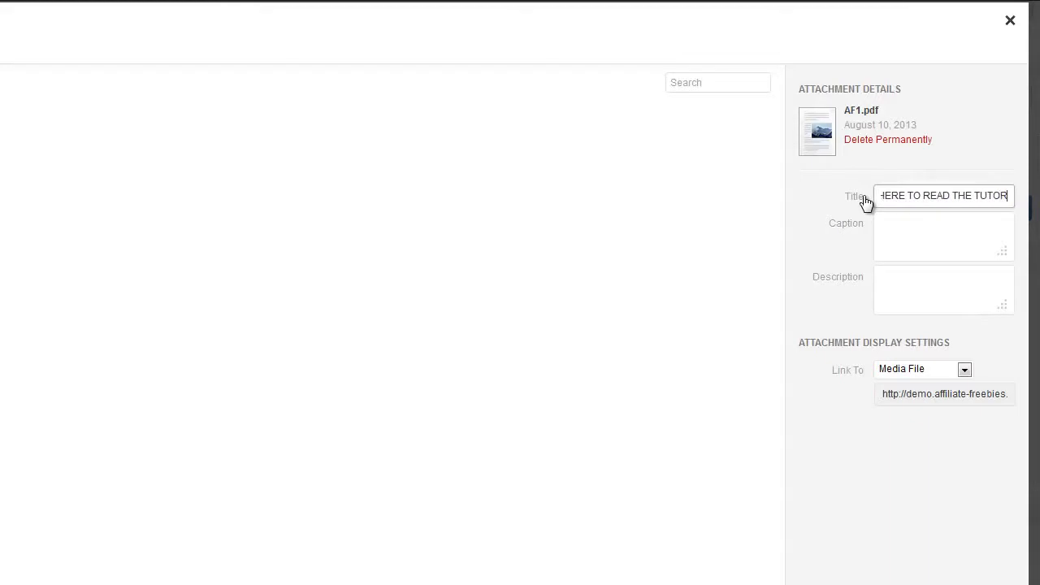
{"action": "type", "text": "IAL"}
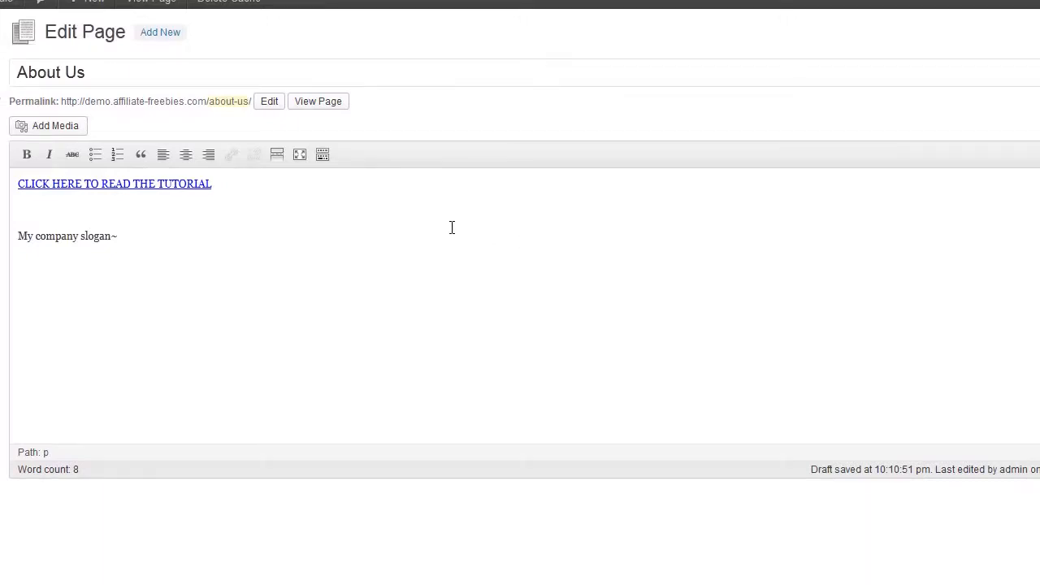
Step: View the updated "About Us" page on the site, test the PDF link, and return to the editor
{"action": "right_click", "coordinate": [104, 70]}
{"action": "left_click", "coordinate": [142, 79]}
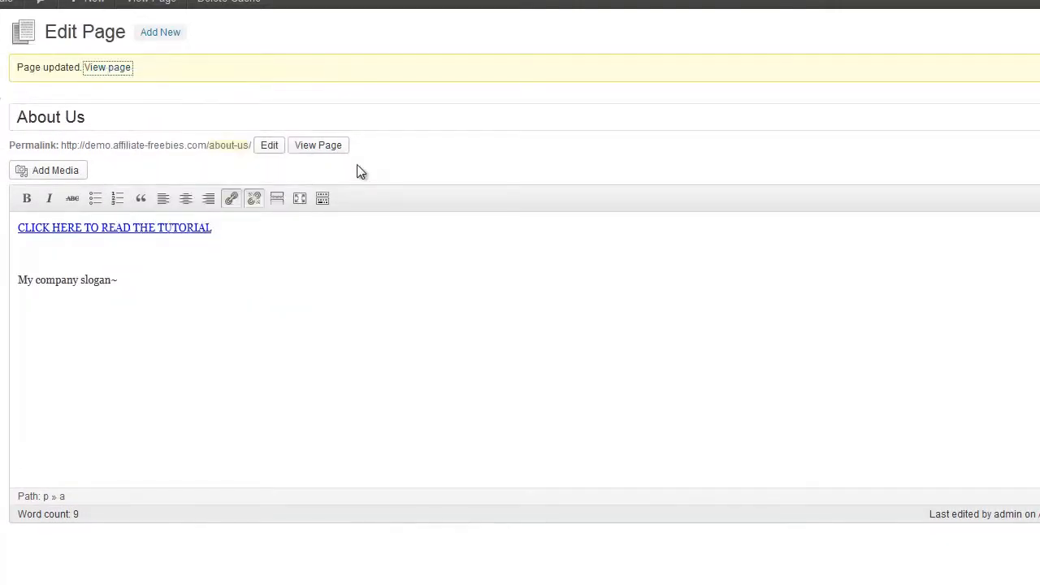
{"action": "key", "text": "ctrl+Tab"}
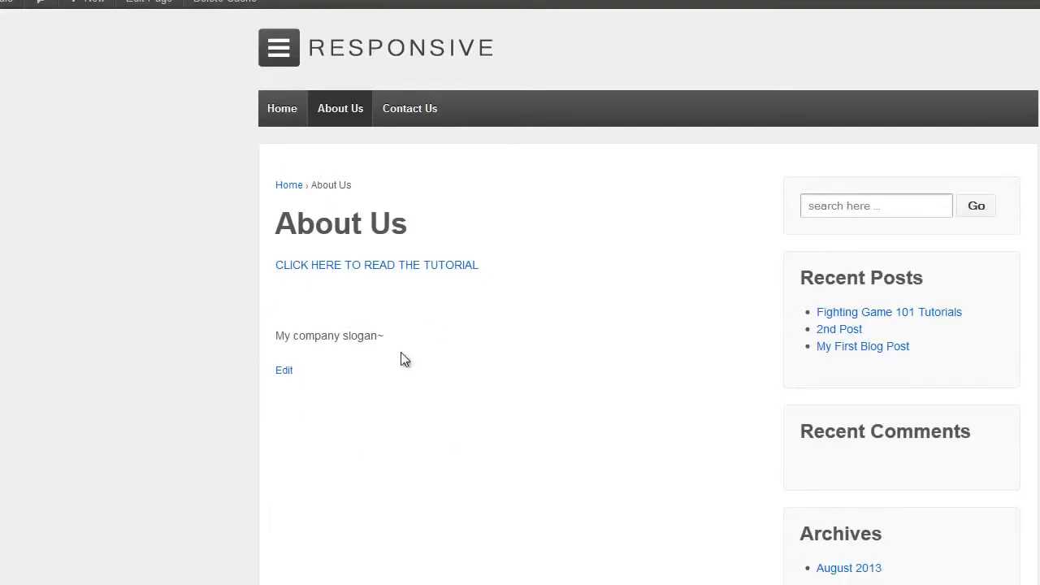
{"action": "left_click", "coordinate": [340, 276]}
{"action": "key", "text": "ctrl+w"}
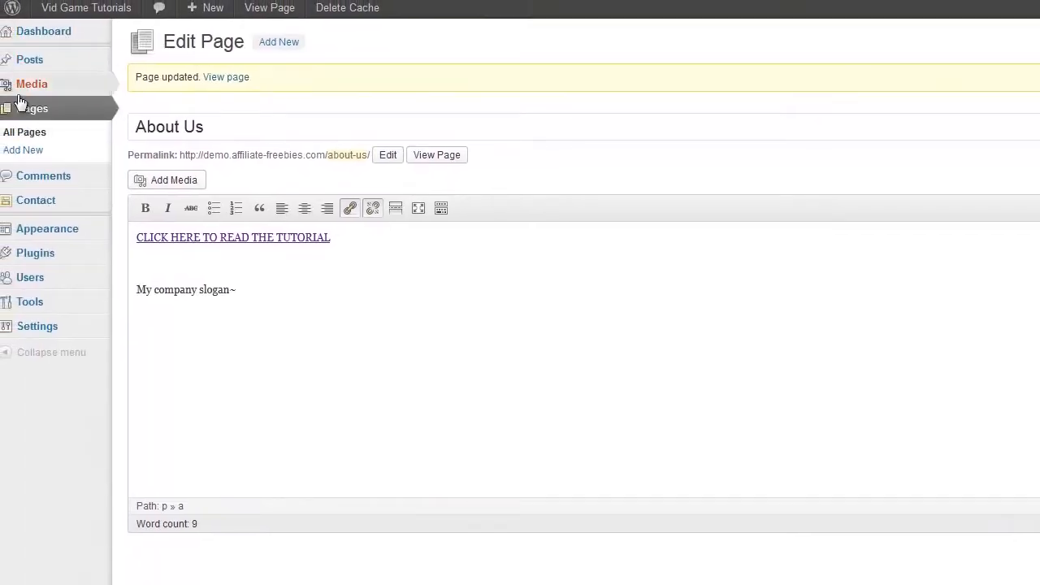
Step: Add a post category named "Shooting Tutorials" with the slug "shooting-tutorials", no parent and no description
{"action": "mouse_move", "coordinate": [33, 89]}
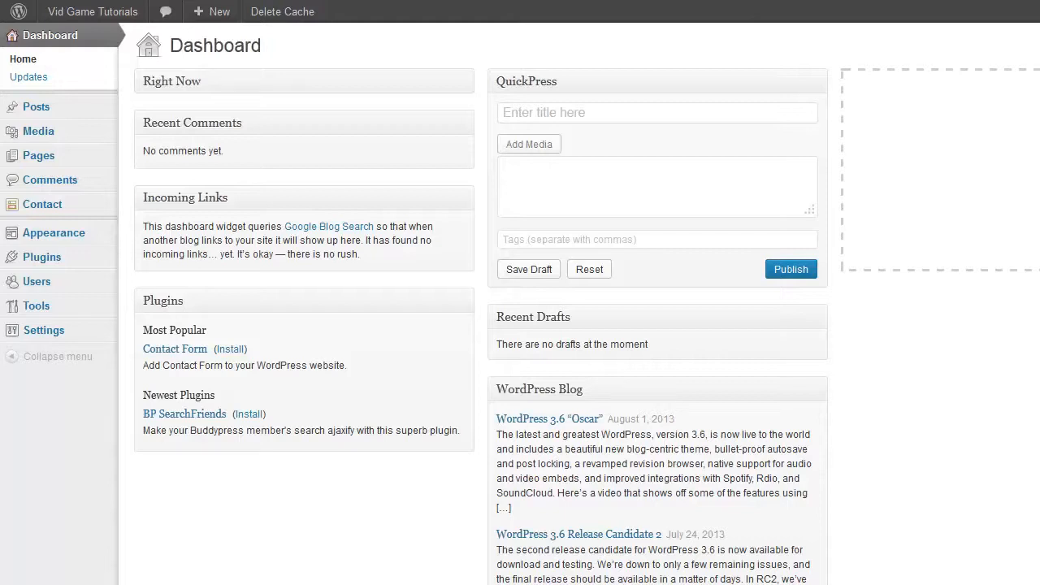
{"action": "mouse_move", "coordinate": [77, 169]}
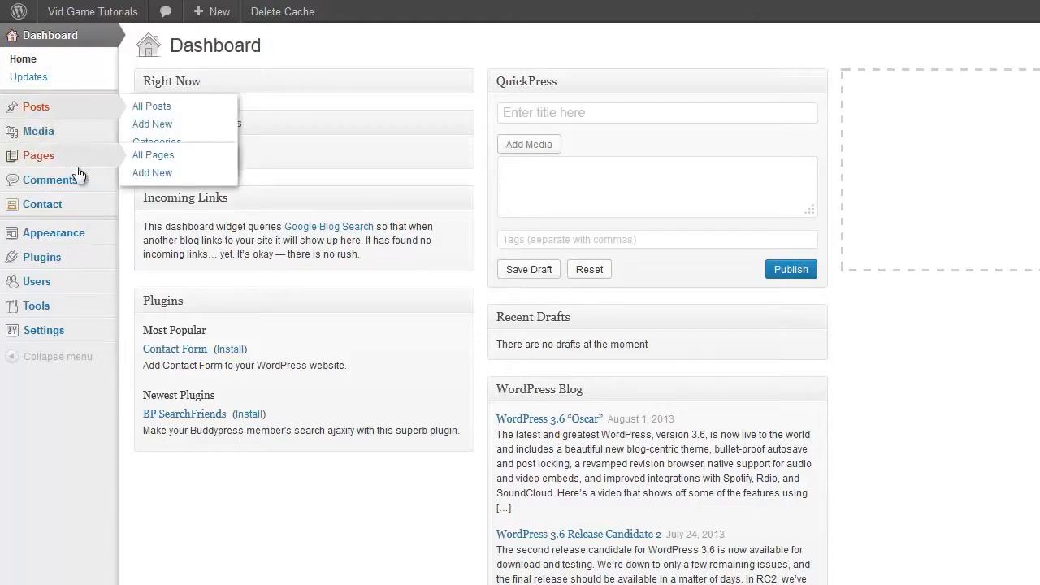
{"action": "left_click", "coordinate": [58, 106]}
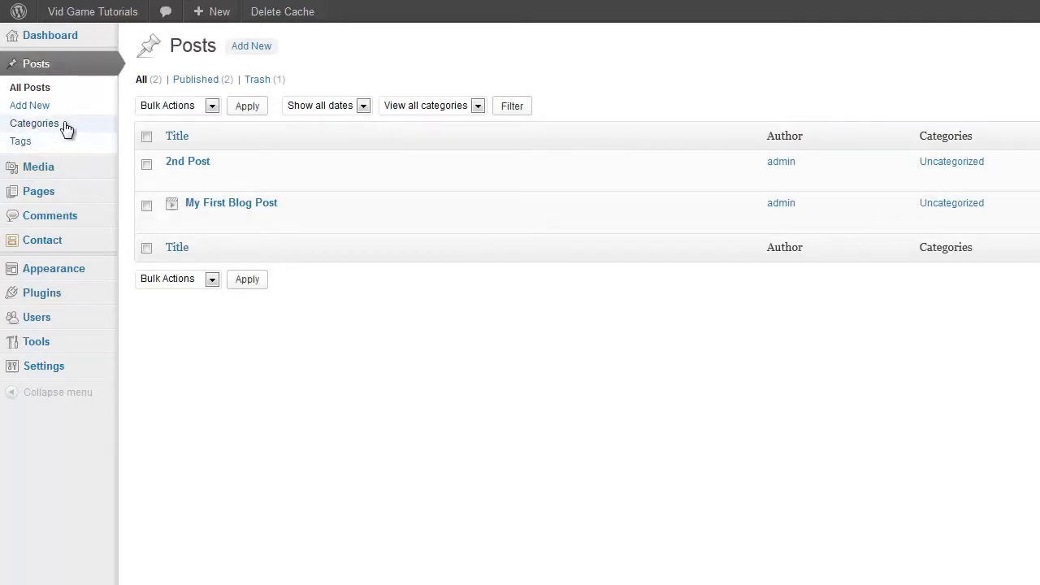
{"action": "left_click", "coordinate": [65, 128]}
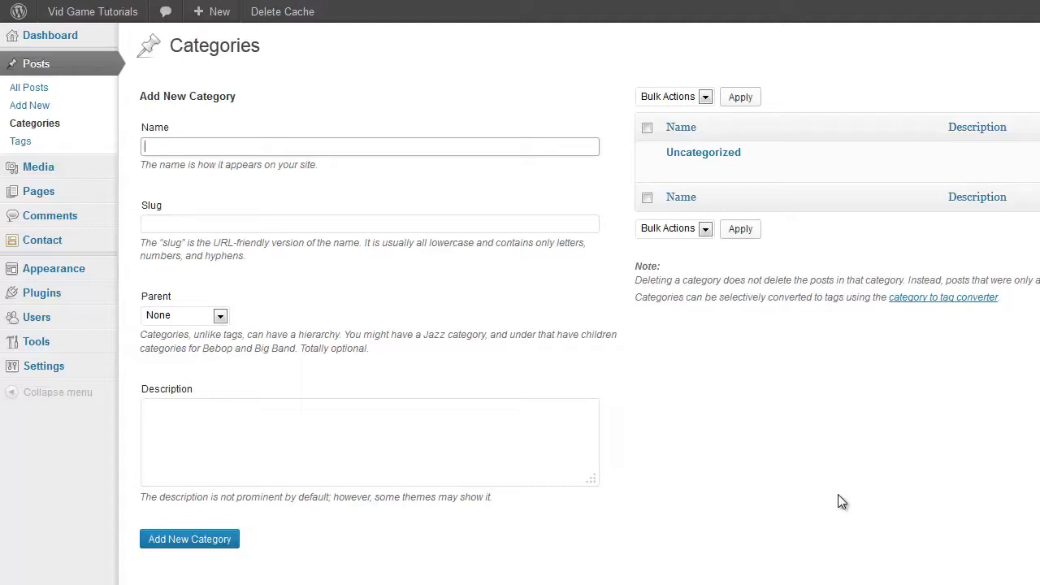
{"action": "type", "text": "Shooting Tutorials"}
{"action": "left_click", "coordinate": [197, 225]}
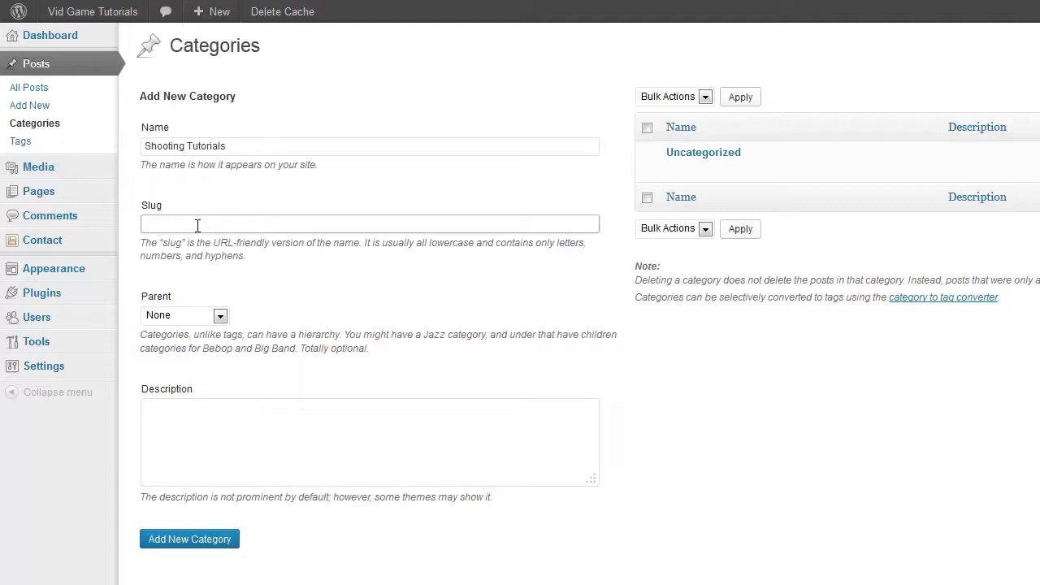
{"action": "type", "text": "shooting-tutorials"}
{"action": "left_click", "coordinate": [220, 316]}
{"action": "left_click", "coordinate": [240, 346]}
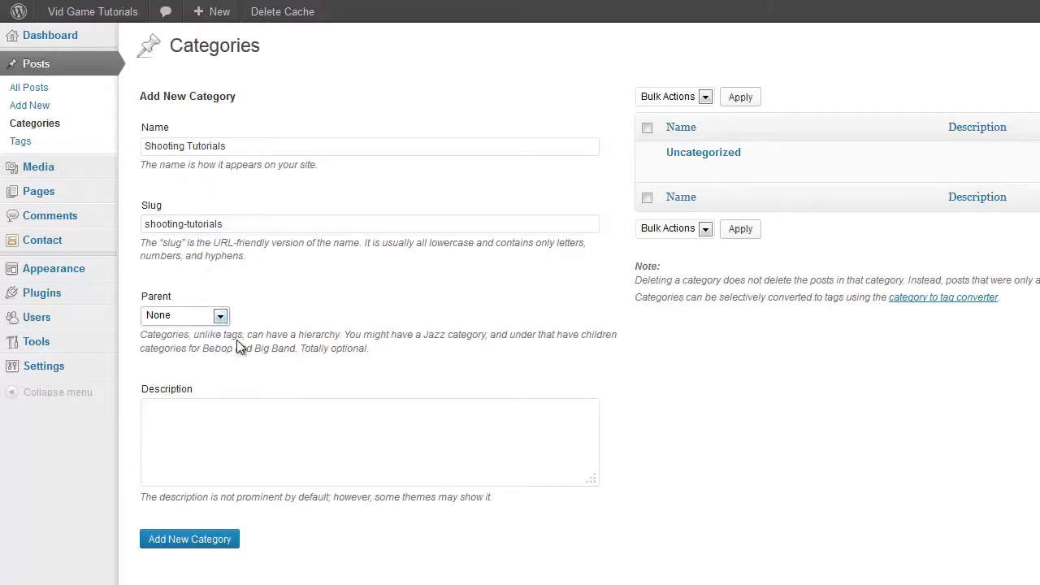
{"action": "left_click", "coordinate": [269, 447]}
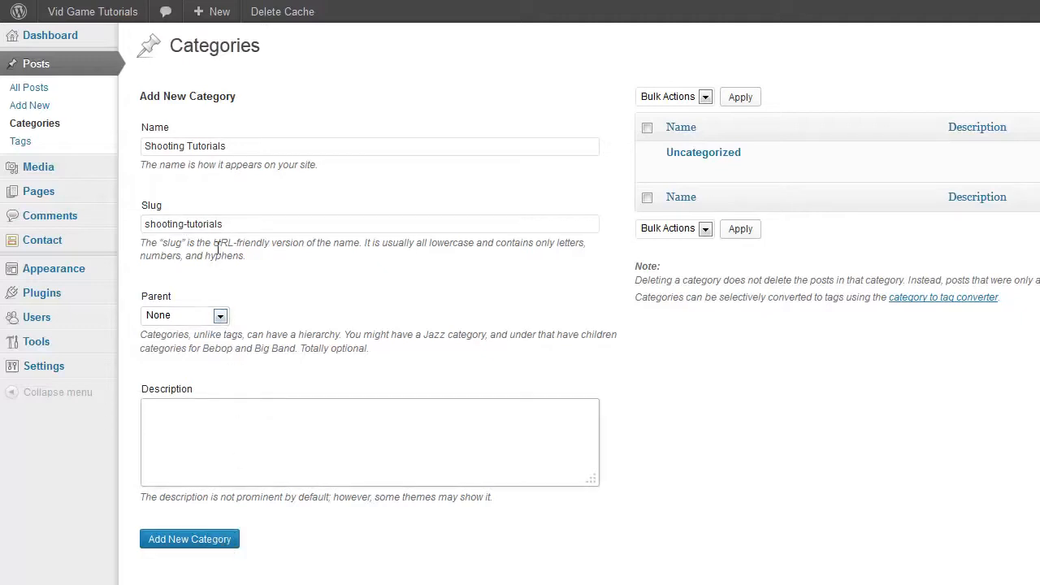
{"action": "left_click", "coordinate": [192, 541]}
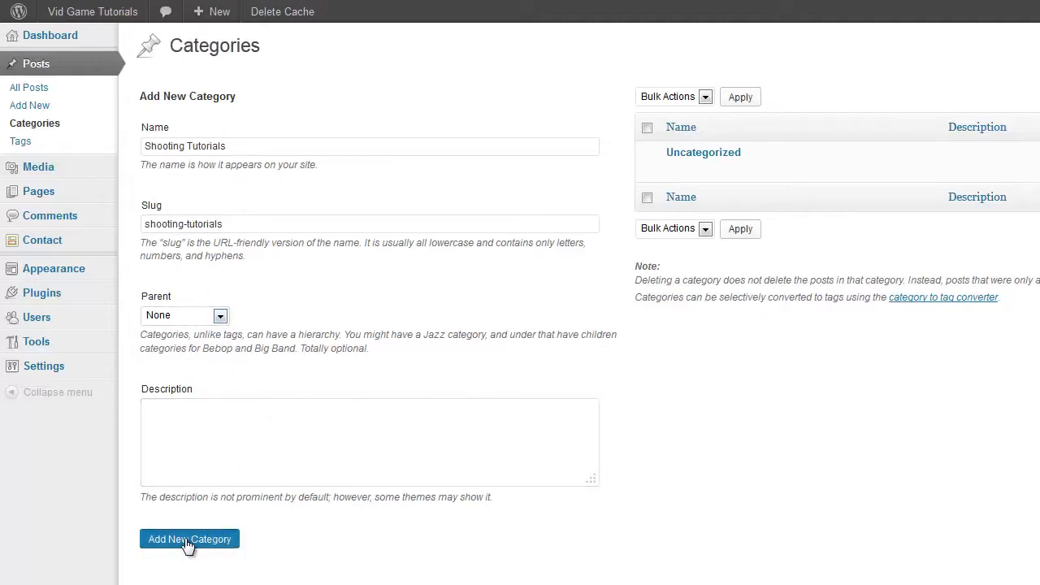
Step: Add another post category named "Fighting Tutorials" with the slug "fighting-tutorials"
{"action": "left_click", "coordinate": [195, 146]}
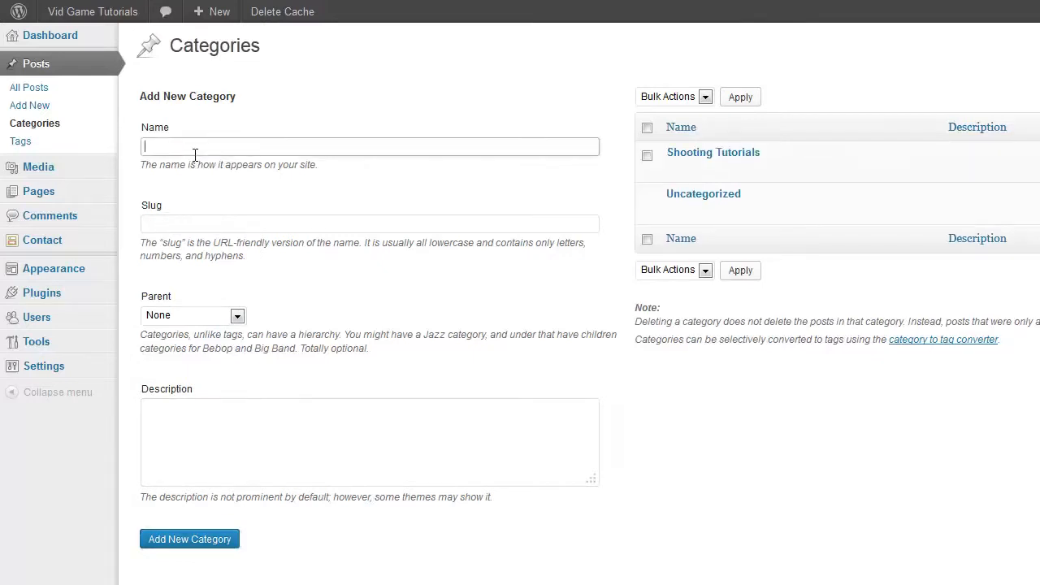
{"action": "type", "text": "Fighting Tutorials"}
{"action": "key", "text": "Tab"}
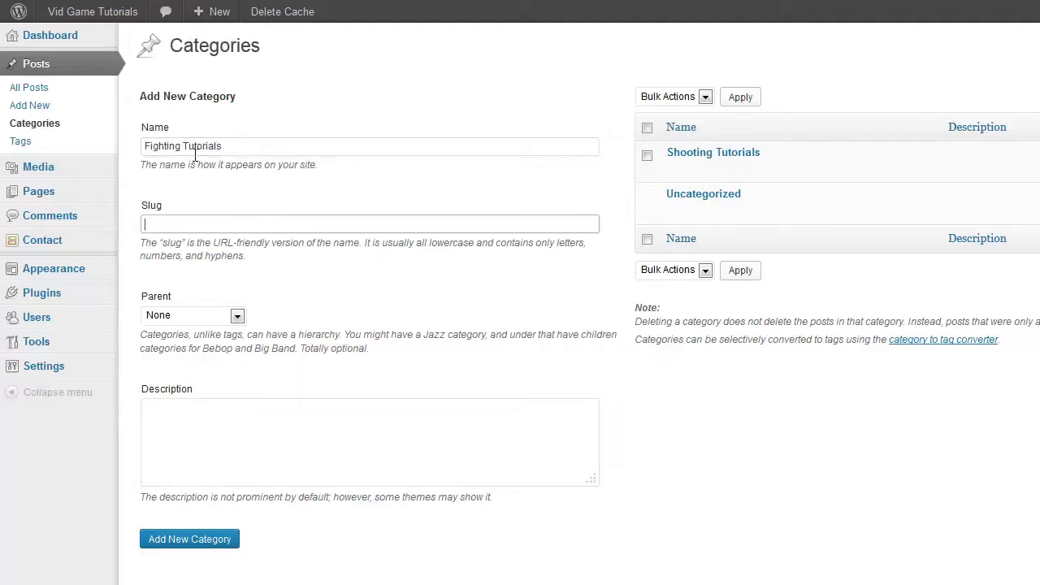
{"action": "type", "text": "fighting-tutorials"}
{"action": "left_click", "coordinate": [162, 543]}
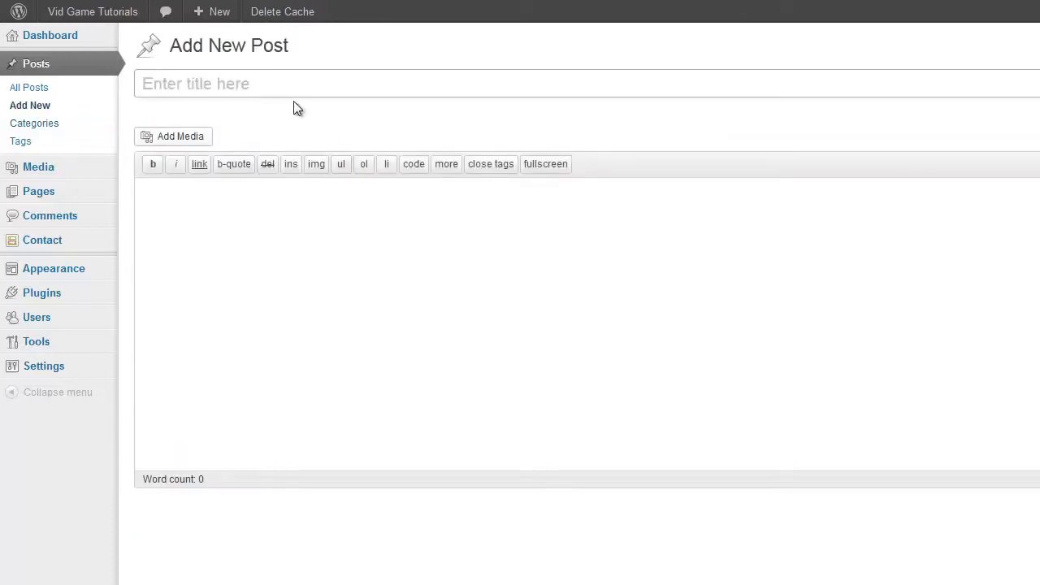
Step: Title the new post "Fighting Game 101 Tutorials" and place the cursor in its empty body
{"action": "type", "text": "Fight"}
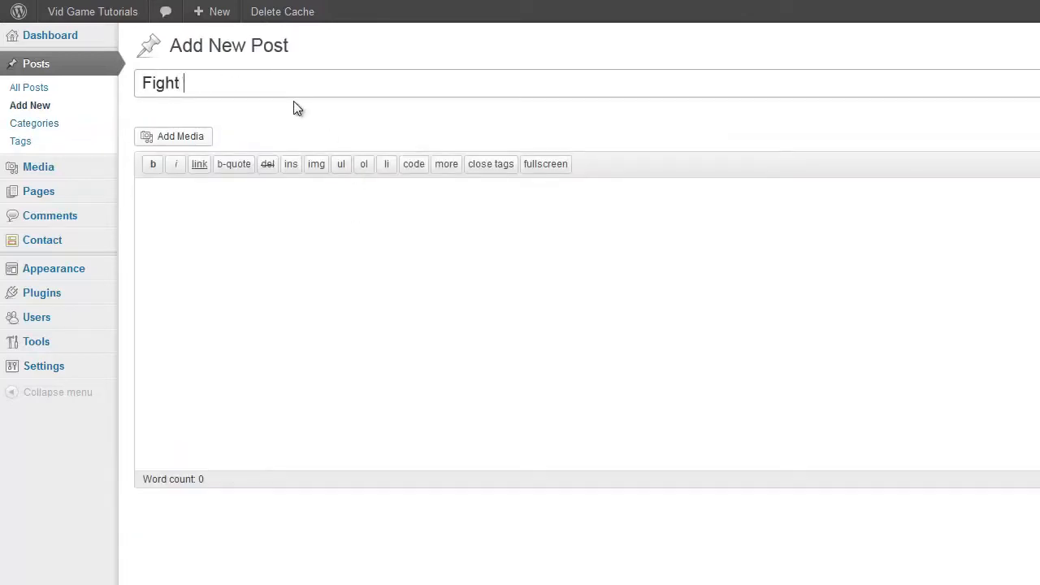
{"action": "key", "text": "BackSpace"}
{"action": "type", "text": "ing Gamin 101 Tu"}
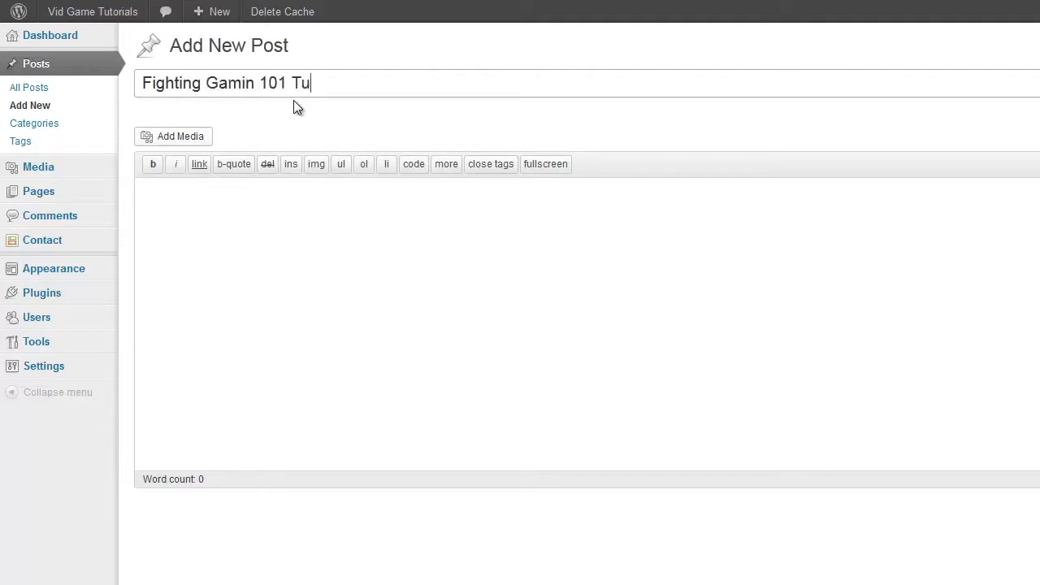
{"action": "type", "text": "torials"}
{"action": "left_click", "coordinate": [255, 88]}
{"action": "key", "text": "BackSpace"}
{"action": "key", "text": "BackSpace"}
{"action": "type", "text": "e"}
{"action": "left_click", "coordinate": [299, 265]}
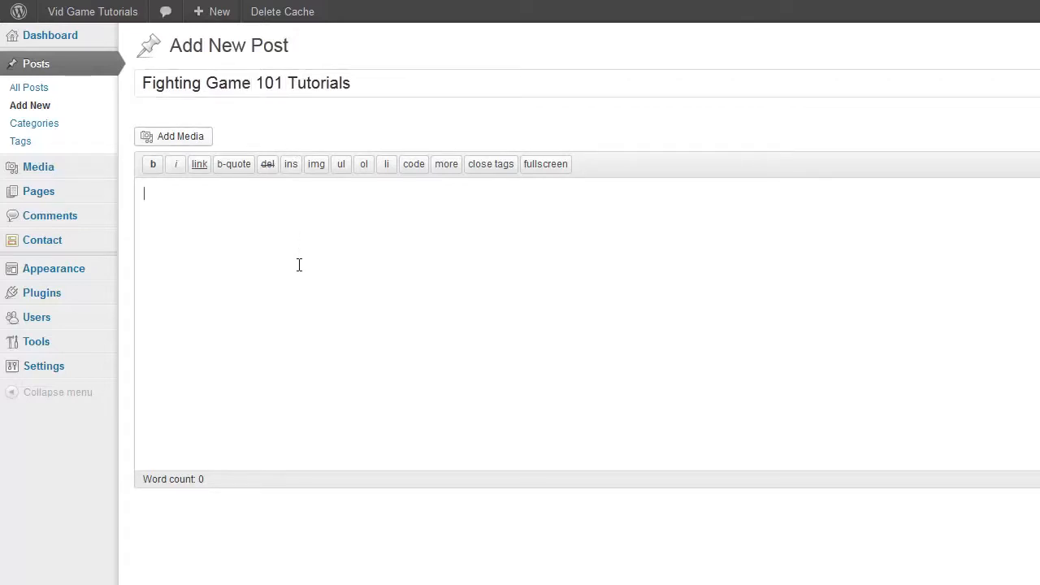
Step: Enter "my tutorials" as the post body, assign only the Fighting Tutorials category, and publish the post
{"action": "type", "text": "my tutor"}
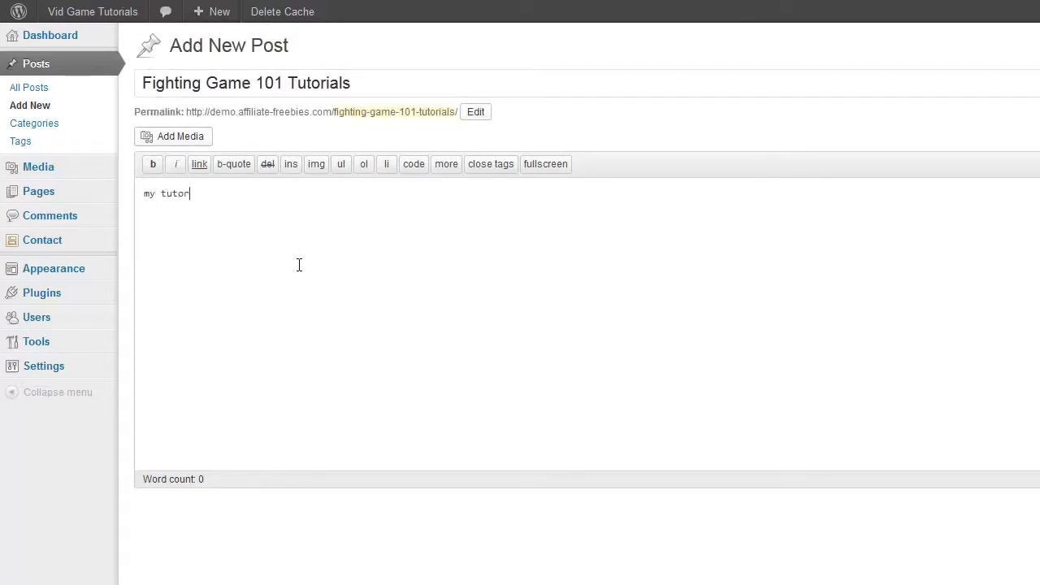
{"action": "type", "text": "ials"}
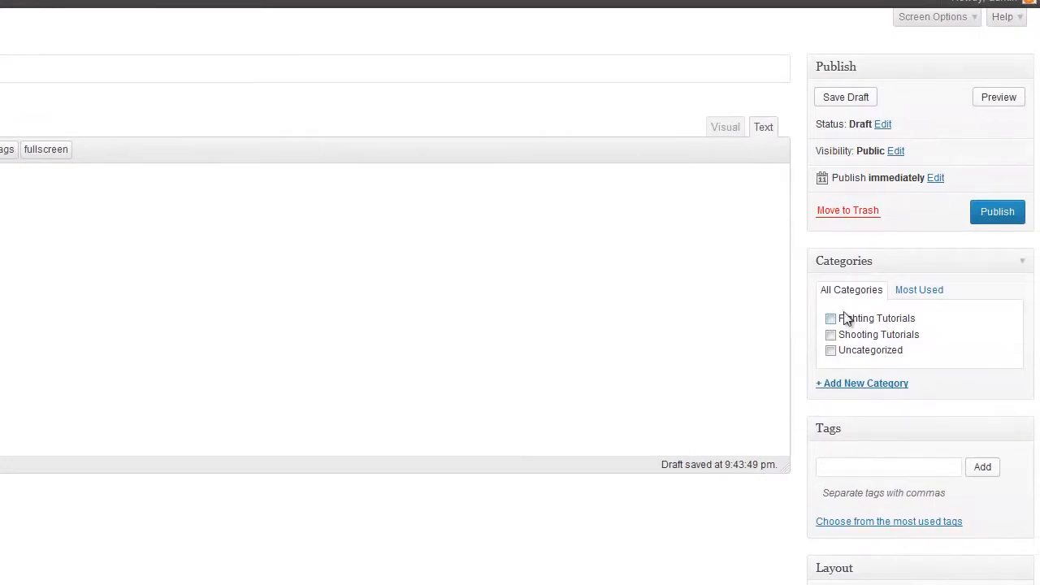
{"action": "left_click", "coordinate": [830, 319]}
{"action": "left_click", "coordinate": [830, 335]}
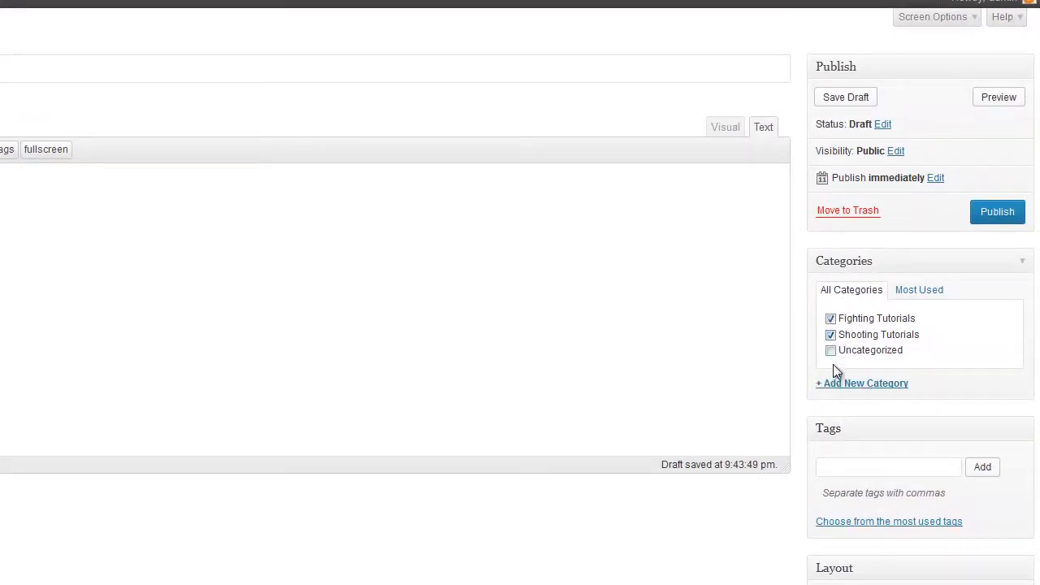
{"action": "left_click", "coordinate": [830, 335]}
{"action": "left_click", "coordinate": [994, 219]}
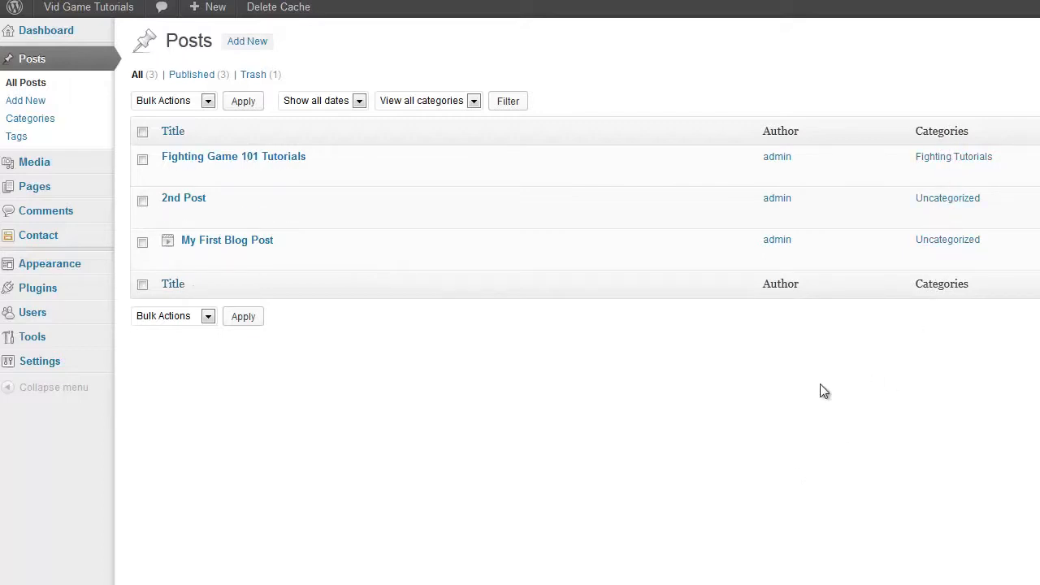
Step: Quick-edit "2nd Post" to change its category from Uncategorized to Shooting Tutorials and save it
{"action": "left_click", "coordinate": [208, 216]}
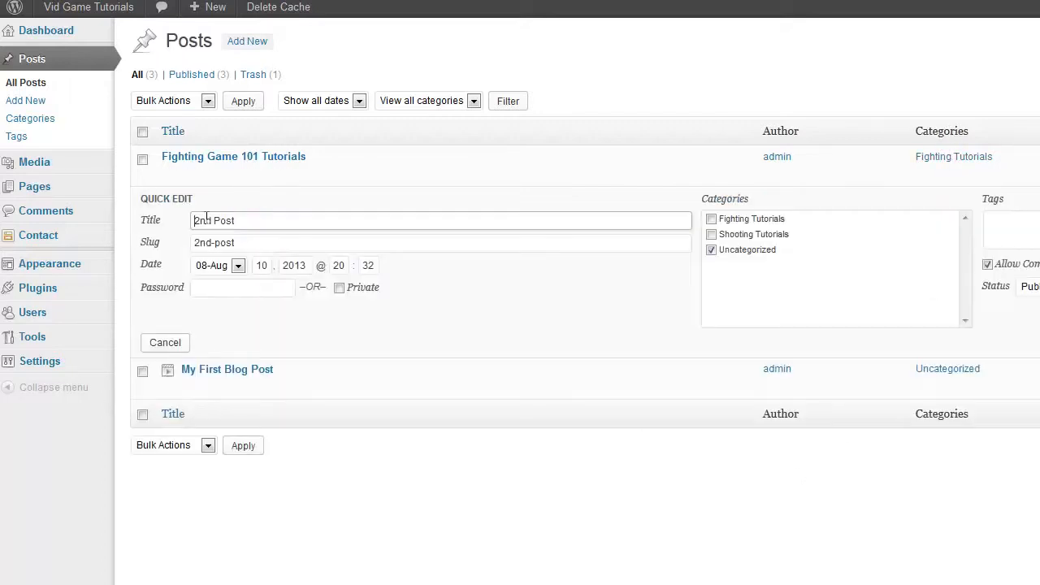
{"action": "left_click", "coordinate": [711, 250]}
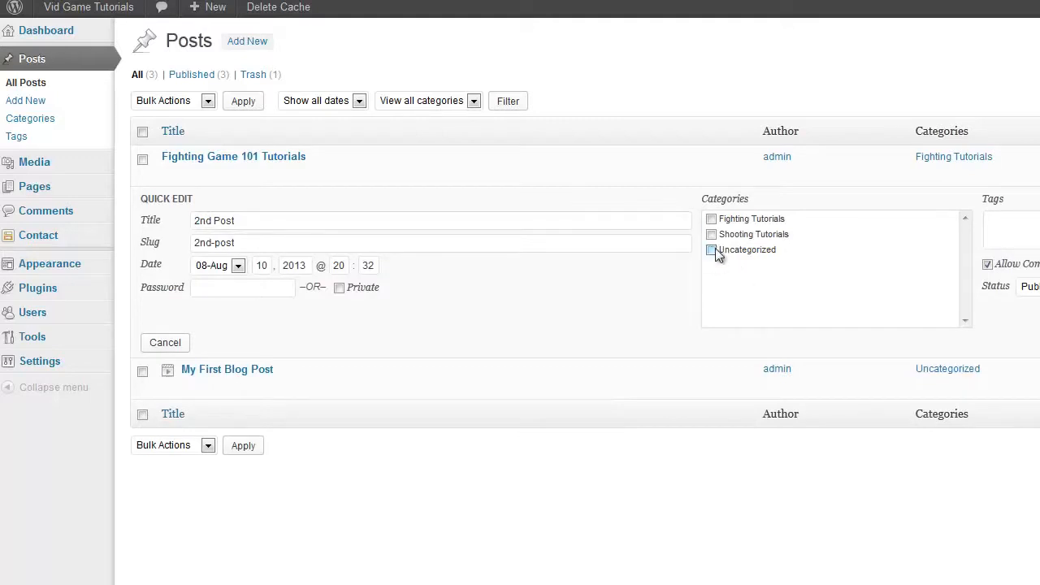
{"action": "left_click", "coordinate": [712, 234]}
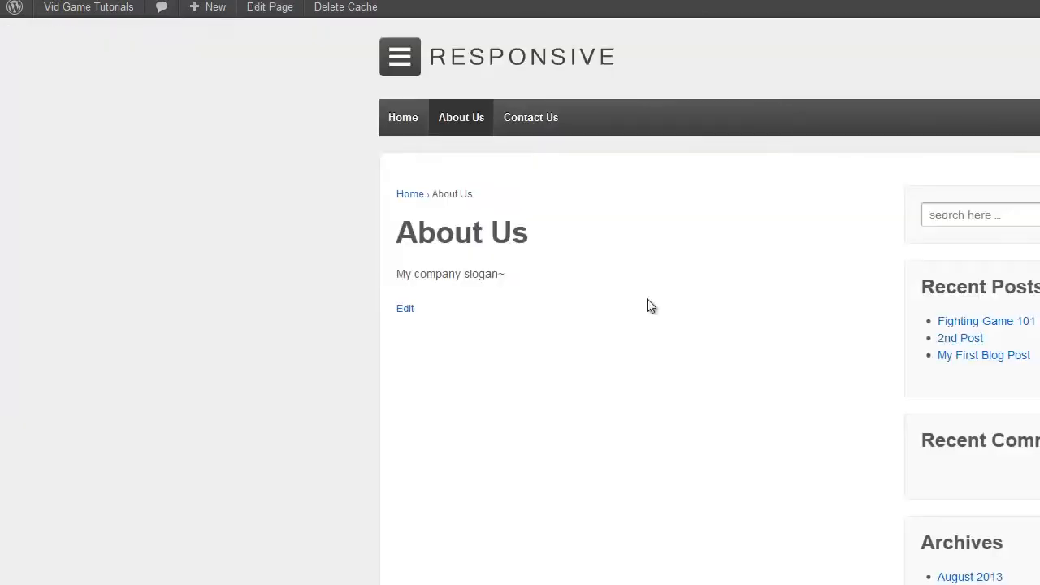
Step: View the Fighting Tutorials and Shooting Tutorials category archives through the category links on the live site
{"action": "scroll", "coordinate": [803, 469], "scroll_direction": "down", "scroll_amount": 4}
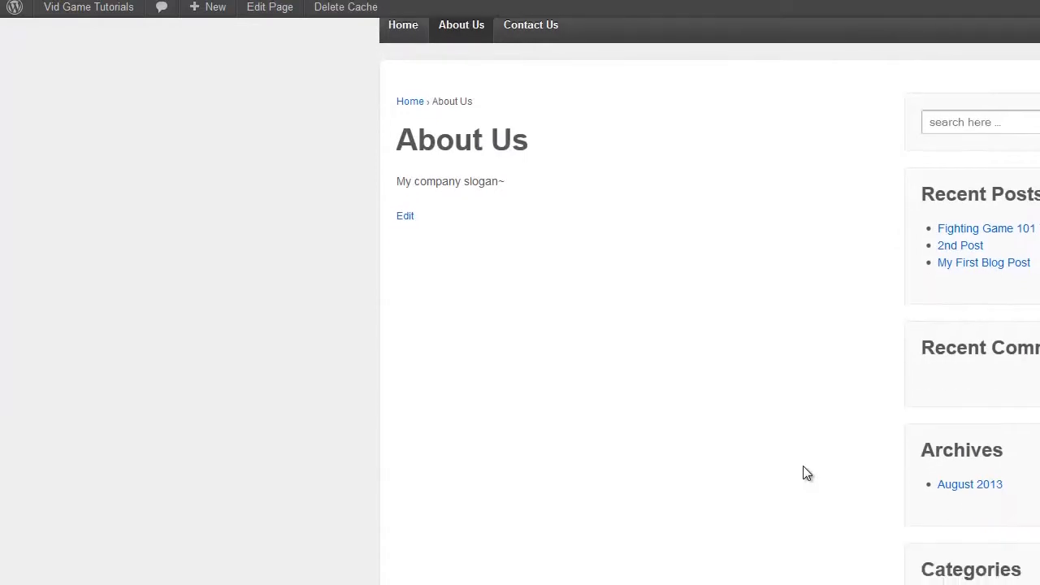
{"action": "scroll", "coordinate": [803, 470], "scroll_direction": "down", "scroll_amount": 3}
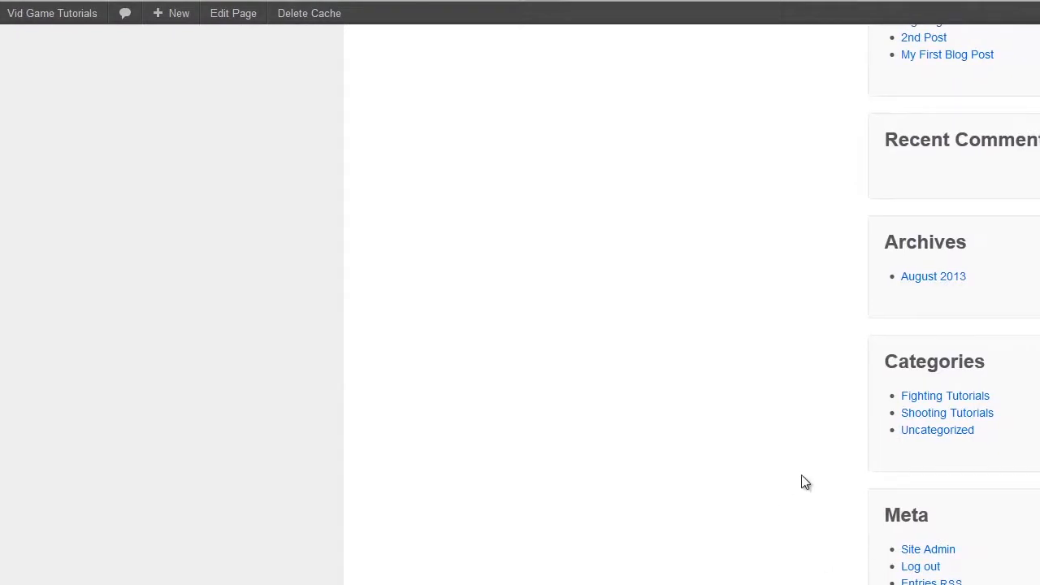
{"action": "scroll", "coordinate": [850, 325], "scroll_direction": "up", "scroll_amount": 4}
{"action": "scroll", "coordinate": [847, 320], "scroll_direction": "down", "scroll_amount": 4}
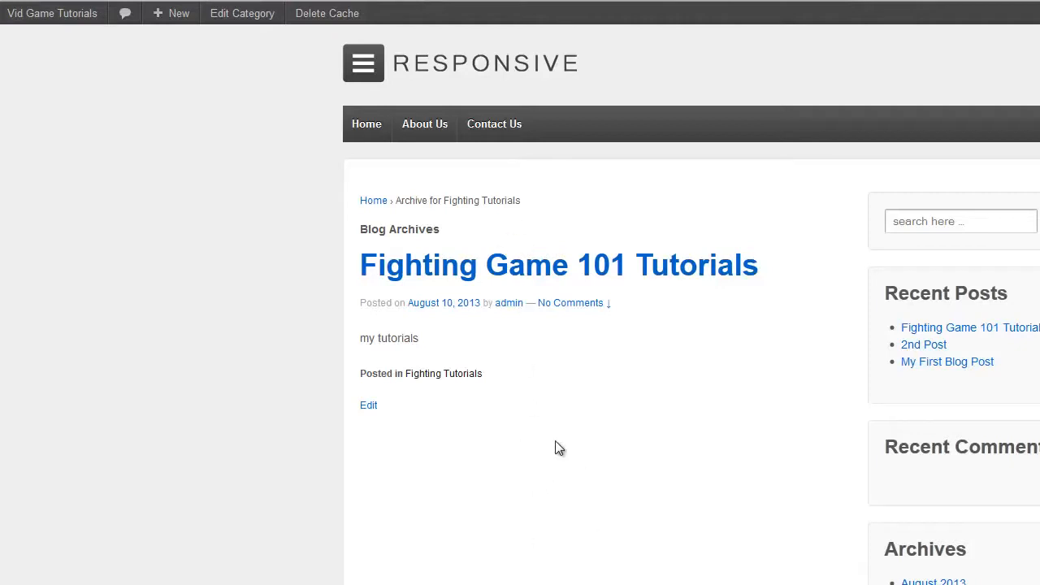
{"action": "scroll", "coordinate": [557, 444], "scroll_direction": "down", "scroll_amount": 3}
{"action": "scroll", "coordinate": [557, 444], "scroll_direction": "down", "scroll_amount": 2}
{"action": "left_click", "coordinate": [943, 413]}
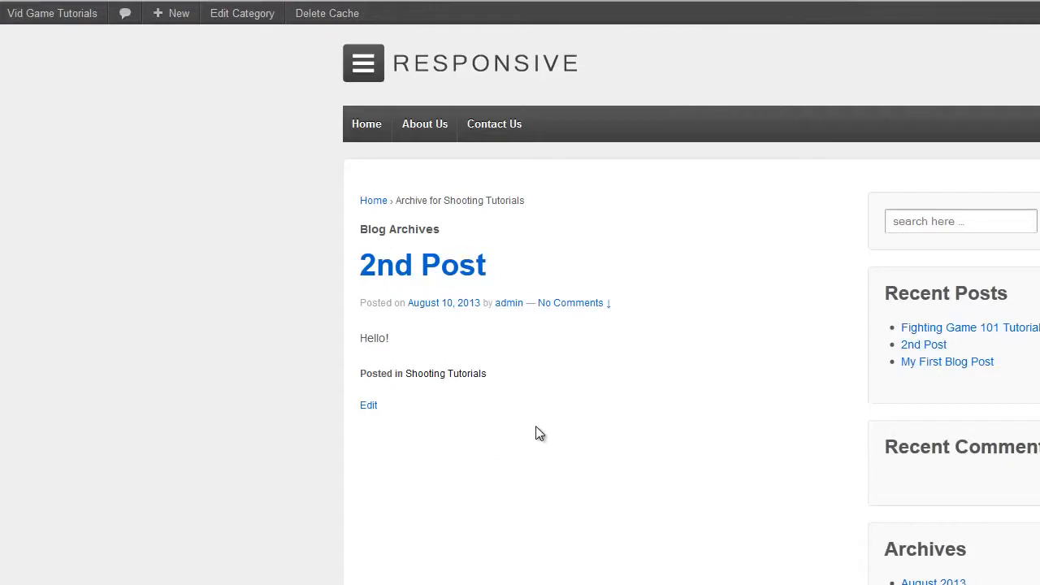
{"action": "left_click", "coordinate": [912, 221]}
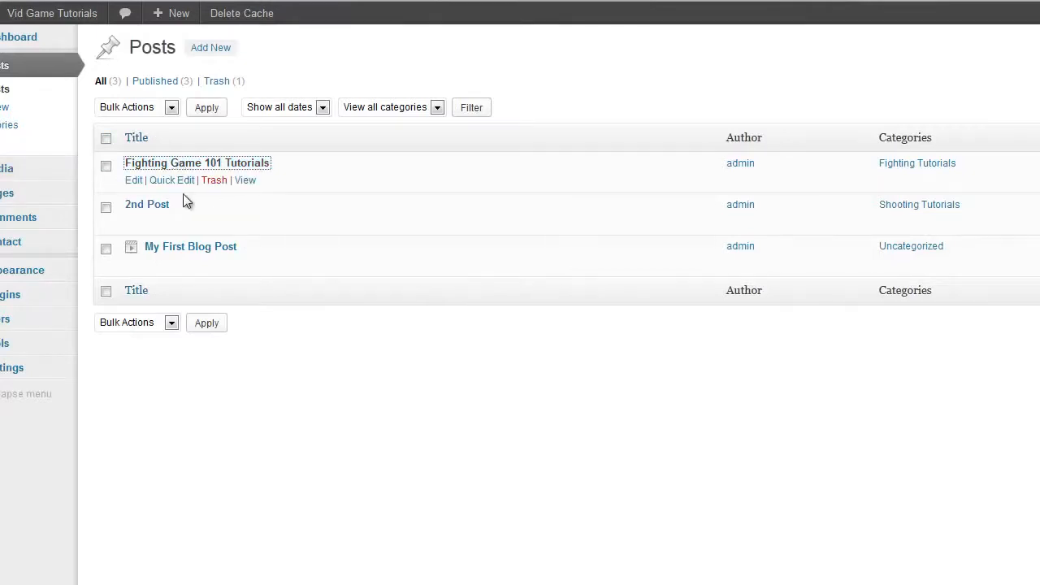
Step: Open the "Fighting Game 101 Tutorials" post for editing and add the tag "fight 101"
{"action": "left_click", "coordinate": [191, 169]}
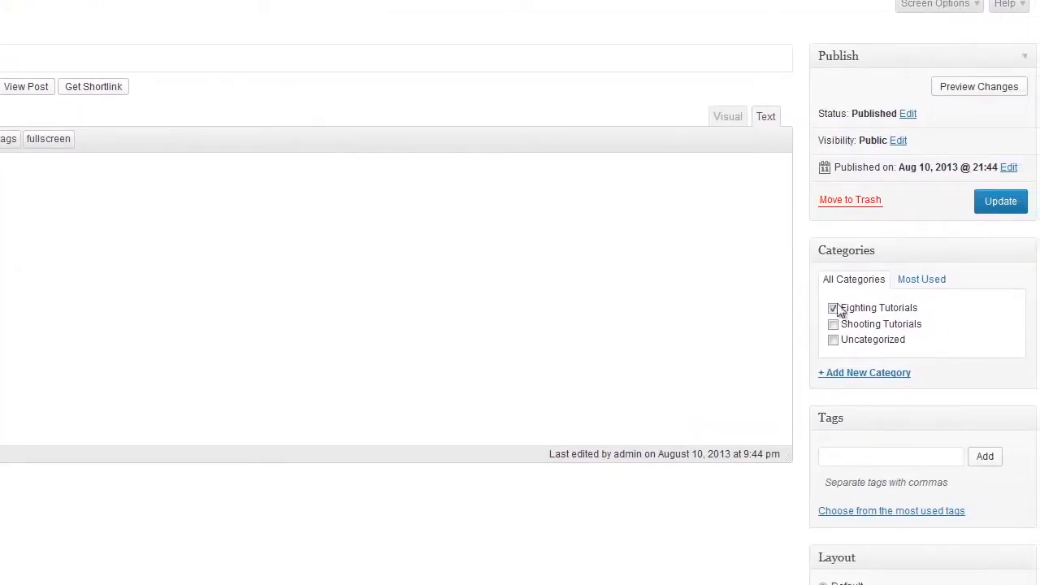
{"action": "left_click", "coordinate": [871, 463]}
{"action": "scroll", "coordinate": [657, 471], "scroll_direction": "down", "scroll_amount": 1}
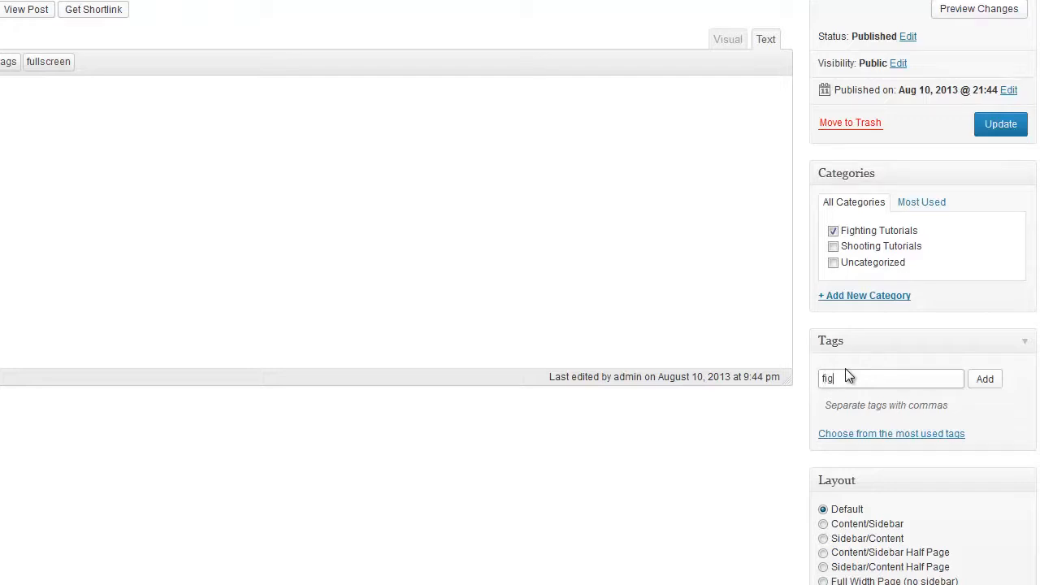
{"action": "type", "text": "101"}
{"action": "left_click", "coordinate": [999, 382]}
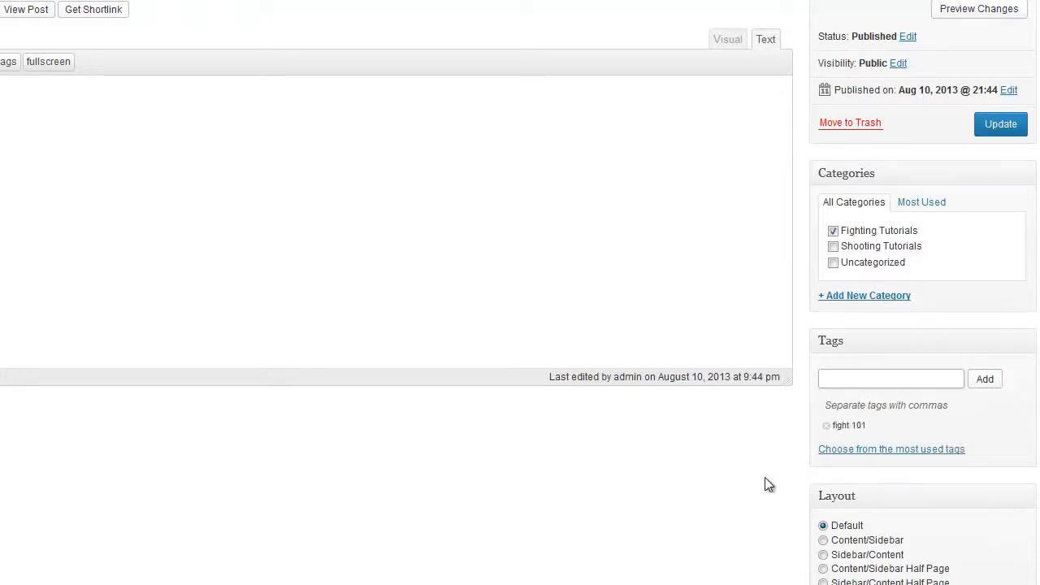
Step: Add the tags "fighting tutorial" and "playstation 4" to the post and update it
{"action": "left_click", "coordinate": [921, 374]}
{"action": "type", "text": "fighting tutorials"}
{"action": "key", "text": "BackSpace"}
{"action": "left_click", "coordinate": [990, 382]}
{"action": "type", "text": "playstation 4"}
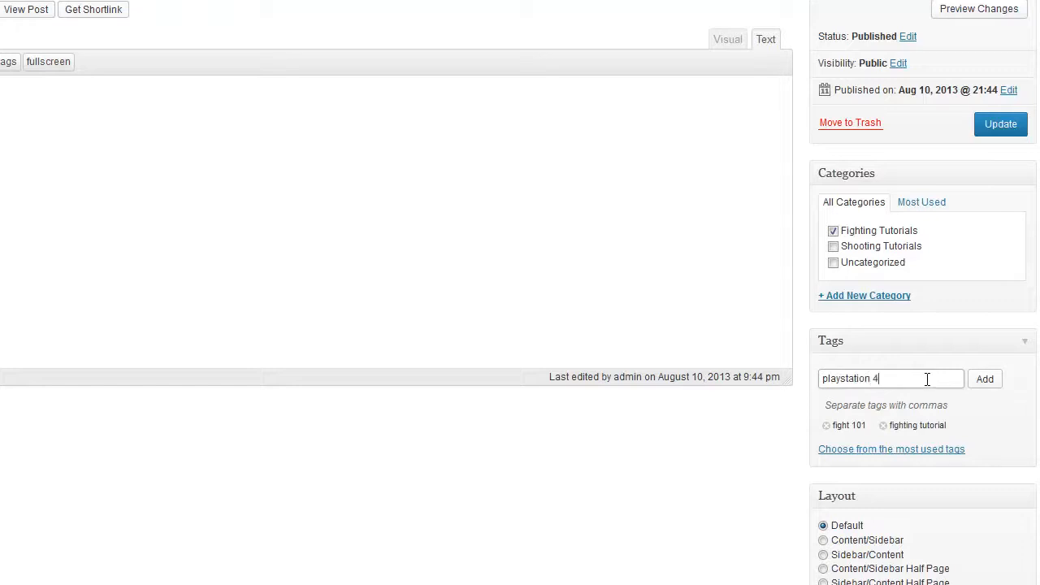
{"action": "left_click", "coordinate": [985, 380]}
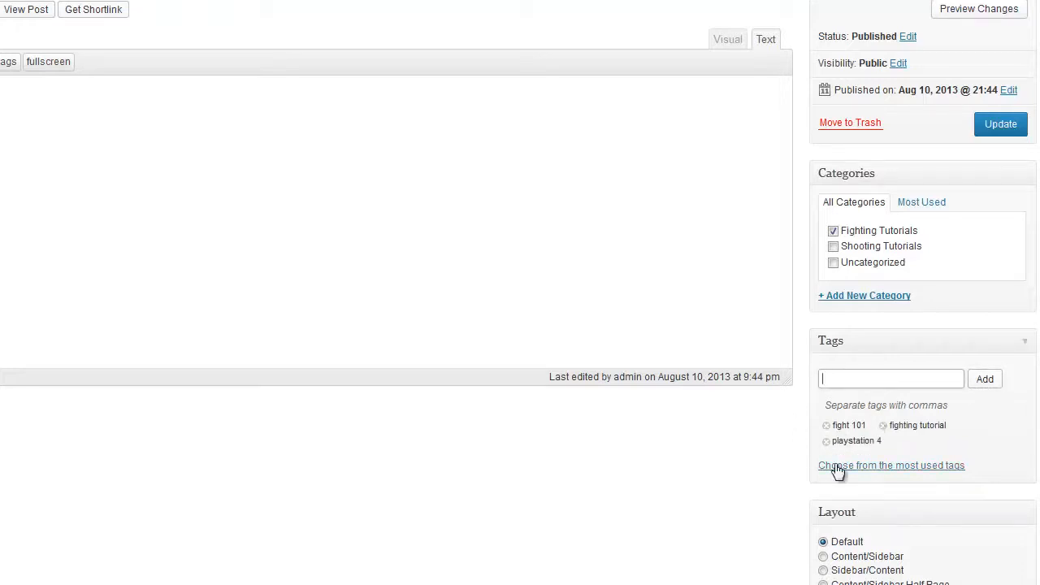
{"action": "scroll", "coordinate": [196, 440], "scroll_direction": "up", "scroll_amount": 1}
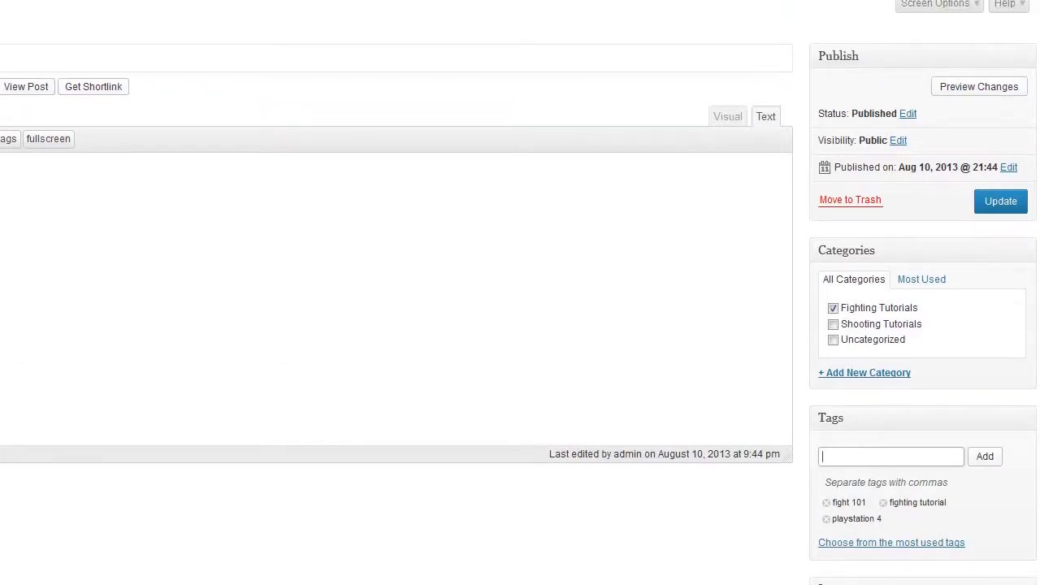
{"action": "left_click", "coordinate": [981, 204]}
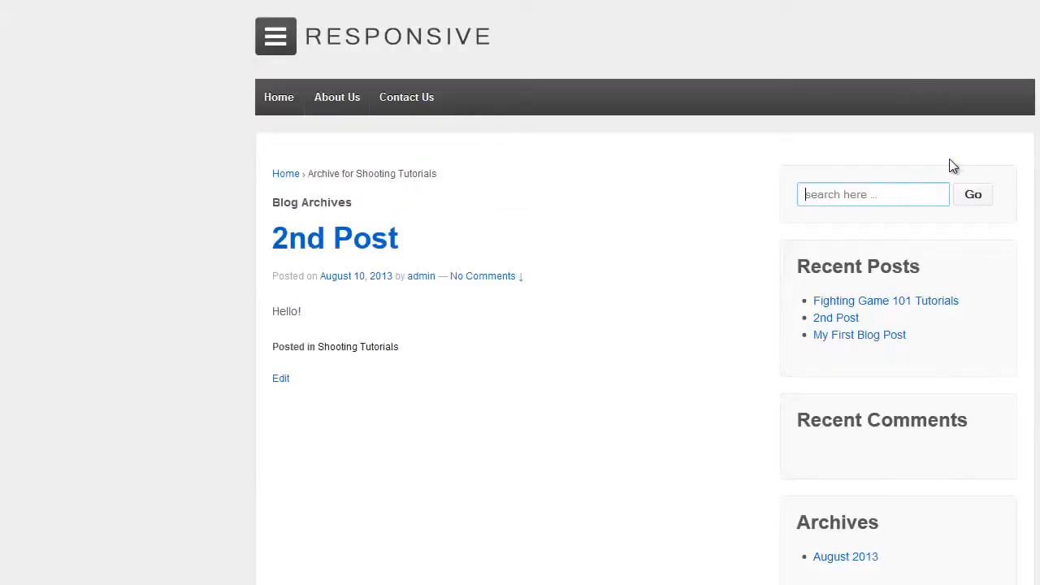
Step: Search the live site for "fight 101" and look over the results page and its sidebar
{"action": "left_click", "coordinate": [859, 196]}
{"action": "type", "text": "fight 101"}
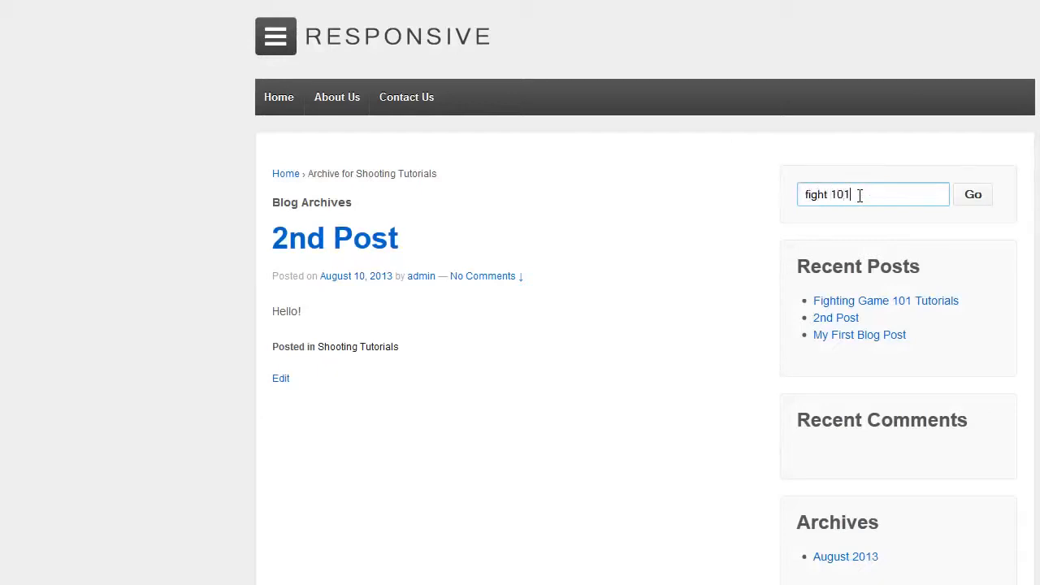
{"action": "key", "text": "Return"}
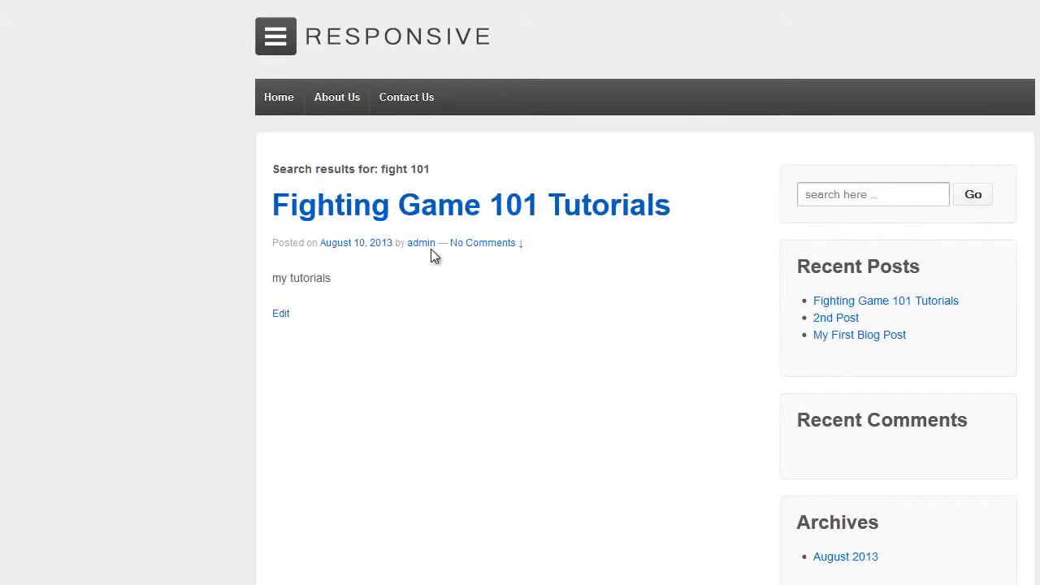
{"action": "scroll", "coordinate": [450, 452], "scroll_direction": "down", "scroll_amount": 3}
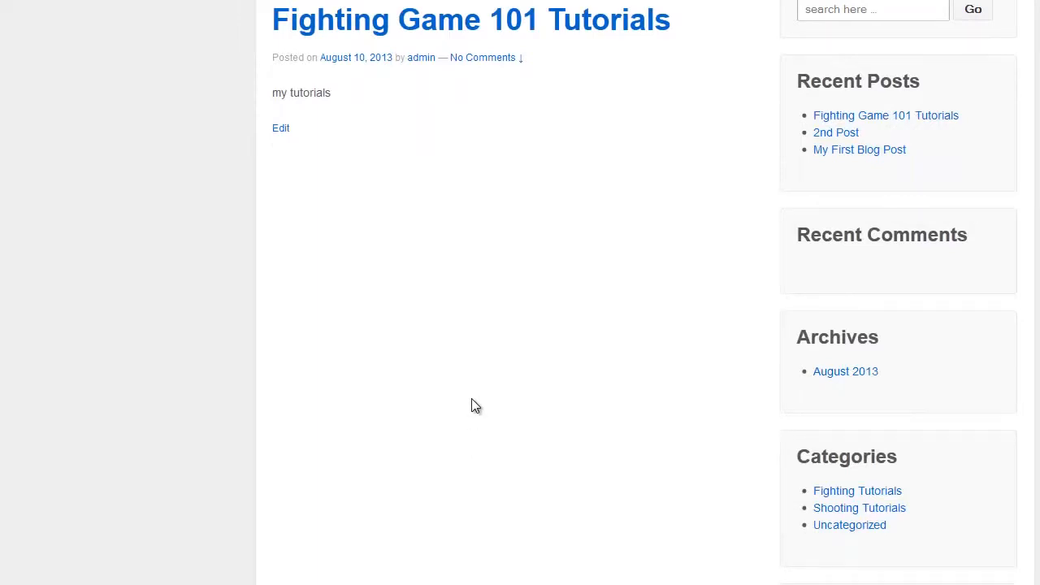
{"action": "scroll", "coordinate": [470, 391], "scroll_direction": "up", "scroll_amount": 3}
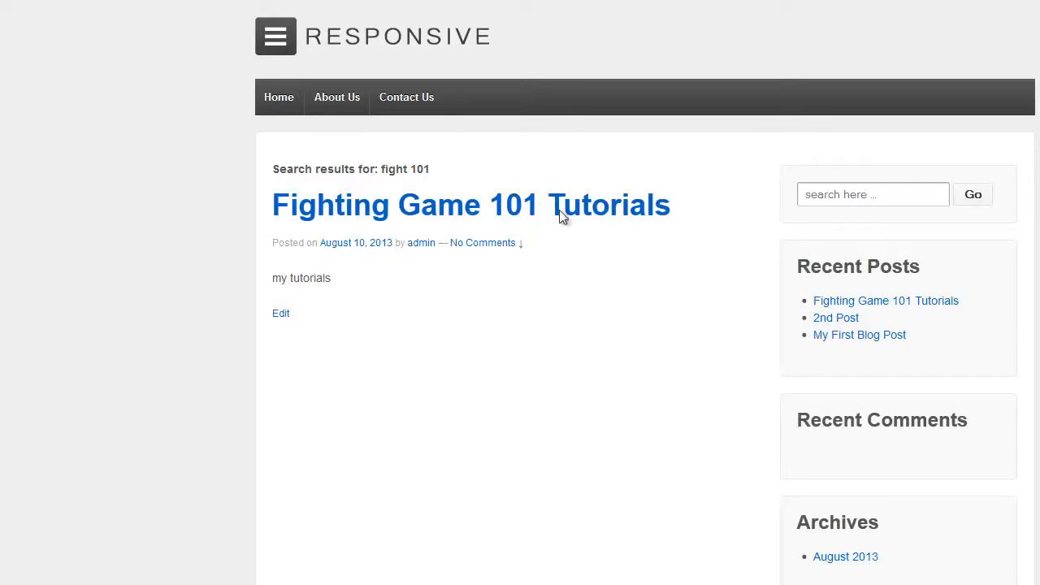
{"action": "left_click", "coordinate": [856, 198]}
{"action": "scroll", "coordinate": [512, 338], "scroll_direction": "down", "scroll_amount": 5}
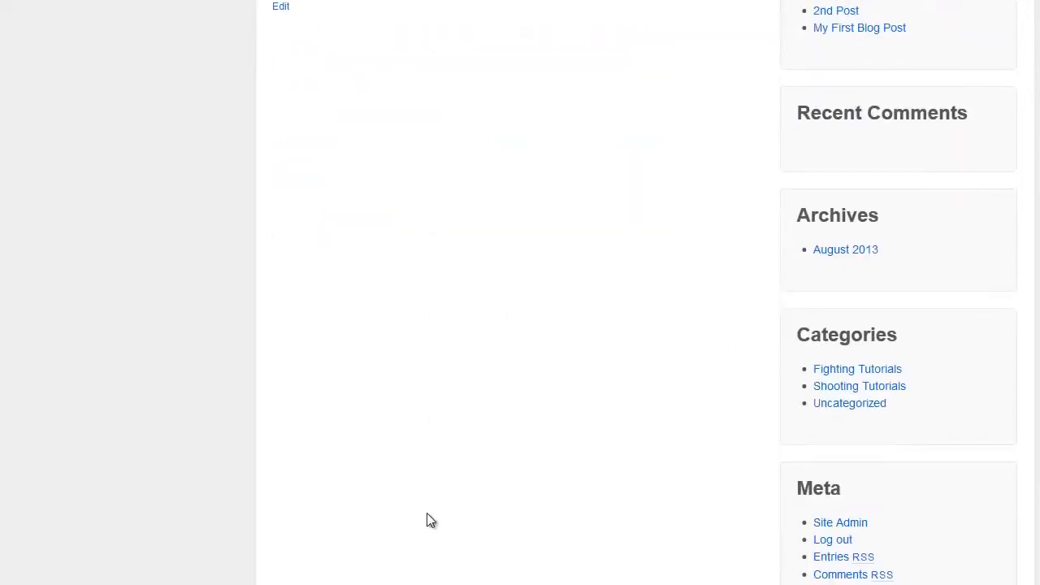
{"action": "scroll", "coordinate": [430, 520], "scroll_direction": "up", "scroll_amount": 5}
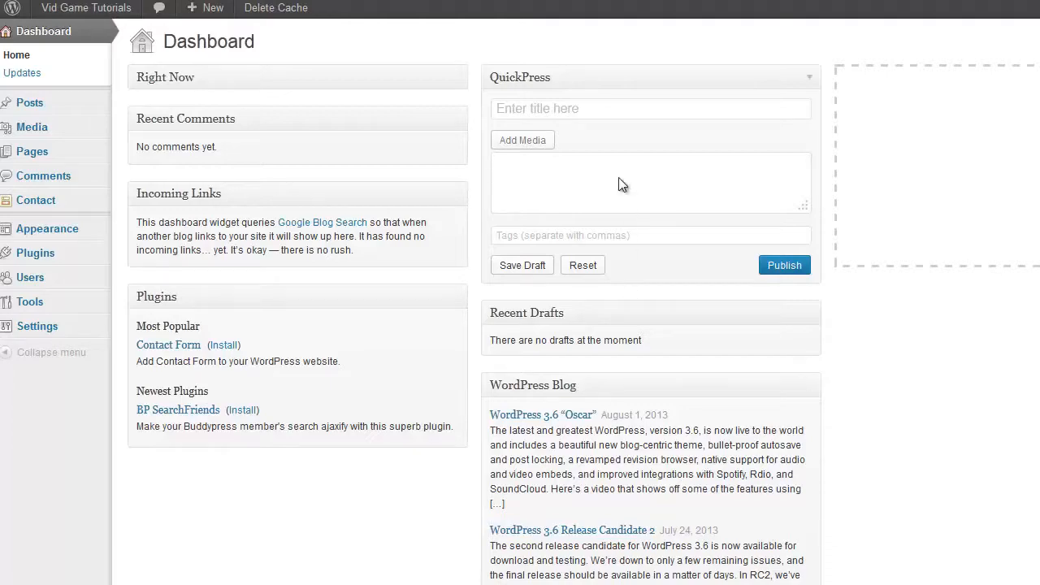
Step: Examine the site's home page, including its navigation links, widget boxes and footer
{"action": "left_click", "coordinate": [546, 0]}
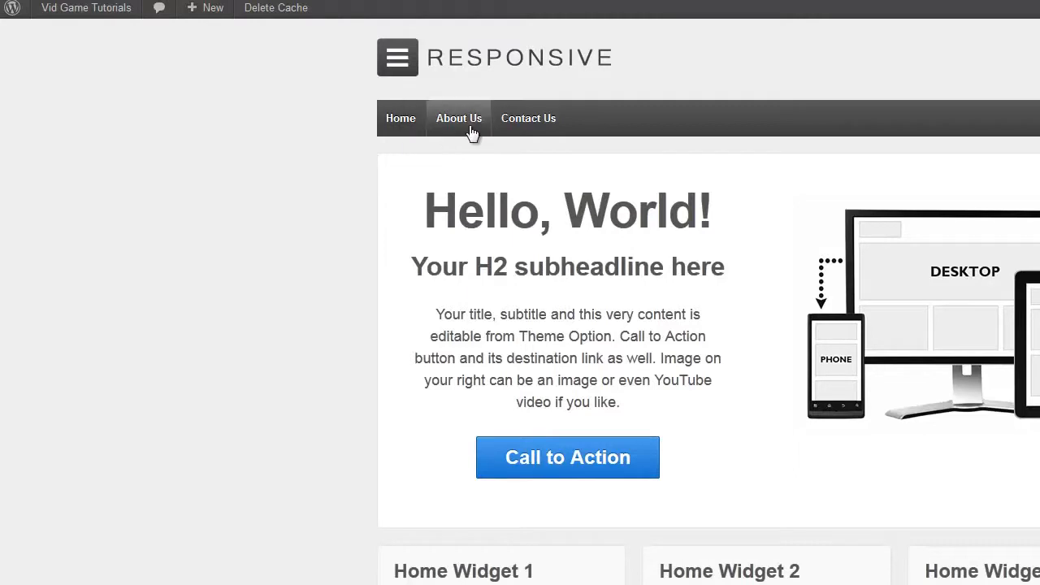
{"action": "mouse_move", "coordinate": [528, 120]}
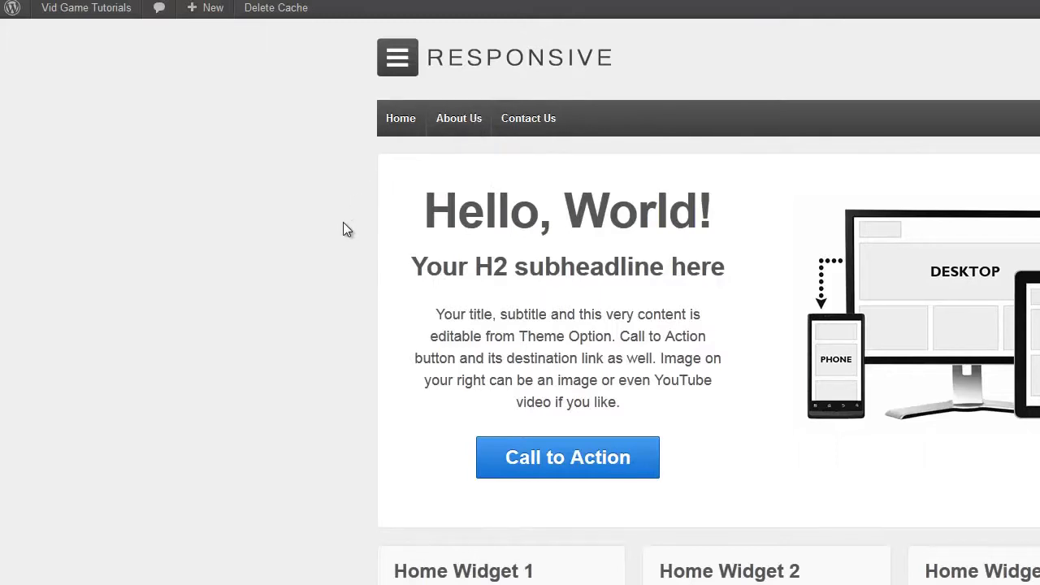
{"action": "scroll", "coordinate": [343, 228], "scroll_direction": "down", "scroll_amount": 1}
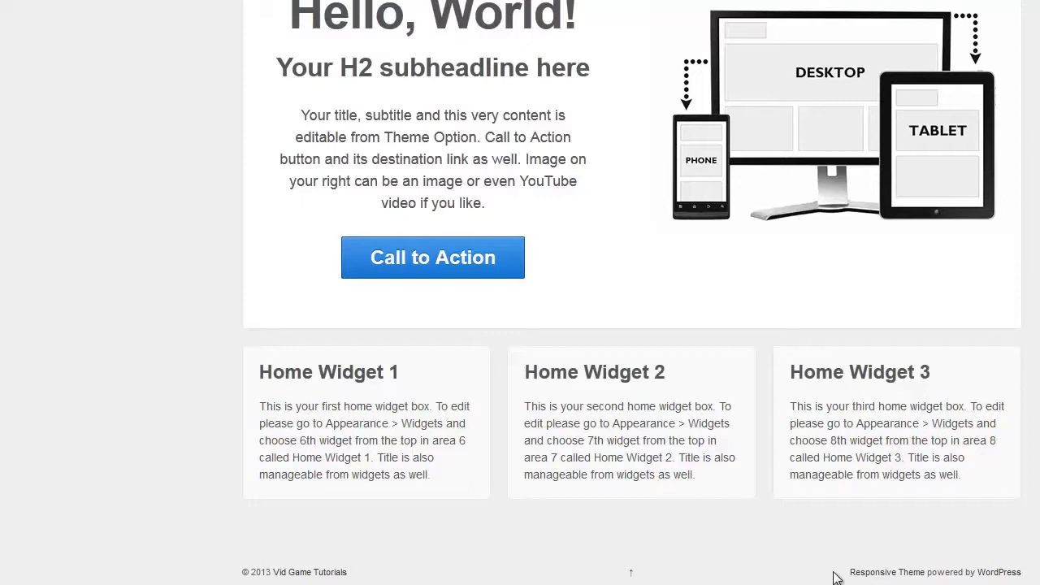
{"action": "left_click_drag", "start_coordinate": [1036, 580], "coordinate": [903, 434]}
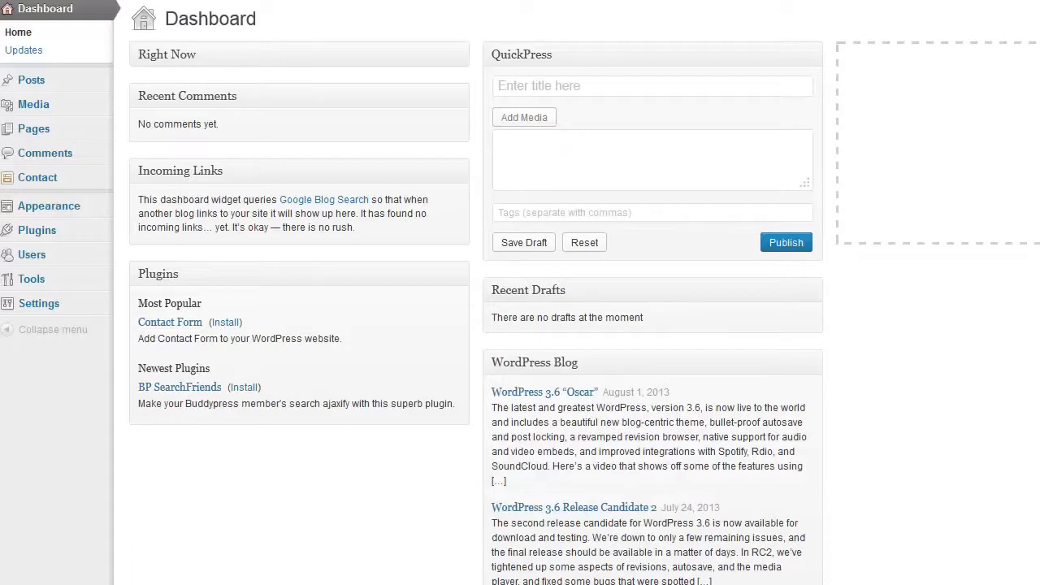
Step: Open the site's menu editor, enter "Top Menu" as the new menu's name, and view the home page's navigation
{"action": "mouse_move", "coordinate": [71, 209]}
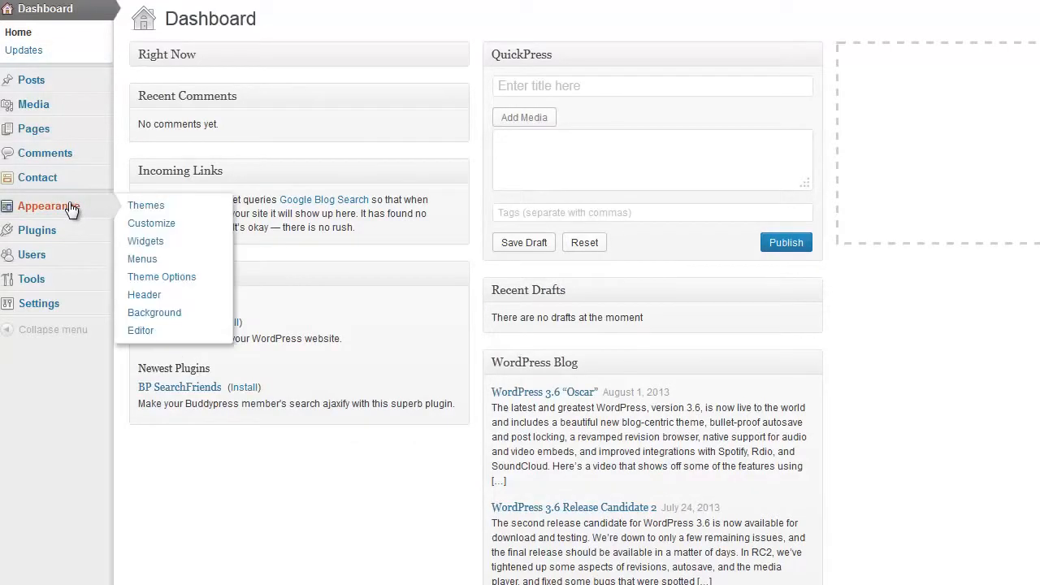
{"action": "left_click", "coordinate": [154, 260]}
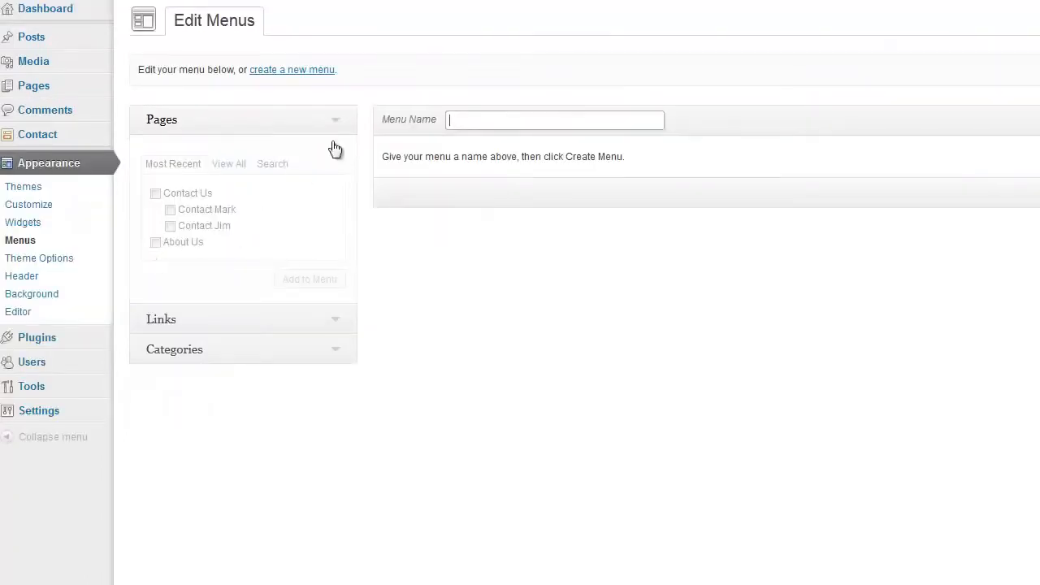
{"action": "left_click", "coordinate": [452, 114]}
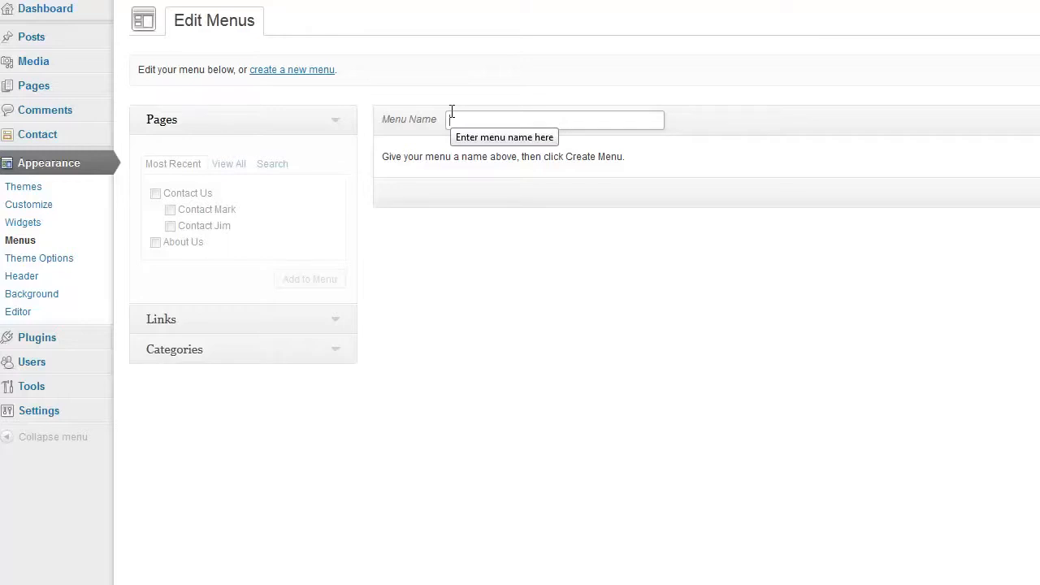
{"action": "type", "text": "Top Menu"}
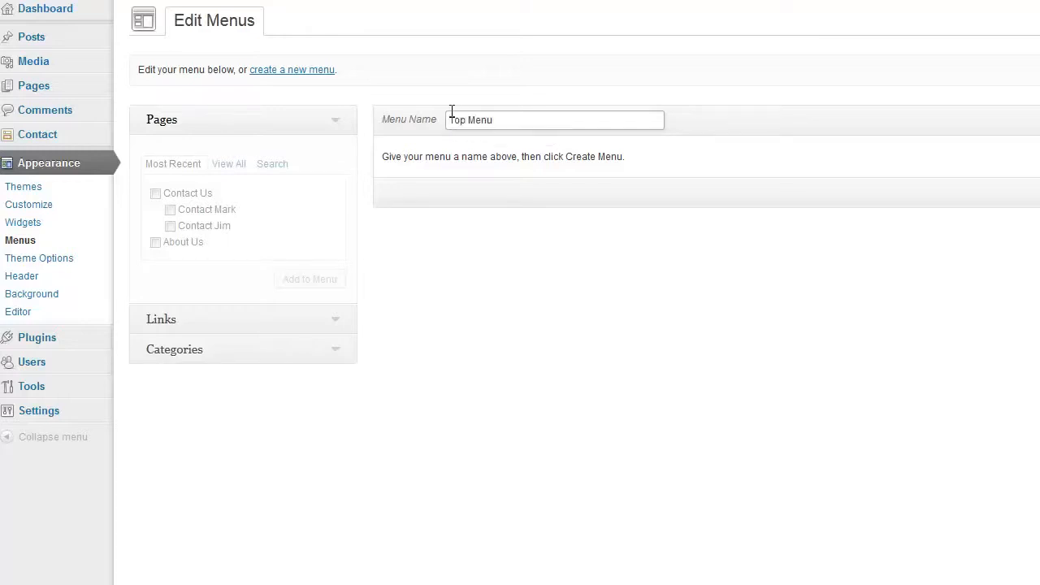
{"action": "key", "text": "Tab"}
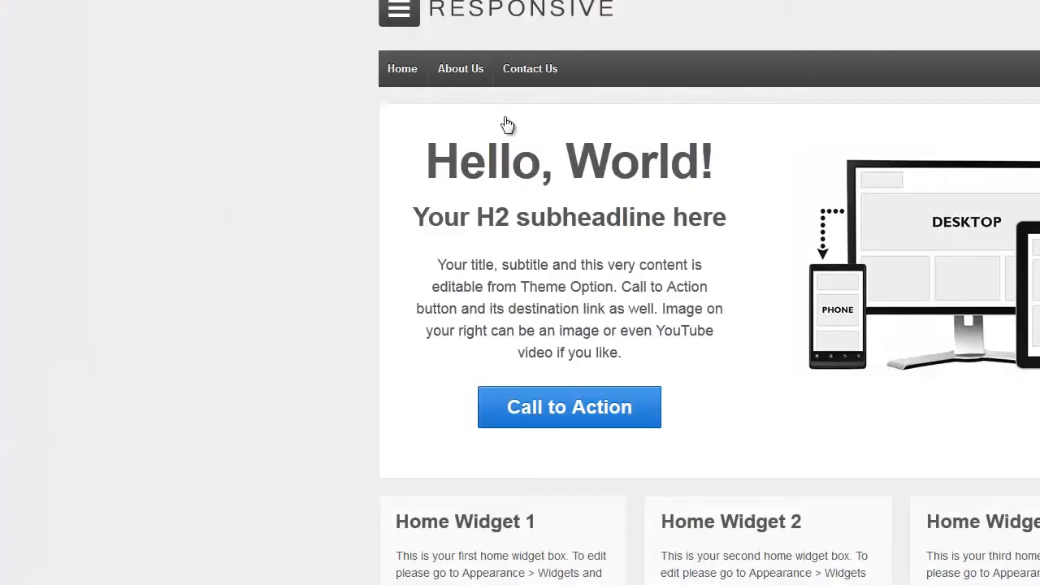
{"action": "scroll", "coordinate": [478, 204], "scroll_direction": "up", "scroll_amount": 1}
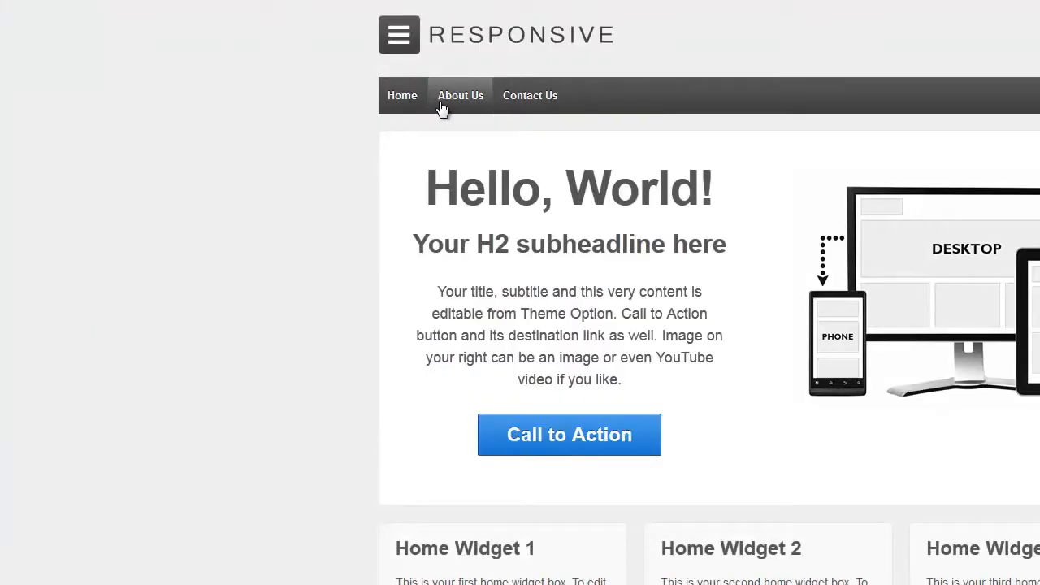
Step: Assign the Top Menu to the Header Menu location, add the About Us page to it, and view the home page
{"action": "mouse_move", "coordinate": [530, 106]}
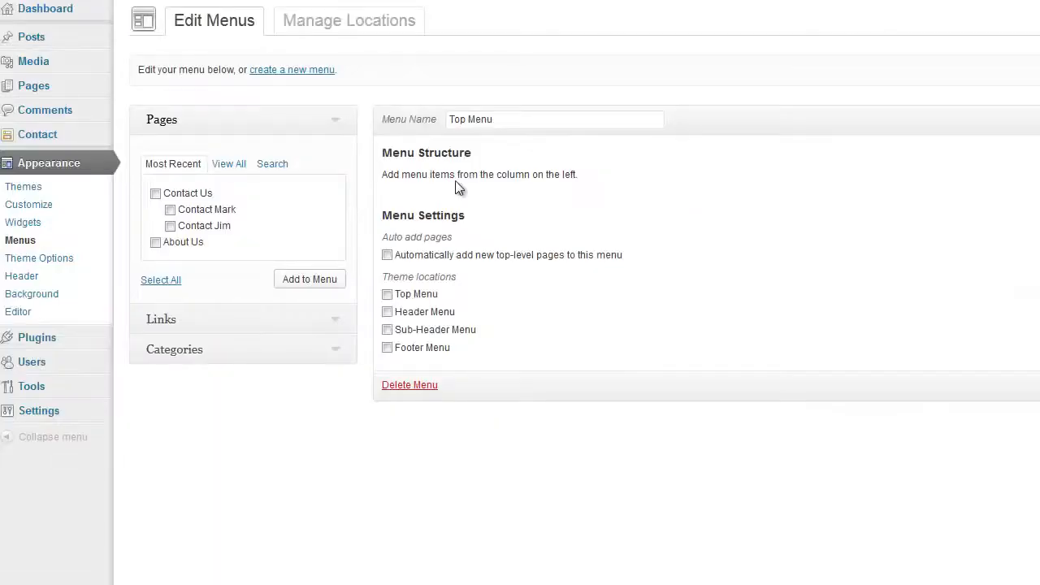
{"action": "left_click", "coordinate": [388, 313]}
{"action": "left_click", "coordinate": [312, 284]}
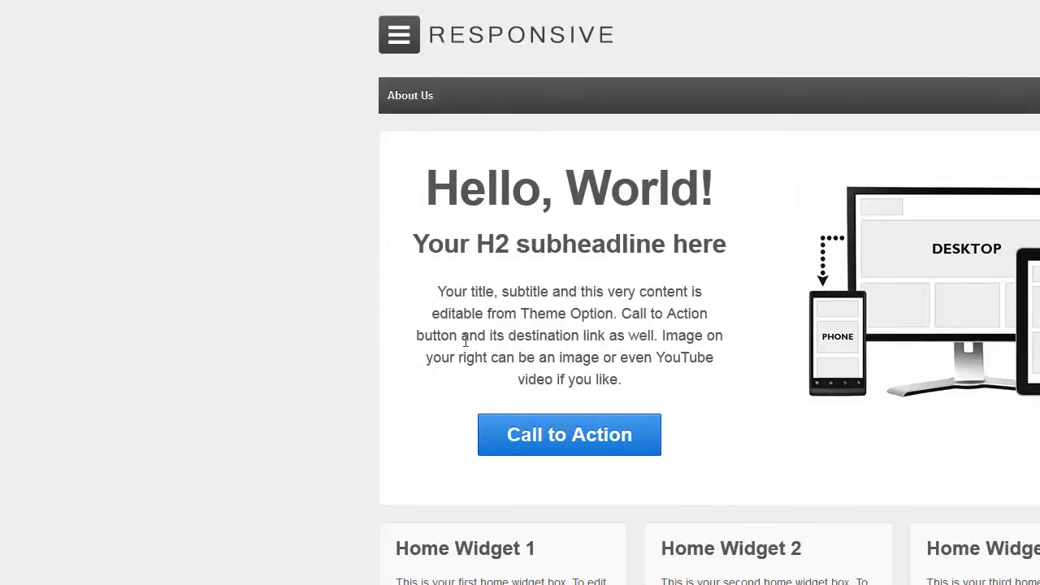
{"action": "scroll", "coordinate": [466, 346], "scroll_direction": "down", "scroll_amount": 1}
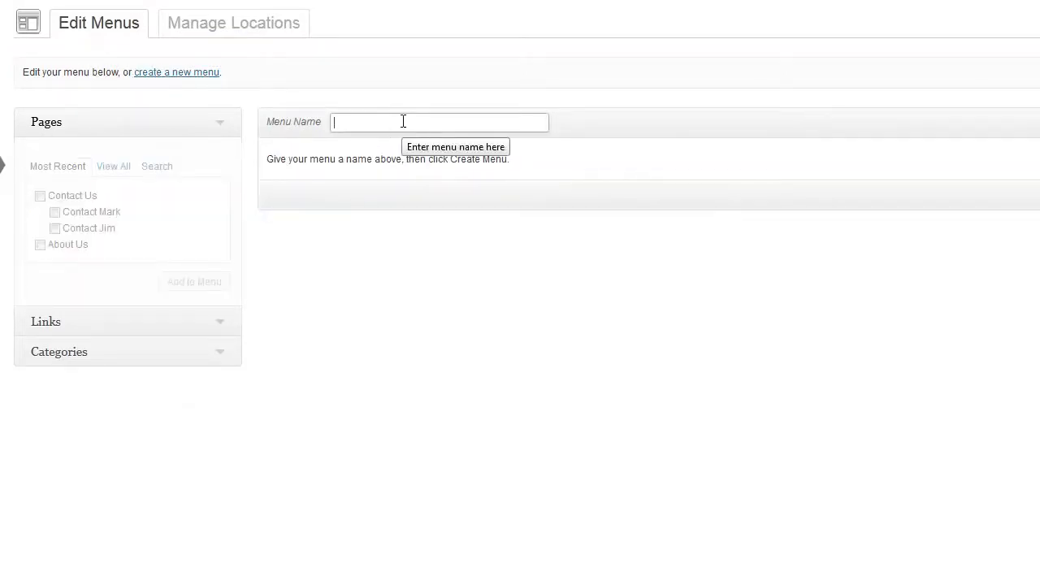
Step: Create a menu named "Footer" for the Footer Menu location, containing the Contact Us page, and save it
{"action": "type", "text": "Footer"}
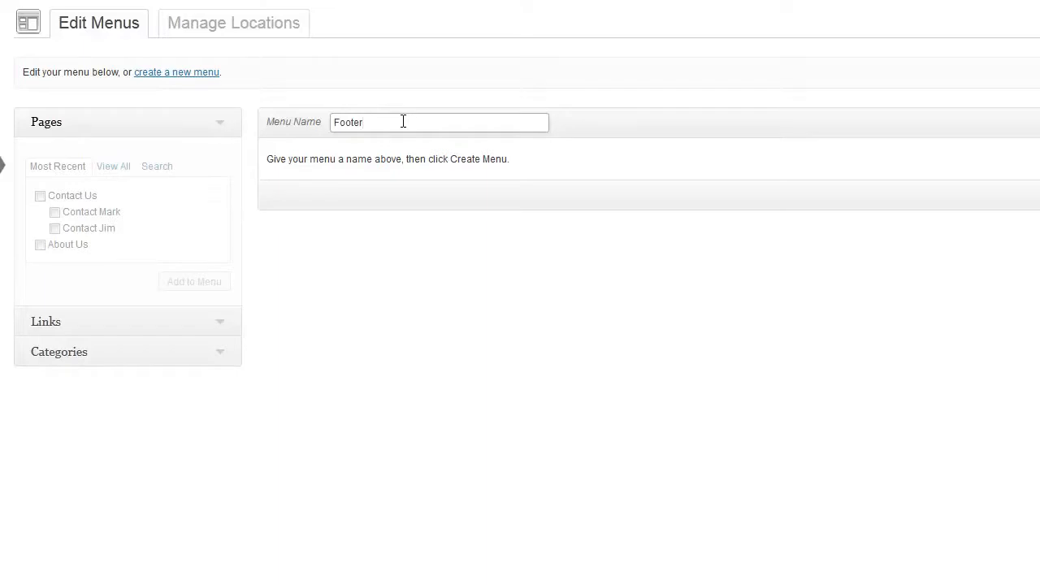
{"action": "left_click", "coordinate": [750, 304]}
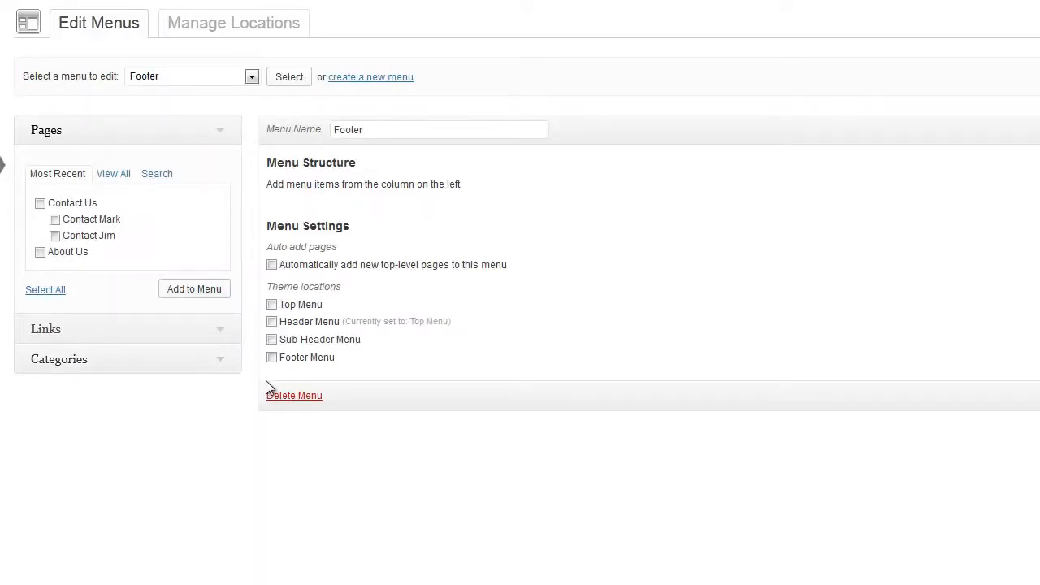
{"action": "left_click", "coordinate": [272, 358]}
{"action": "left_click", "coordinate": [40, 204]}
{"action": "left_click", "coordinate": [225, 294]}
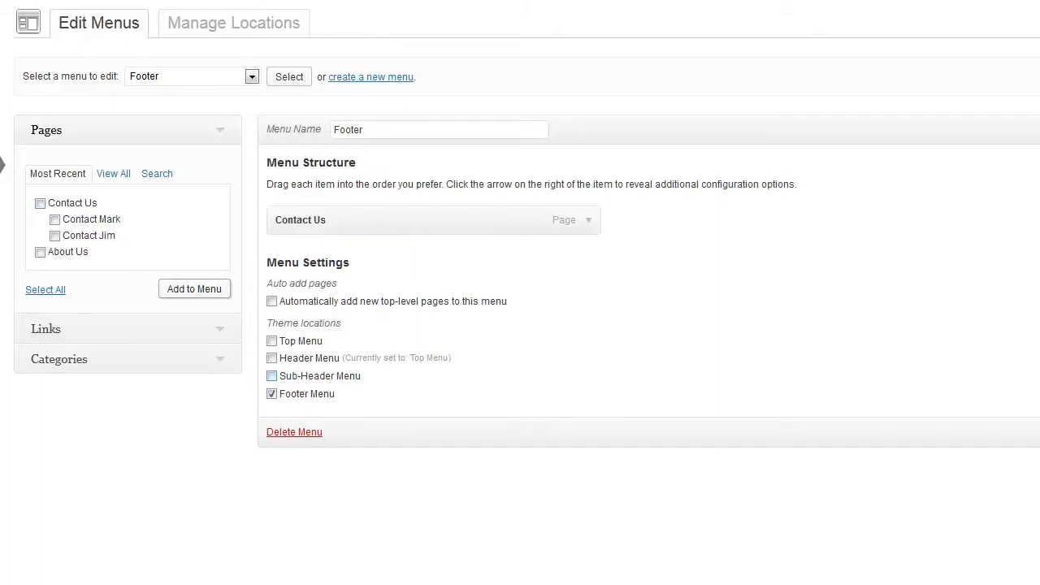
{"action": "left_click", "coordinate": [1039, 130]}
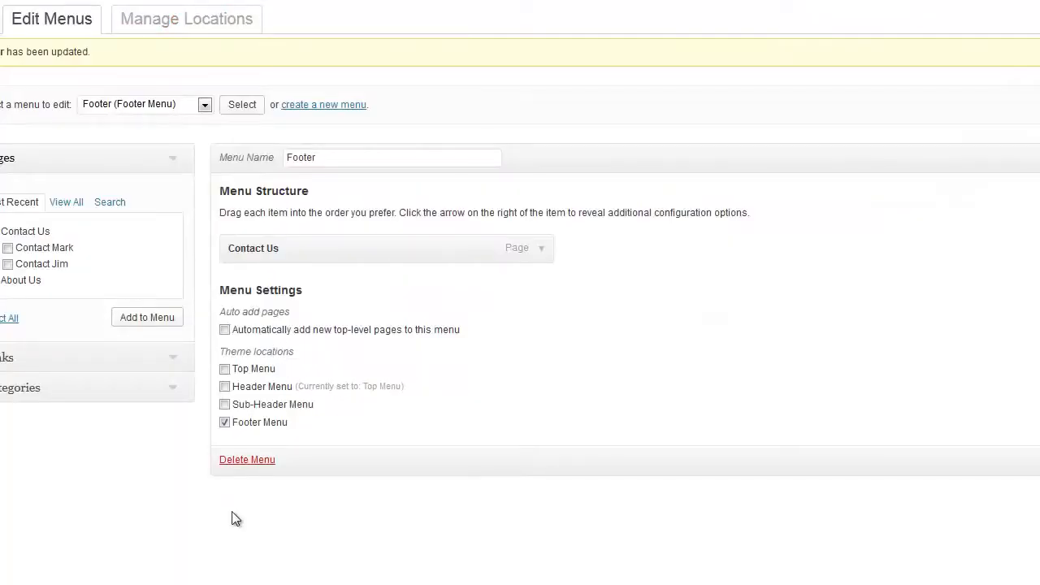
Step: Try assigning the Footer menu to the Top Menu and Sub-Header Menu locations as well, and remove both assignments again
{"action": "left_click", "coordinate": [225, 422]}
{"action": "left_click", "coordinate": [225, 405]}
{"action": "left_click", "coordinate": [225, 423]}
{"action": "left_click", "coordinate": [226, 372]}
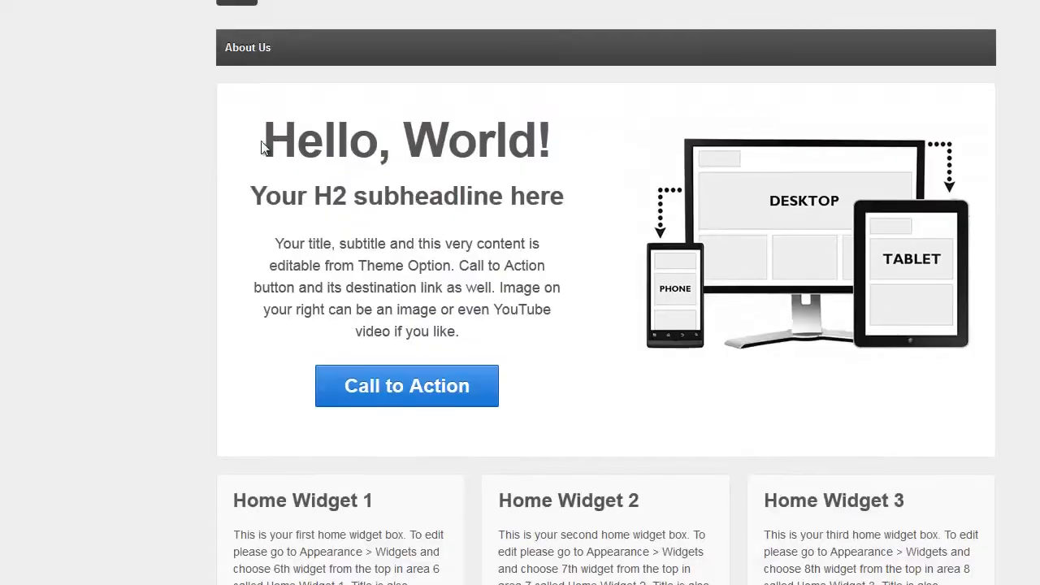
{"action": "scroll", "coordinate": [237, 54], "scroll_direction": "up", "scroll_amount": 1}
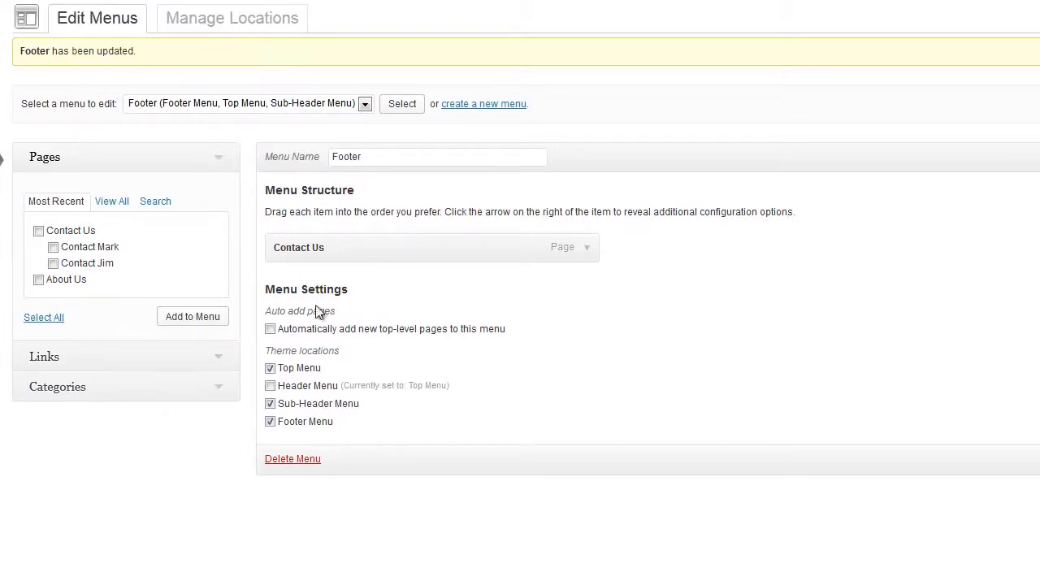
{"action": "left_click", "coordinate": [270, 369]}
{"action": "left_click", "coordinate": [271, 404]}
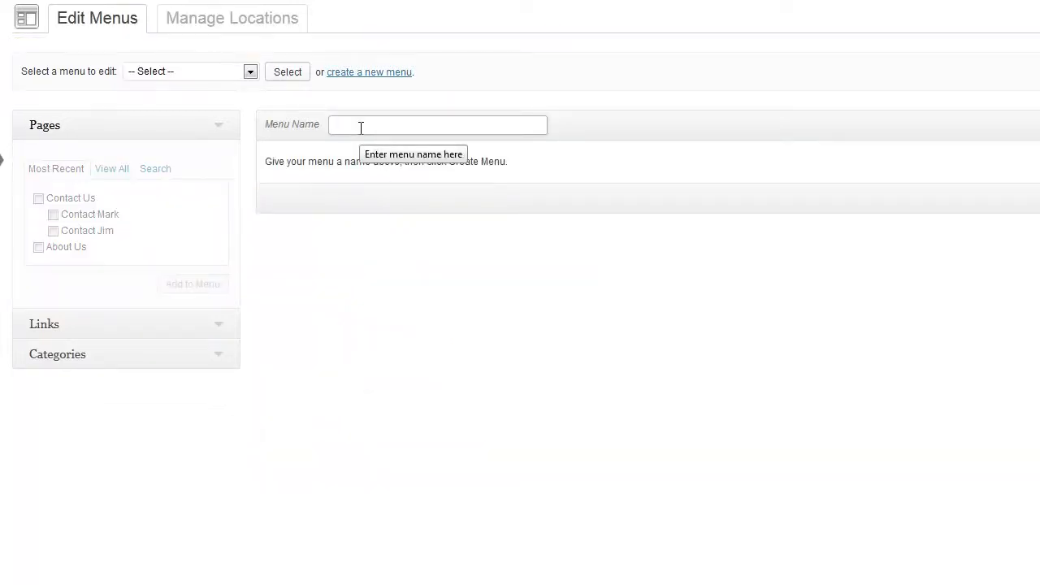
Step: Create a new menu named "social media" and assign it to the Top Menu location
{"action": "type", "text": "socialmedia"}
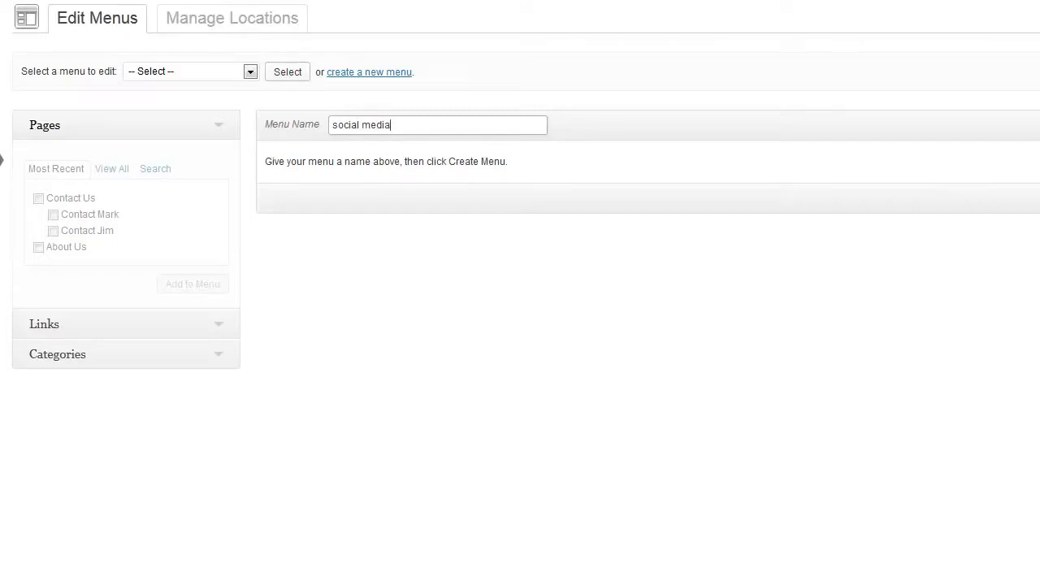
{"action": "left_click", "coordinate": [694, 215]}
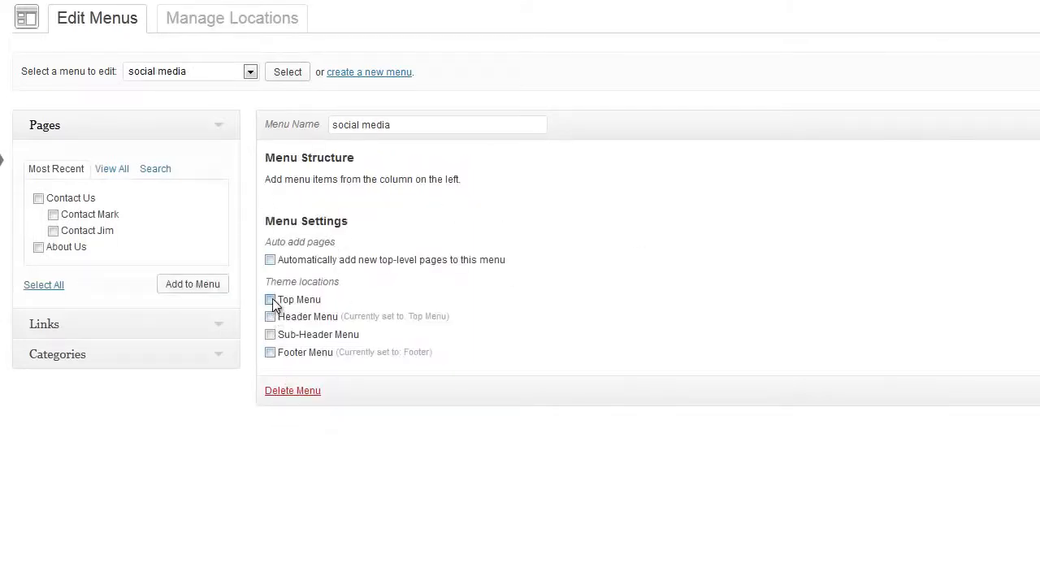
{"action": "left_click", "coordinate": [271, 300]}
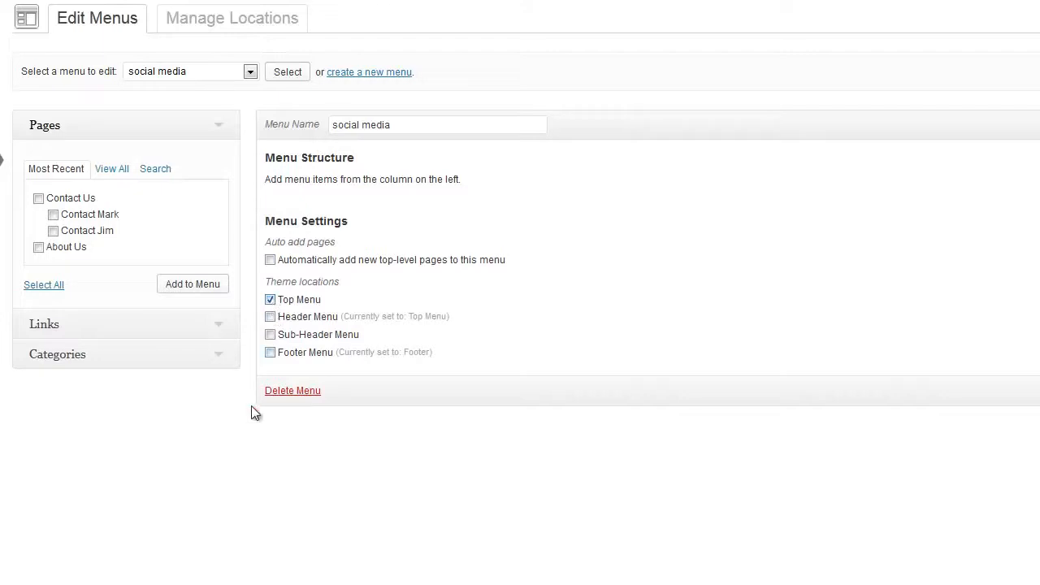
{"action": "left_click", "coordinate": [215, 330]}
{"action": "left_click", "coordinate": [160, 204]}
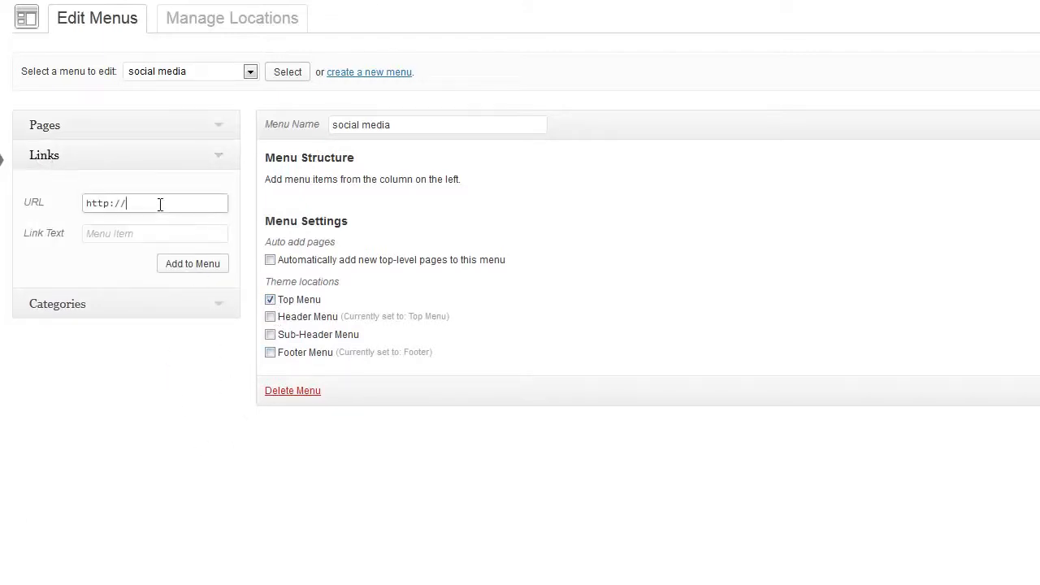
{"action": "type", "text": "facebook.com"}
{"action": "left_click", "coordinate": [148, 234]}
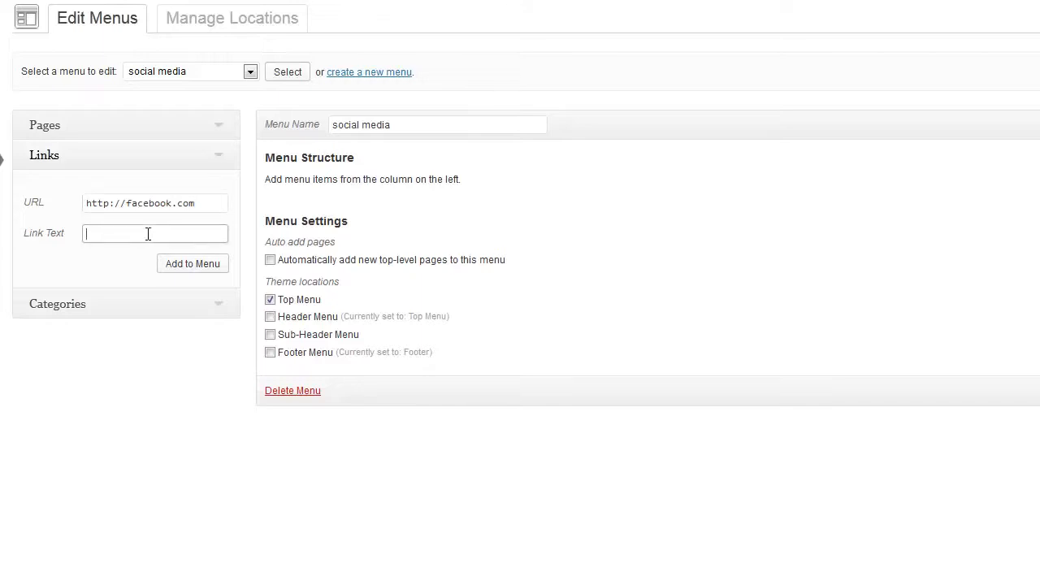
{"action": "type", "text": "Facebook Fanpage"}
{"action": "left_click", "coordinate": [179, 267]}
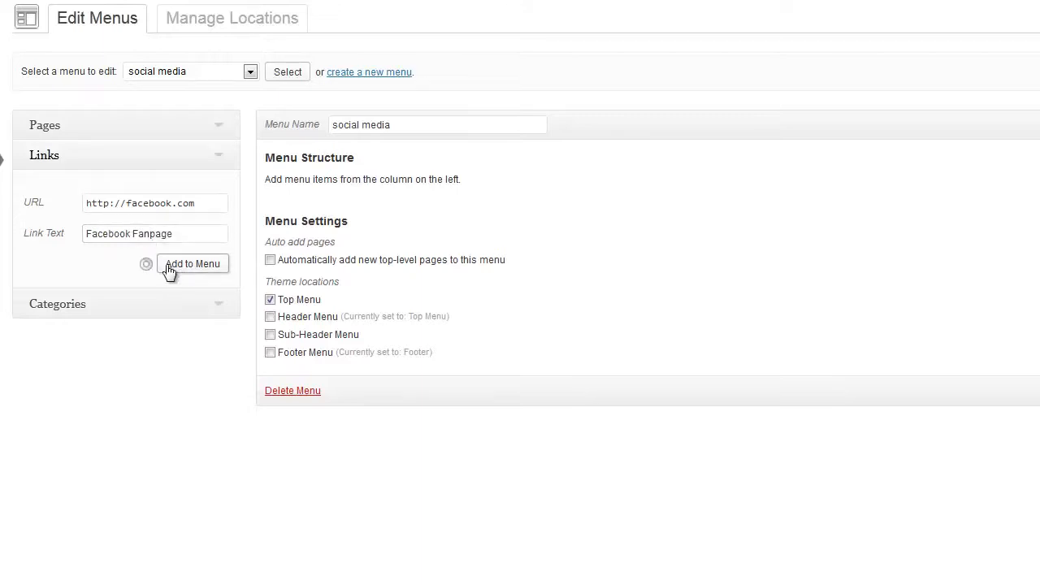
{"action": "left_click", "coordinate": [162, 206]}
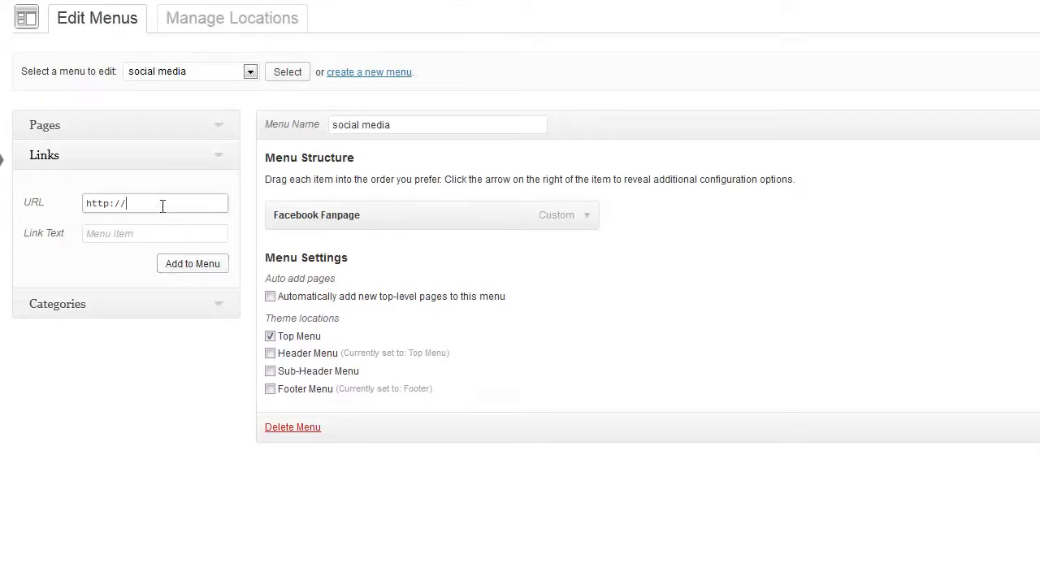
{"action": "type", "text": "twitter.com"}
{"action": "left_click", "coordinate": [146, 238]}
{"action": "type", "text": "T"}
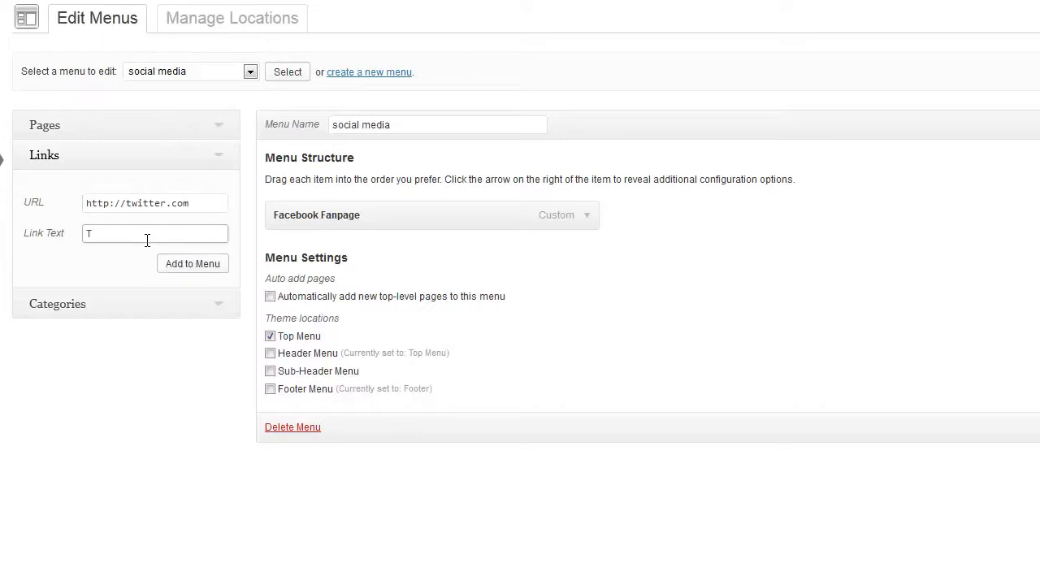
{"action": "type", "text": "ollow Me!"}
{"action": "left_click", "coordinate": [193, 264]}
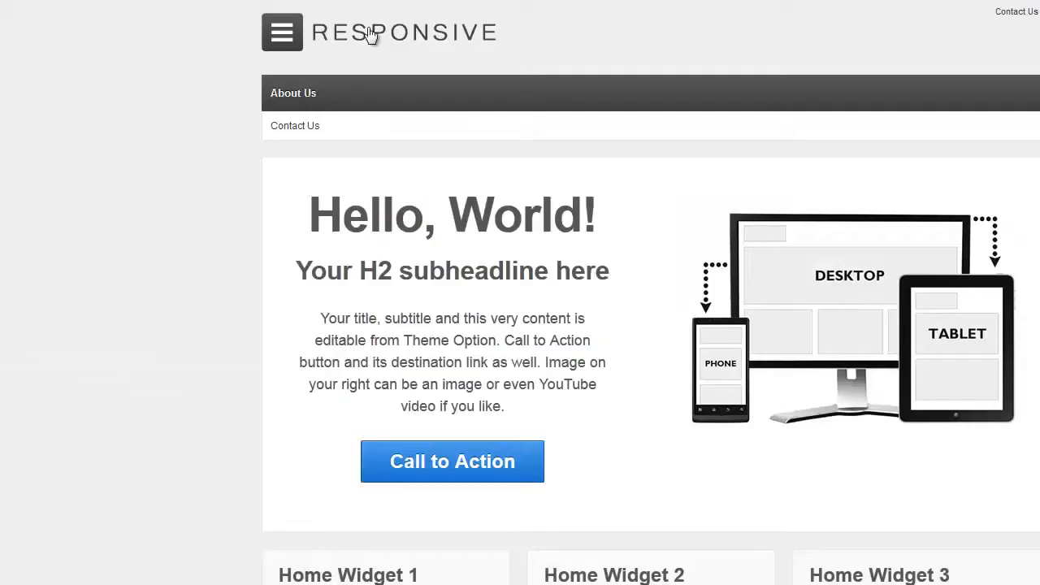
{"action": "left_click", "coordinate": [295, 37]}
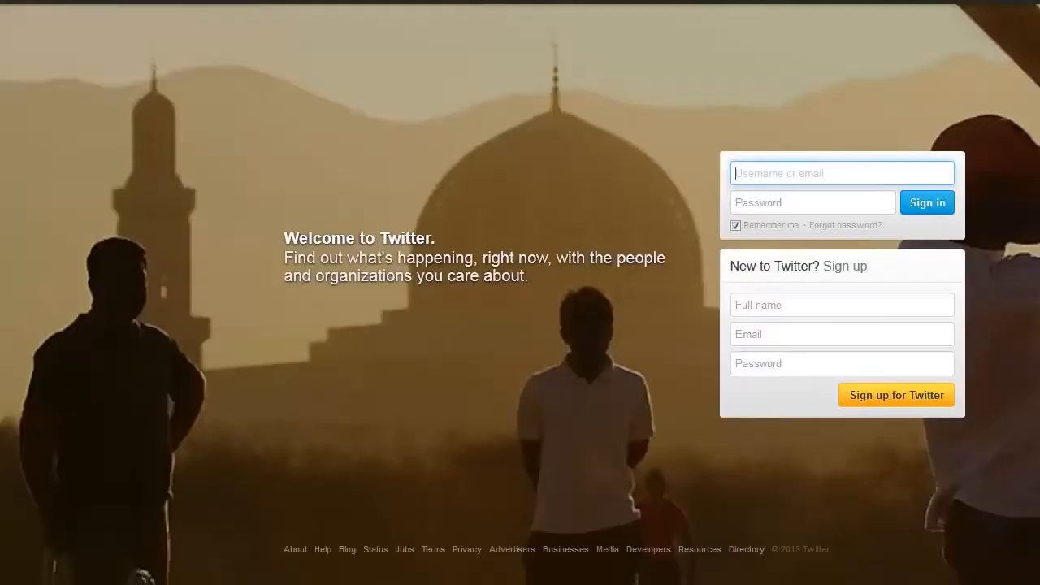
{"action": "key", "text": "alt+Left"}
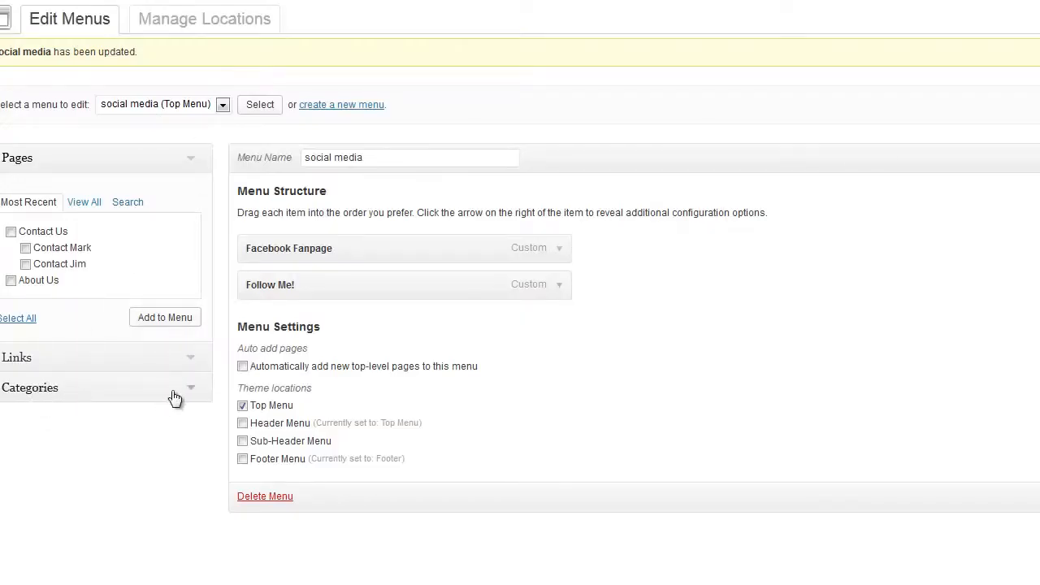
Step: Add the Fighting Tutorials category to the social media menu, save it, and choose the Footer menu for editing
{"action": "left_click", "coordinate": [175, 393]}
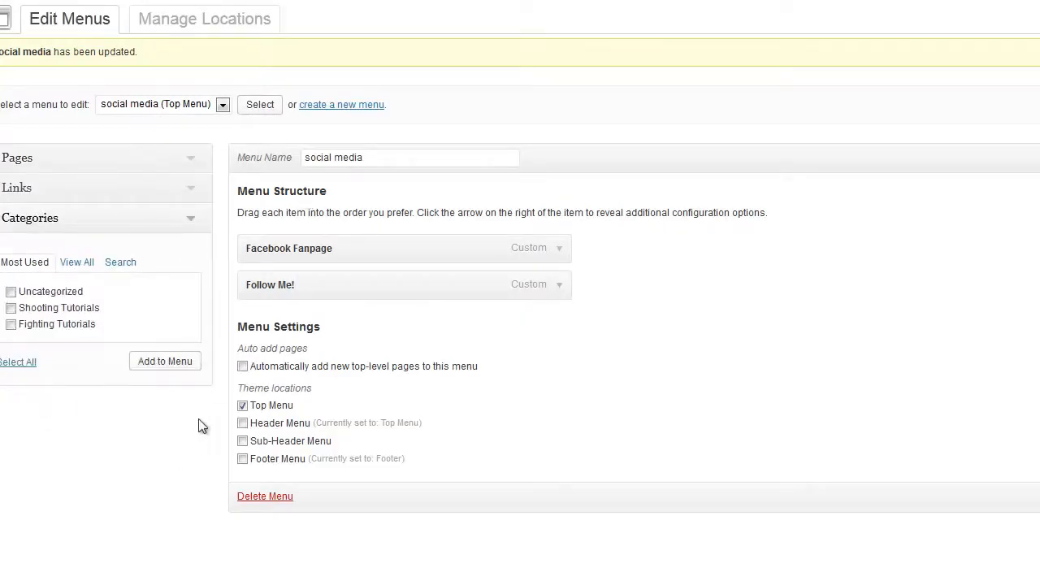
{"action": "left_click", "coordinate": [11, 324]}
{"action": "left_click", "coordinate": [163, 363]}
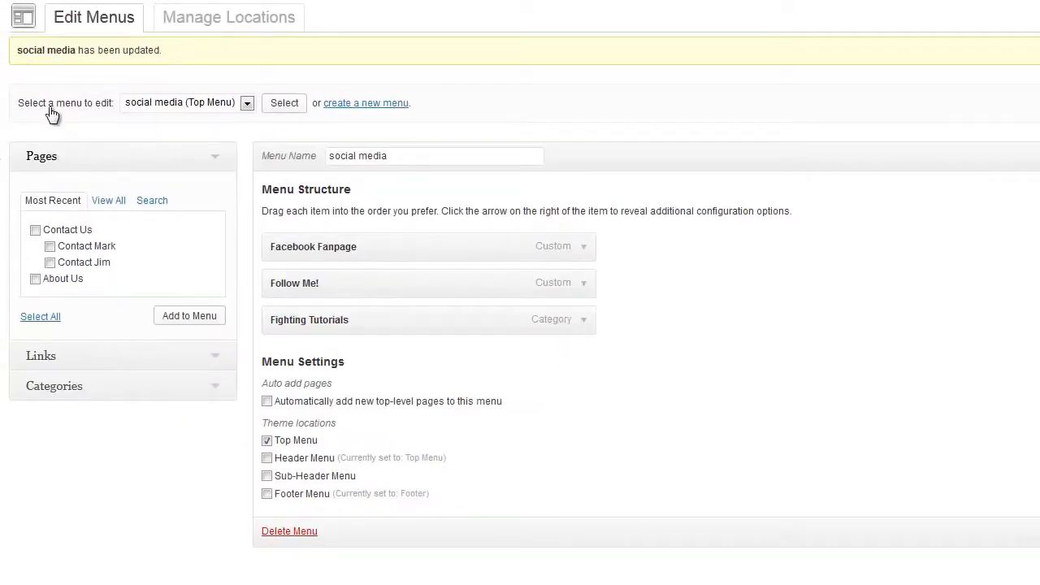
{"action": "left_click", "coordinate": [230, 103]}
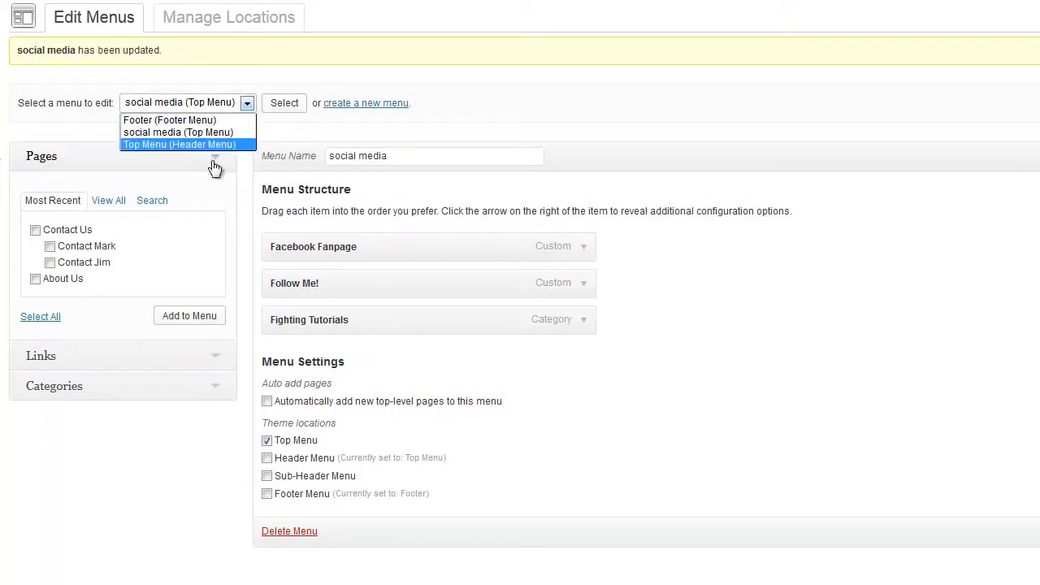
{"action": "left_click", "coordinate": [202, 121]}
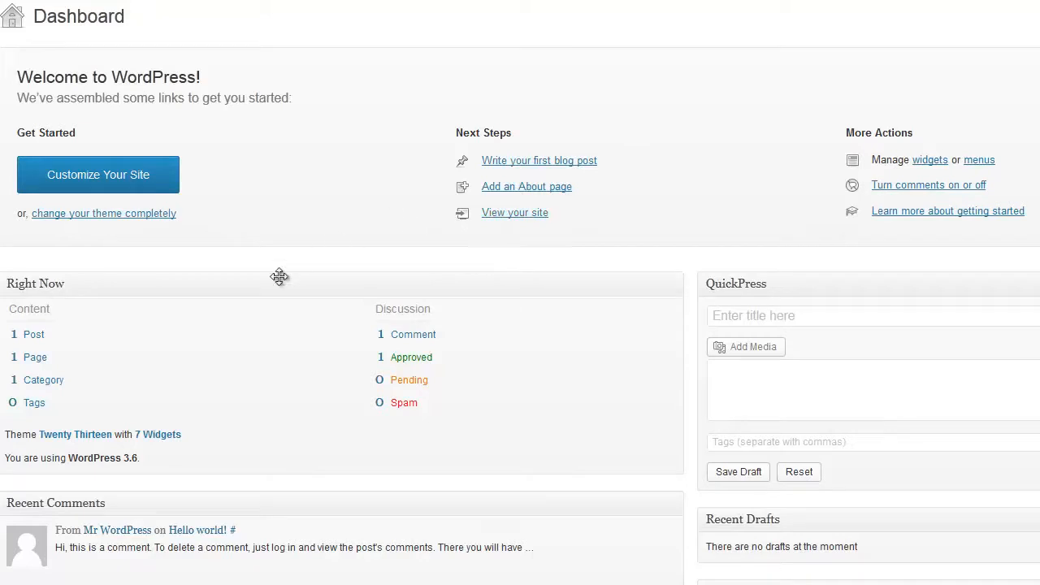
Step: Look over the Dashboard's Right Now content and discussion counts, Recent Comments and Incoming Links boxes
{"action": "scroll", "coordinate": [165, 345], "scroll_direction": "down", "scroll_amount": 2}
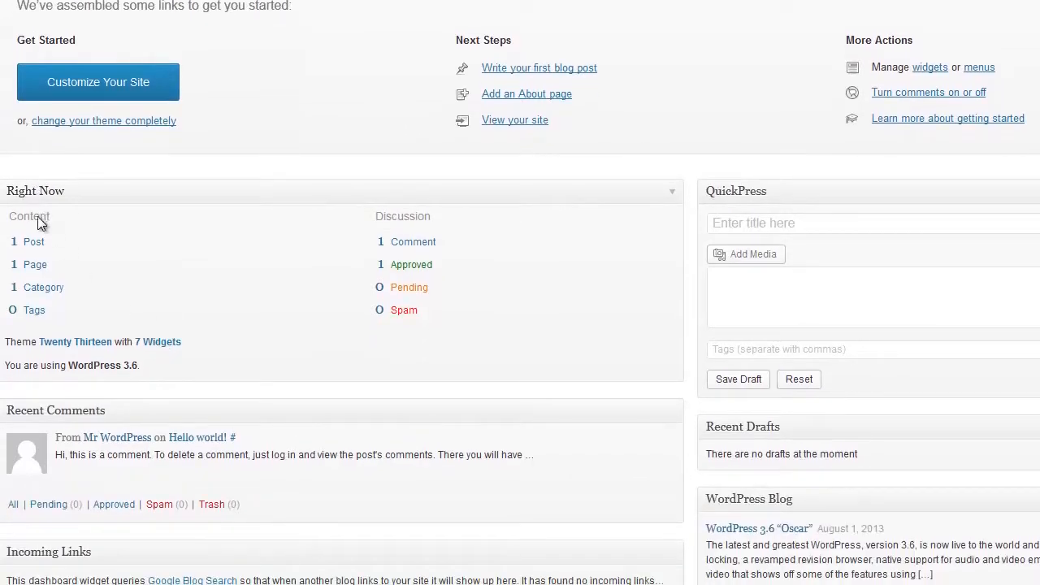
{"action": "left_click_drag", "start_coordinate": [11, 225], "coordinate": [51, 220]}
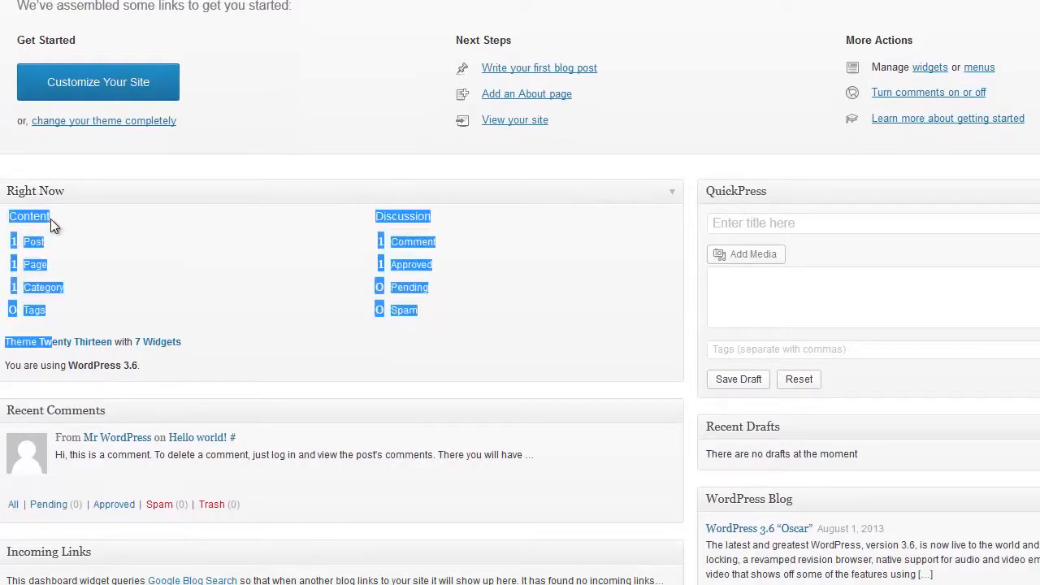
{"action": "left_click", "coordinate": [53, 240]}
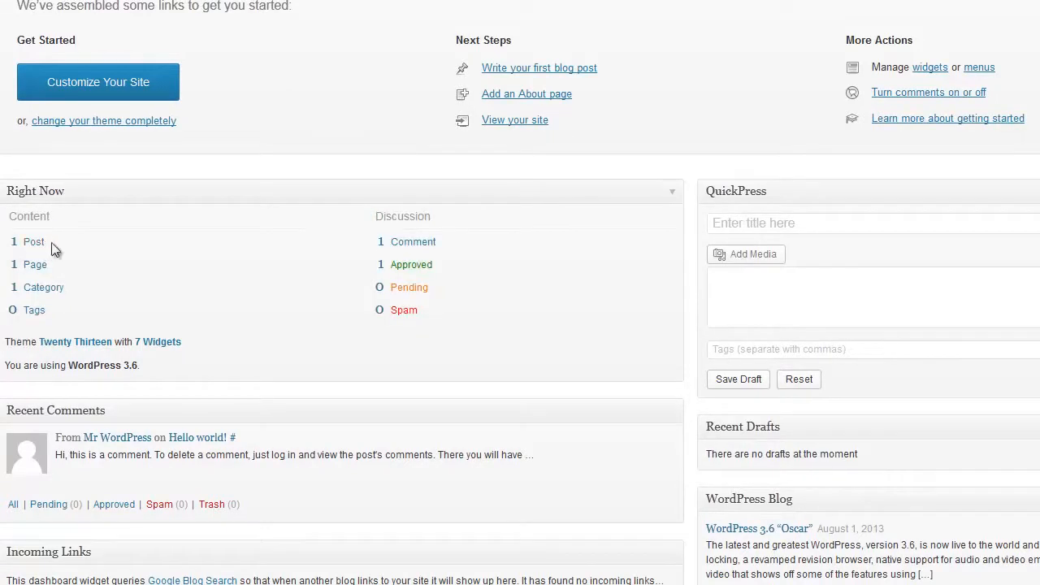
{"action": "left_click_drag", "start_coordinate": [62, 271], "coordinate": [26, 271]}
{"action": "left_click", "coordinate": [74, 289]}
{"action": "left_click_drag", "start_coordinate": [82, 293], "coordinate": [16, 293]}
{"action": "left_click", "coordinate": [69, 244]}
{"action": "scroll", "coordinate": [313, 363], "scroll_direction": "down", "scroll_amount": 2}
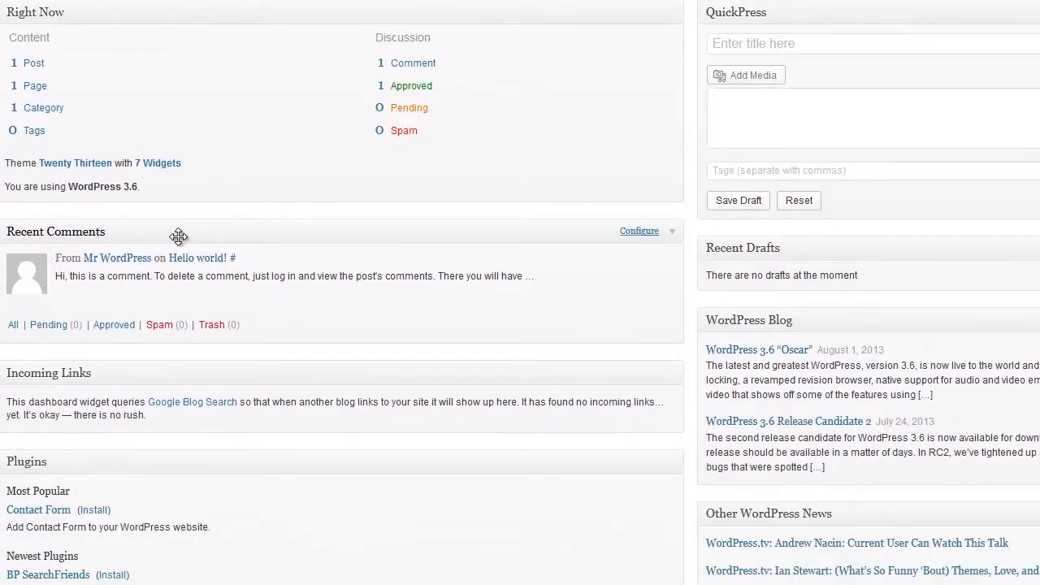
{"action": "mouse_move", "coordinate": [55, 269]}
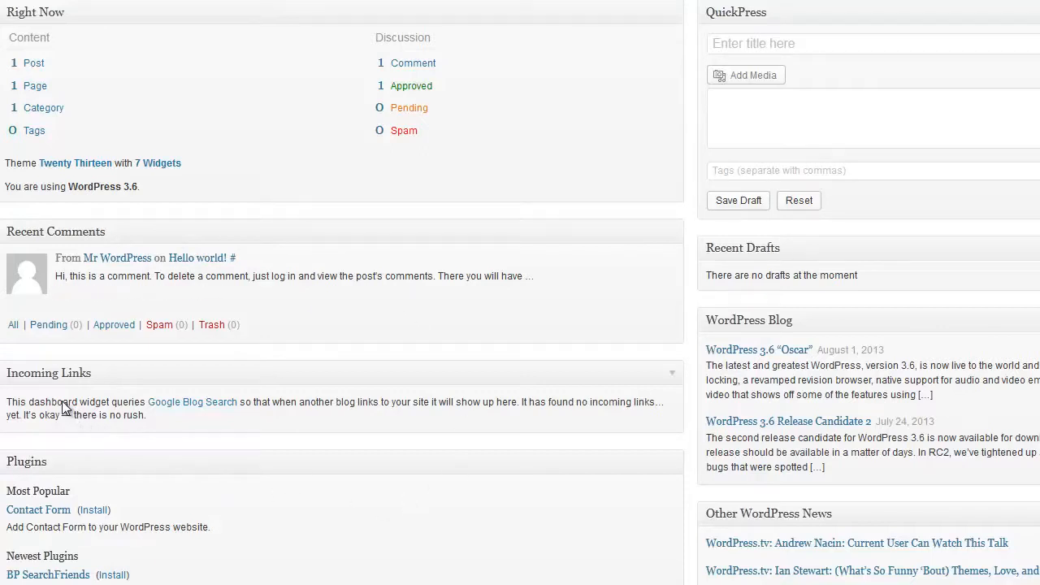
{"action": "mouse_move", "coordinate": [52, 375]}
{"action": "scroll", "coordinate": [437, 421], "scroll_direction": "up", "scroll_amount": 3}
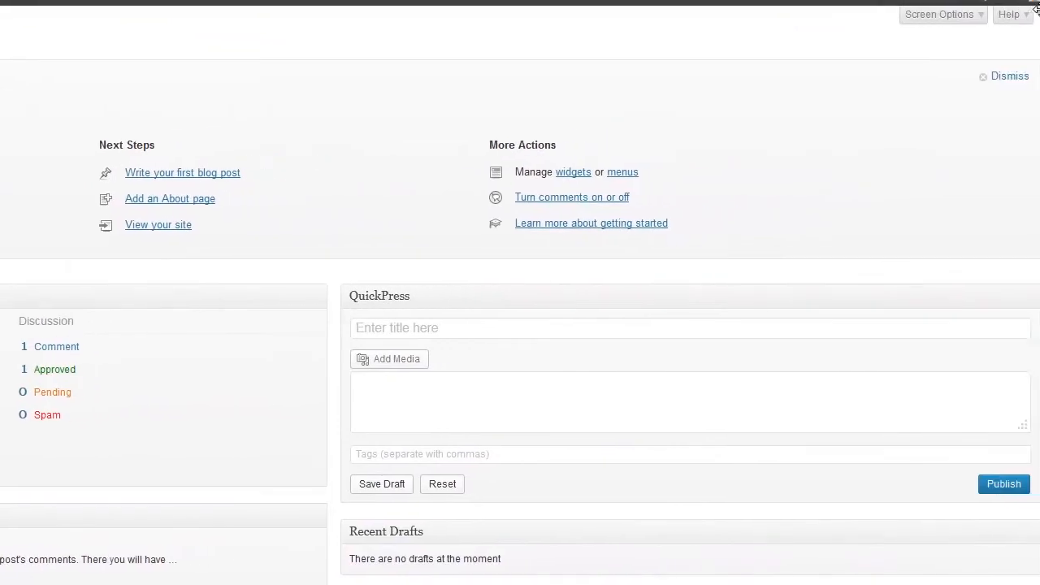
Step: Examine the title and content fields of the Dashboard's QuickPress box for quick posts
{"action": "left_click", "coordinate": [425, 330]}
{"action": "left_click", "coordinate": [404, 399]}
{"action": "scroll", "coordinate": [271, 374], "scroll_direction": "down", "scroll_amount": 2}
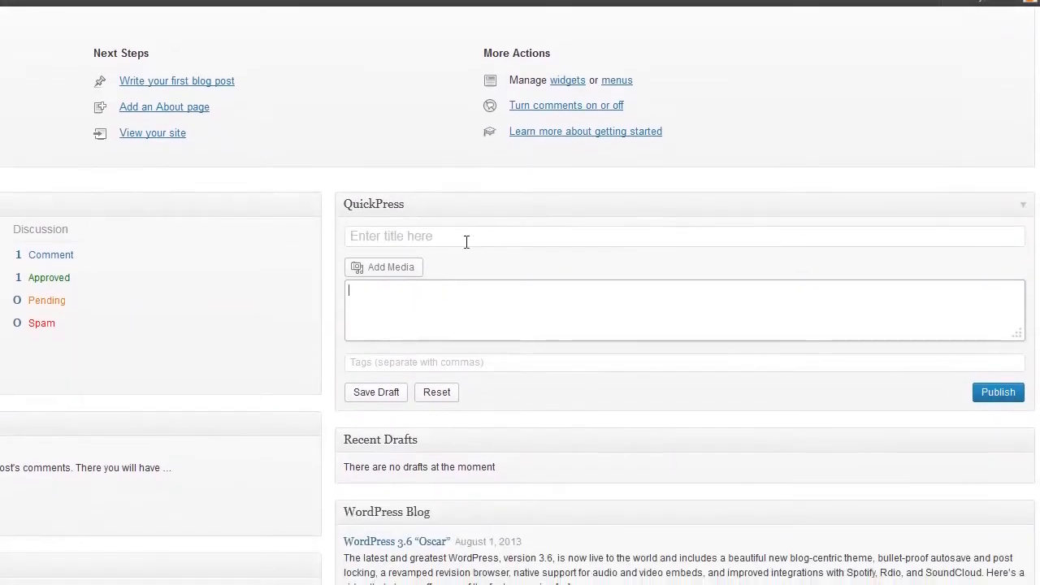
{"action": "left_click", "coordinate": [466, 241]}
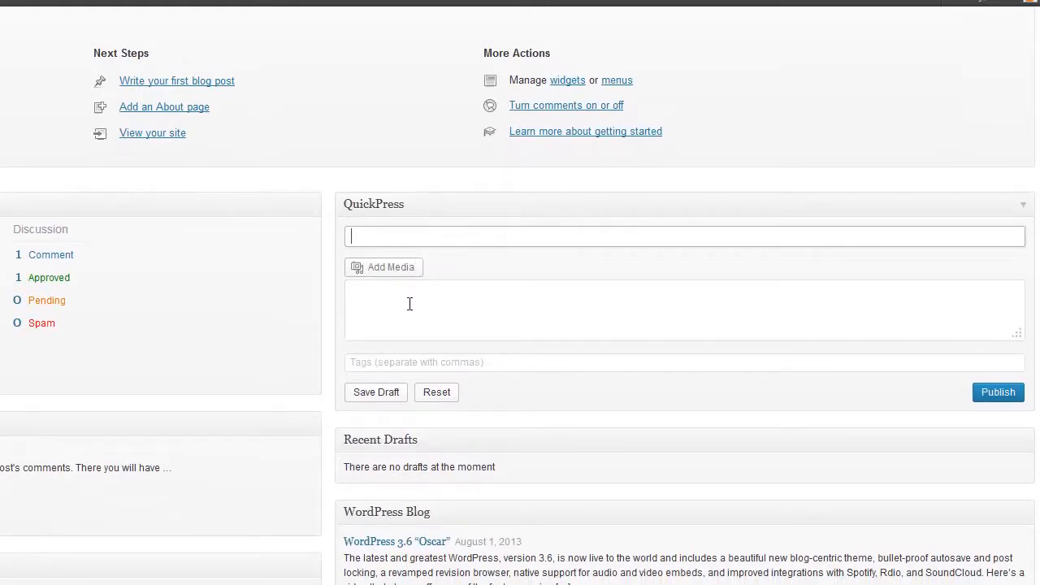
{"action": "left_click", "coordinate": [413, 320]}
{"action": "left_click", "coordinate": [458, 235]}
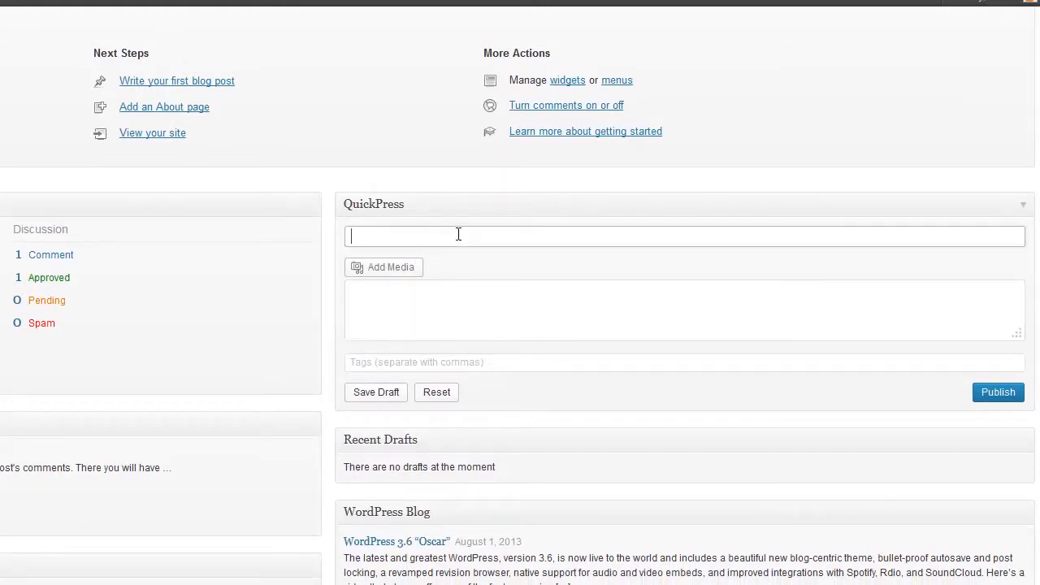
{"action": "left_click", "coordinate": [435, 306]}
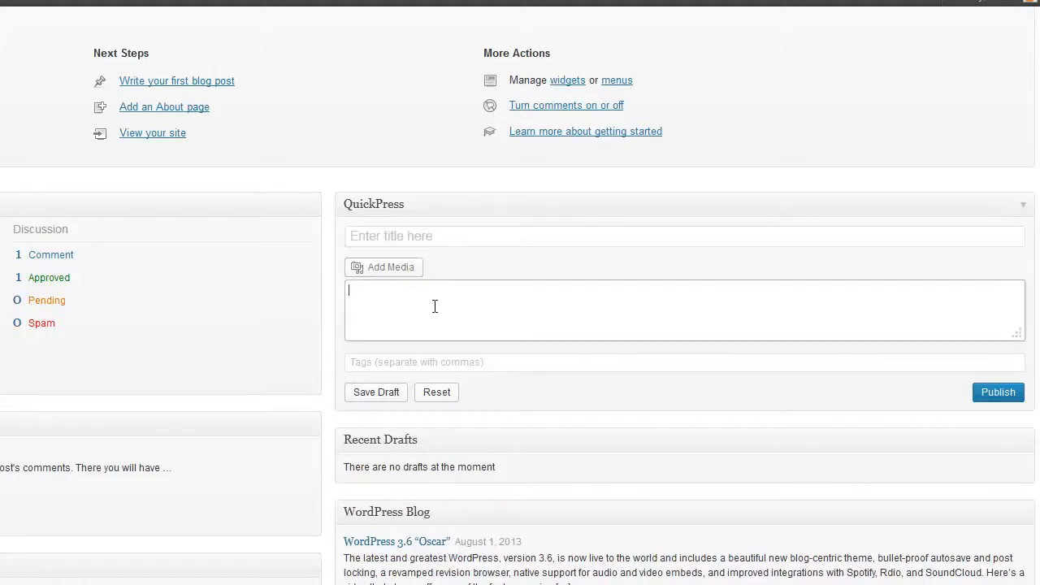
Step: Look over the Dashboard's QuickPress fields and the Recent Drafts, WordPress Blog and Other WordPress News boxes
{"action": "left_click", "coordinate": [465, 238]}
{"action": "left_click", "coordinate": [422, 304]}
{"action": "scroll", "coordinate": [428, 302], "scroll_direction": "down", "scroll_amount": 1}
{"action": "scroll", "coordinate": [429, 301], "scroll_direction": "down", "scroll_amount": 2}
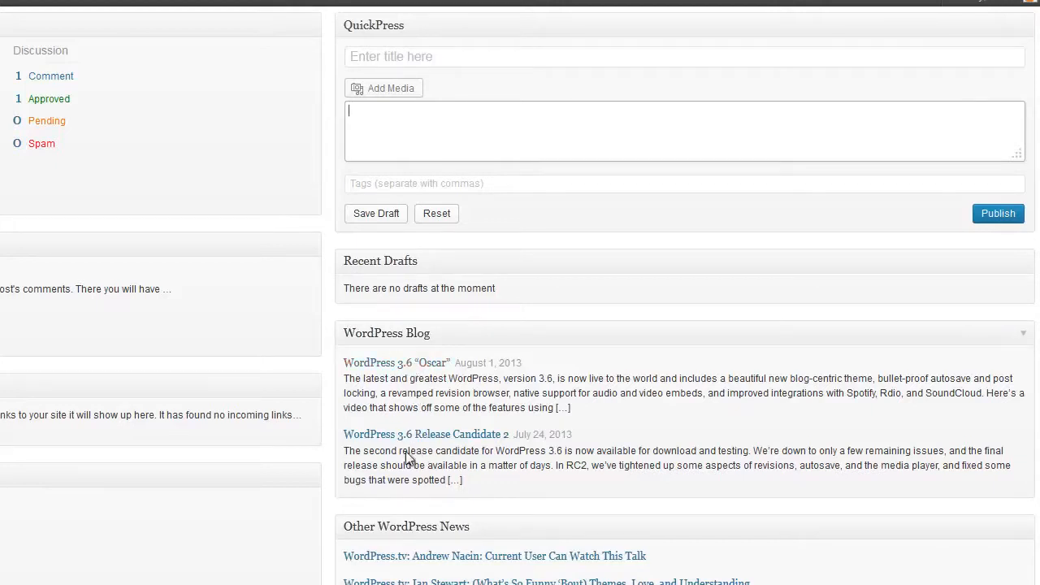
{"action": "scroll", "coordinate": [294, 485], "scroll_direction": "up", "scroll_amount": 2}
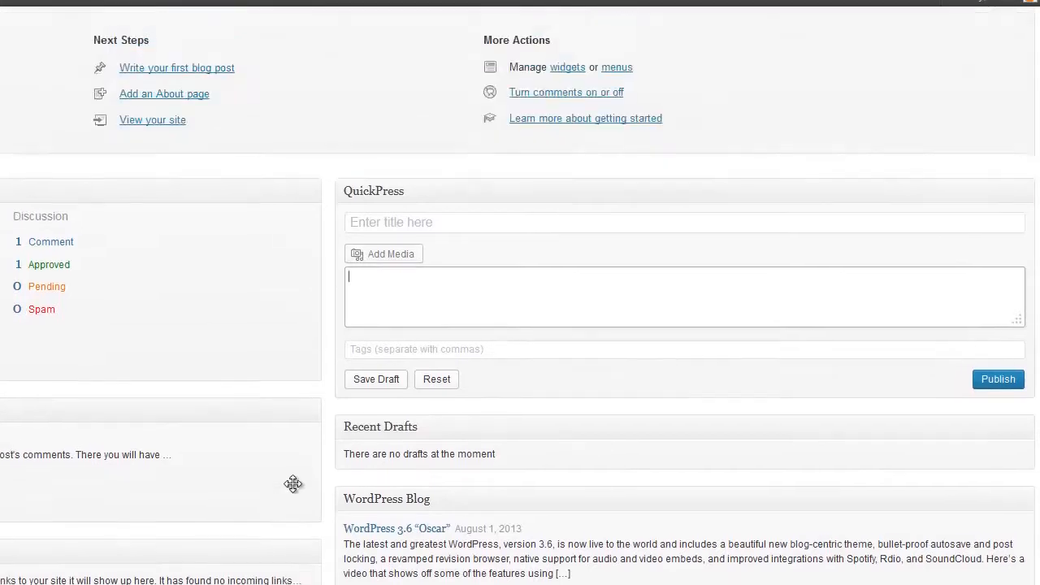
{"action": "scroll", "coordinate": [294, 485], "scroll_direction": "up", "scroll_amount": 2}
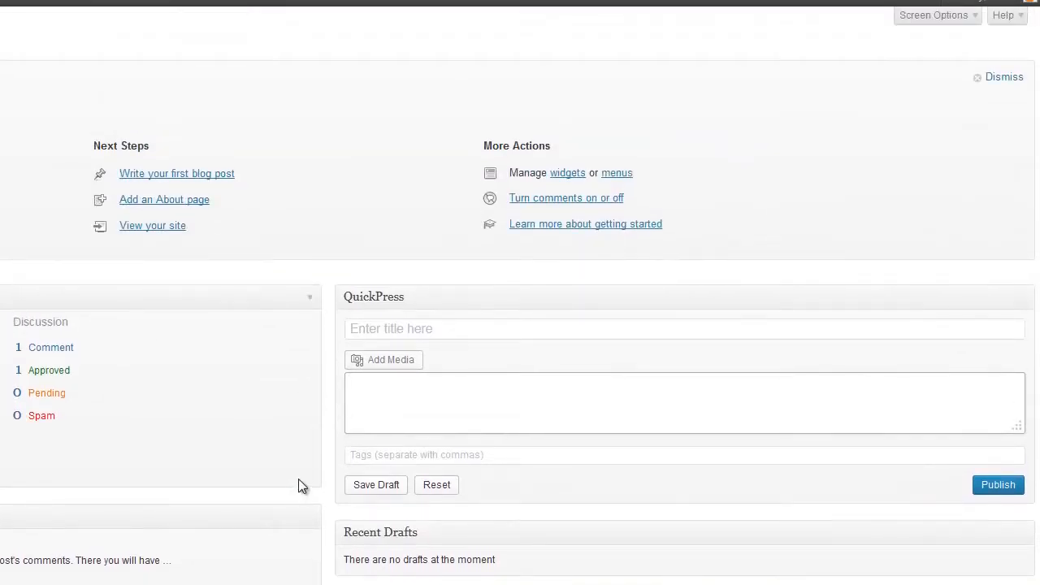
Step: Collapse the Dashboard's Right Now box
{"action": "left_click", "coordinate": [313, 301]}
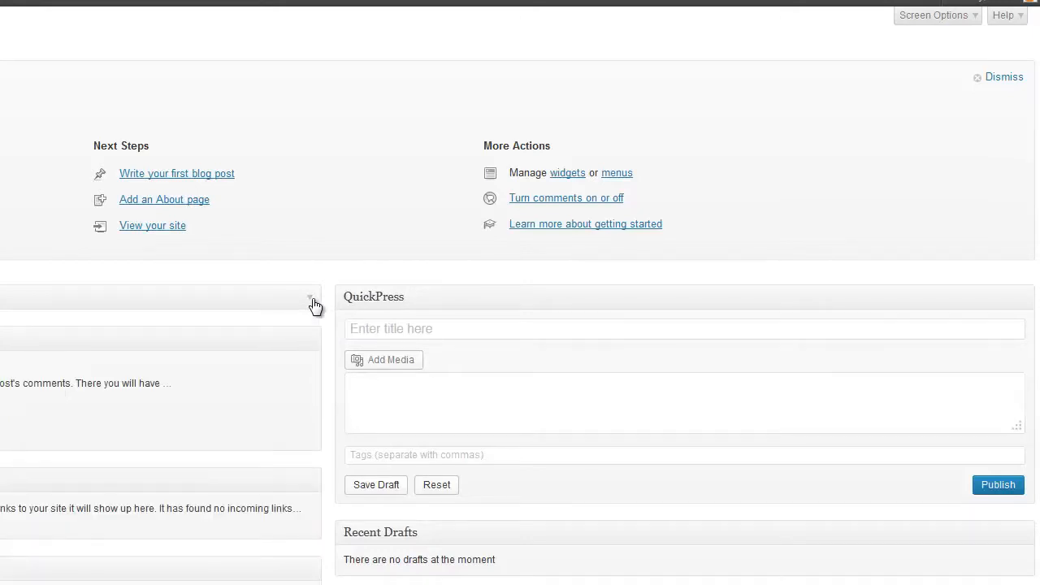
{"action": "left_click", "coordinate": [313, 302]}
{"action": "left_click", "coordinate": [314, 303]}
Step: Set the Dashboard's screen layout to 4 columns and dismiss the Welcome panel
{"action": "left_click", "coordinate": [963, 18]}
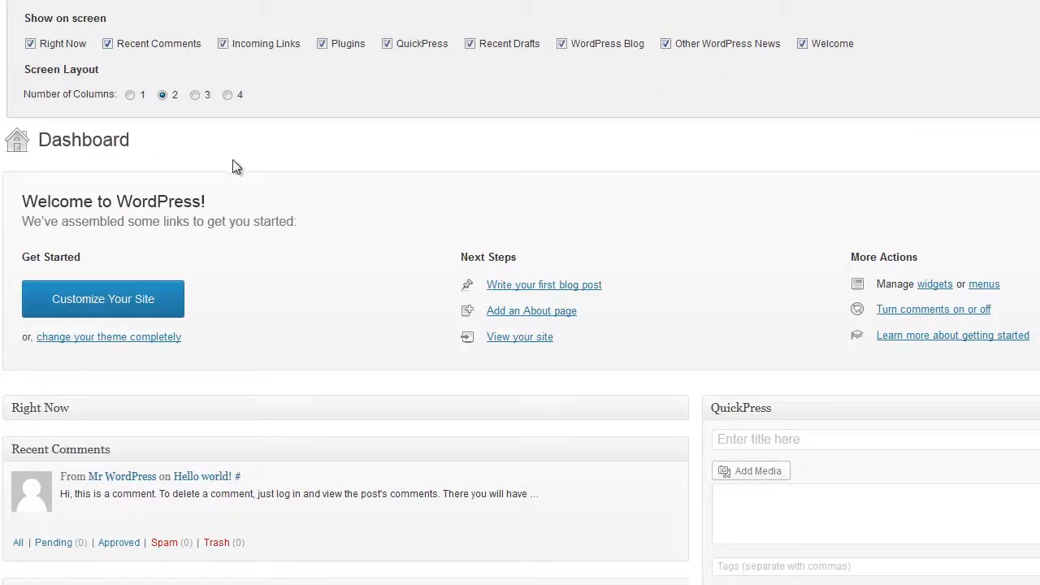
{"action": "left_click", "coordinate": [196, 96]}
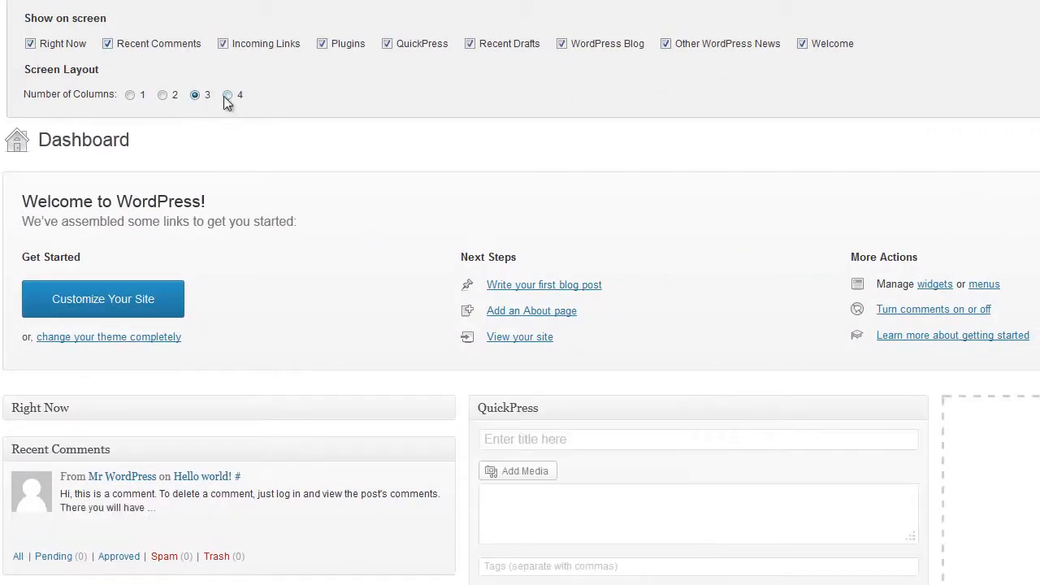
{"action": "left_click", "coordinate": [227, 96]}
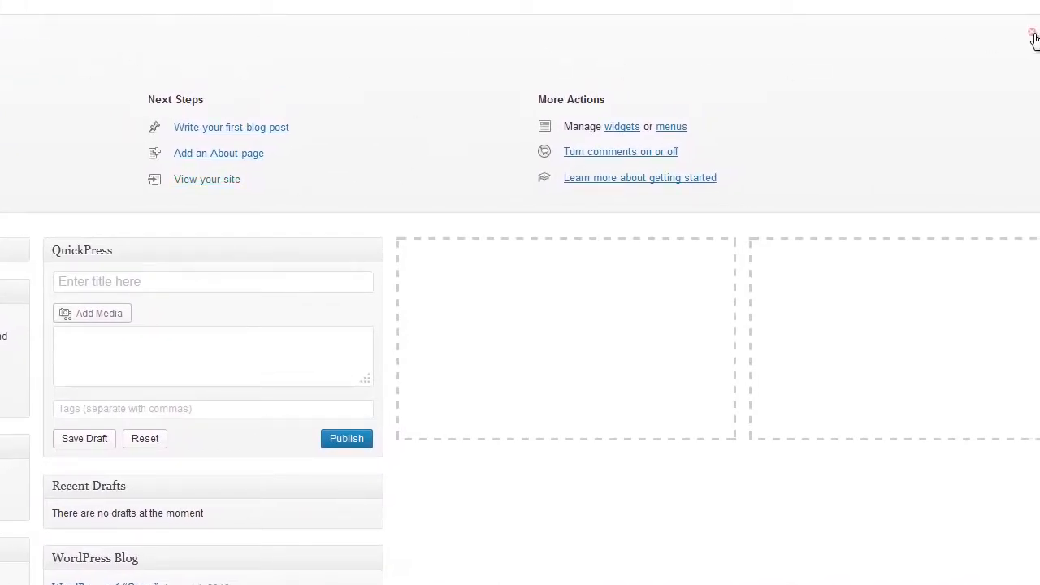
{"action": "scroll", "coordinate": [1029, 39], "scroll_direction": "down", "scroll_amount": 3}
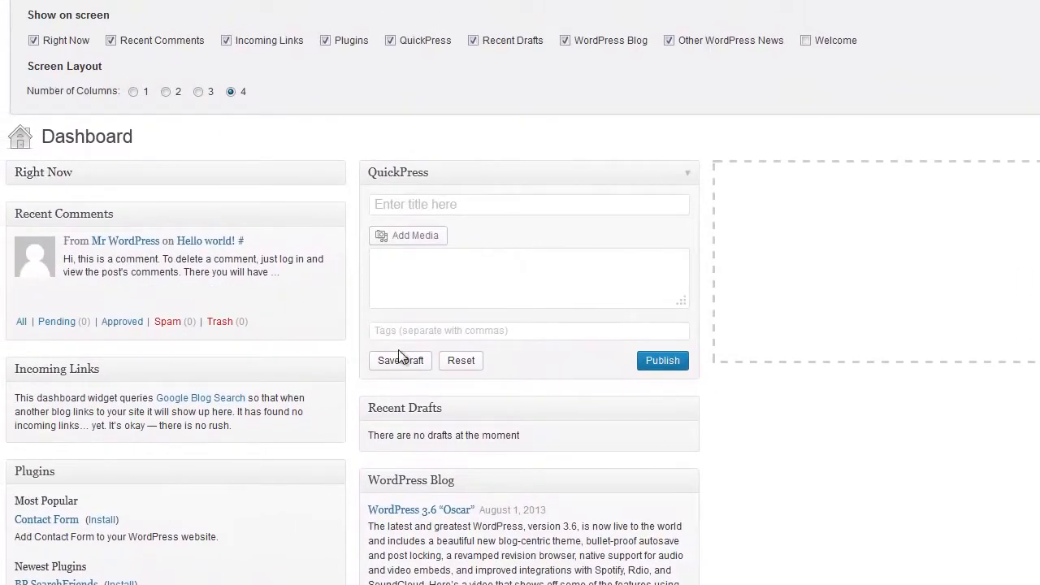
Step: Look over the Settings pages and the QuickPress content, title and tags fields, and close the Screen Options
{"action": "mouse_move", "coordinate": [290, 243]}
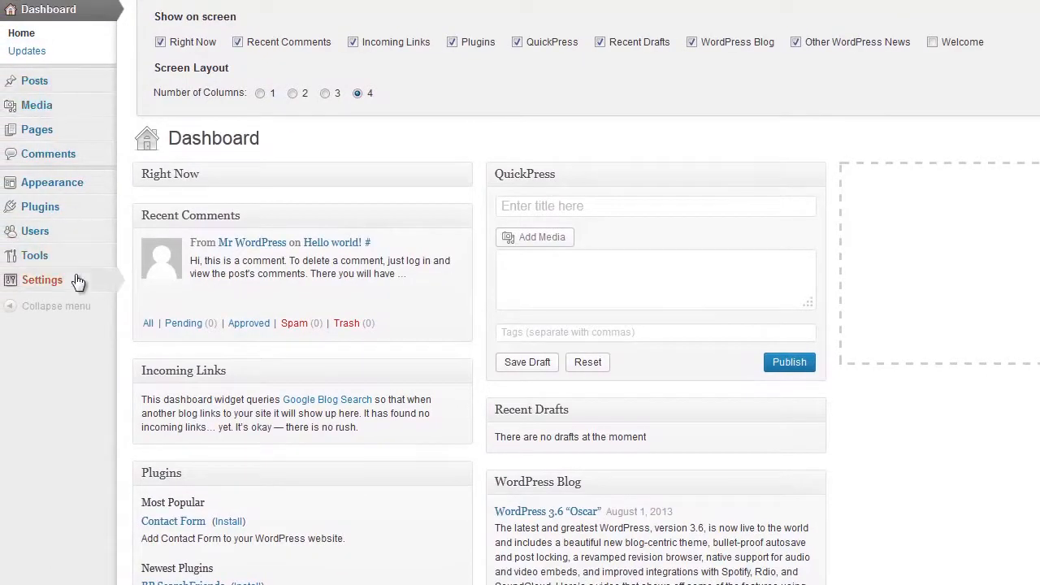
{"action": "mouse_move", "coordinate": [50, 279]}
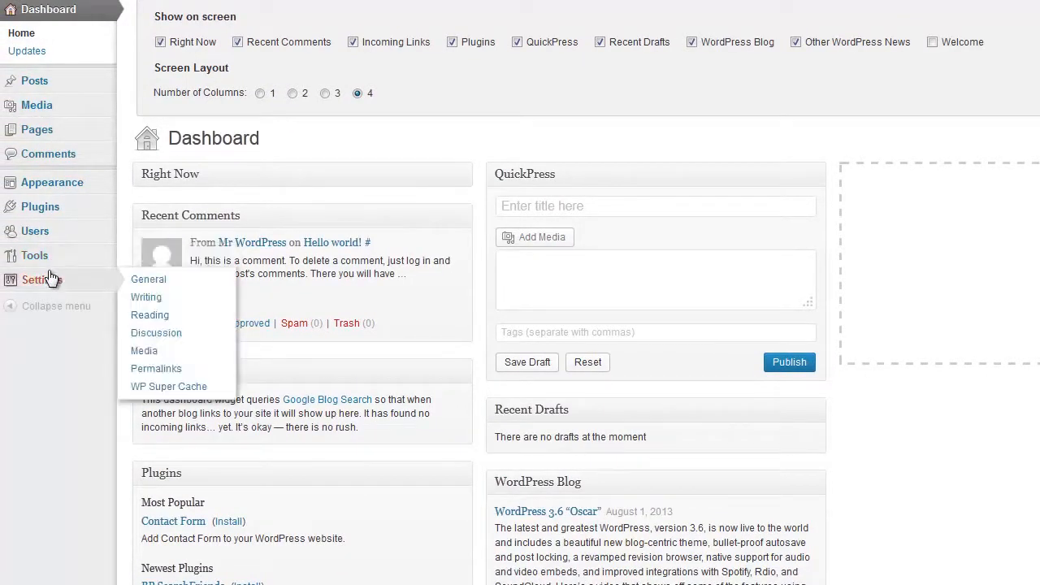
{"action": "left_click", "coordinate": [539, 292]}
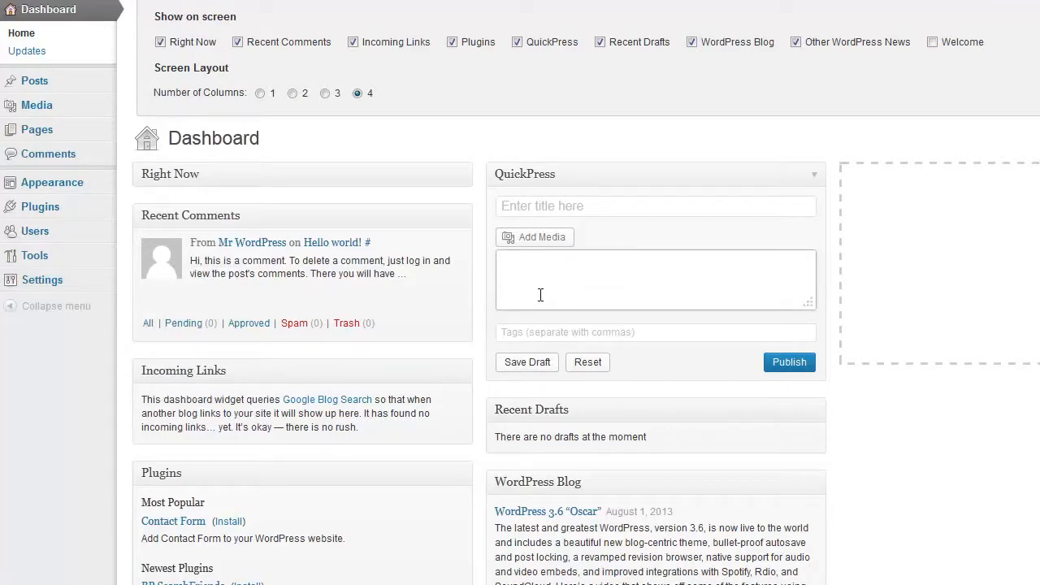
{"action": "left_click", "coordinate": [616, 207]}
{"action": "left_click", "coordinate": [560, 333]}
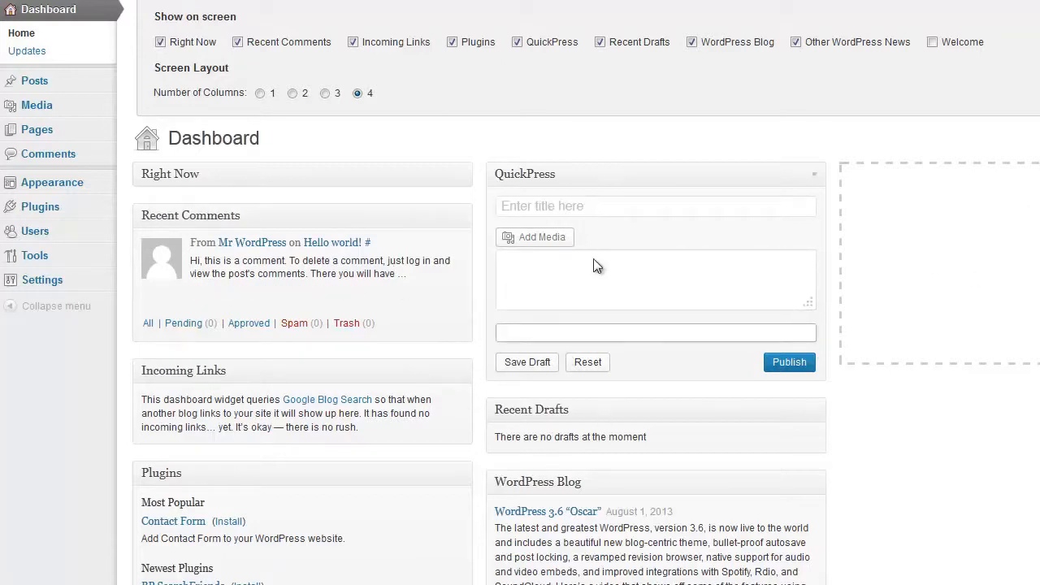
{"action": "left_click", "coordinate": [1039, 125]}
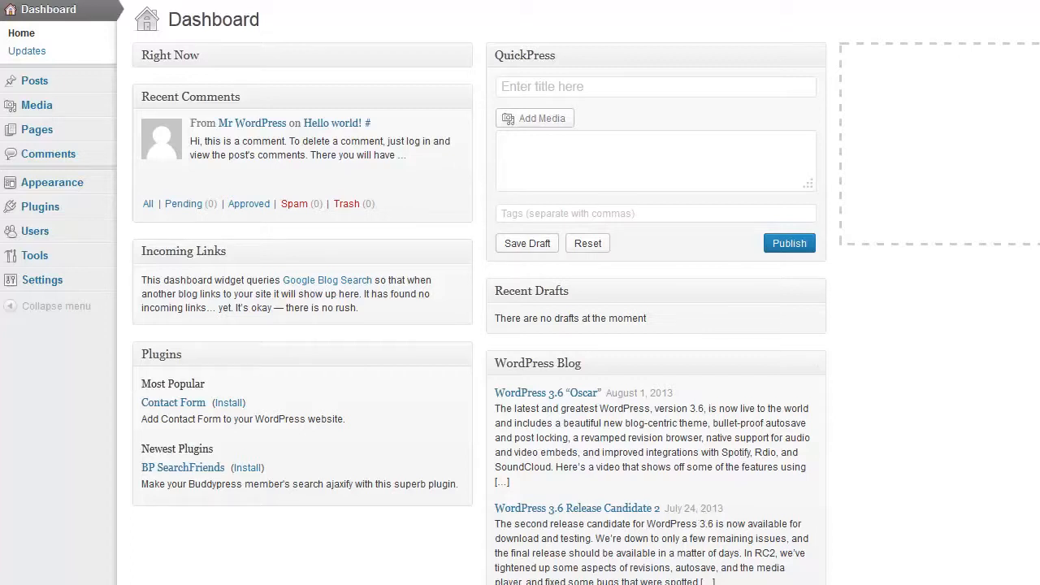
Step: Open the list of all posts and view the "Hello world!" post on the live site
{"action": "mouse_move", "coordinate": [49, 75]}
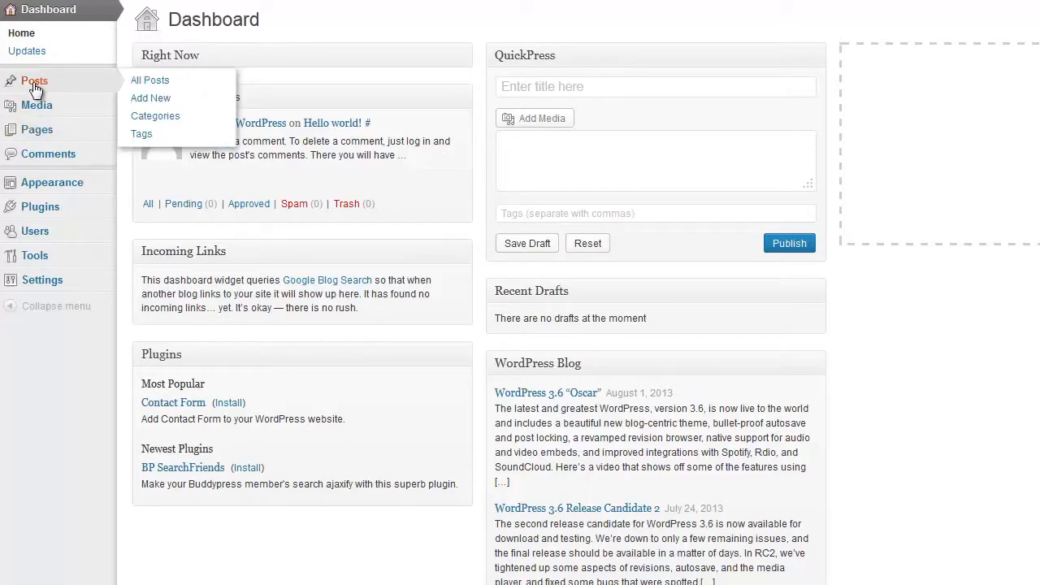
{"action": "left_click", "coordinate": [35, 87]}
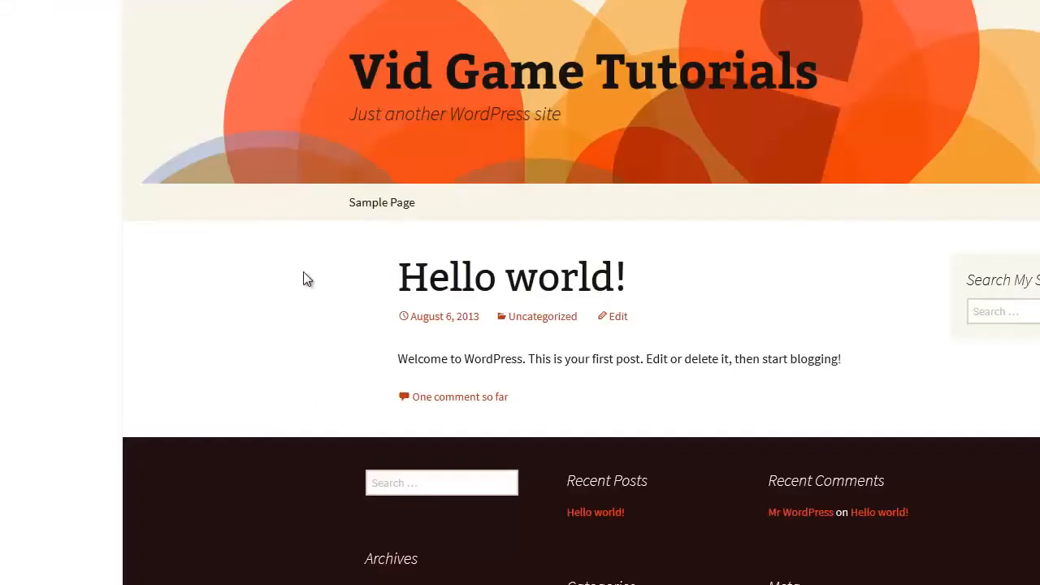
{"action": "scroll", "coordinate": [471, 497], "scroll_direction": "down", "scroll_amount": 2}
{"action": "scroll", "coordinate": [469, 497], "scroll_direction": "up", "scroll_amount": 2}
{"action": "scroll", "coordinate": [407, 374], "scroll_direction": "down", "scroll_amount": 1}
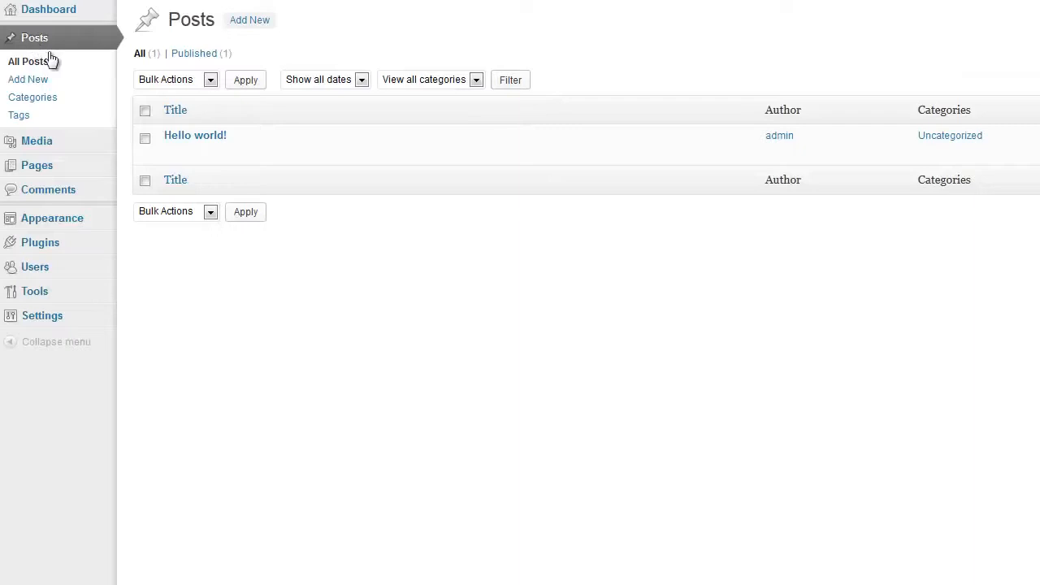
Step: Move the "Hello world!" post to the Trash and reload the live site to check its home page
{"action": "mouse_move", "coordinate": [201, 146]}
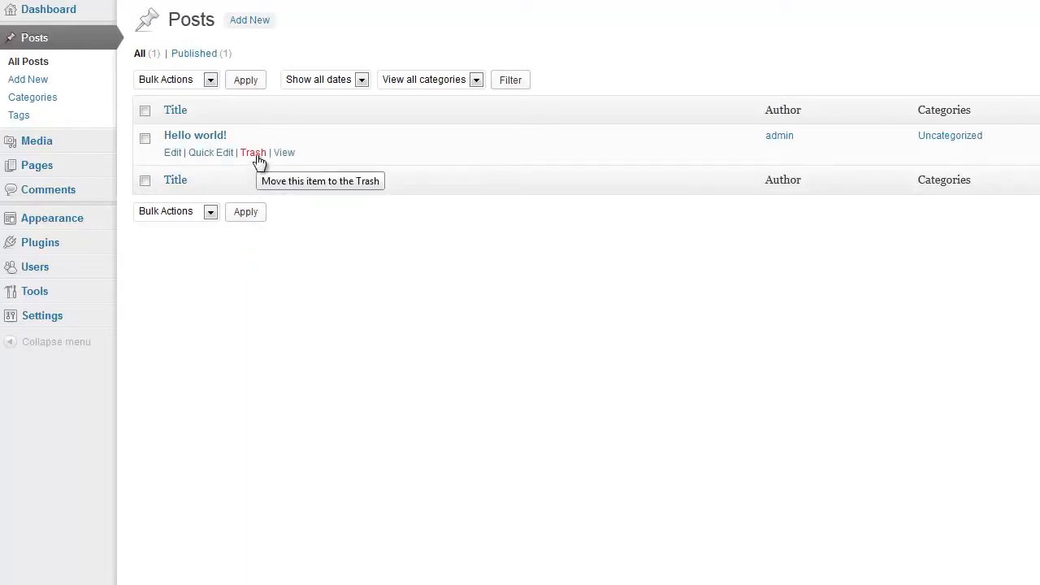
{"action": "left_click", "coordinate": [256, 157]}
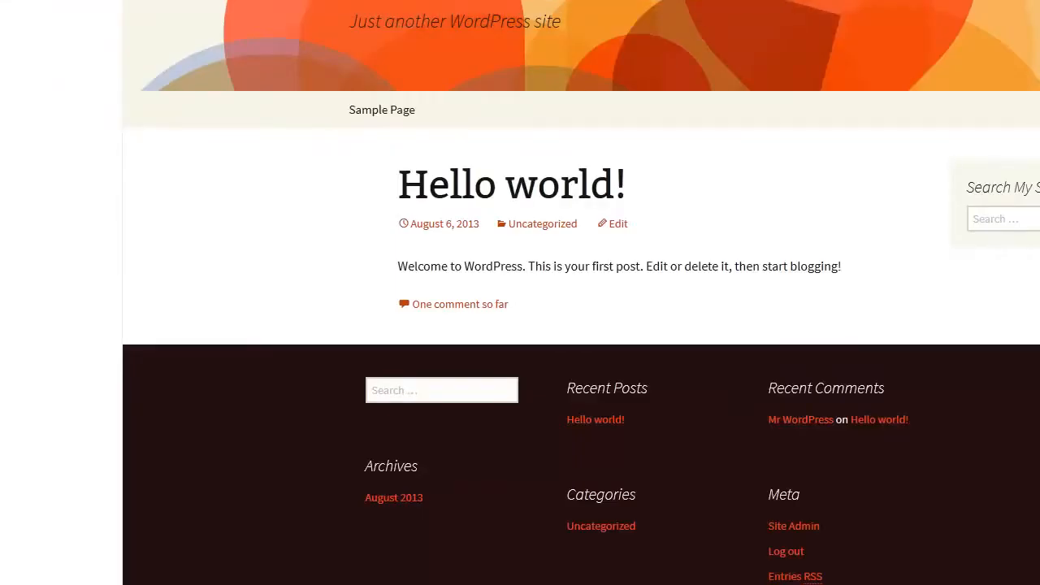
{"action": "key", "text": "F5"}
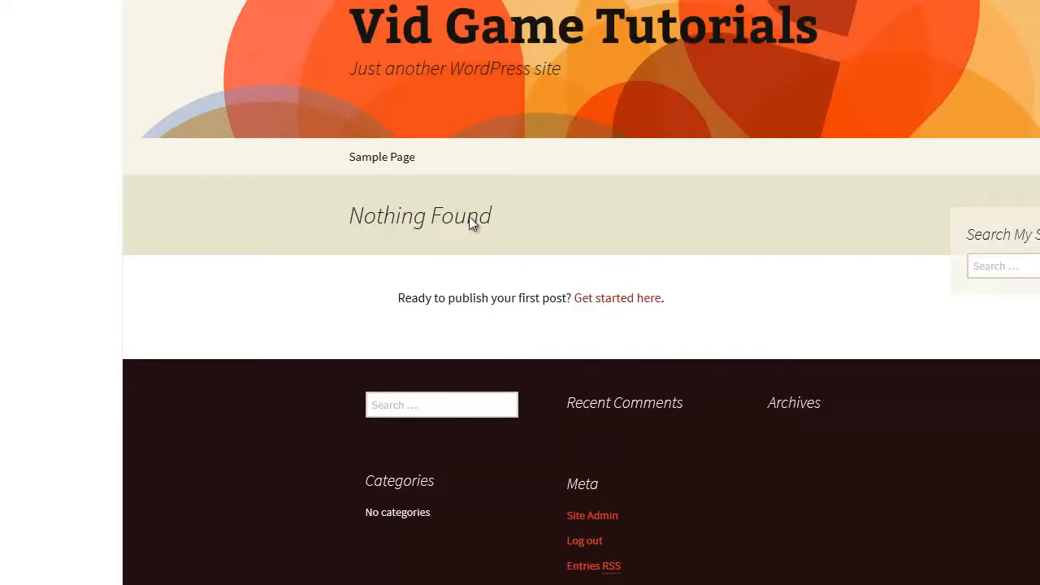
{"action": "scroll", "coordinate": [454, 259], "scroll_direction": "up", "scroll_amount": 1}
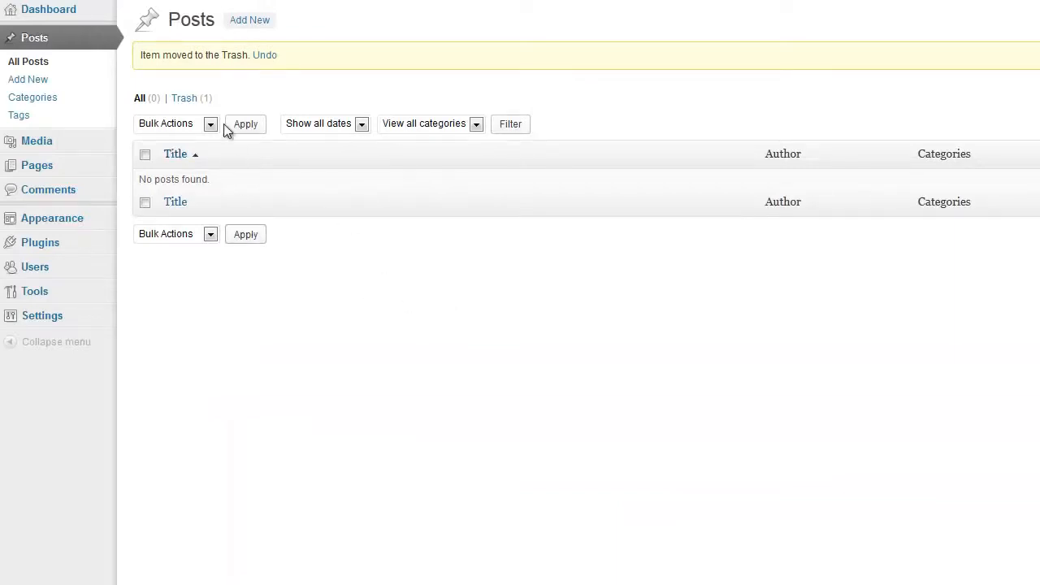
Step: Start a new post titled "My First Blog Post" with the body text "Hello everyone!"
{"action": "left_click", "coordinate": [249, 26]}
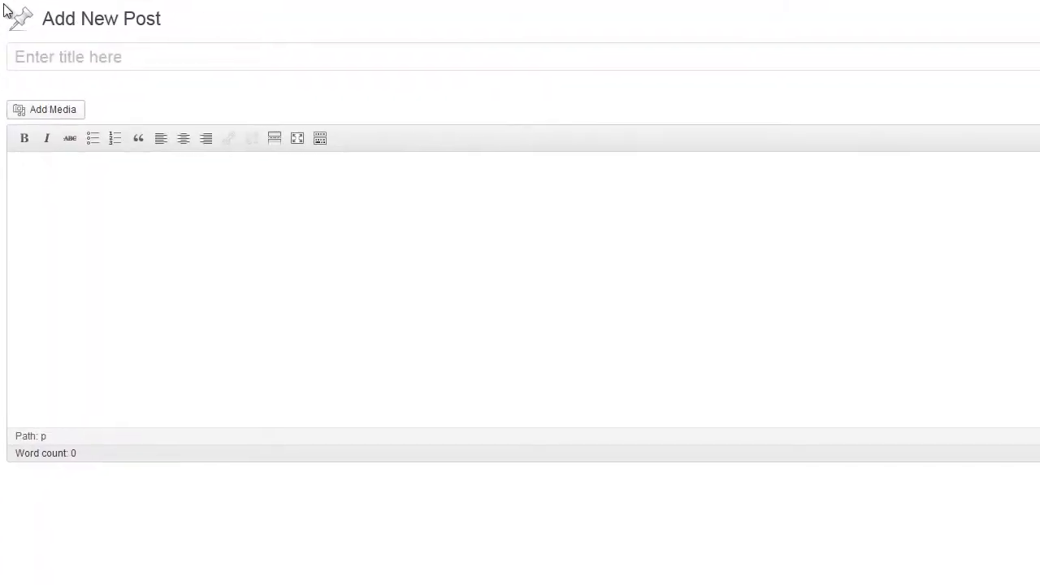
{"action": "left_click", "coordinate": [77, 58]}
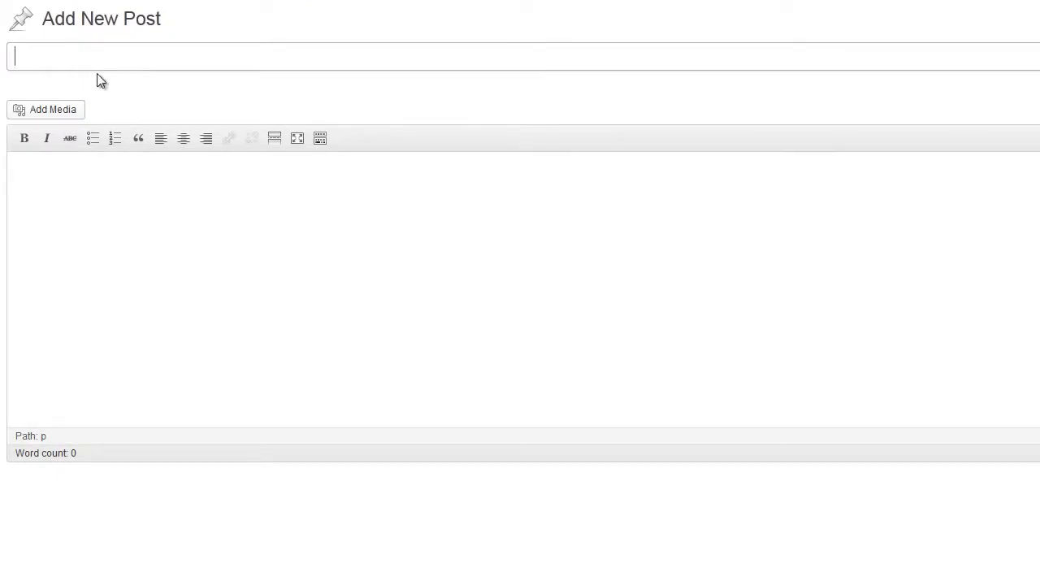
{"action": "type", "text": "My F"}
{"action": "type", "text": "iurs"}
{"action": "key", "text": "BackSpace"}
{"action": "key", "text": "BackSpace"}
{"action": "key", "text": "BackSpace"}
{"action": "type", "text": "ts"}
{"action": "key", "text": "BackSpace"}
{"action": "key", "text": "BackSpace"}
{"action": "type", "text": "rst Blog "}
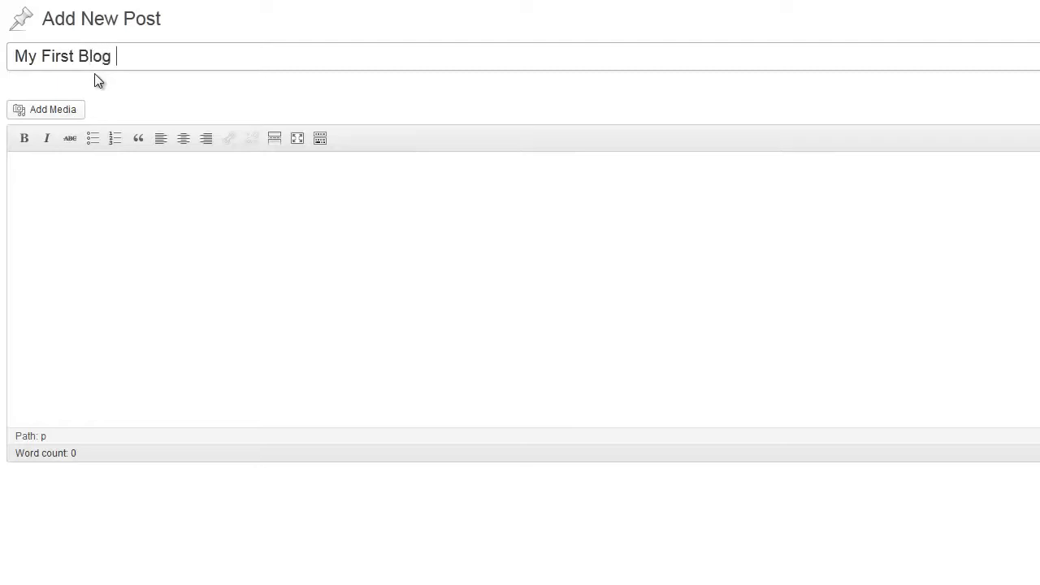
{"action": "type", "text": "Post"}
{"action": "left_click", "coordinate": [127, 218]}
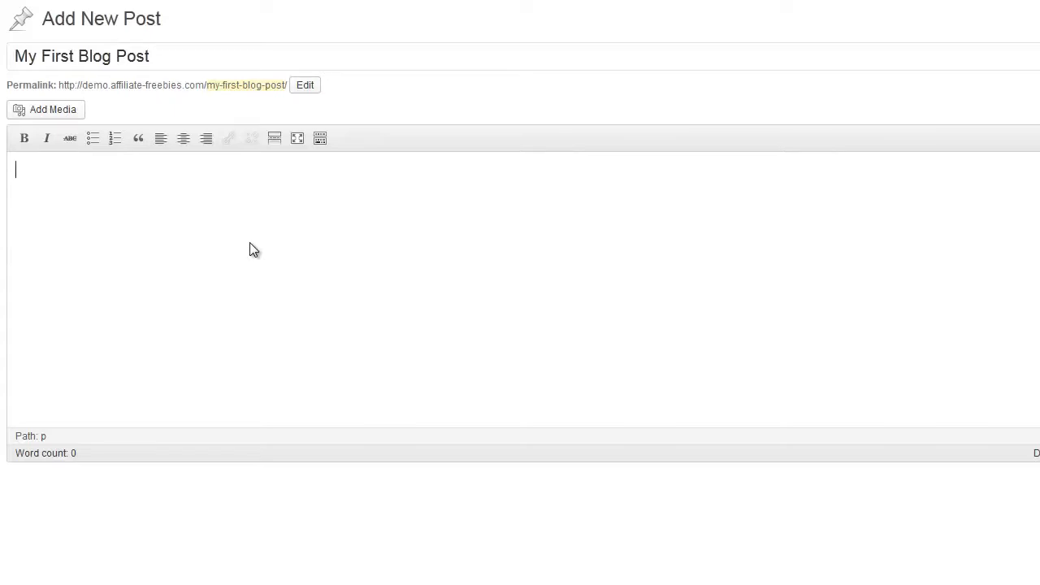
{"action": "type", "text": "Hello everyone!"}
Step: Try bold and italic formatting on the "Hello everyone!" text
{"action": "left_click_drag", "start_coordinate": [121, 179], "coordinate": [12, 173]}
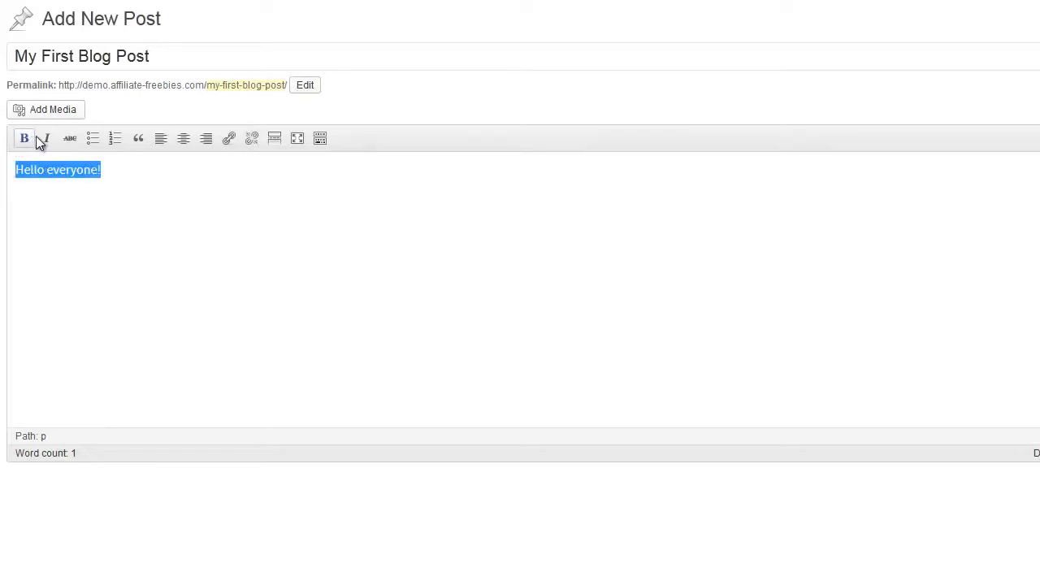
{"action": "left_click", "coordinate": [40, 138]}
{"action": "left_click", "coordinate": [24, 140]}
{"action": "left_click", "coordinate": [49, 142]}
{"action": "left_click", "coordinate": [24, 145]}
{"action": "left_click", "coordinate": [113, 166]}
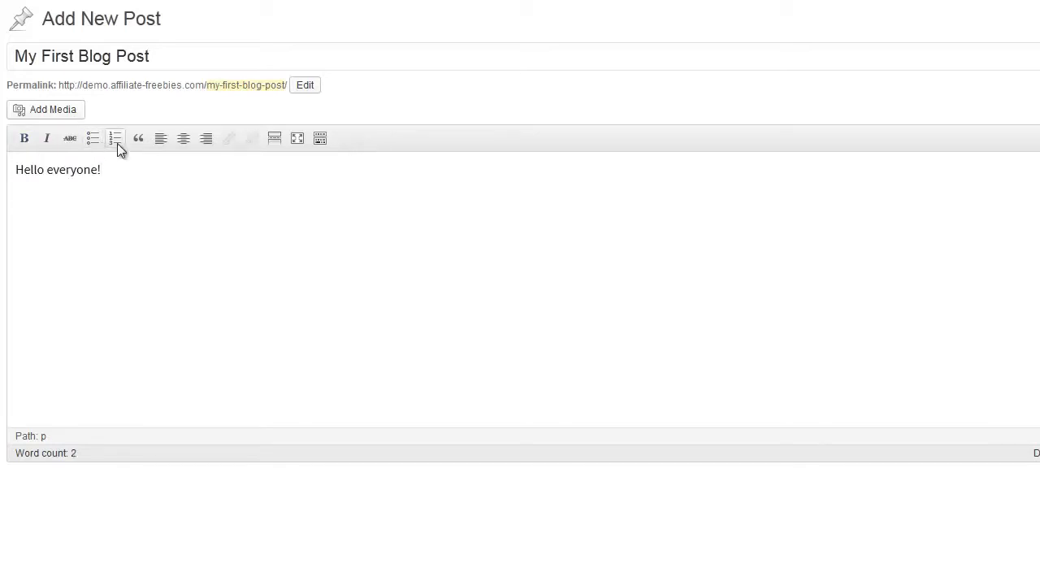
Step: Add a bulleted list below the greeting with the items 1, 2 and 3
{"action": "key", "text": "Return"}
{"action": "left_click", "coordinate": [93, 139]}
{"action": "type", "text": "1"}
{"action": "key", "text": "Return"}
{"action": "type", "text": "2"}
{"action": "key", "text": "Return"}
{"action": "type", "text": "3"}
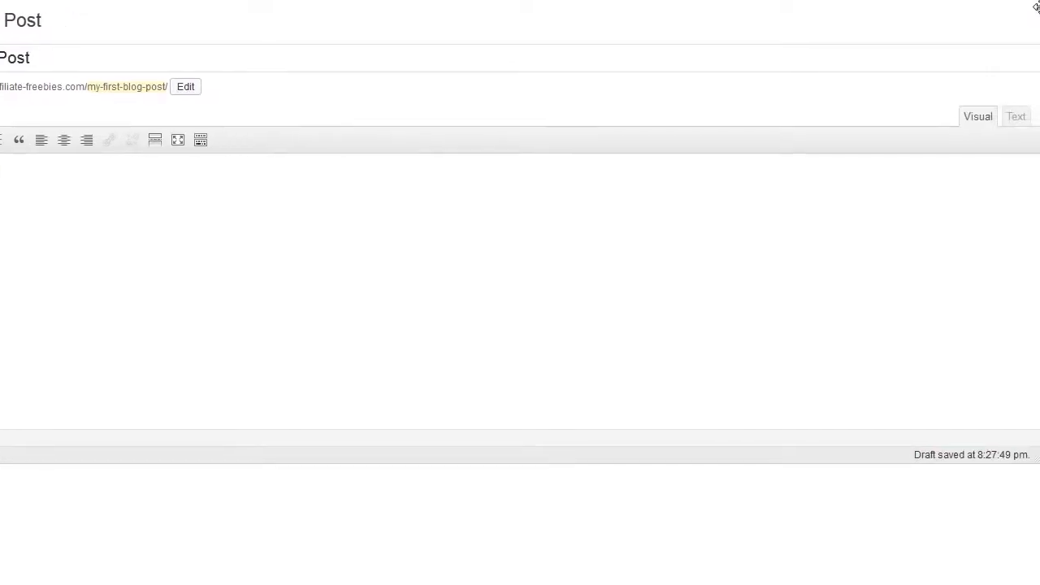
Step: Compare the post editor's Visual and Text views, leaving the editor in Text view
{"action": "left_click", "coordinate": [1013, 119]}
{"action": "left_click", "coordinate": [986, 120]}
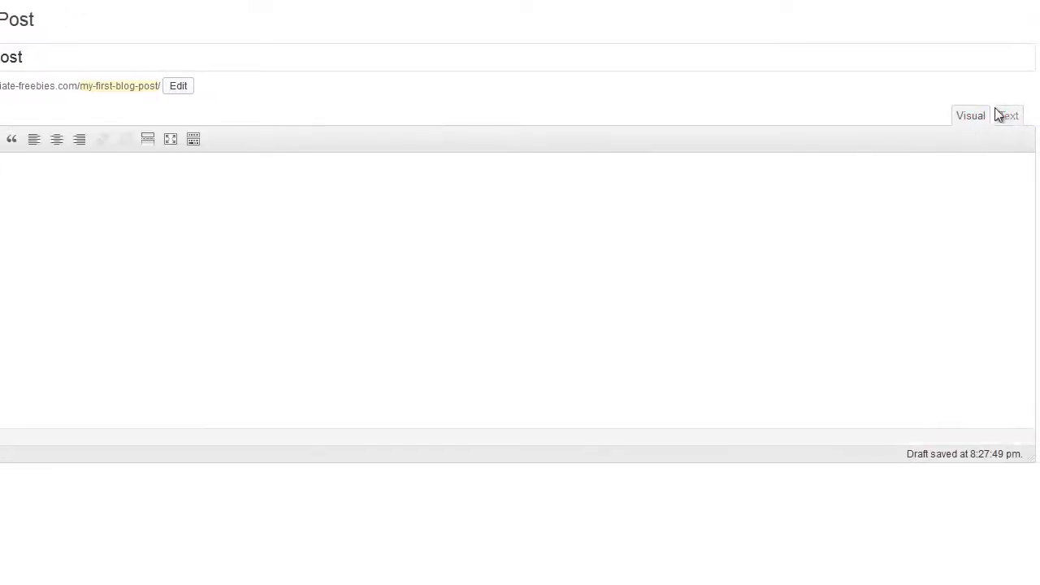
{"action": "left_click", "coordinate": [1001, 114]}
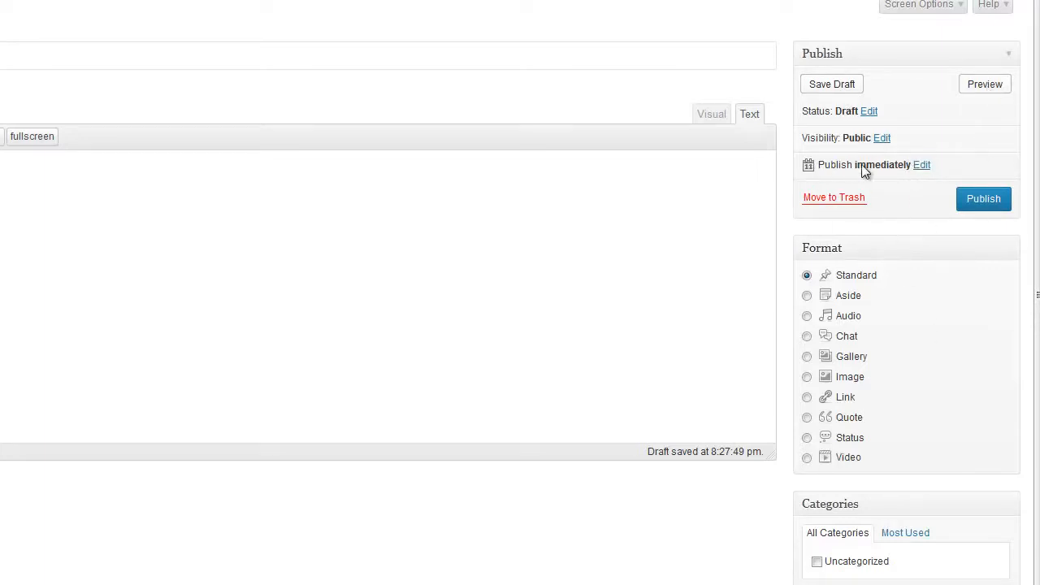
Step: Examine the post's publish date and month options for scheduling, and cancel the date edit
{"action": "left_click", "coordinate": [924, 166]}
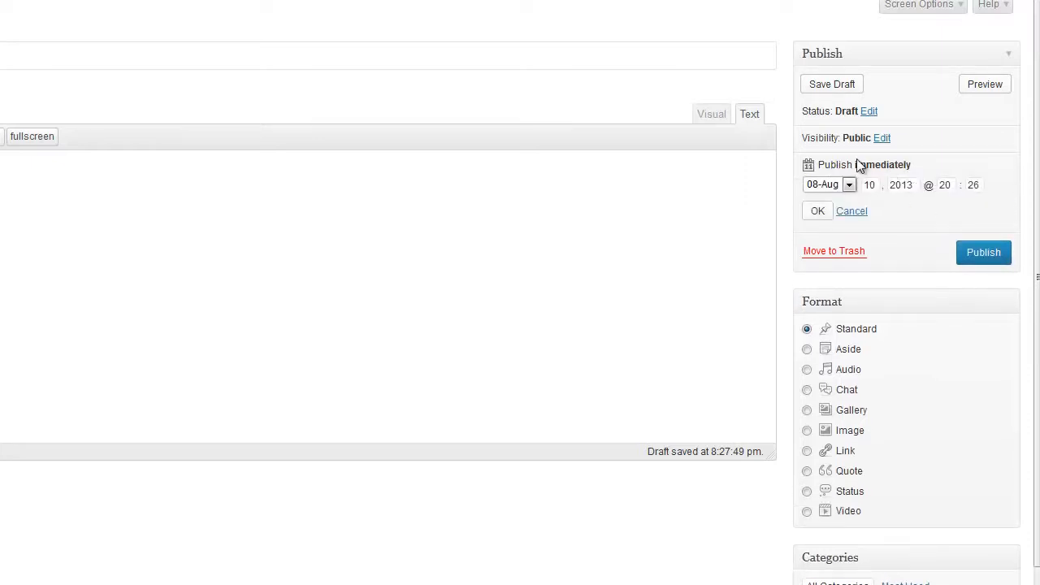
{"action": "left_click", "coordinate": [848, 184]}
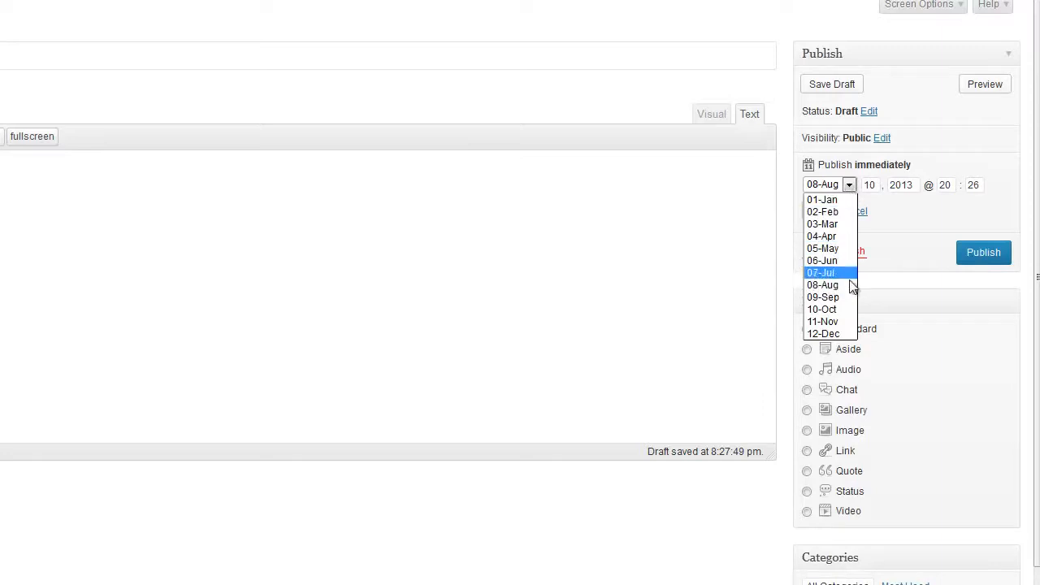
{"action": "left_click", "coordinate": [915, 210]}
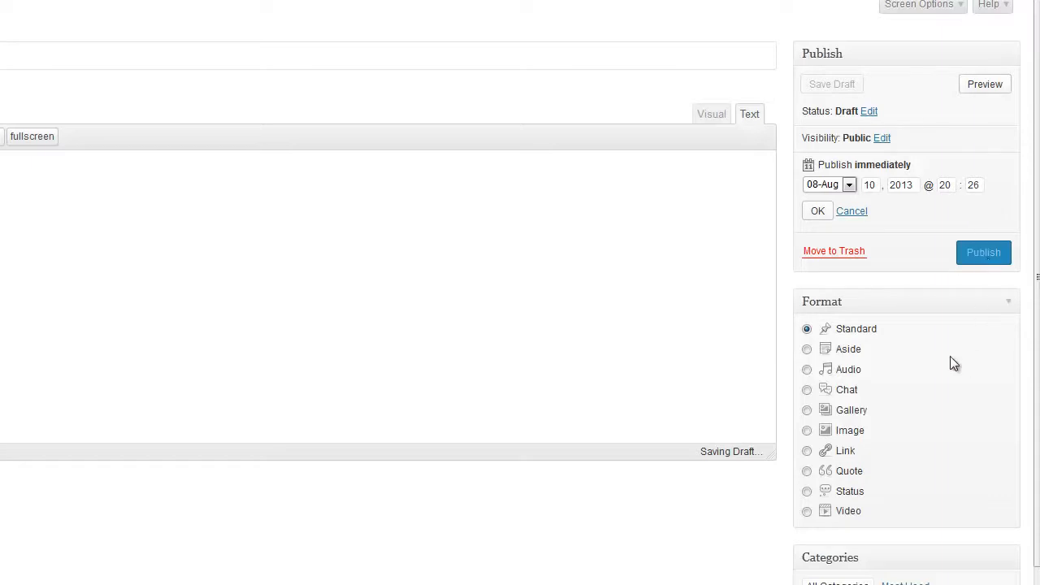
{"action": "left_click", "coordinate": [865, 212]}
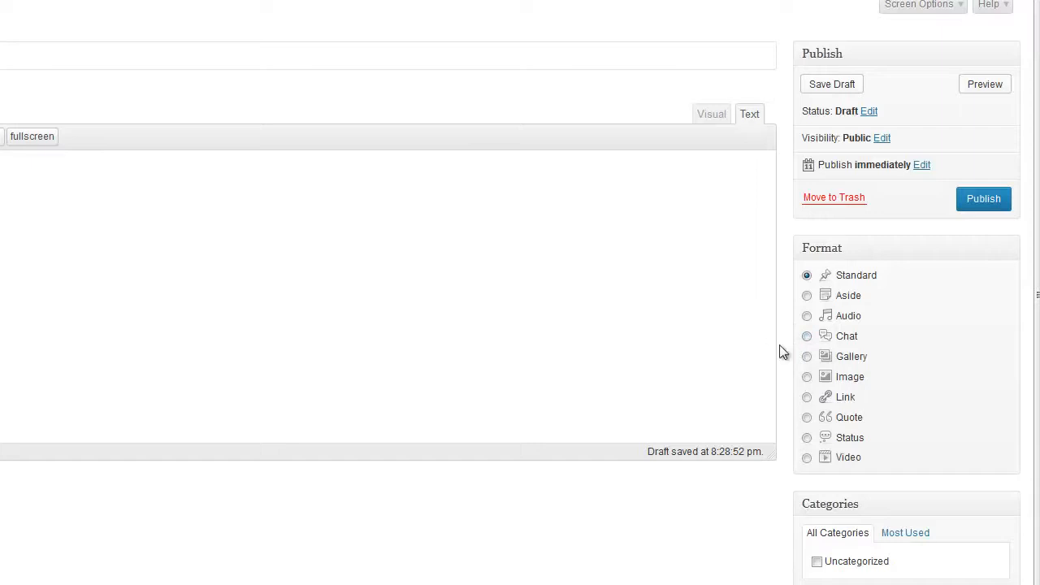
Step: Try the Chat and Quote post formats, set the format to Status, and activate the Tags field
{"action": "left_click", "coordinate": [805, 337]}
{"action": "left_click", "coordinate": [807, 418]}
{"action": "left_click", "coordinate": [807, 439]}
{"action": "scroll", "coordinate": [708, 385], "scroll_direction": "down", "scroll_amount": 2}
{"action": "scroll", "coordinate": [708, 392], "scroll_direction": "down", "scroll_amount": 1}
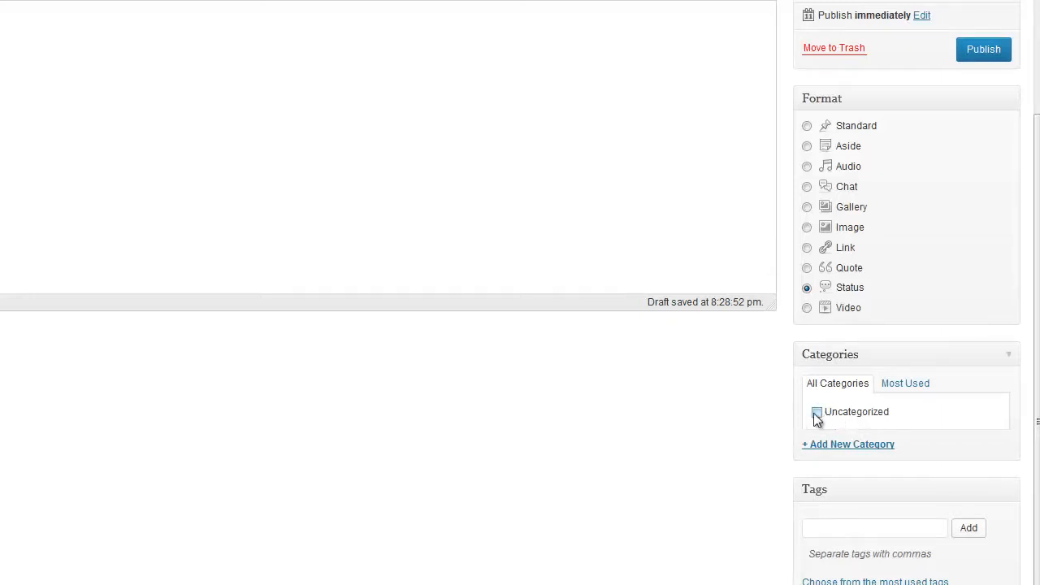
{"action": "left_click", "coordinate": [815, 528]}
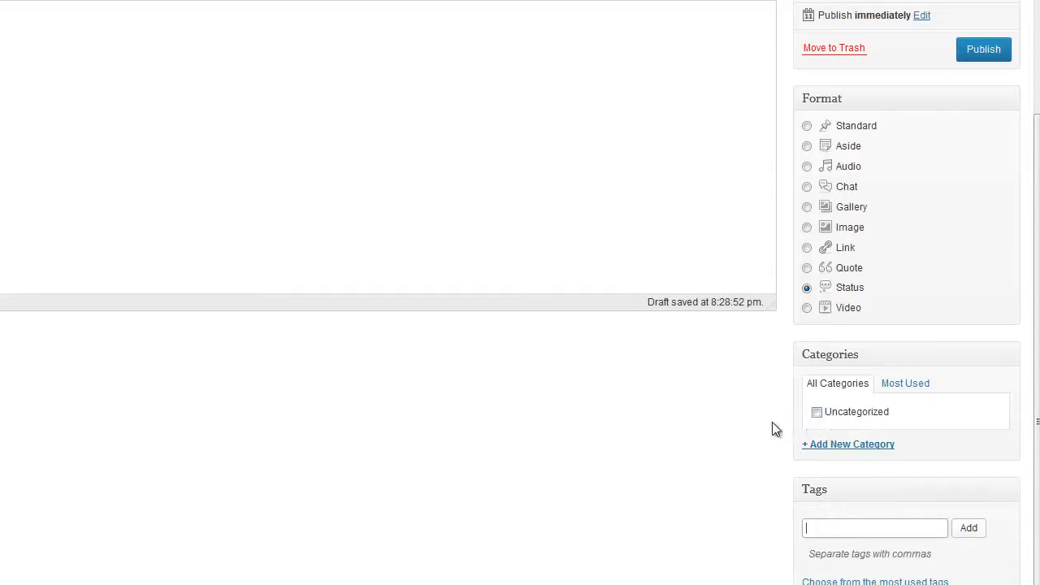
Step: Publish the blog post and examine its greeting and bulleted list on the live site
{"action": "scroll", "coordinate": [748, 443], "scroll_direction": "up", "scroll_amount": 2}
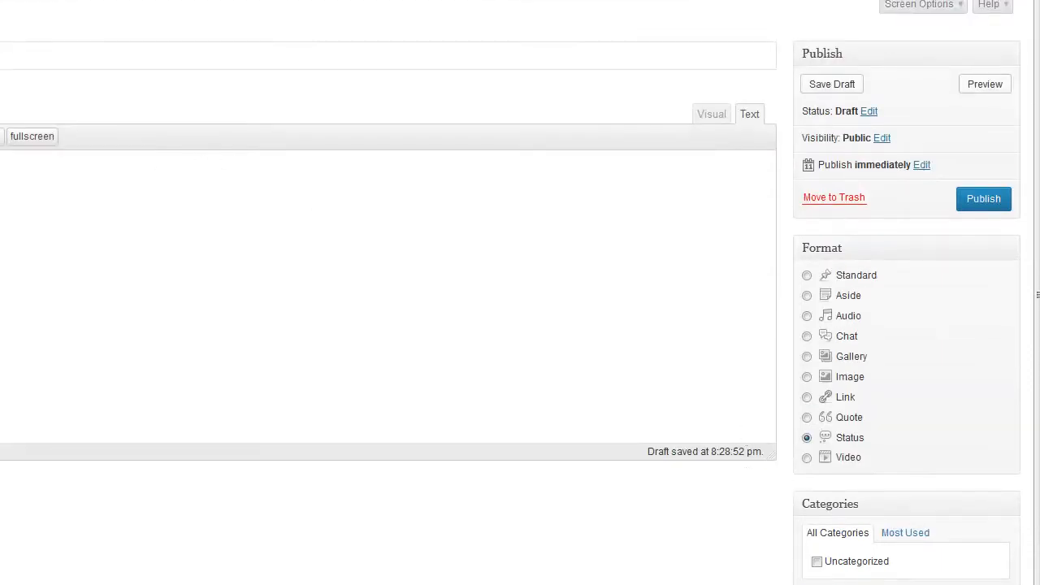
{"action": "left_click", "coordinate": [974, 204]}
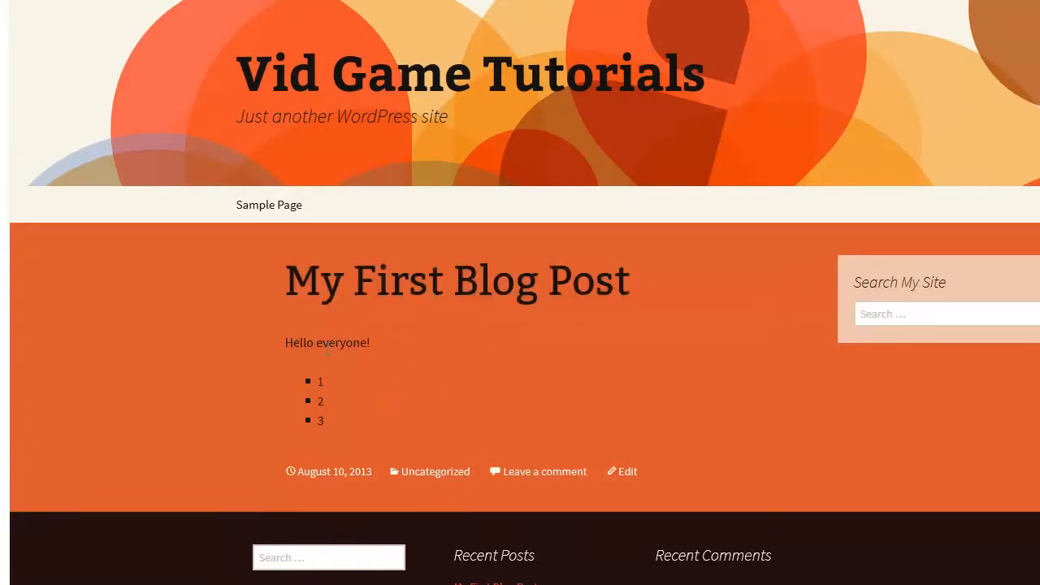
{"action": "left_click_drag", "start_coordinate": [372, 344], "coordinate": [293, 343]}
{"action": "left_click_drag", "start_coordinate": [330, 423], "coordinate": [318, 381]}
{"action": "left_click_drag", "start_coordinate": [369, 419], "coordinate": [260, 328]}
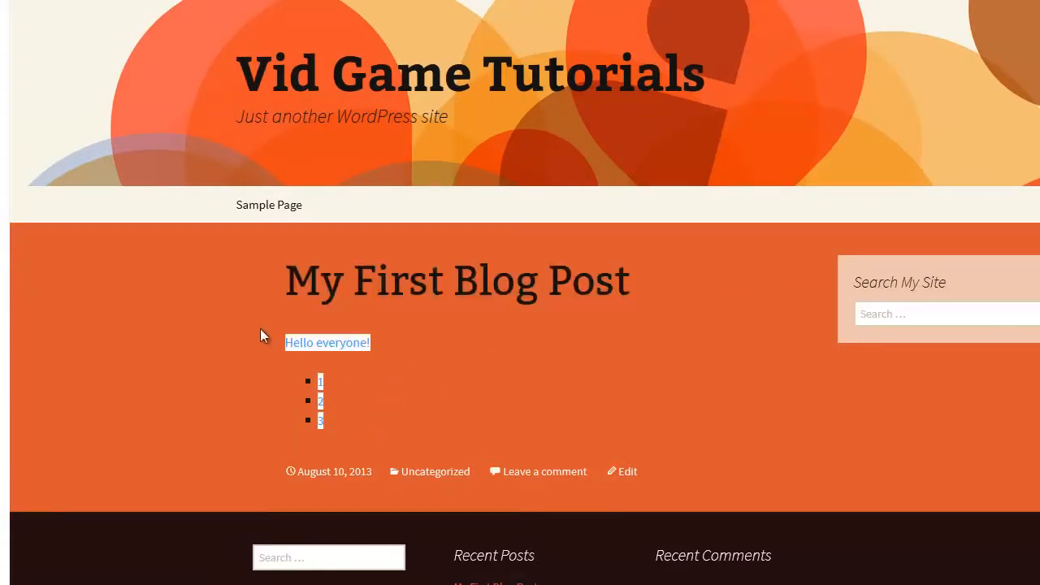
{"action": "left_click", "coordinate": [412, 291]}
Step: Examine the comment form on the My First Blog Post page and return to the site's home page
{"action": "scroll", "coordinate": [364, 499], "scroll_direction": "down", "scroll_amount": 3}
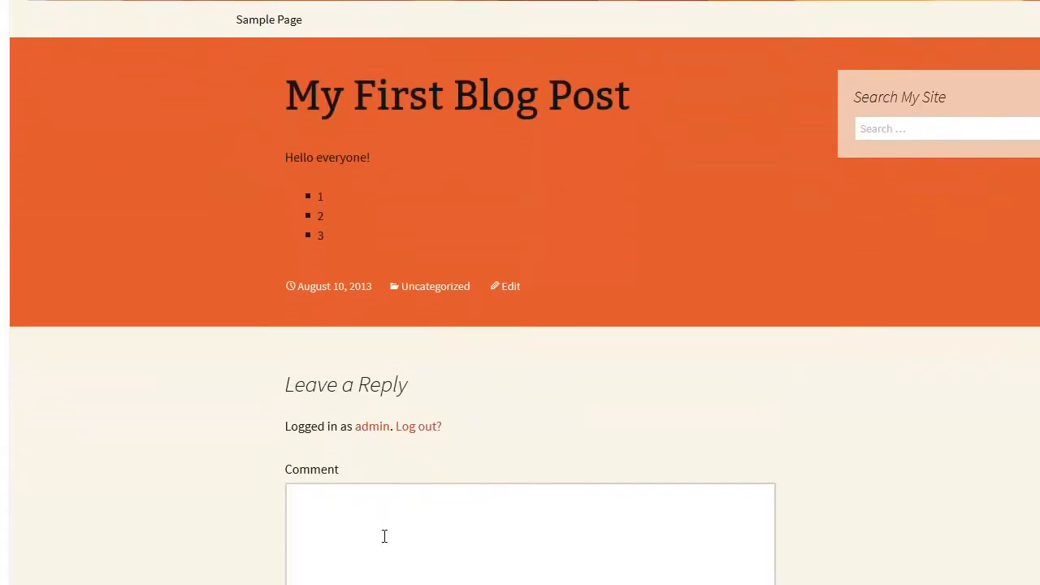
{"action": "left_click", "coordinate": [373, 532]}
{"action": "scroll", "coordinate": [373, 533], "scroll_direction": "down", "scroll_amount": 1}
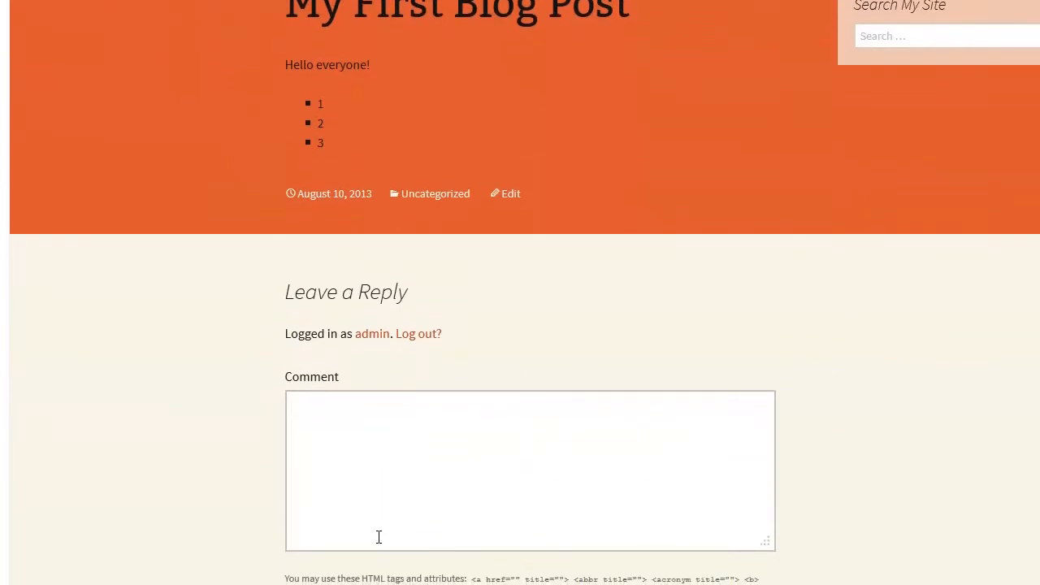
{"action": "scroll", "coordinate": [379, 537], "scroll_direction": "up", "scroll_amount": 4}
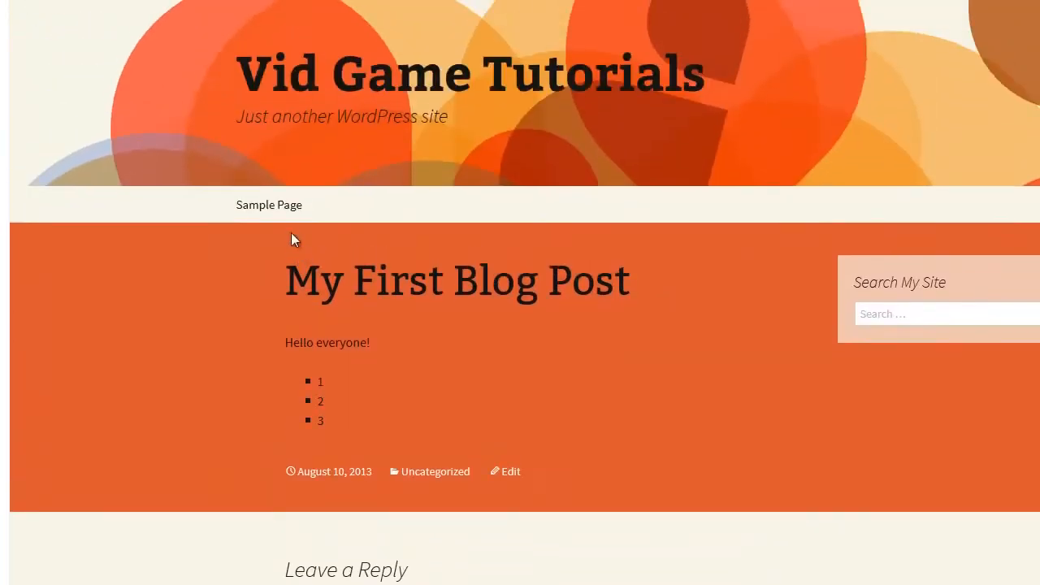
{"action": "left_click", "coordinate": [338, 156]}
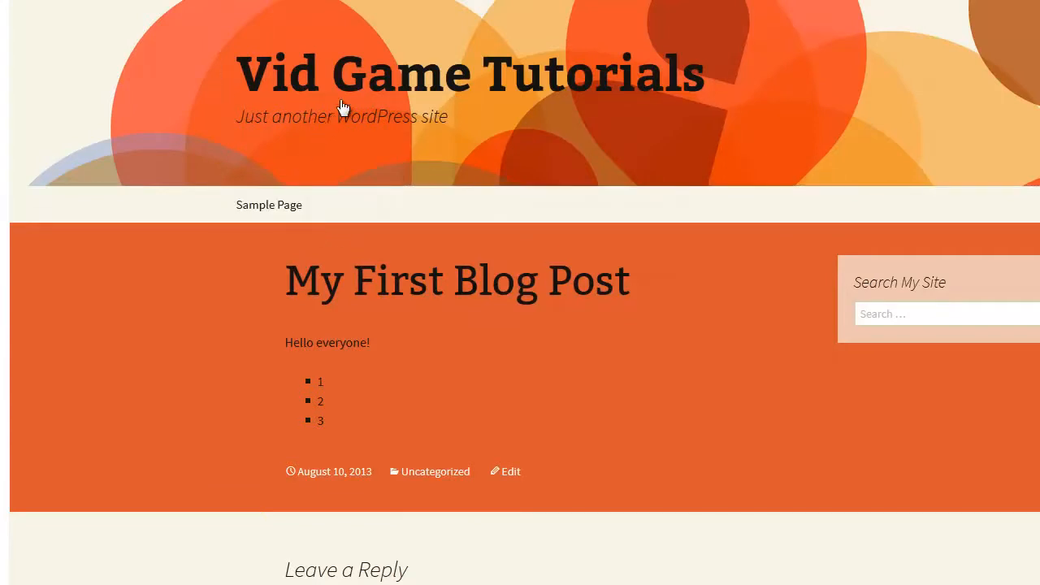
{"action": "left_click", "coordinate": [363, 192]}
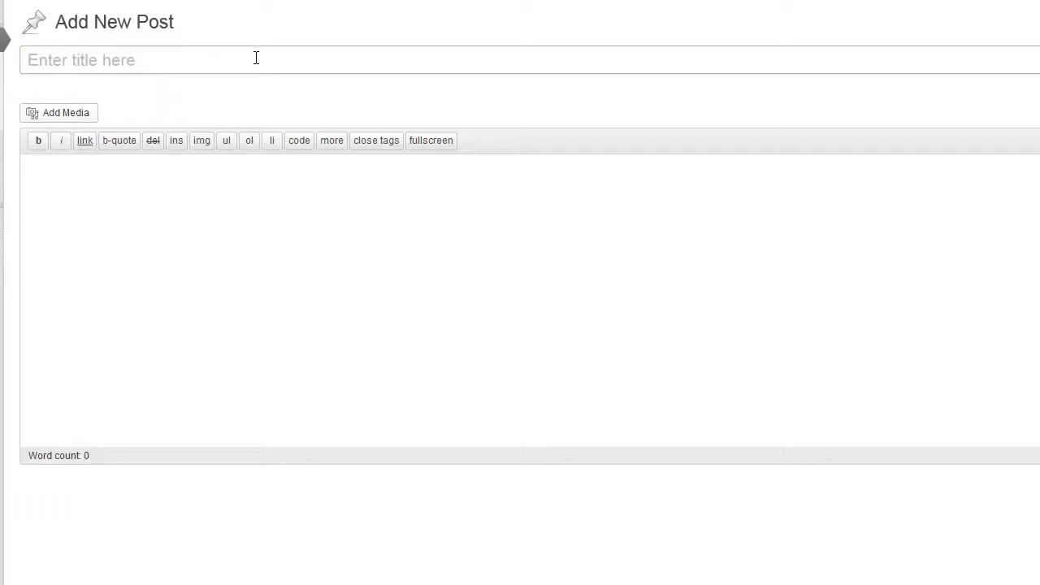
Step: Write and publish a new post titled "2nd Post" with the text "Hello!"
{"action": "type", "text": "2nd Post"}
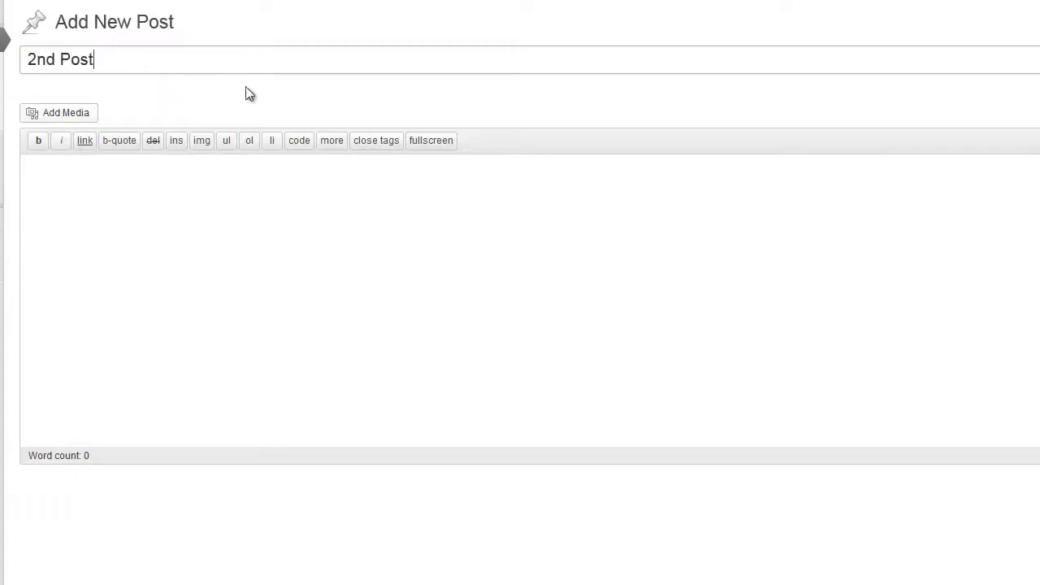
{"action": "left_click", "coordinate": [268, 276]}
{"action": "type", "text": "Hello!"}
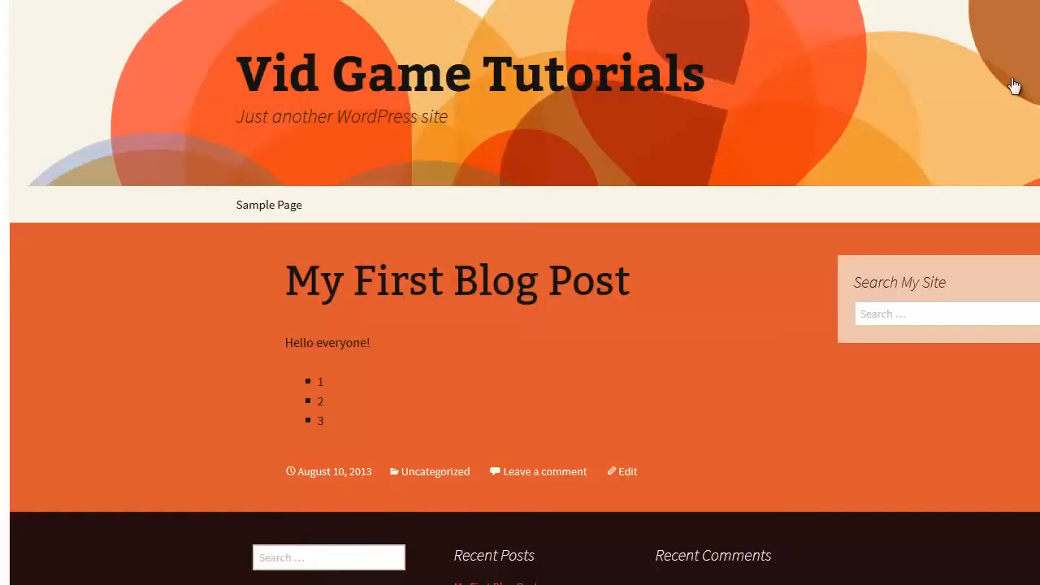
Step: Reload the site's home page and examine the order of the posts and the footer widgets
{"action": "key", "text": "F5"}
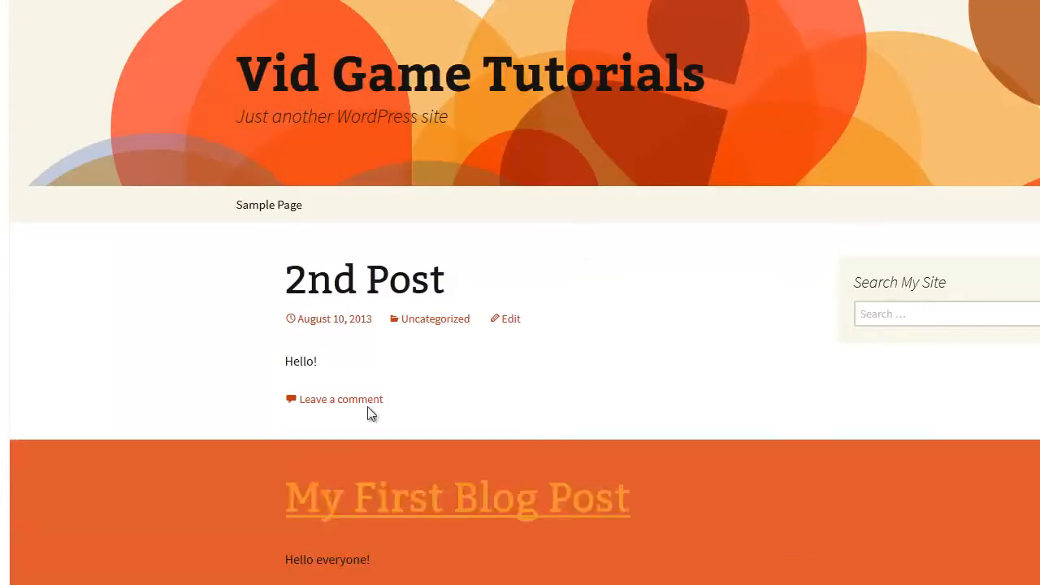
{"action": "scroll", "coordinate": [386, 561], "scroll_direction": "down", "scroll_amount": 2}
{"action": "scroll", "coordinate": [343, 154], "scroll_direction": "up", "scroll_amount": 2}
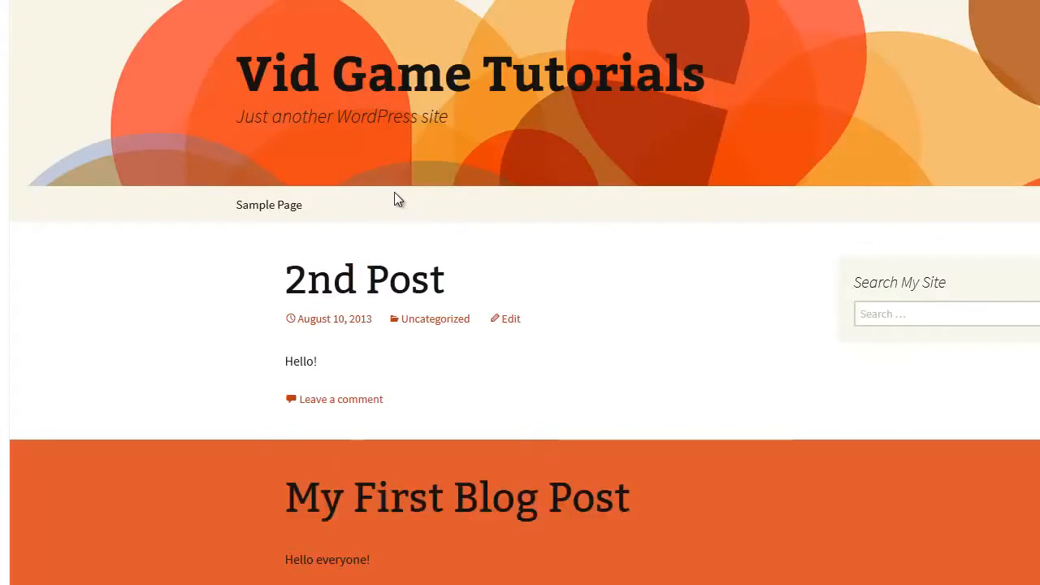
{"action": "scroll", "coordinate": [404, 301], "scroll_direction": "down", "scroll_amount": 2}
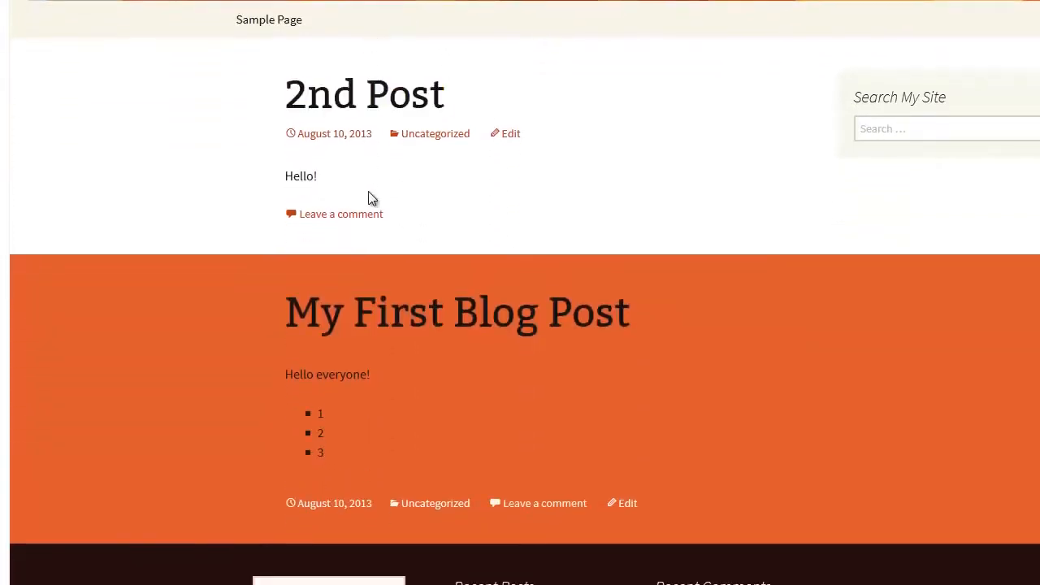
{"action": "scroll", "coordinate": [380, 227], "scroll_direction": "down", "scroll_amount": 3}
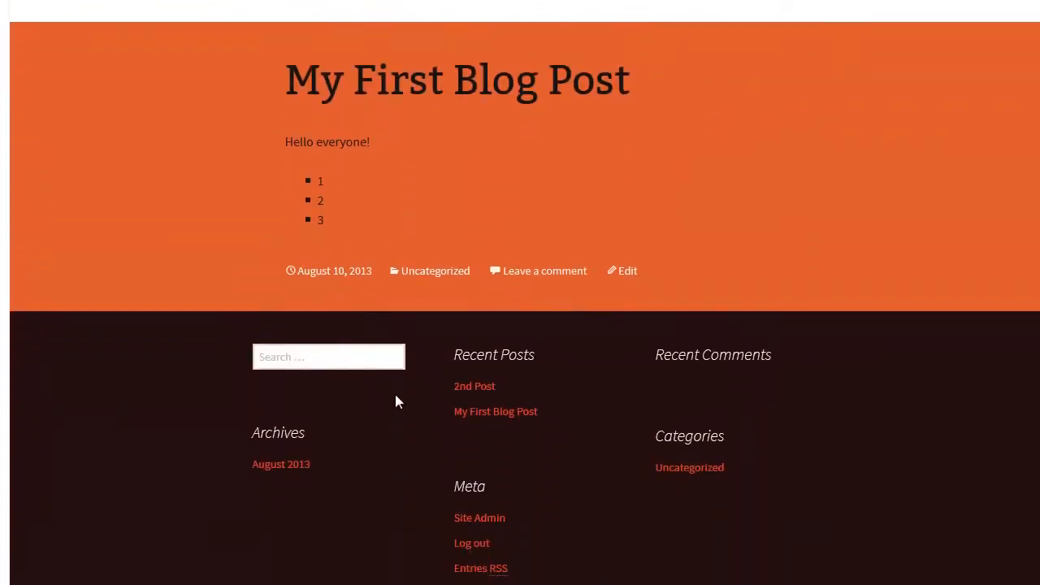
{"action": "scroll", "coordinate": [367, 530], "scroll_direction": "up", "scroll_amount": 5}
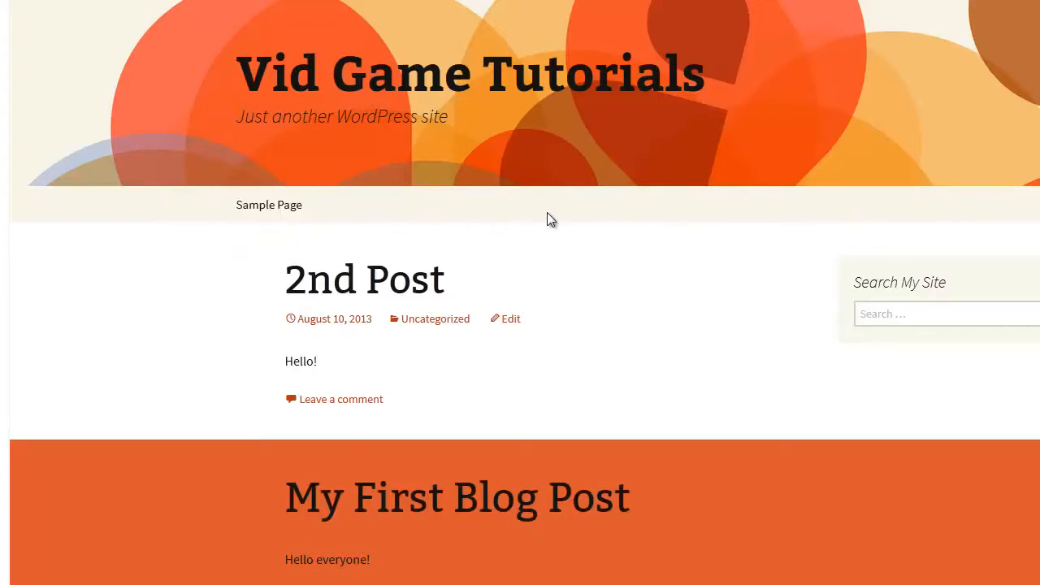
Step: Open the Sample Page on the live site and examine its example text and comment area
{"action": "left_click", "coordinate": [281, 210]}
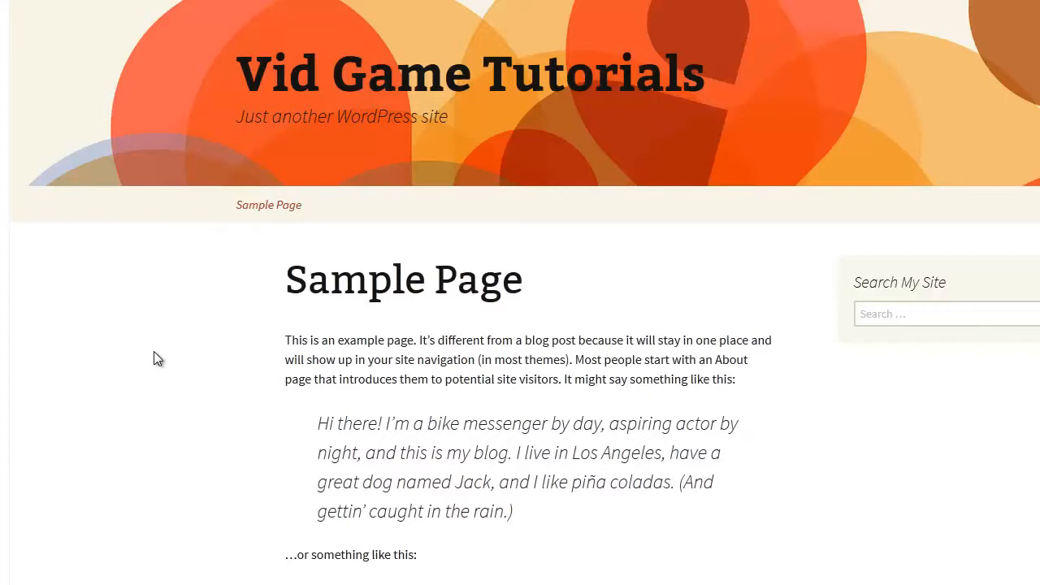
{"action": "scroll", "coordinate": [157, 357], "scroll_direction": "down", "scroll_amount": 7}
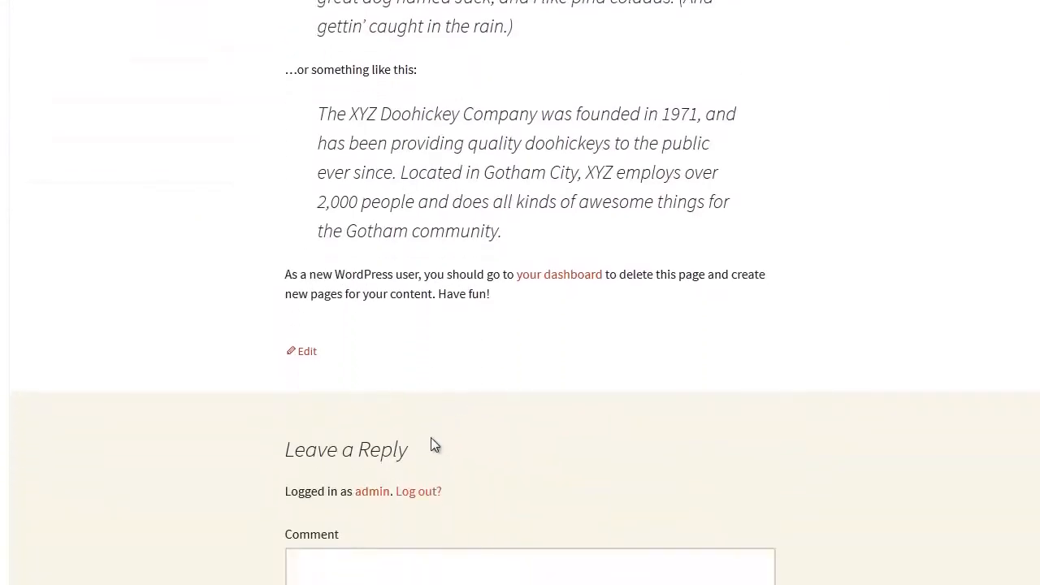
{"action": "scroll", "coordinate": [390, 430], "scroll_direction": "up", "scroll_amount": 7}
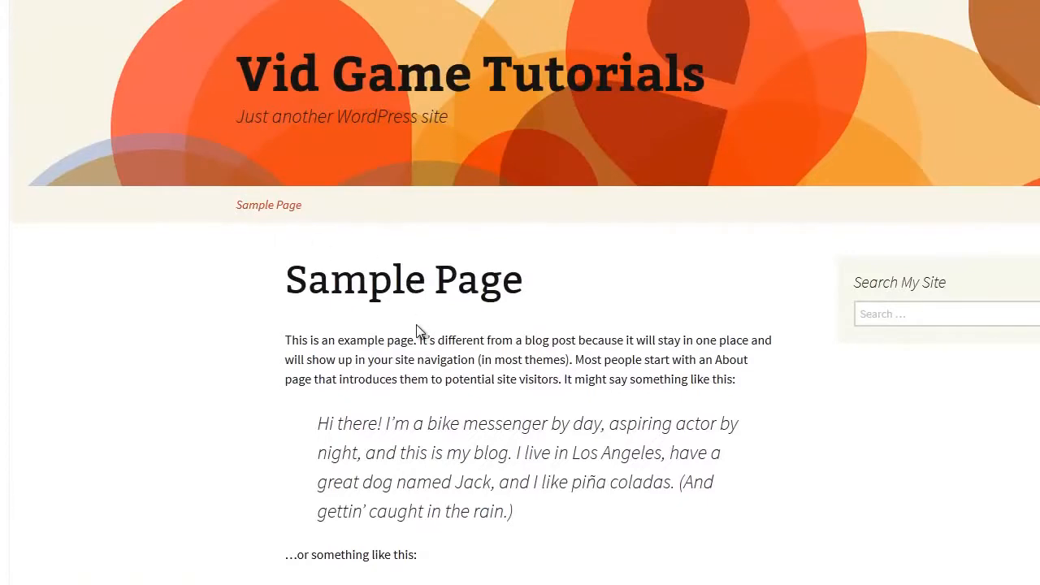
{"action": "scroll", "coordinate": [414, 329], "scroll_direction": "down", "scroll_amount": 5}
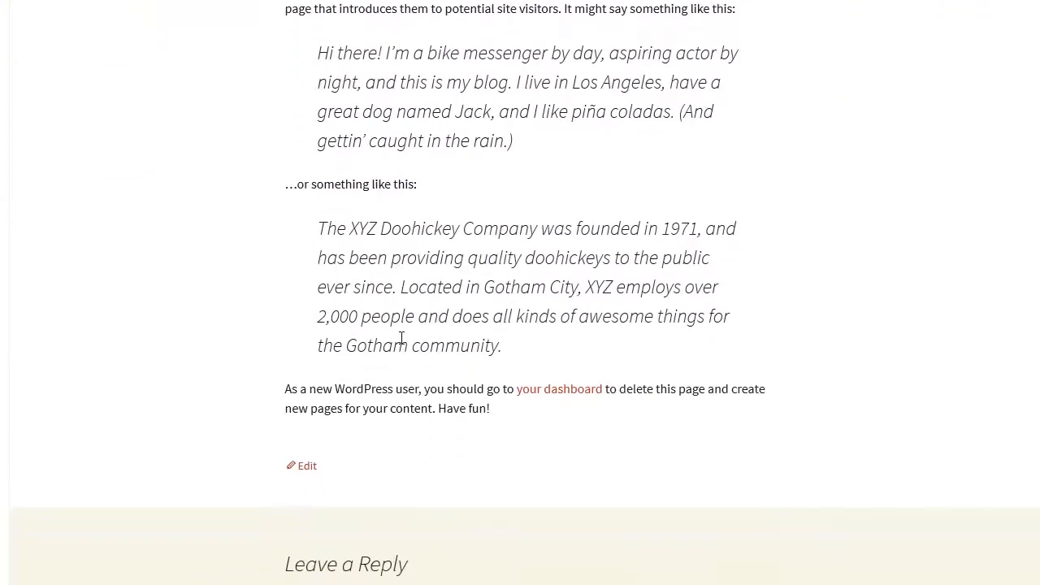
{"action": "scroll", "coordinate": [401, 337], "scroll_direction": "up", "scroll_amount": 4}
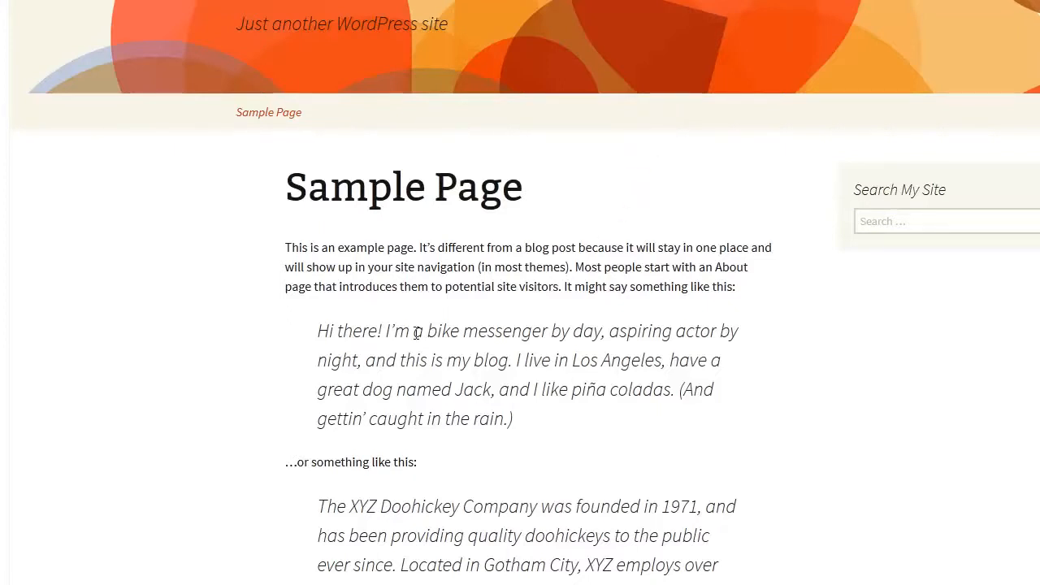
{"action": "scroll", "coordinate": [399, 427], "scroll_direction": "down", "scroll_amount": 2}
{"action": "scroll", "coordinate": [424, 439], "scroll_direction": "up", "scroll_amount": 2}
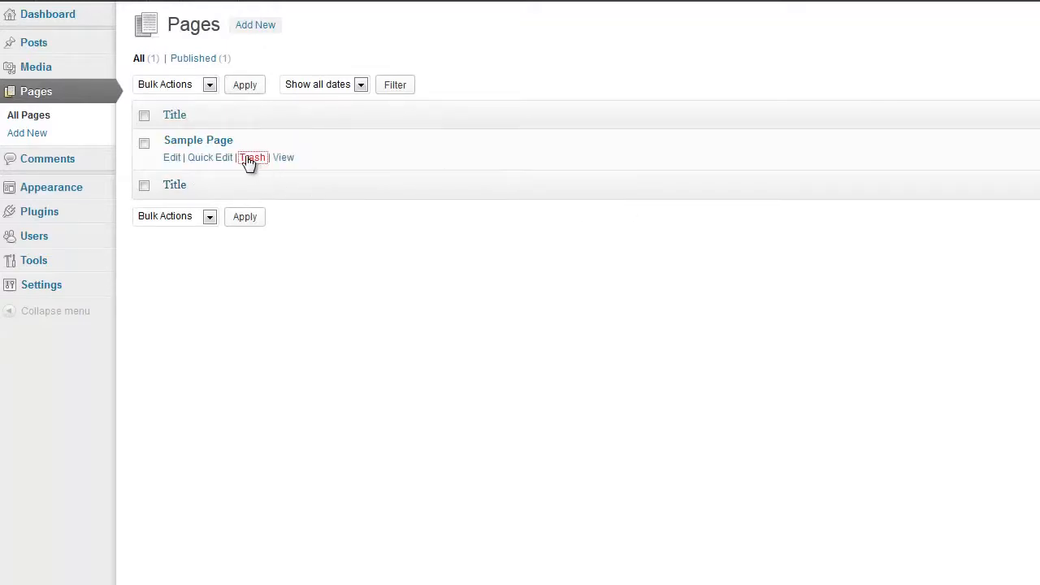
Step: Move the Sample Page to the trash and start a new page titled "About Us"
{"action": "left_click", "coordinate": [260, 156]}
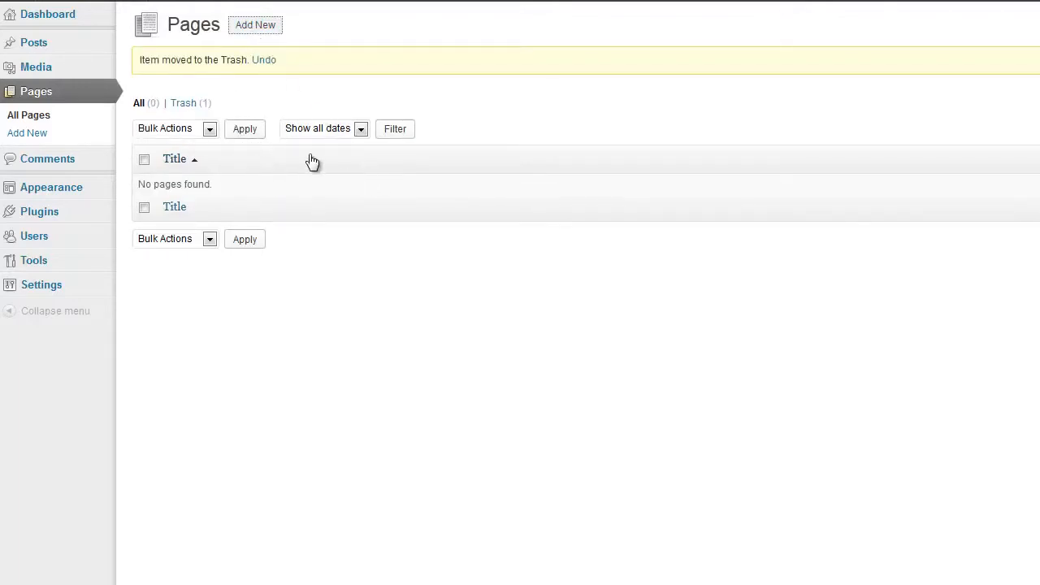
{"action": "left_click", "coordinate": [256, 65]}
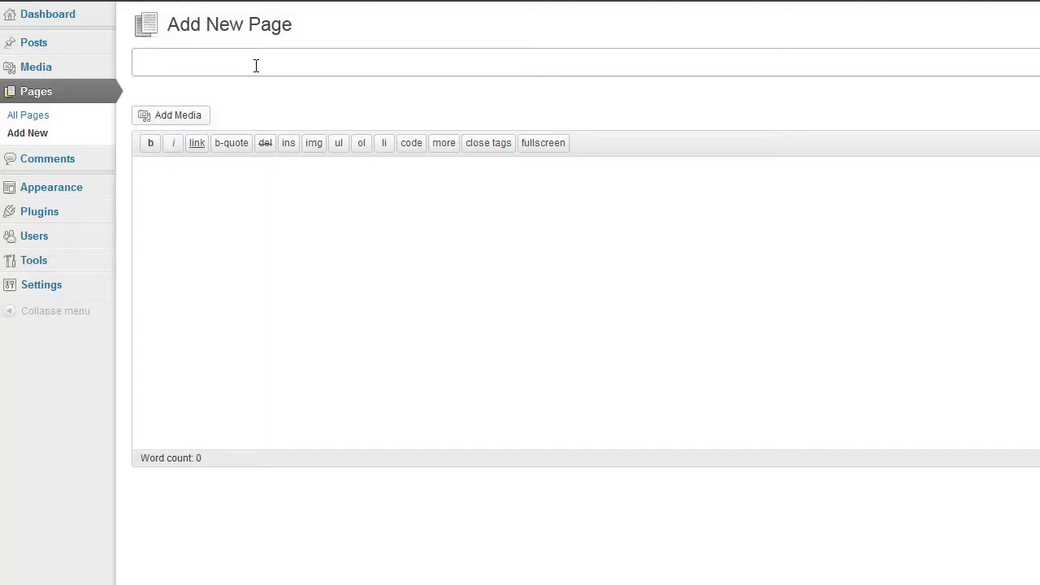
{"action": "type", "text": "About Us"}
{"action": "left_click", "coordinate": [329, 231]}
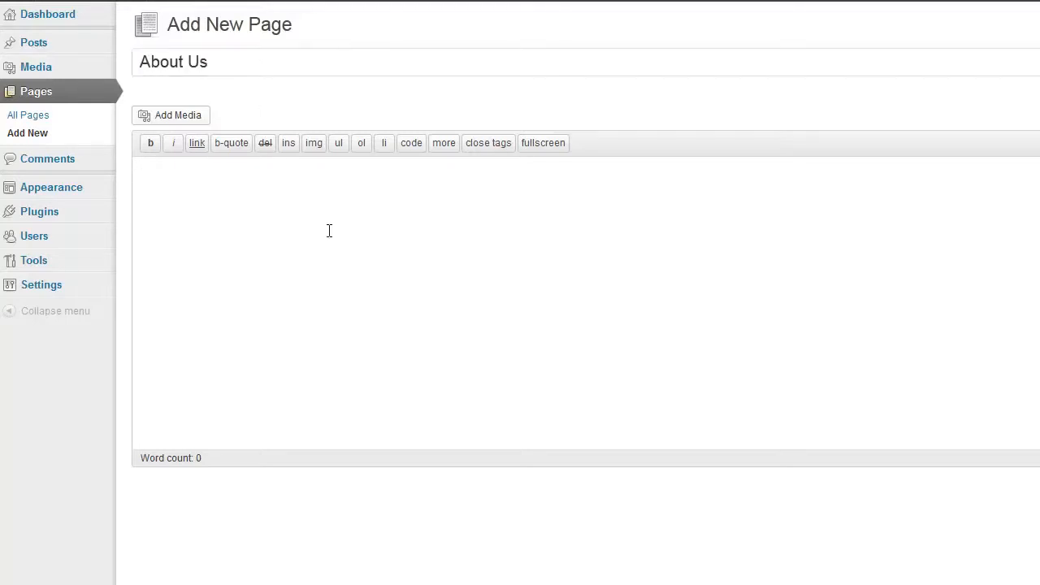
Step: Enter "My company slogan~" as the content of the About Us page
{"action": "type", "text": "My compnay"}
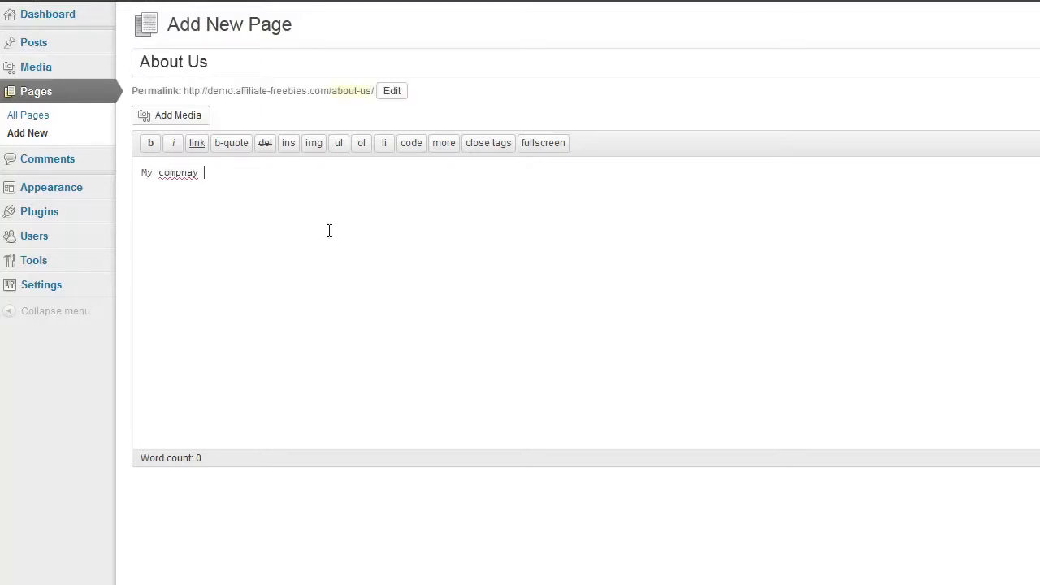
{"action": "key", "text": "BackSpace"}
{"action": "key", "text": "BackSpace"}
{"action": "key", "text": "BackSpace"}
{"action": "key", "text": "BackSpace"}
{"action": "type", "text": "any slogan`"}
{"action": "key", "text": "BackSpace"}
{"action": "type", "text": "~"}
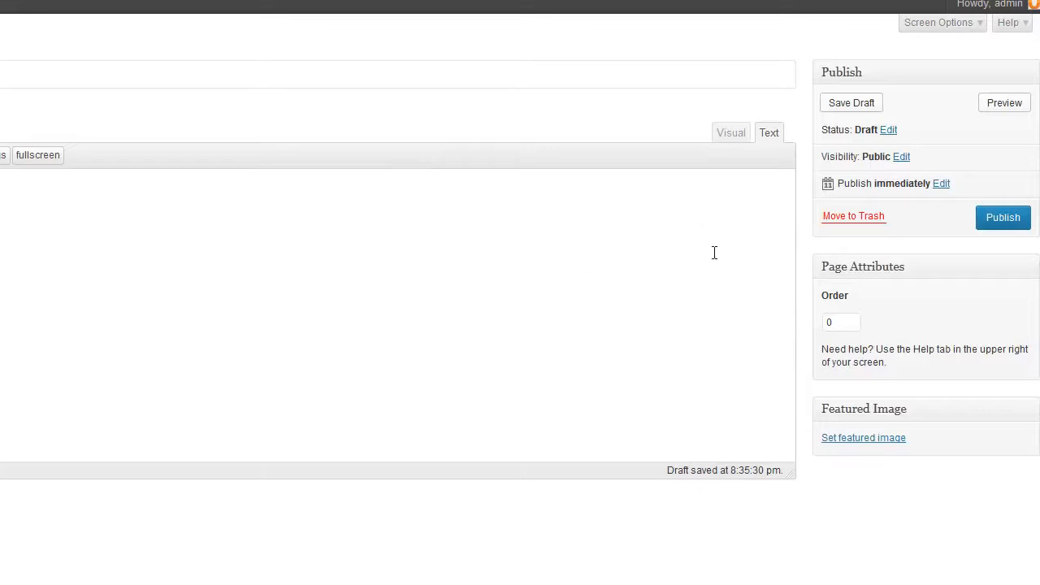
Step: Publish the About Us page and open it from the live site's navigation menu
{"action": "left_click_drag", "start_coordinate": [845, 325], "coordinate": [825, 324]}
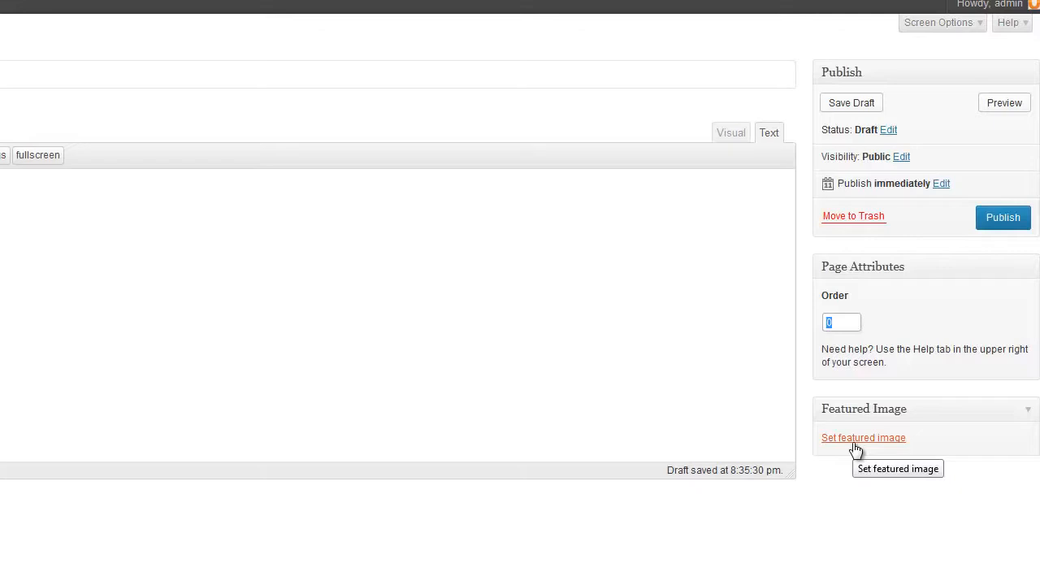
{"action": "left_click", "coordinate": [992, 216]}
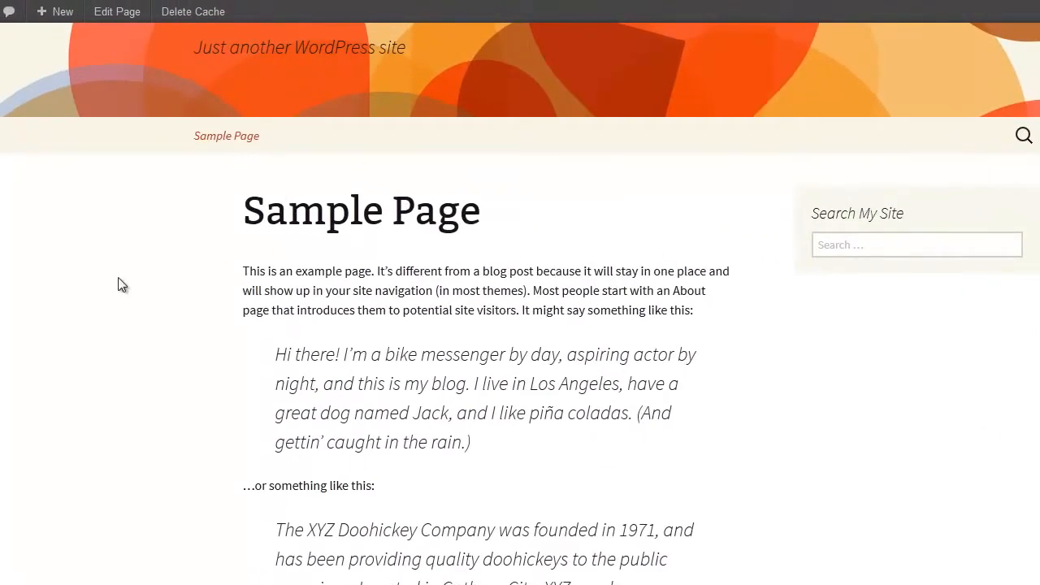
{"action": "scroll", "coordinate": [398, 116], "scroll_direction": "up", "scroll_amount": 2}
{"action": "left_click", "coordinate": [398, 117]}
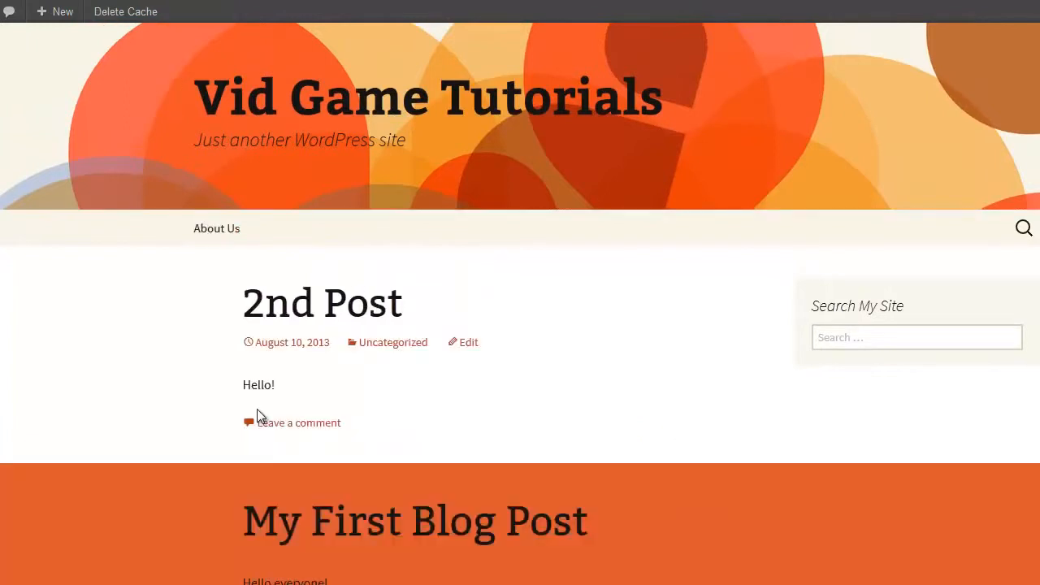
{"action": "left_click", "coordinate": [213, 231]}
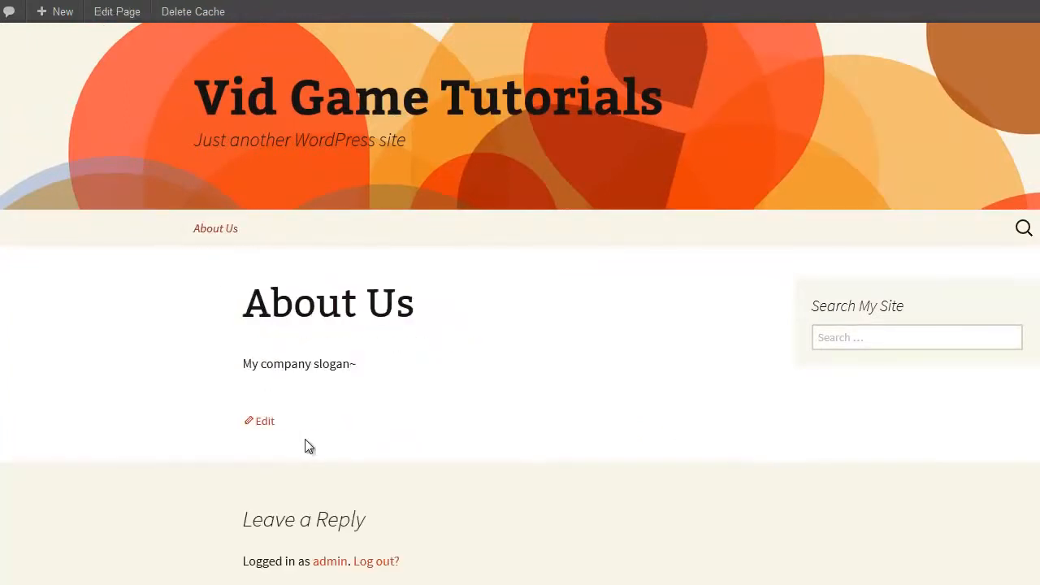
Step: Examine the slogan text and the comment form on the live About Us page
{"action": "left_click_drag", "start_coordinate": [251, 364], "coordinate": [355, 366]}
{"action": "scroll", "coordinate": [365, 381], "scroll_direction": "down", "scroll_amount": 3}
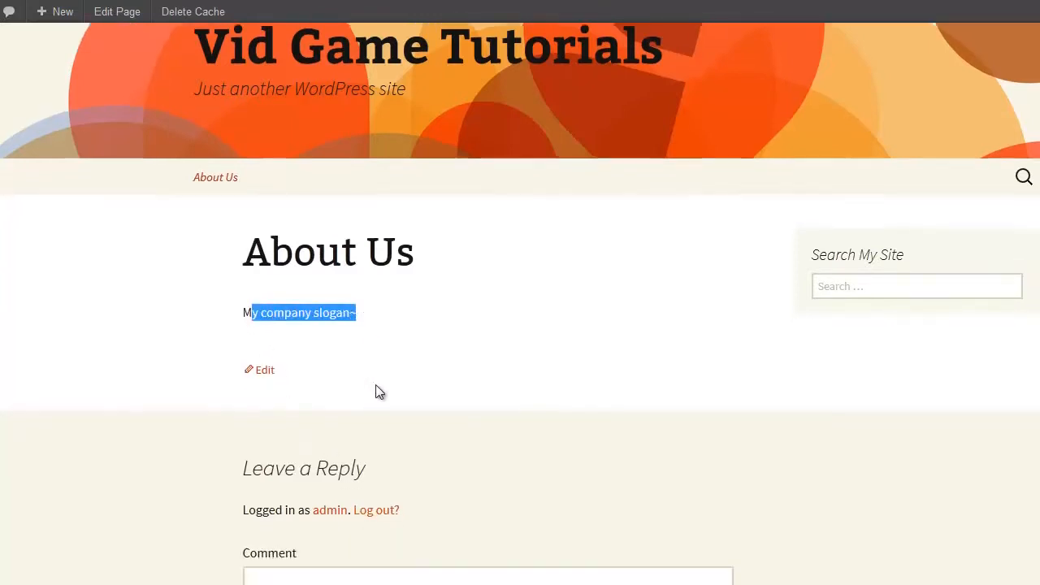
{"action": "left_click", "coordinate": [317, 483]}
{"action": "scroll", "coordinate": [315, 483], "scroll_direction": "down", "scroll_amount": 1}
{"action": "scroll", "coordinate": [315, 483], "scroll_direction": "up", "scroll_amount": 3}
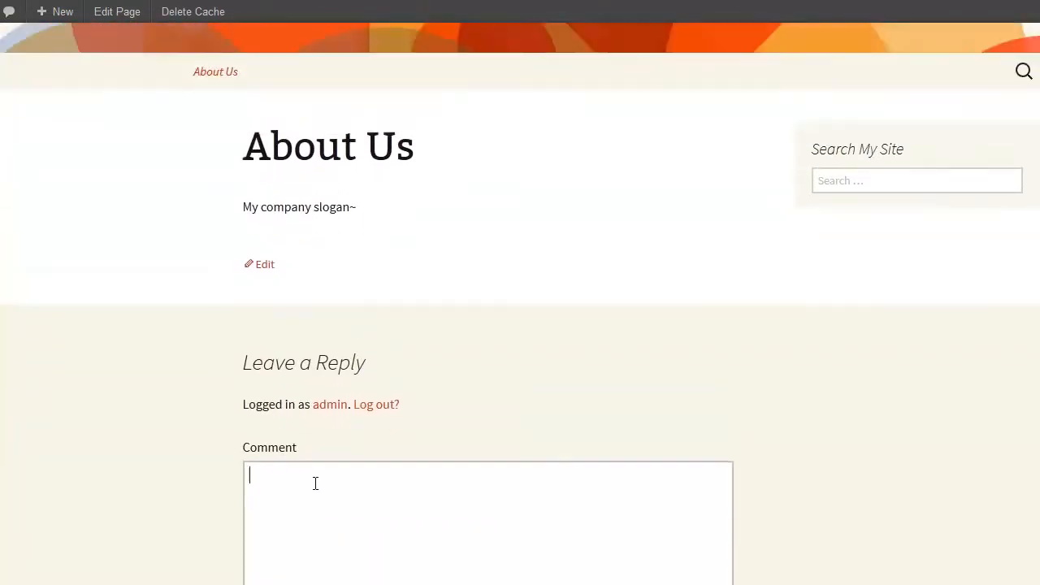
{"action": "scroll", "coordinate": [314, 483], "scroll_direction": "up", "scroll_amount": 1}
{"action": "scroll", "coordinate": [315, 490], "scroll_direction": "up", "scroll_amount": 1}
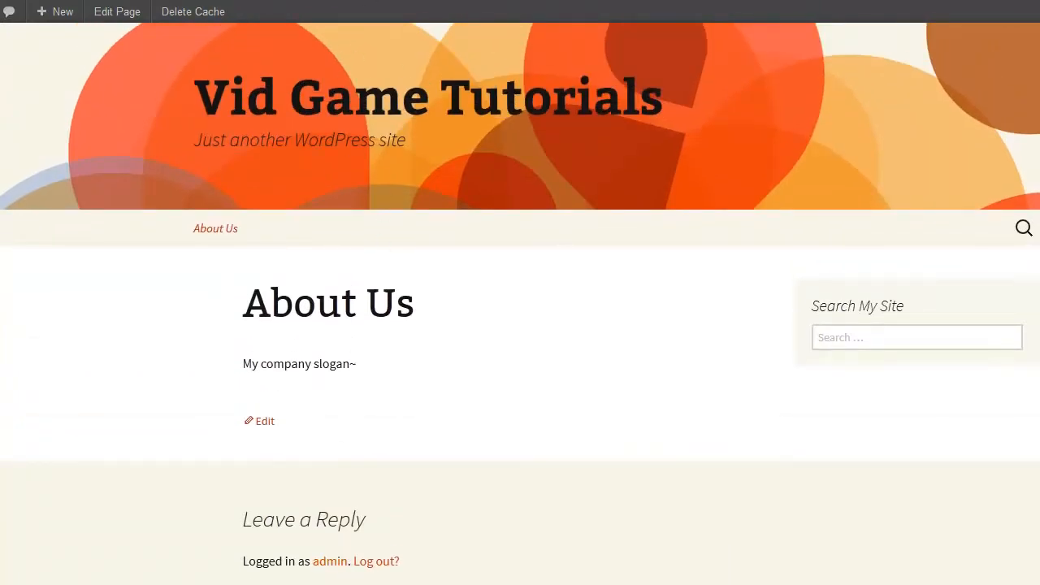
Step: Close the live site view and show the list of all pages in the admin area
{"action": "key", "text": "ctrl+w"}
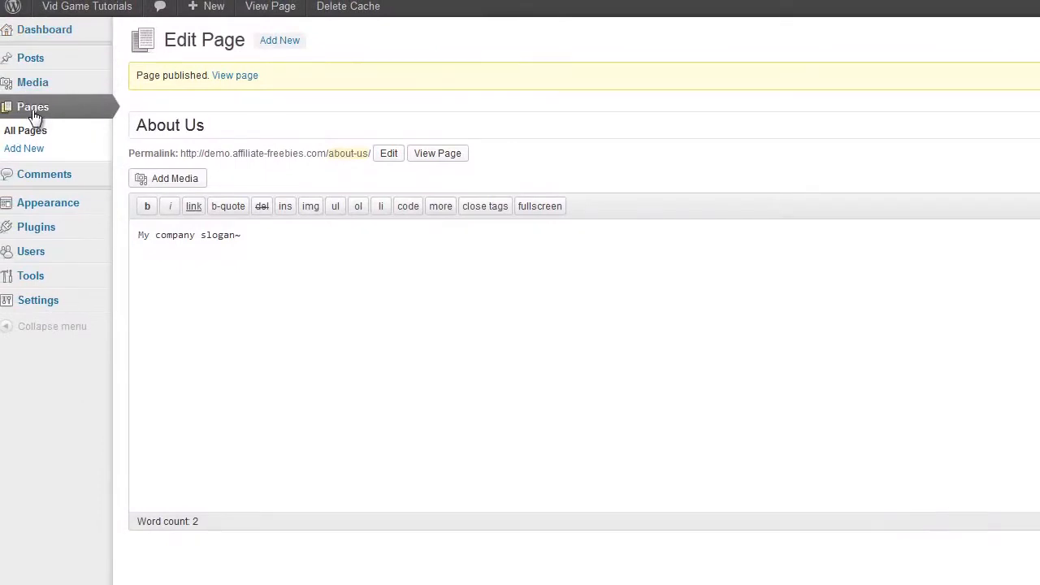
{"action": "left_click", "coordinate": [33, 114]}
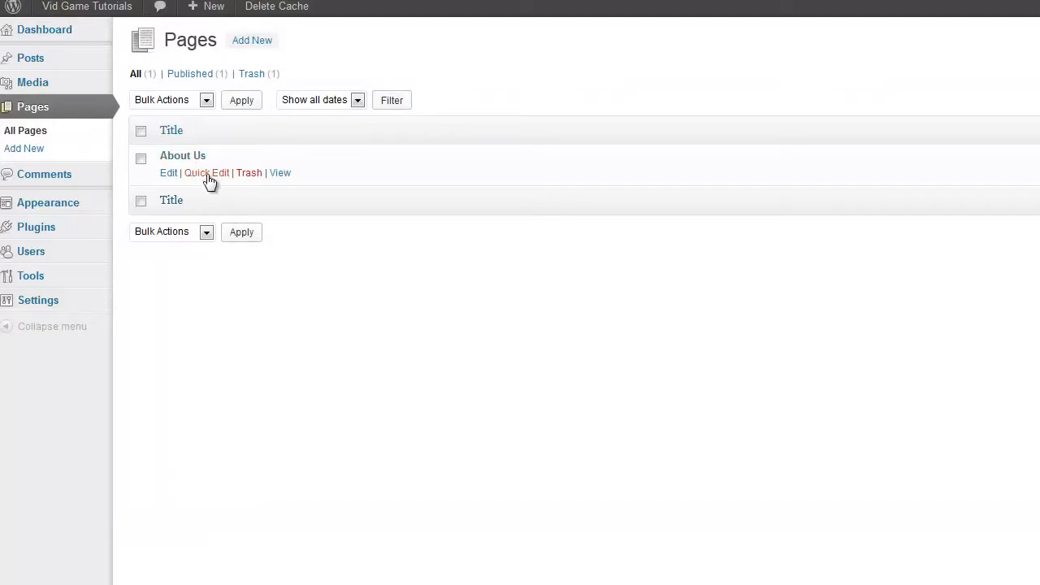
Step: Disable comments on the About Us page through Quick Edit and update the page
{"action": "left_click", "coordinate": [206, 174]}
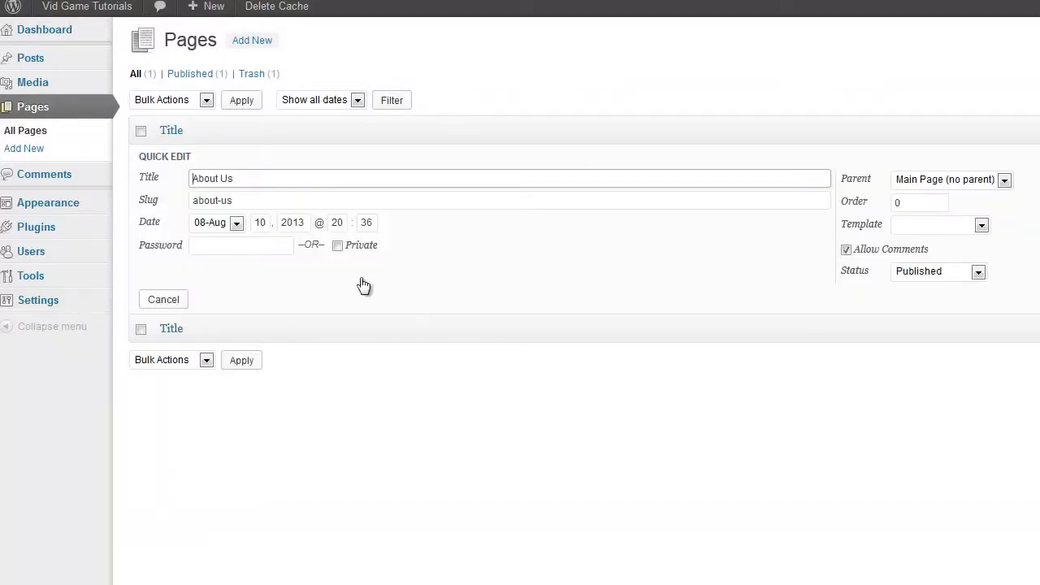
{"action": "left_click", "coordinate": [847, 251]}
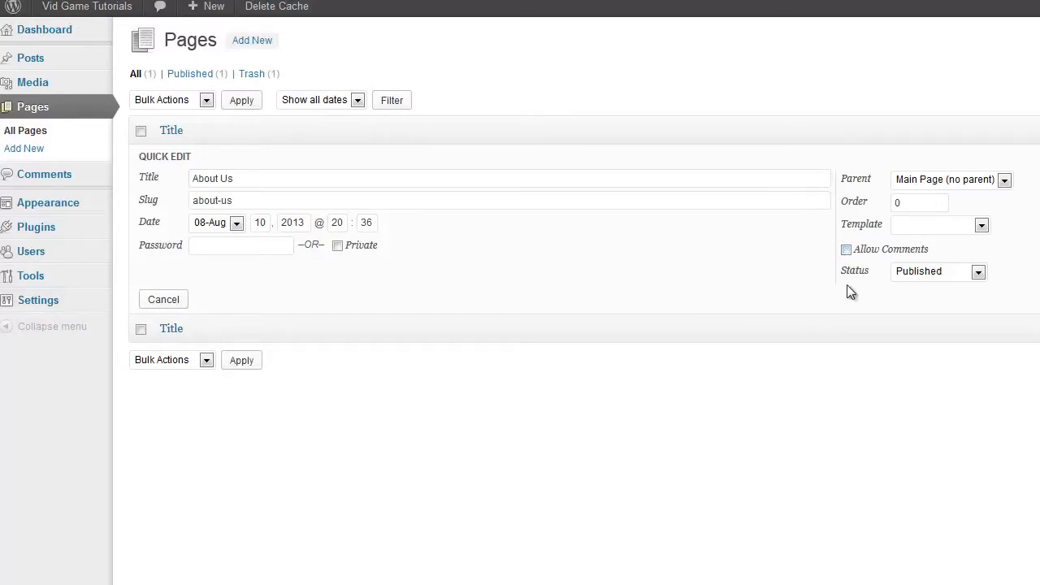
{"action": "left_click", "coordinate": [1039, 299]}
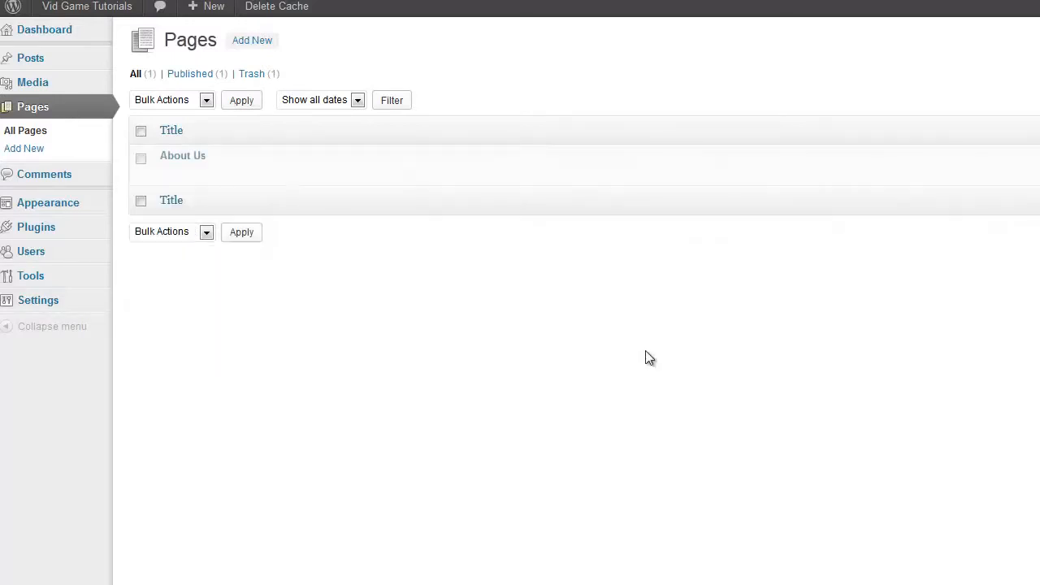
Step: Examine the password field and parent page options in the About Us page's Quick Edit settings
{"action": "mouse_move", "coordinate": [244, 184]}
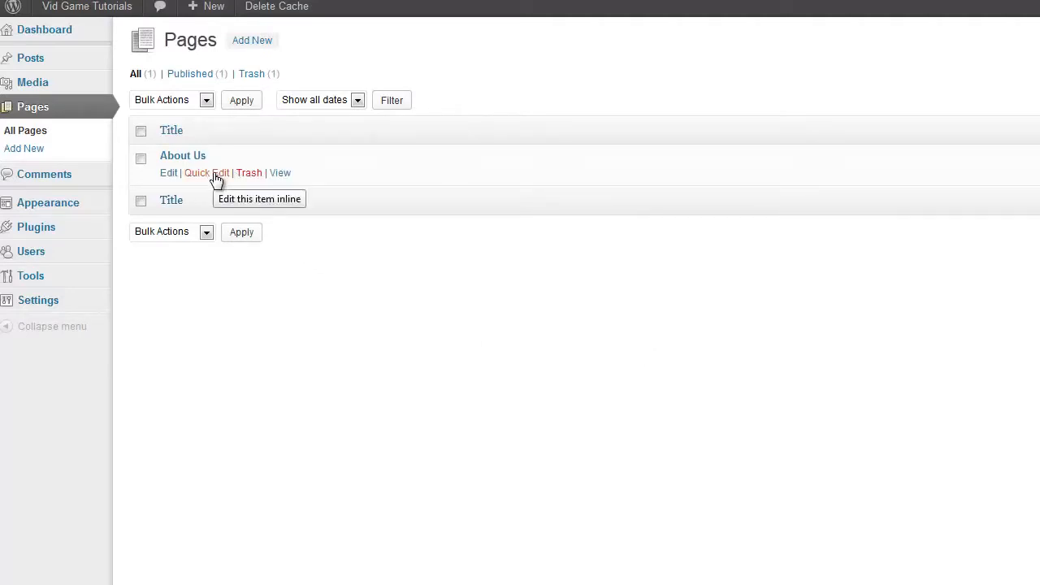
{"action": "left_click", "coordinate": [217, 174]}
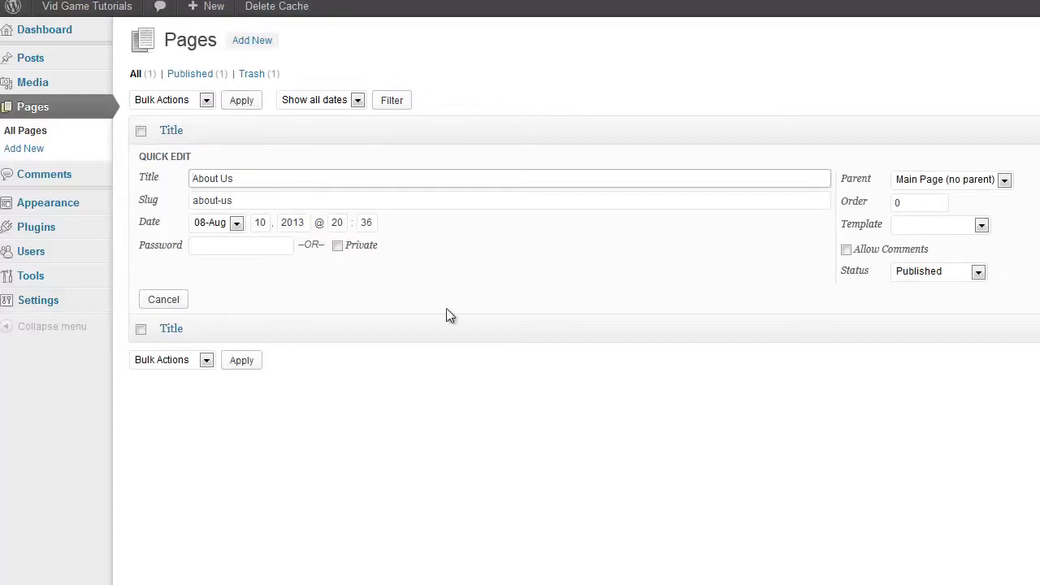
{"action": "left_click", "coordinate": [223, 246]}
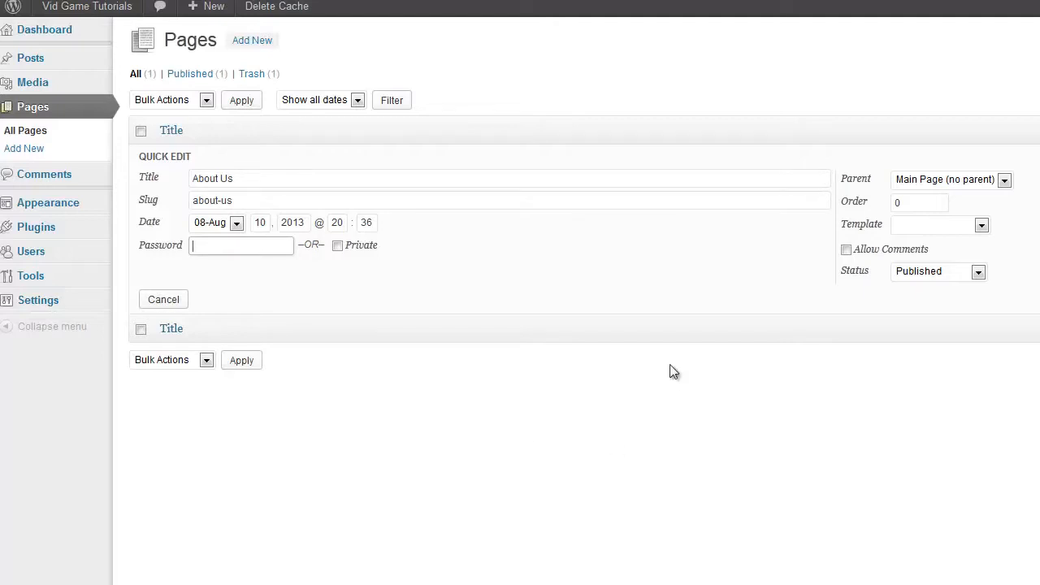
{"action": "left_click", "coordinate": [979, 181]}
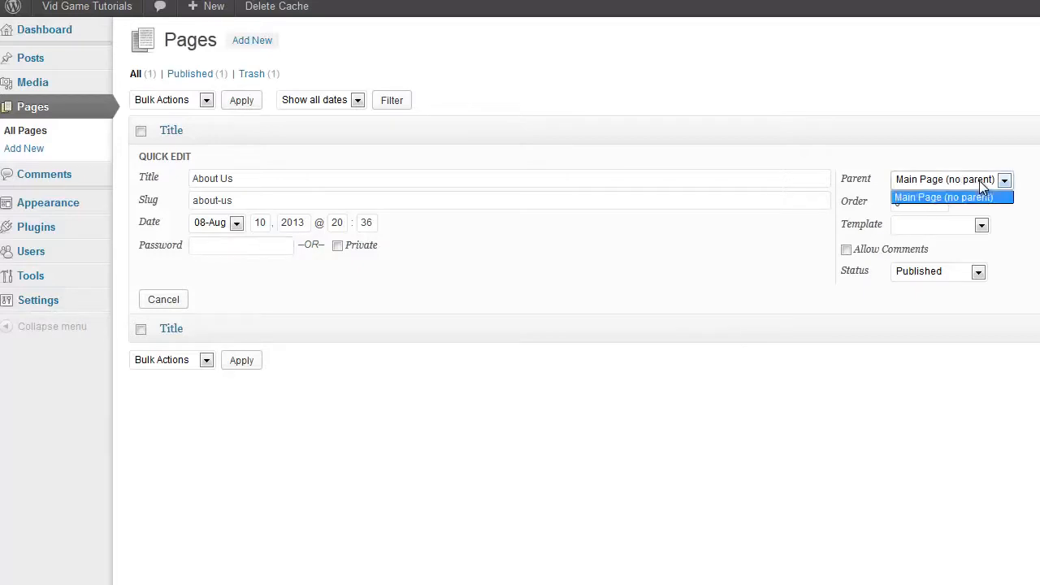
{"action": "left_click", "coordinate": [663, 335]}
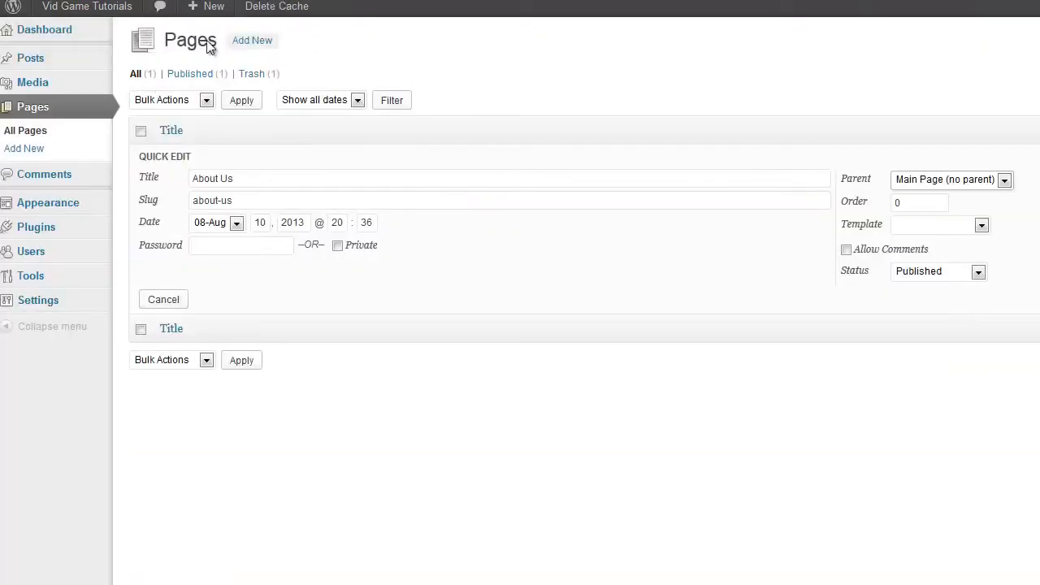
Step: Create a new page titled "Contact Us" with short body text and publish it
{"action": "left_click", "coordinate": [269, 45]}
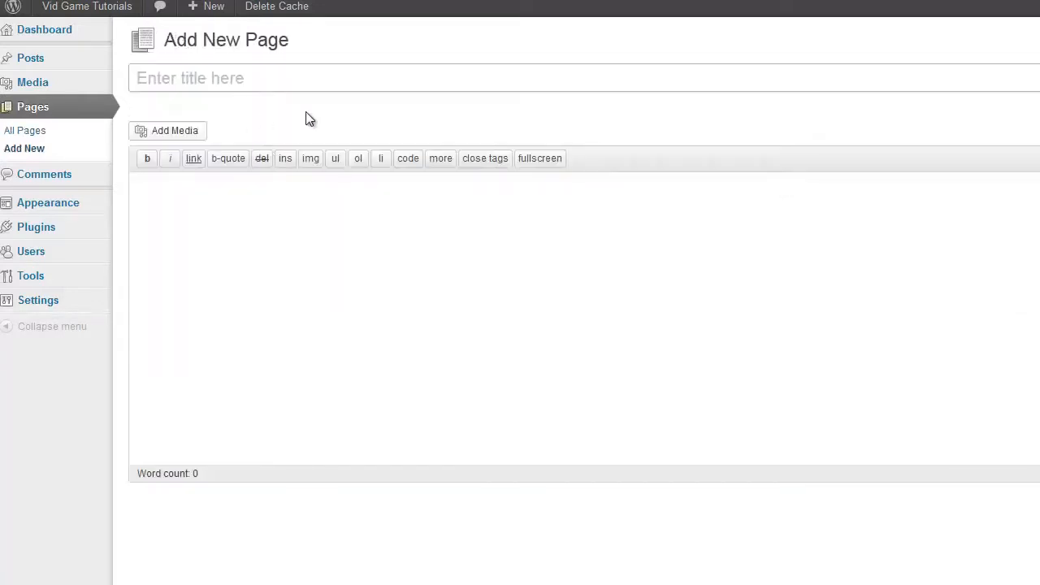
{"action": "type", "text": "Conta"}
{"action": "type", "text": "ct Us"}
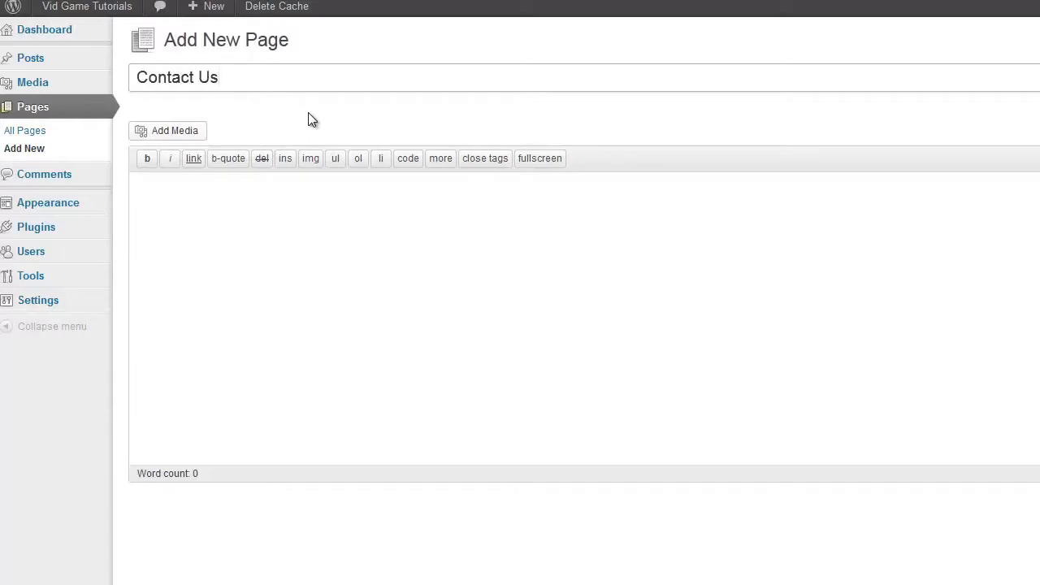
{"action": "left_click", "coordinate": [451, 334]}
{"action": "type", "text": "1"}
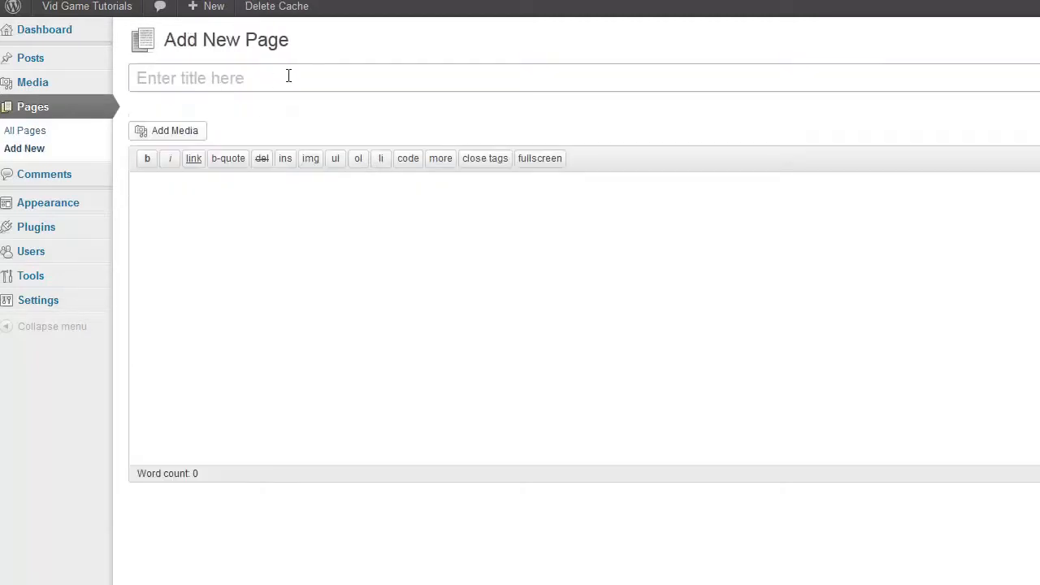
Step: Title another new page "Contact" plus the first contact person's first name, and enter that name in lowercase as its content
{"action": "left_click", "coordinate": [288, 76]}
{"action": "type", "text": "Contact"}
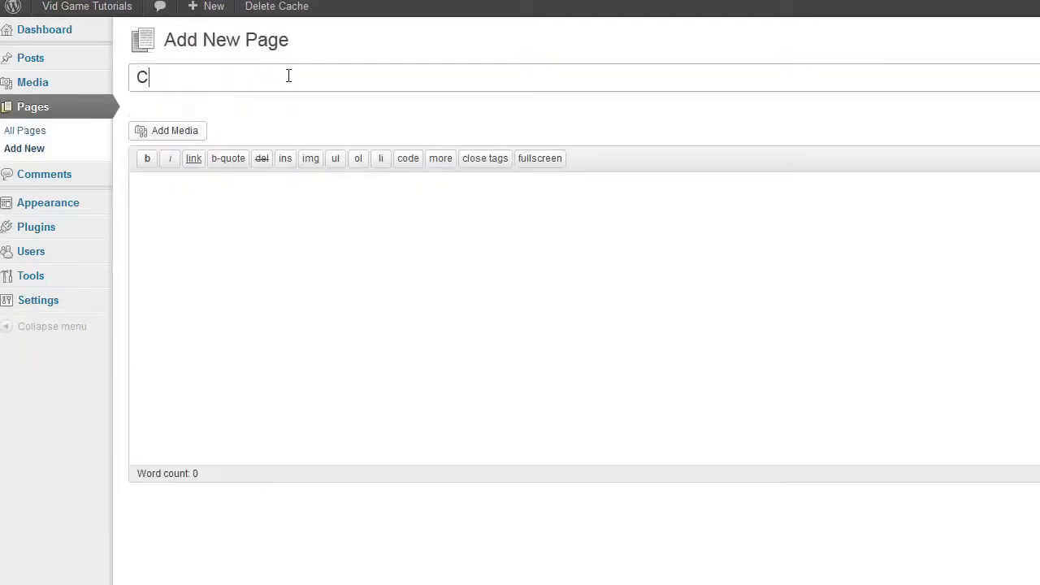
{"action": "type", "text": " Jim"}
{"action": "left_click", "coordinate": [265, 260]}
{"action": "type", "text": "jim"}
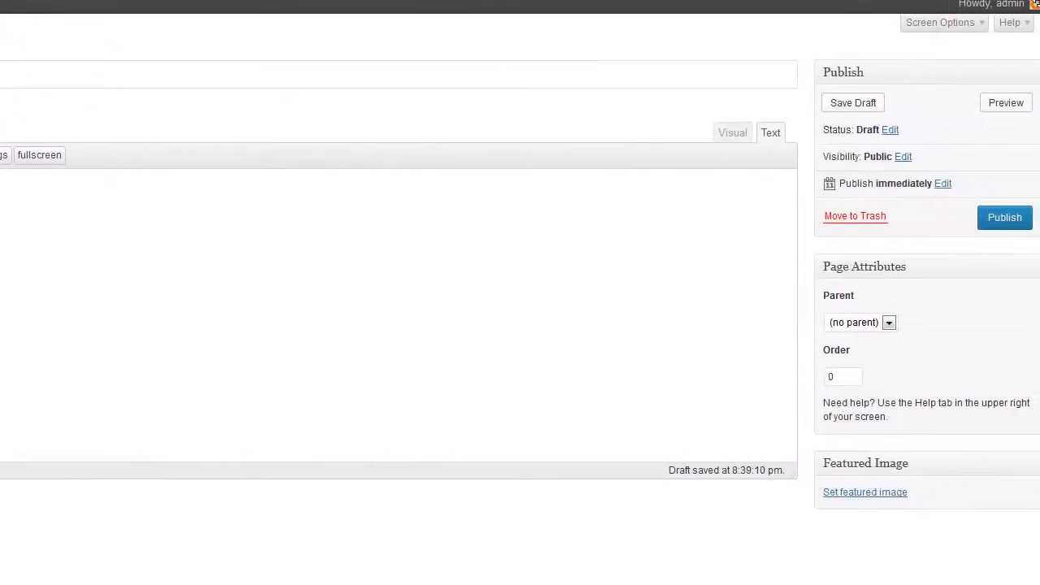
Step: Set Contact Us as the parent of the first contact person's page and publish it
{"action": "left_click", "coordinate": [891, 325]}
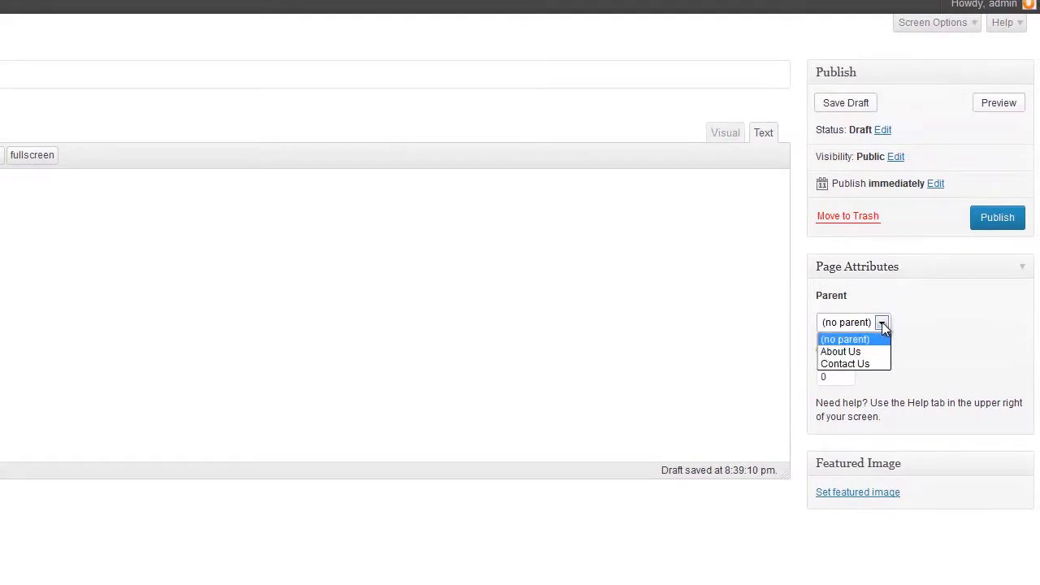
{"action": "left_click", "coordinate": [849, 362]}
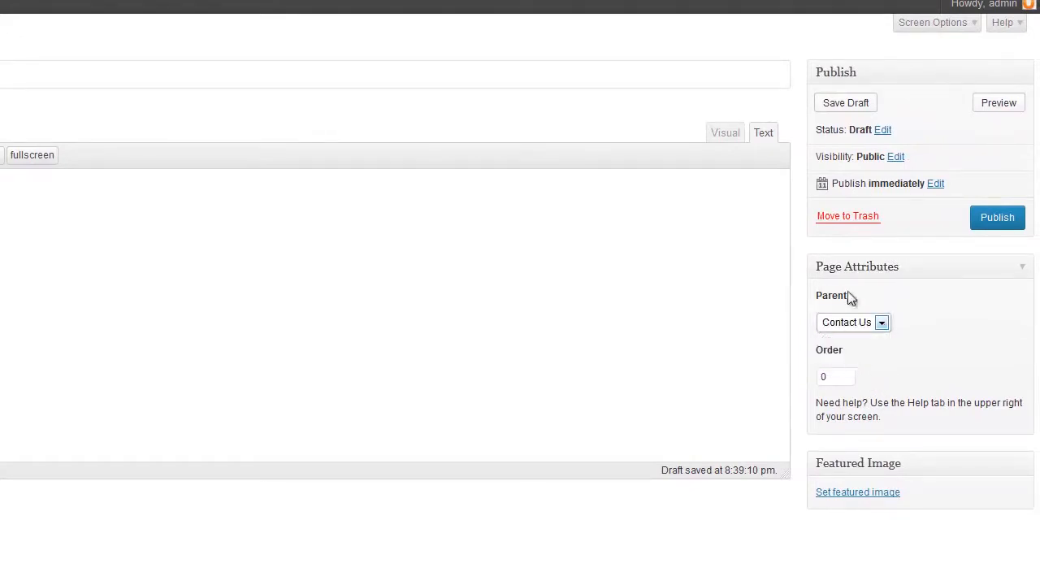
{"action": "left_click", "coordinate": [997, 221]}
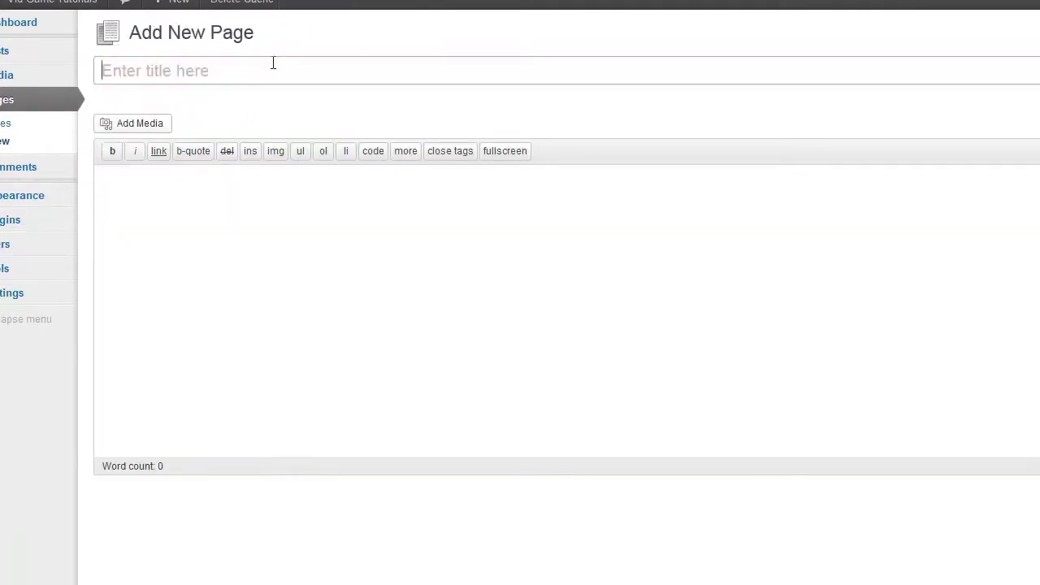
Step: Title a further new page "Contact" plus the second contact person's first name, and enter that name in lowercase as its content
{"action": "type", "text": "Contact"}
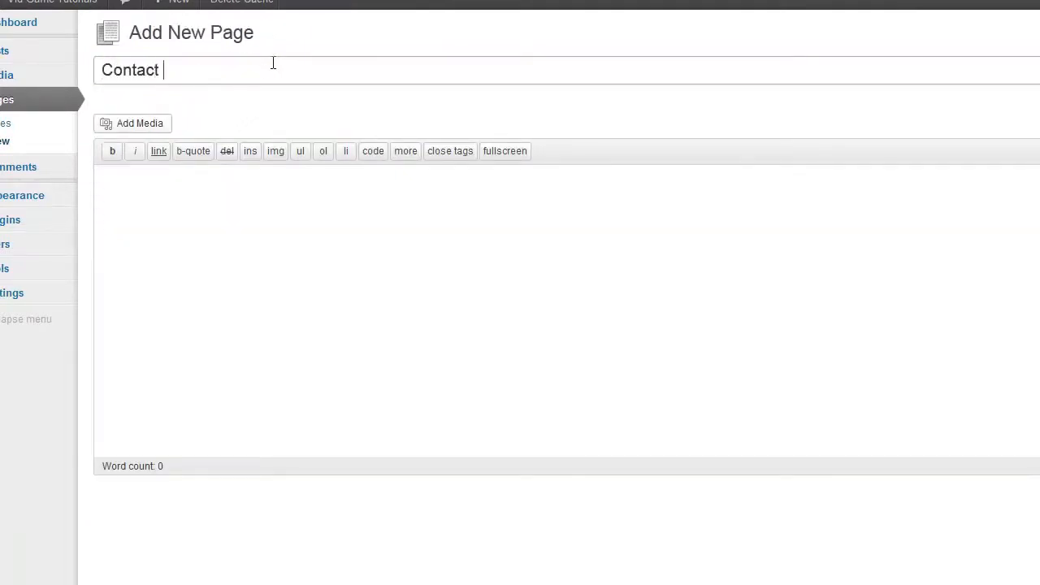
{"action": "type", "text": " Mark"}
{"action": "left_click", "coordinate": [314, 272]}
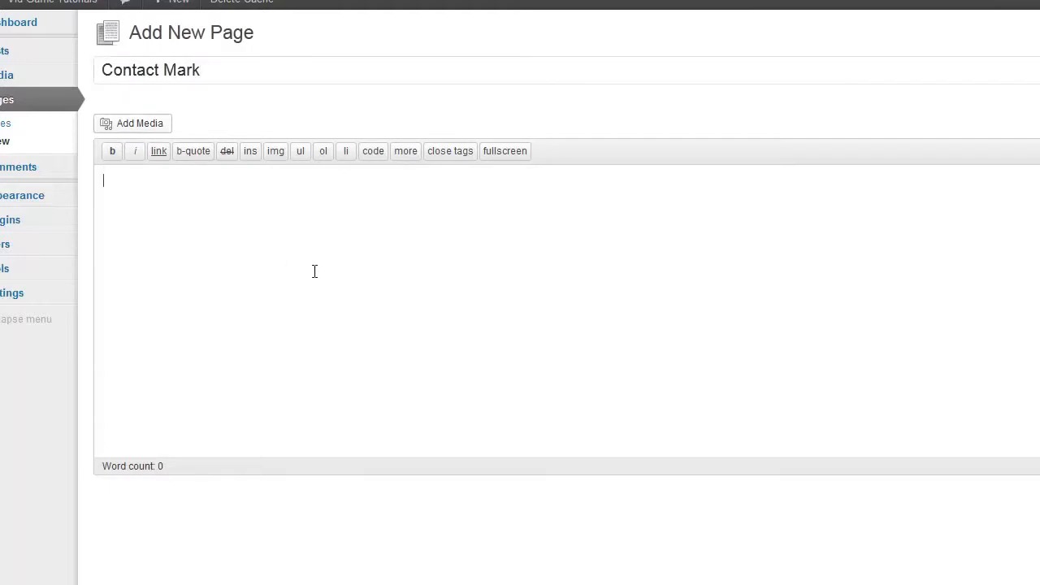
{"action": "type", "text": "mark"}
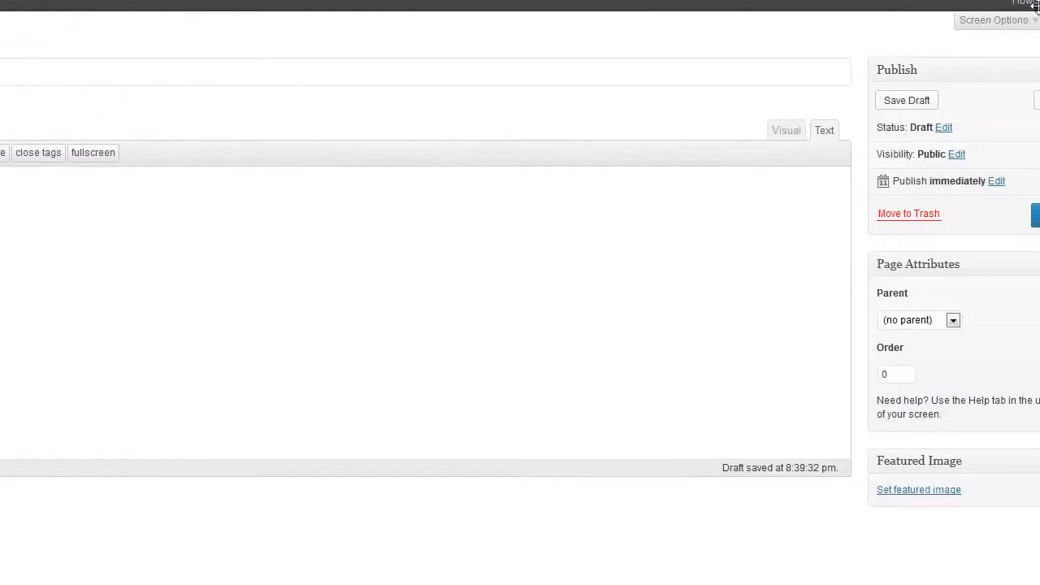
Step: Make Contact Us the parent of the second contact person's page and publish it
{"action": "left_click", "coordinate": [893, 322]}
{"action": "left_click", "coordinate": [866, 363]}
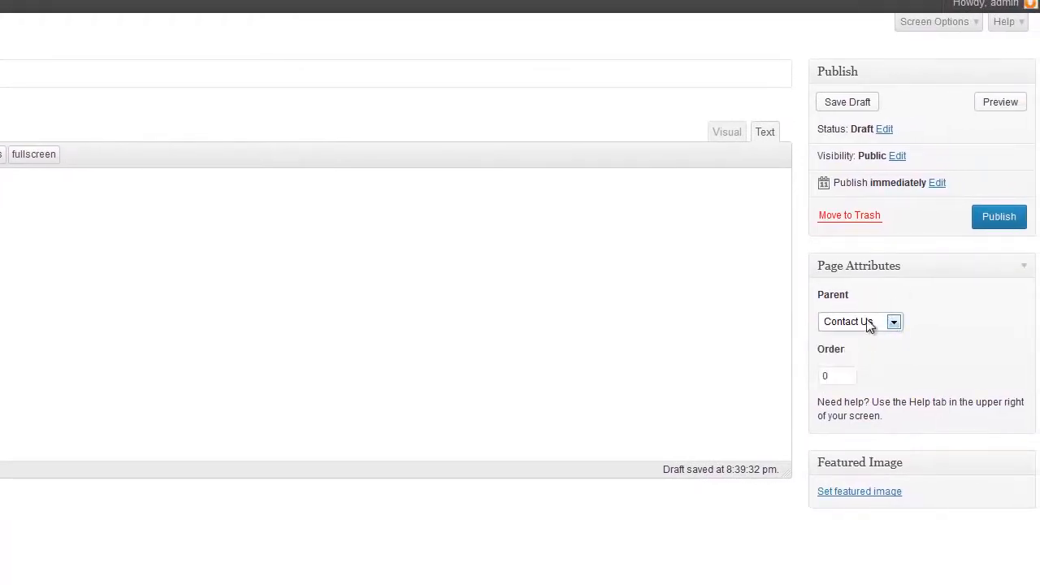
{"action": "left_click", "coordinate": [982, 220]}
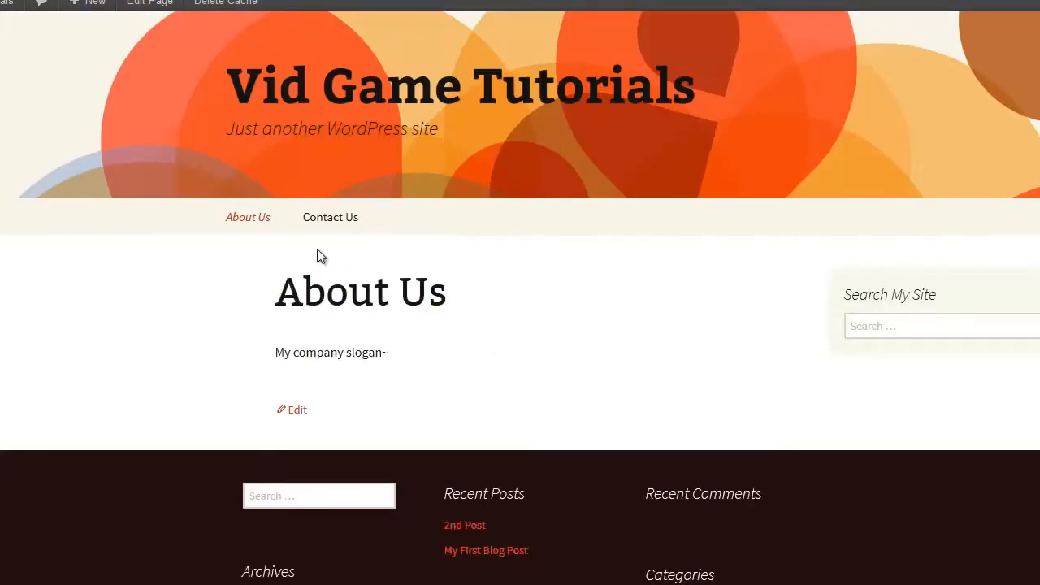
Step: Open the first contact person's page from the Contact Us submenu on the live site and check its content
{"action": "mouse_move", "coordinate": [331, 241]}
{"action": "mouse_move", "coordinate": [333, 217]}
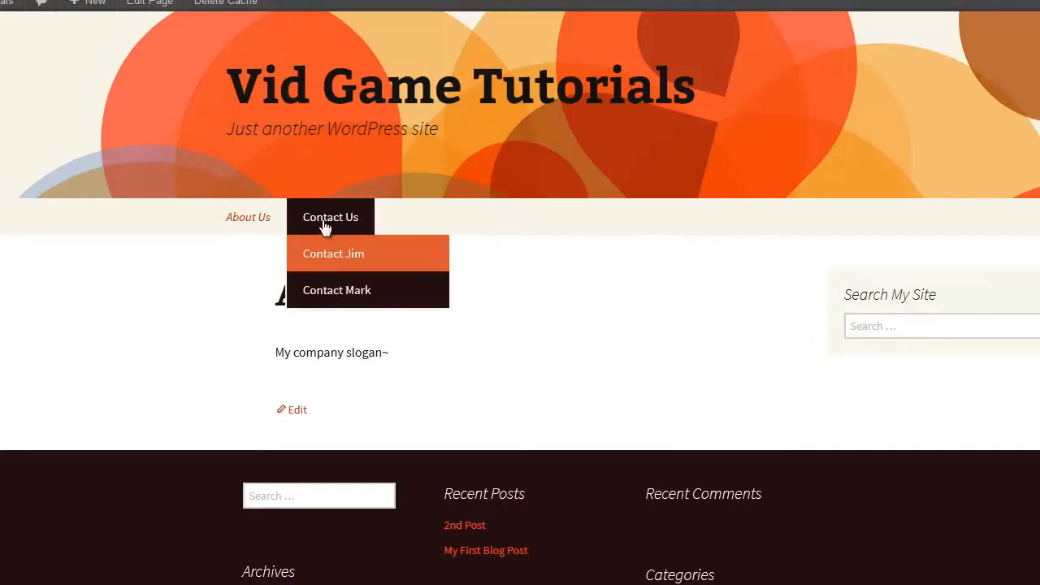
{"action": "left_click", "coordinate": [339, 255]}
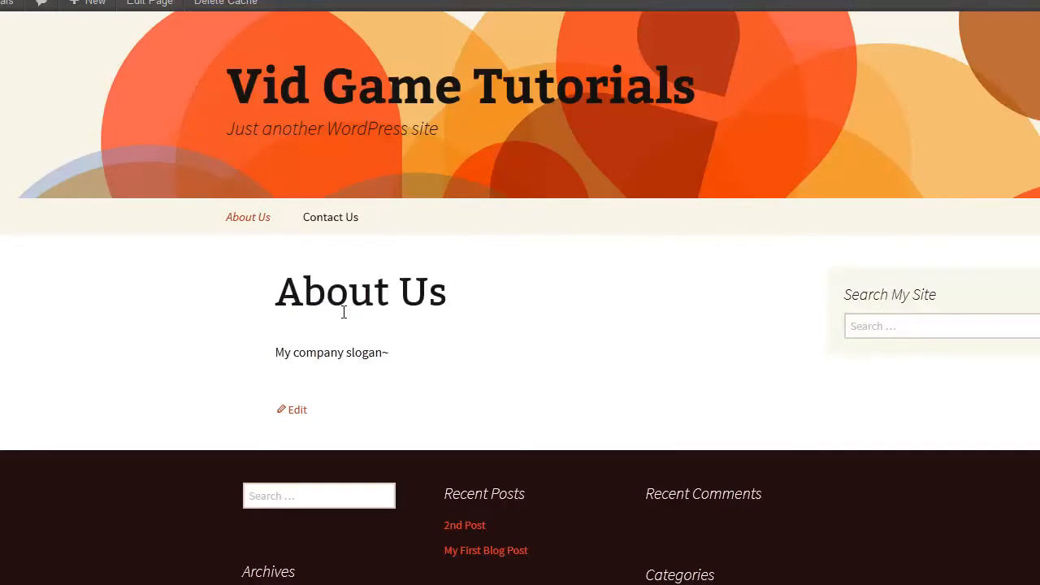
{"action": "left_click_drag", "start_coordinate": [328, 352], "coordinate": [258, 343]}
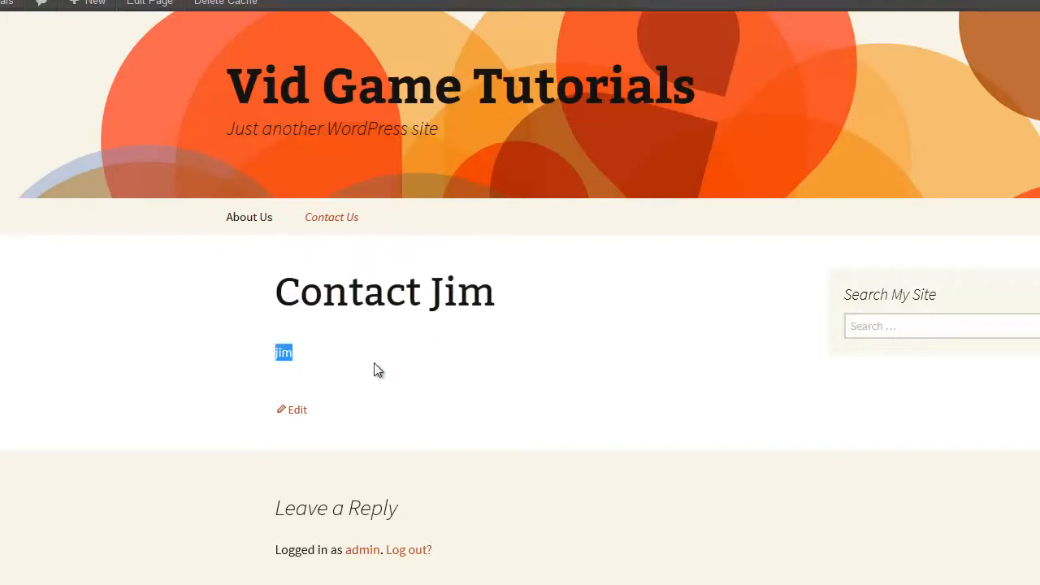
{"action": "left_click", "coordinate": [374, 363]}
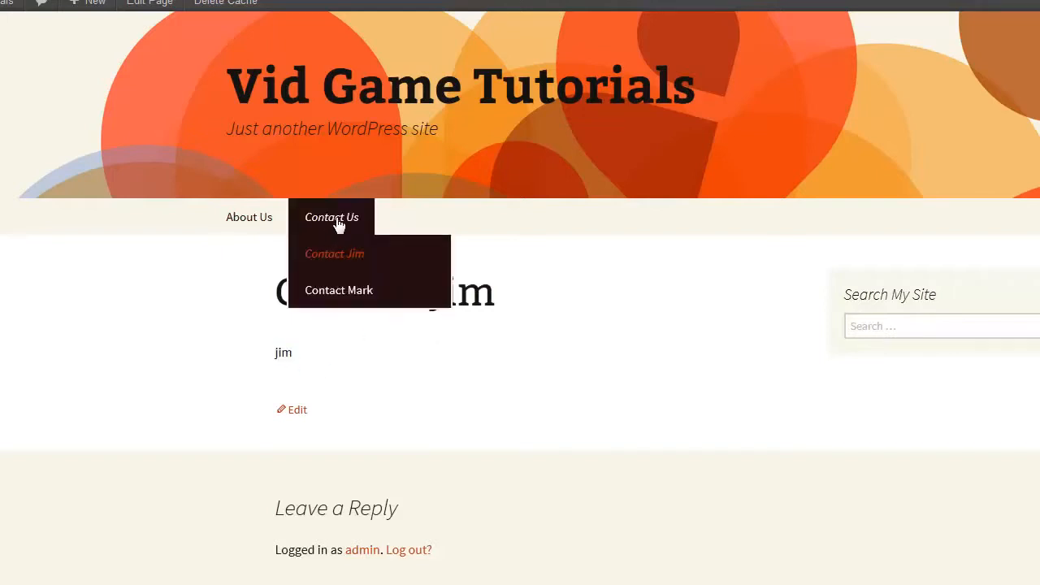
Step: Check the subpages listed under Contact Us in the site's navigation menu
{"action": "mouse_move", "coordinate": [340, 255]}
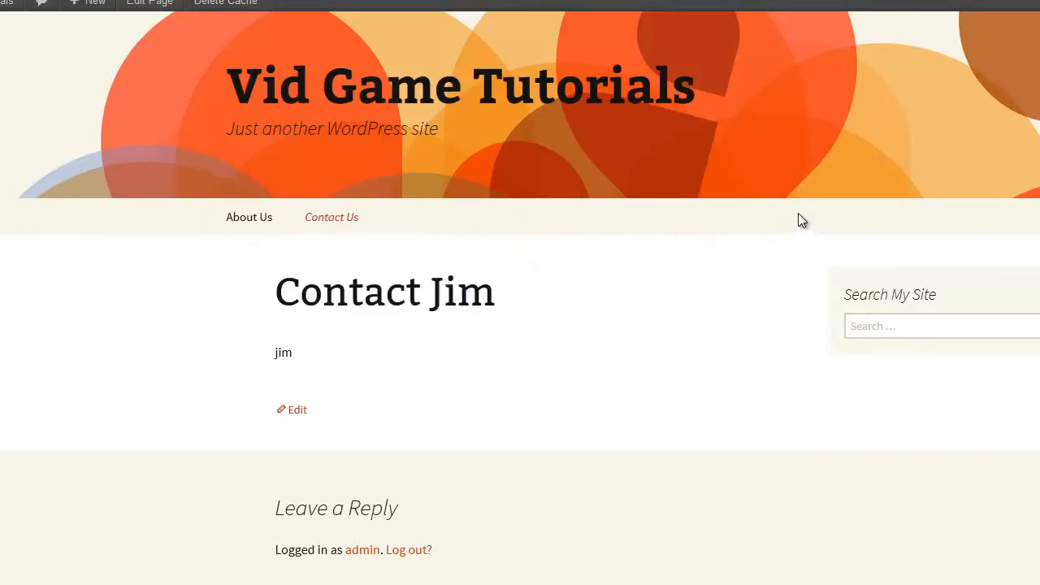
{"action": "mouse_move", "coordinate": [351, 236]}
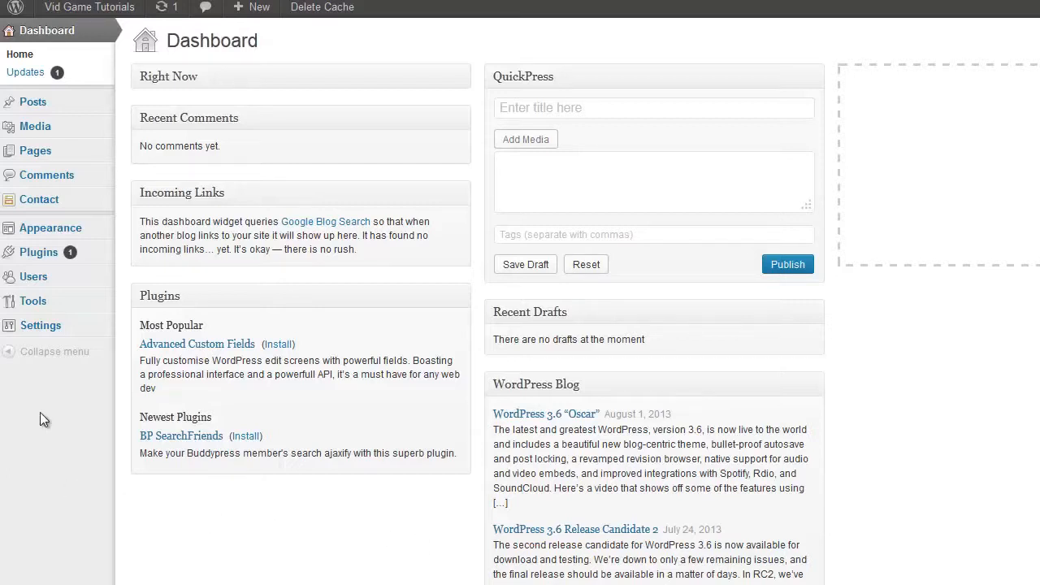
Step: Open the General Settings and compare the site title and tagline with the live site
{"action": "mouse_move", "coordinate": [42, 331]}
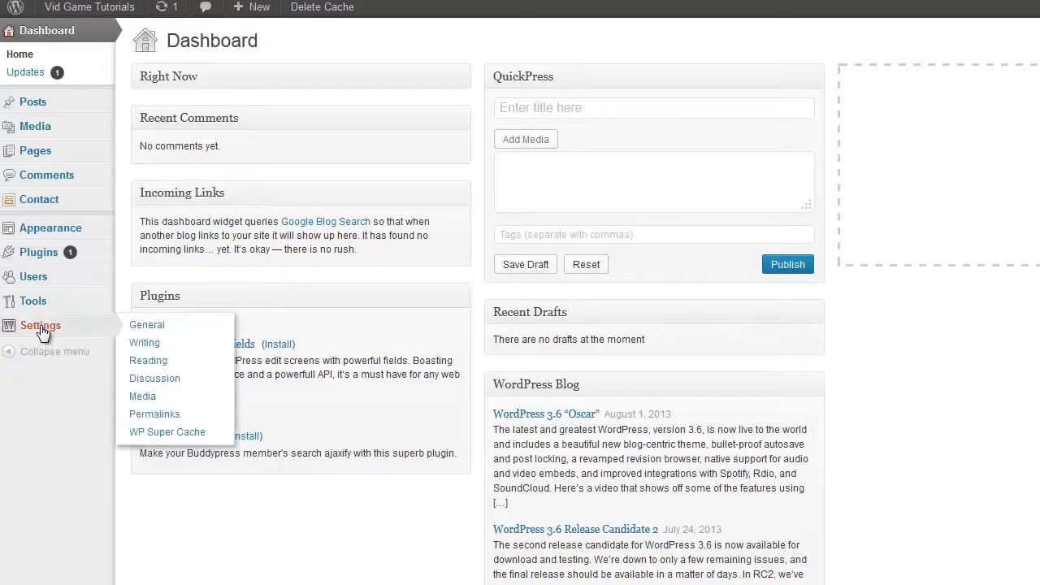
{"action": "left_click", "coordinate": [43, 329]}
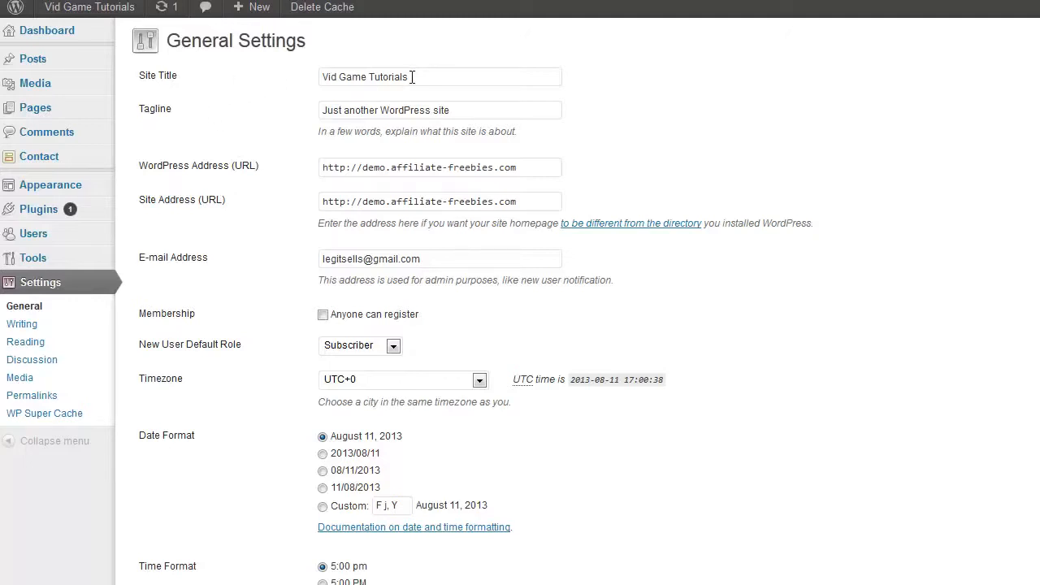
{"action": "left_click_drag", "start_coordinate": [409, 78], "coordinate": [337, 78]}
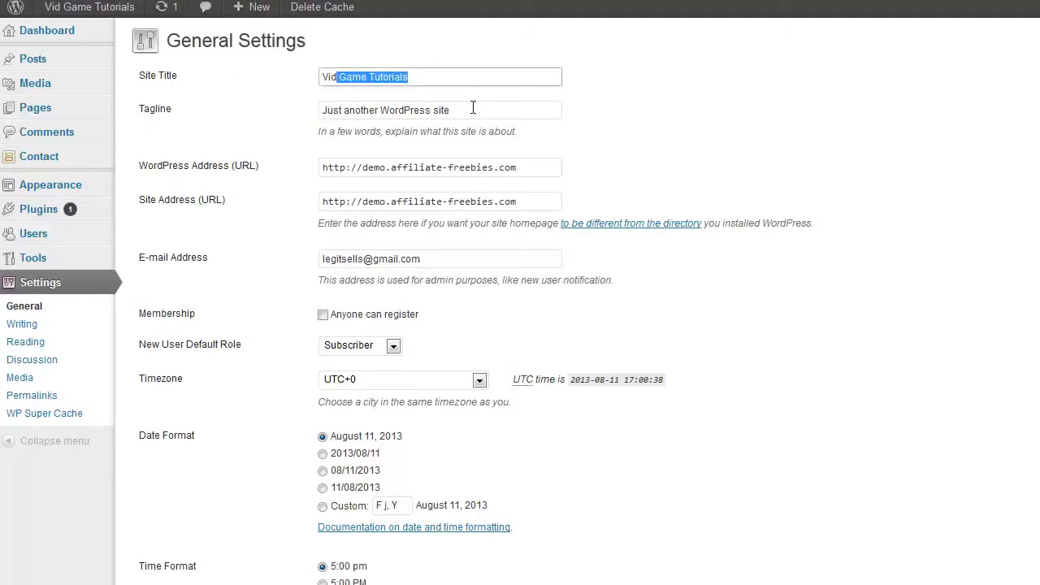
{"action": "left_click_drag", "start_coordinate": [467, 108], "coordinate": [325, 106]}
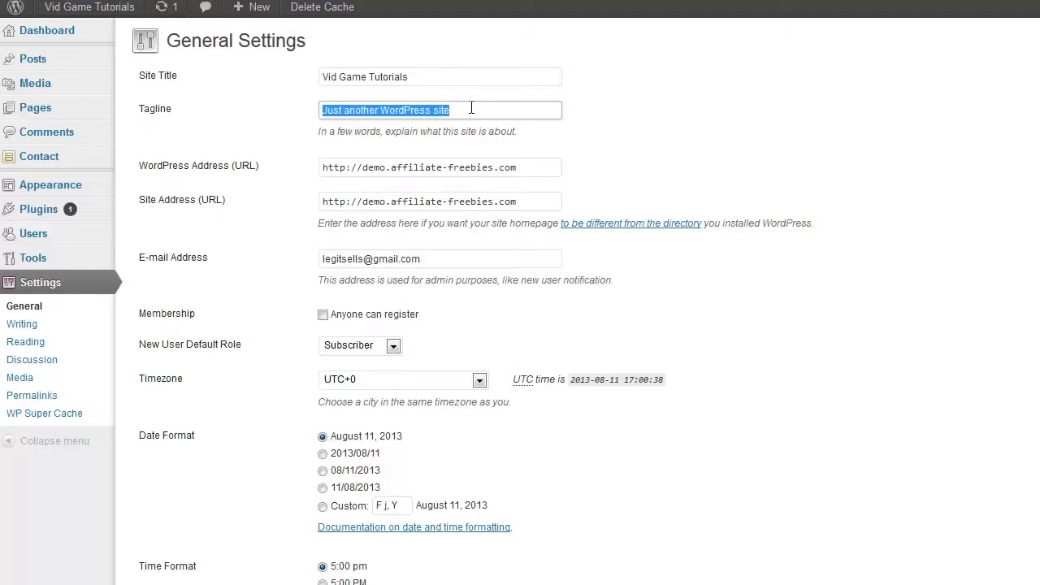
{"action": "left_click_drag", "start_coordinate": [1039, 91], "coordinate": [798, 72]}
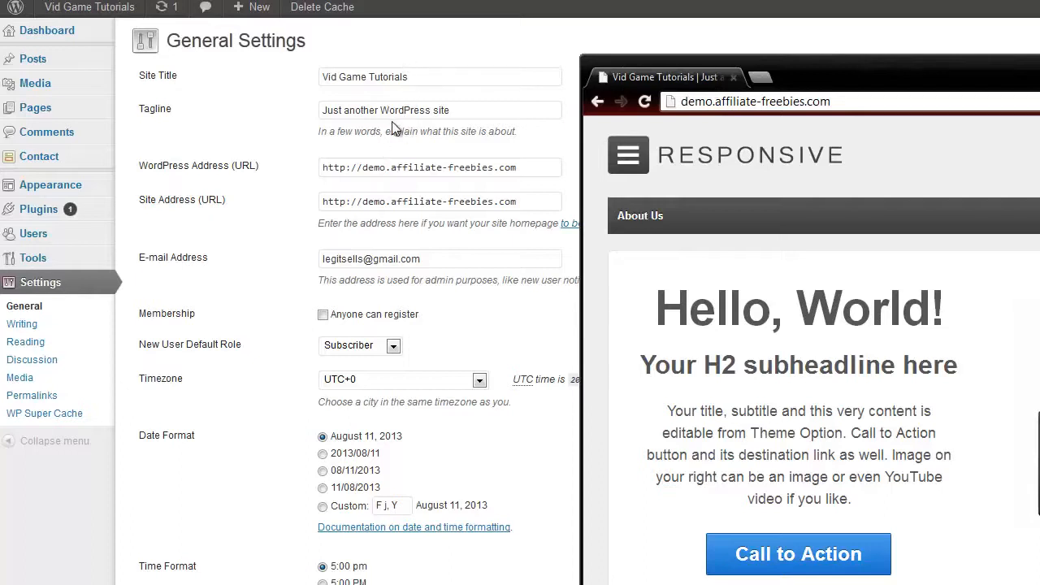
{"action": "left_click_drag", "start_coordinate": [419, 76], "coordinate": [325, 76]}
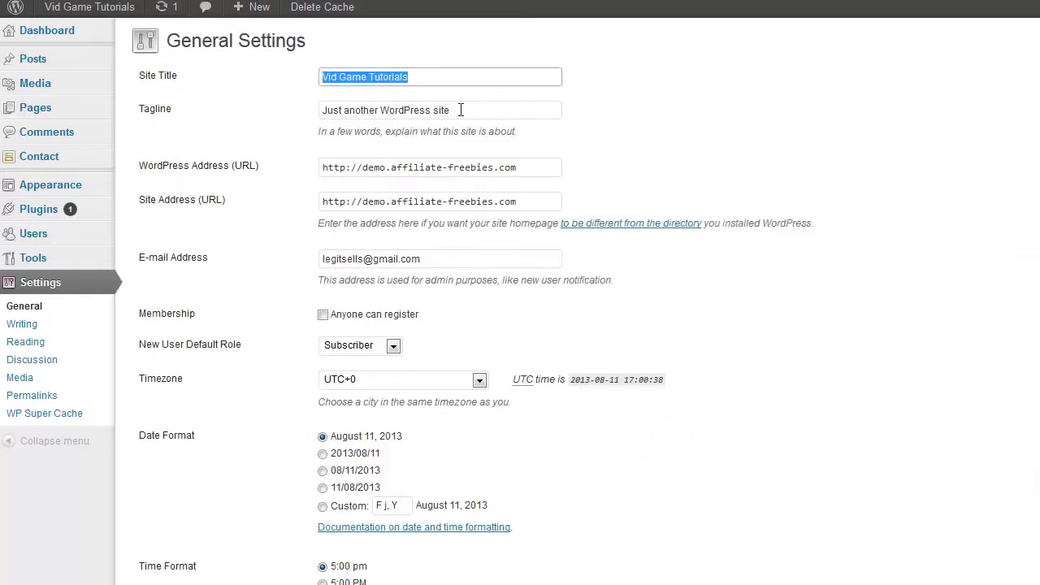
{"action": "left_click_drag", "start_coordinate": [461, 110], "coordinate": [310, 108]}
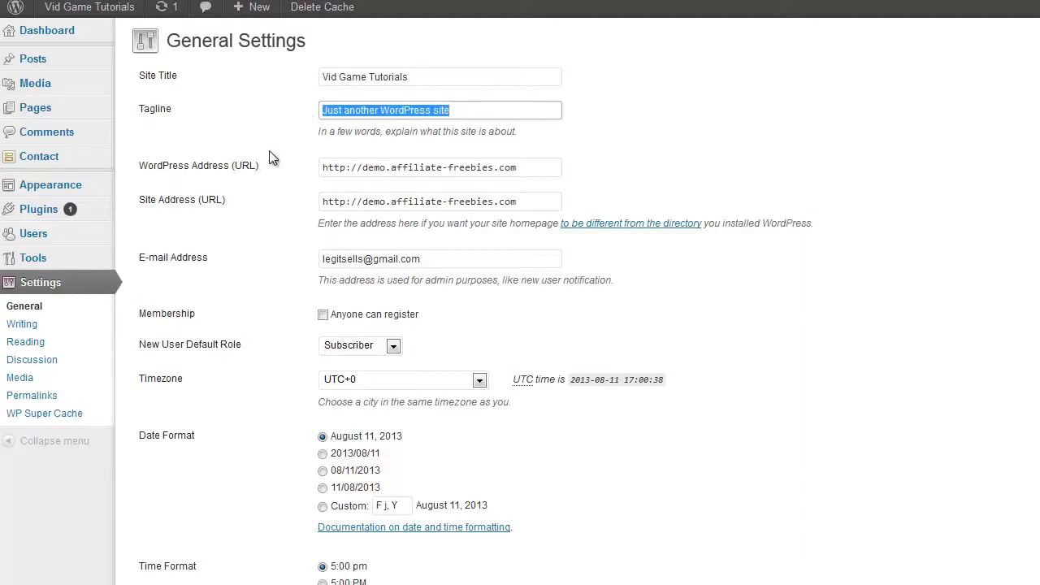
Step: Review the WordPress address, site address and admin e-mail fields in the General Settings
{"action": "left_click", "coordinate": [215, 173]}
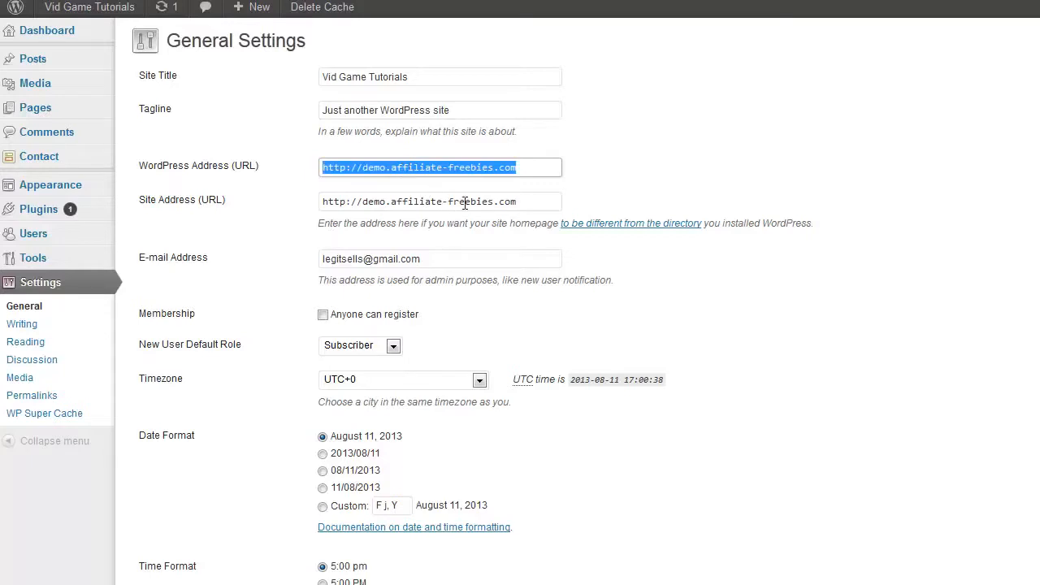
{"action": "left_click", "coordinate": [530, 204]}
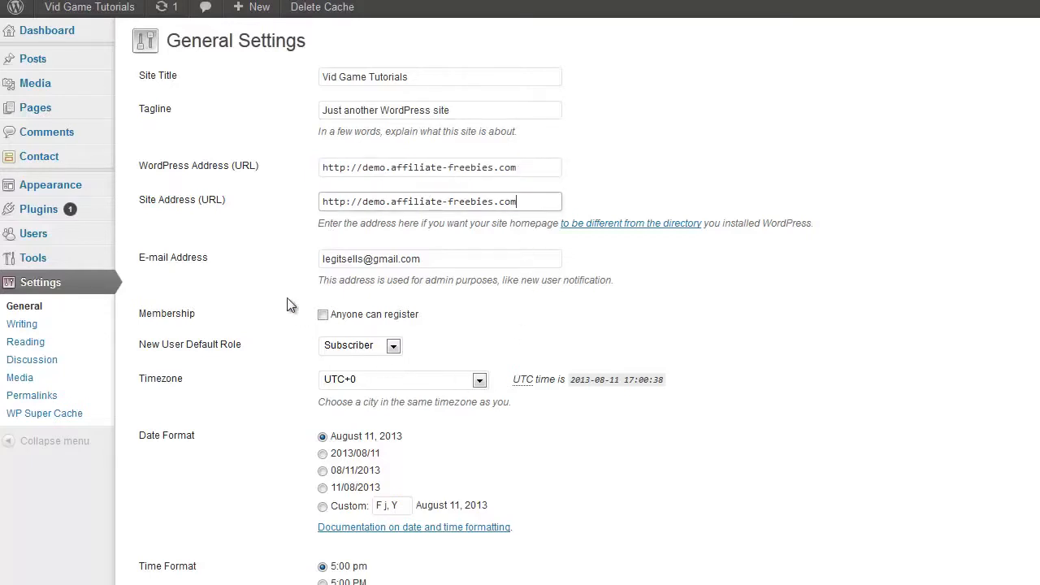
{"action": "left_click", "coordinate": [234, 271]}
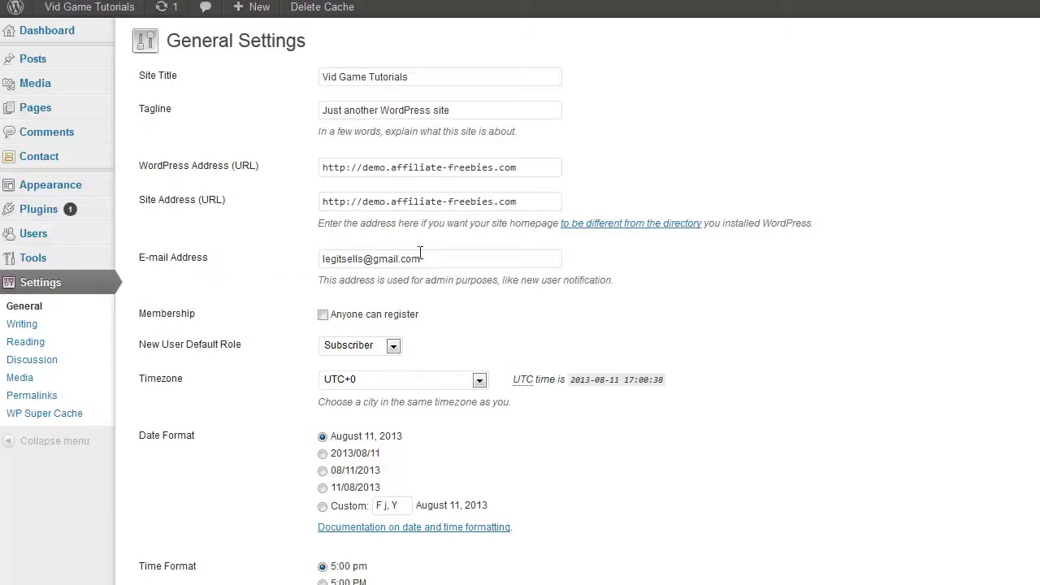
{"action": "left_click", "coordinate": [452, 259]}
{"action": "left_click_drag", "start_coordinate": [452, 258], "coordinate": [352, 258]}
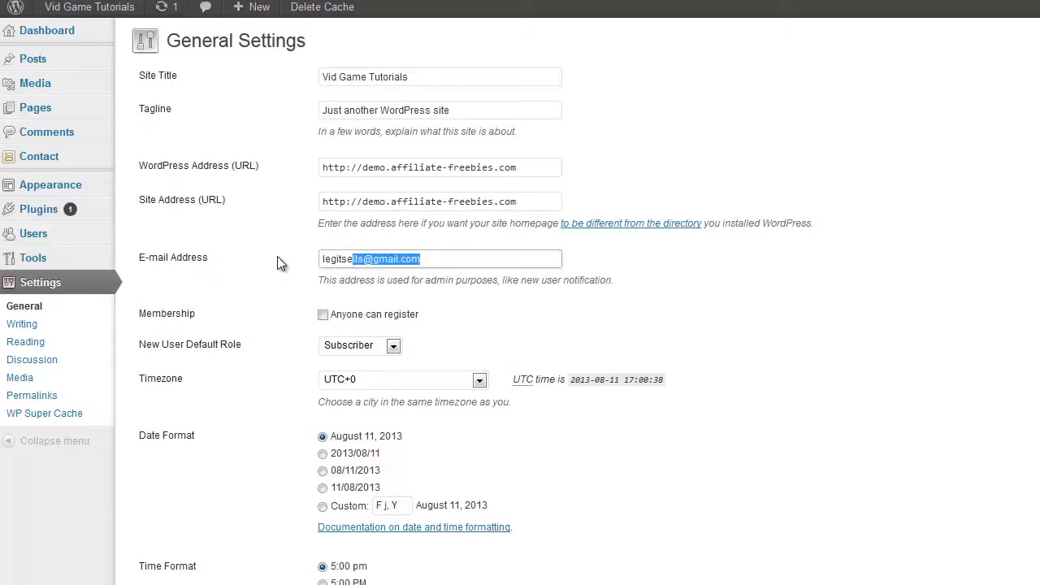
{"action": "left_click", "coordinate": [277, 262]}
Step: Examine the membership option and the roles available as default for new users
{"action": "scroll", "coordinate": [183, 404], "scroll_direction": "down", "scroll_amount": 1}
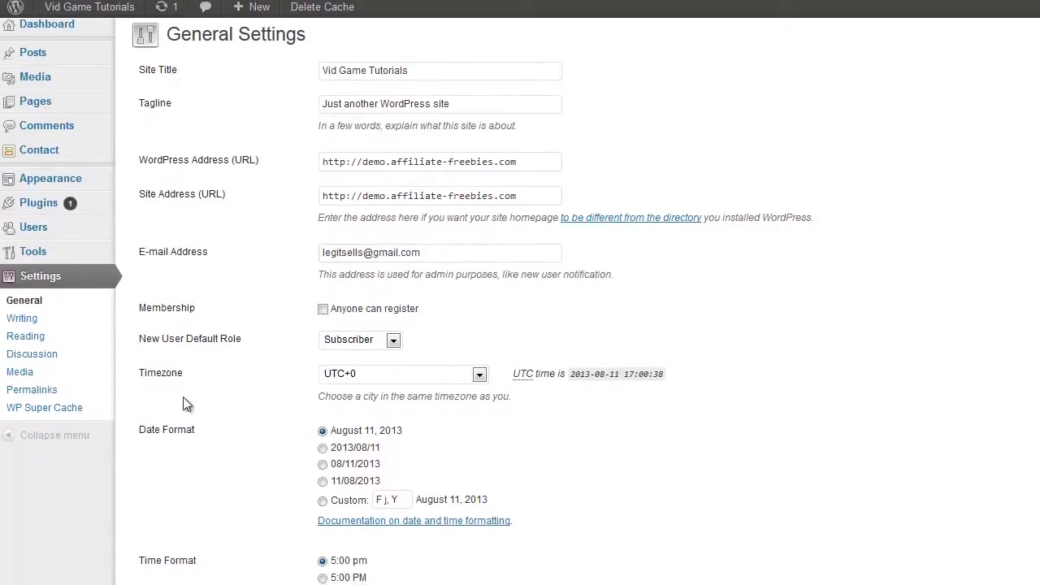
{"action": "left_click", "coordinate": [324, 309]}
{"action": "left_click", "coordinate": [324, 310]}
{"action": "left_click", "coordinate": [393, 341]}
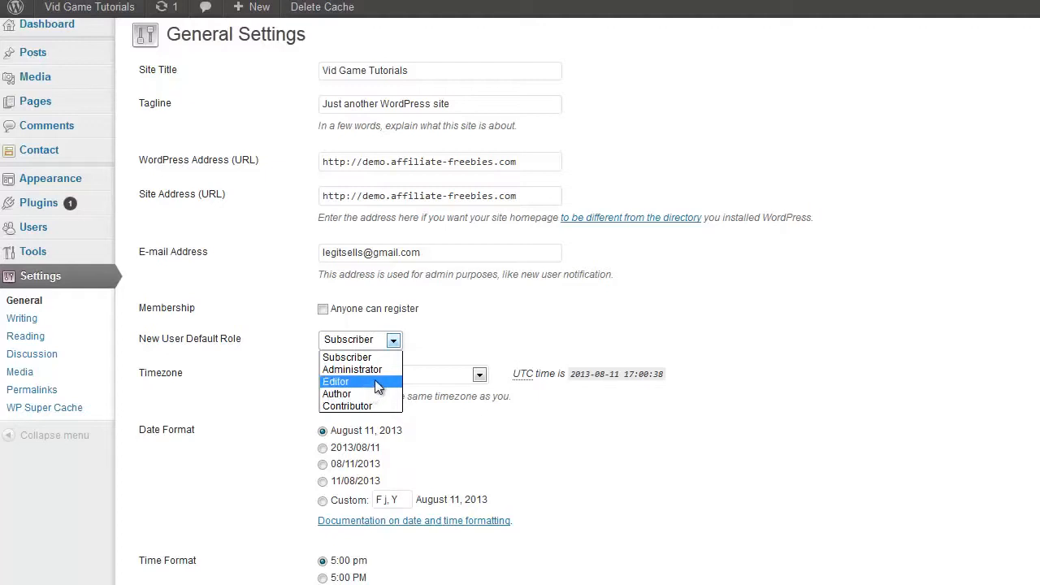
{"action": "left_click", "coordinate": [394, 340]}
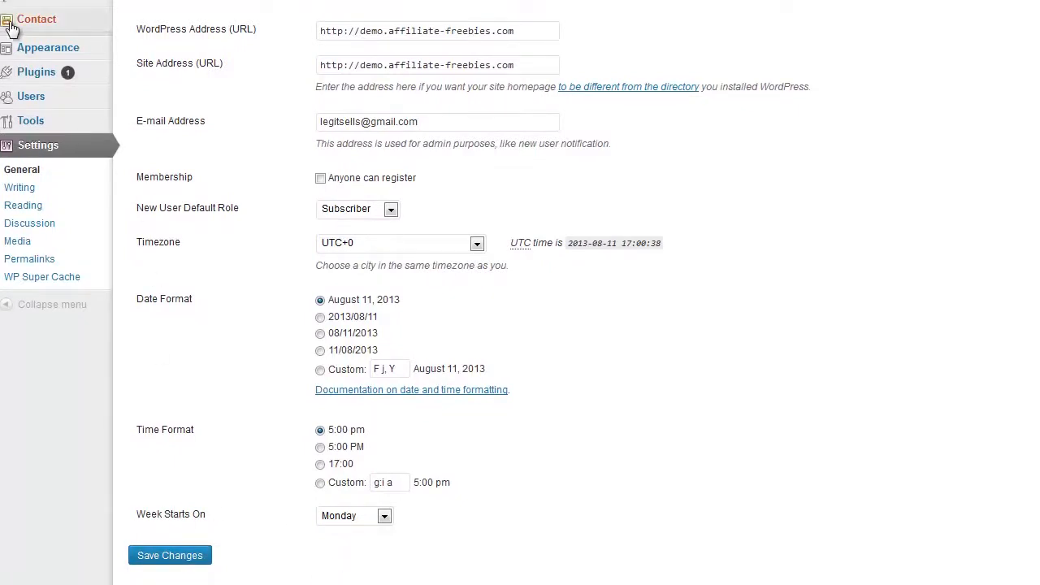
Step: Open the Writing Settings and review them down to the update services
{"action": "left_click", "coordinate": [19, 187]}
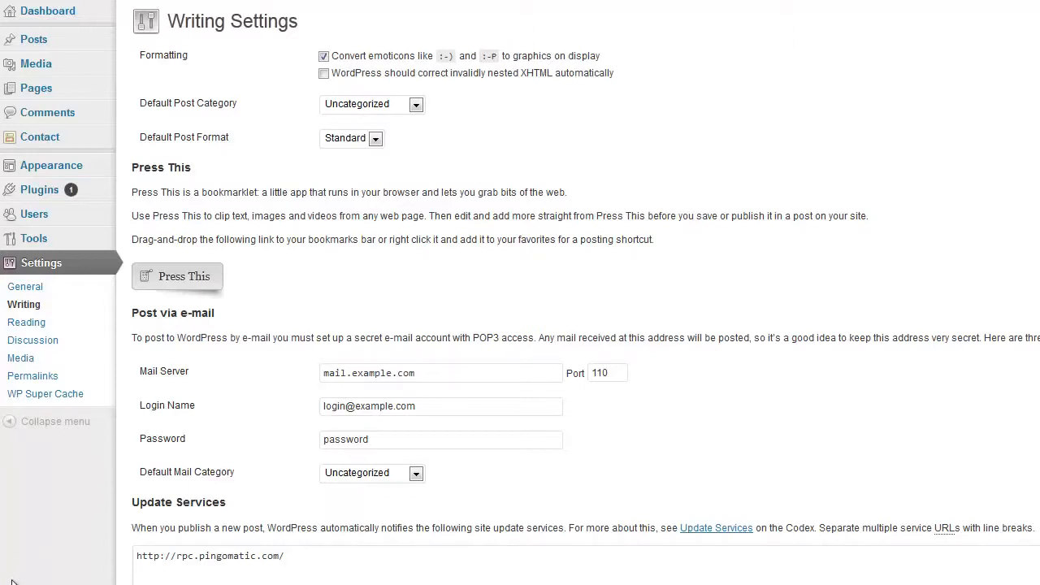
{"action": "scroll", "coordinate": [7, 581], "scroll_direction": "down", "scroll_amount": 2}
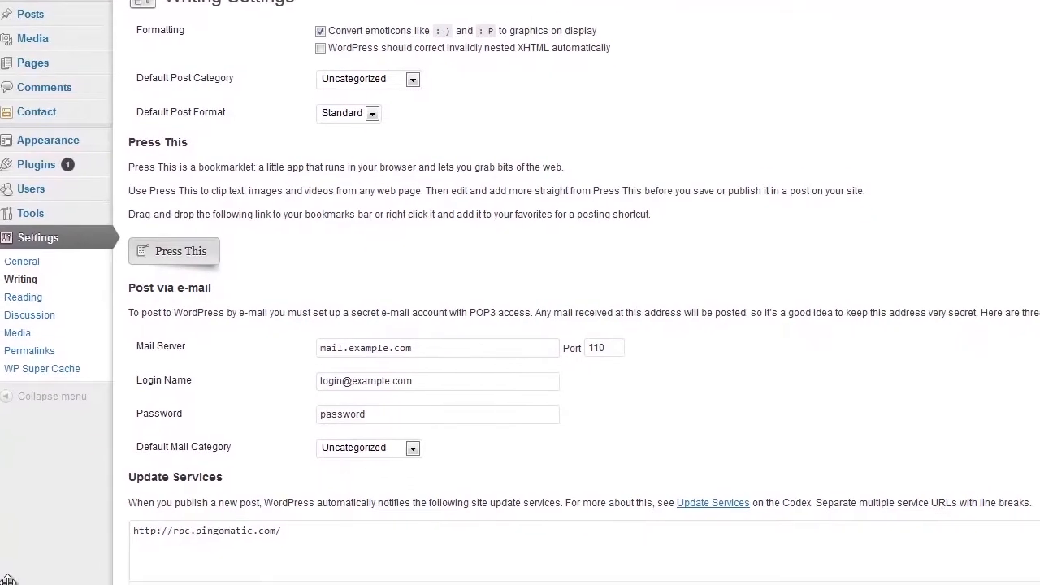
{"action": "scroll", "coordinate": [7, 581], "scroll_direction": "down", "scroll_amount": 1}
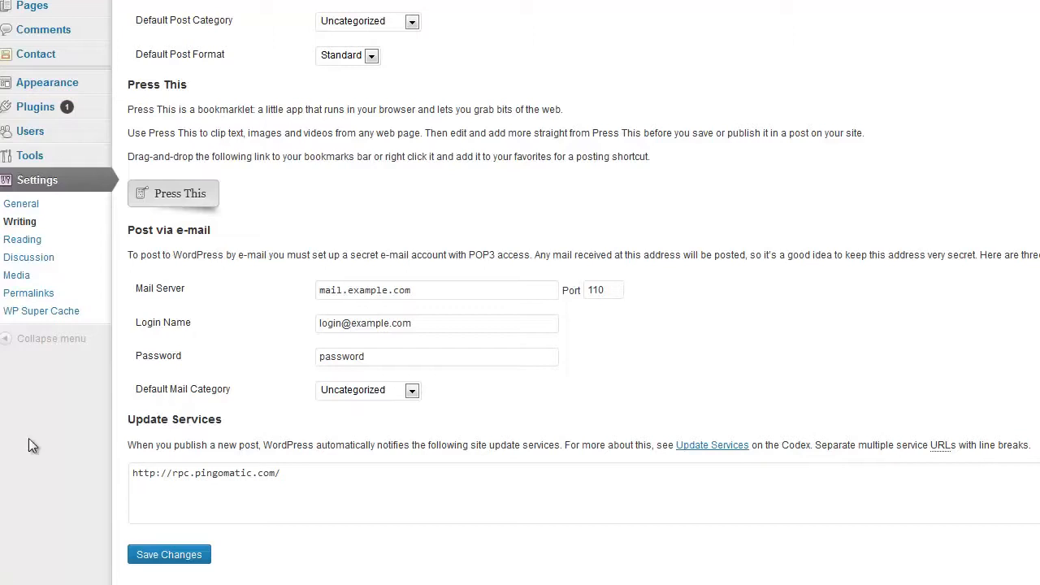
Step: In the Reading Settings, make the site display a static page with About Us as the front page, and save
{"action": "left_click", "coordinate": [48, 242]}
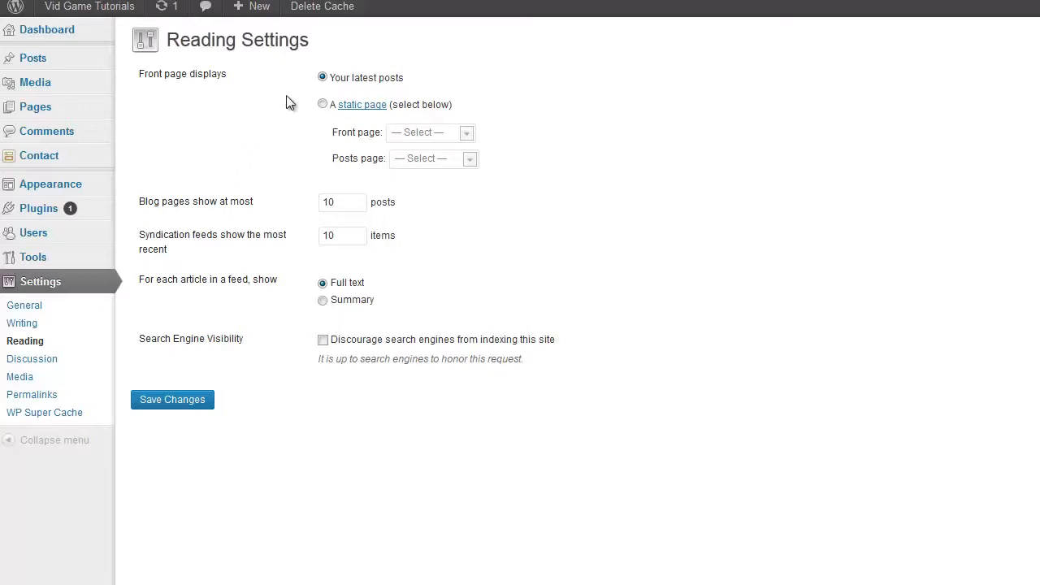
{"action": "left_click", "coordinate": [322, 106]}
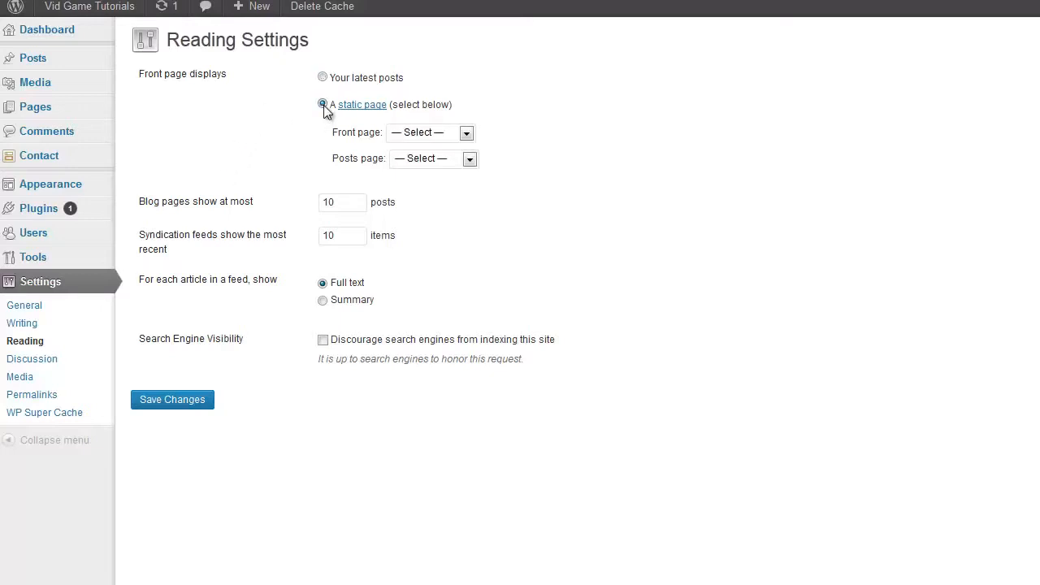
{"action": "left_click_drag", "start_coordinate": [333, 133], "coordinate": [357, 137]}
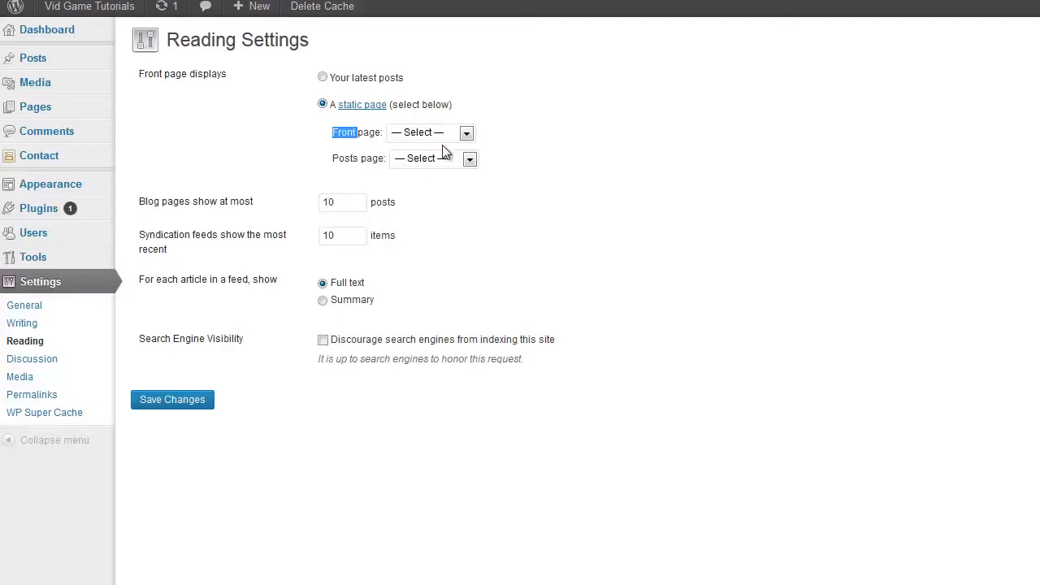
{"action": "left_click", "coordinate": [466, 133]}
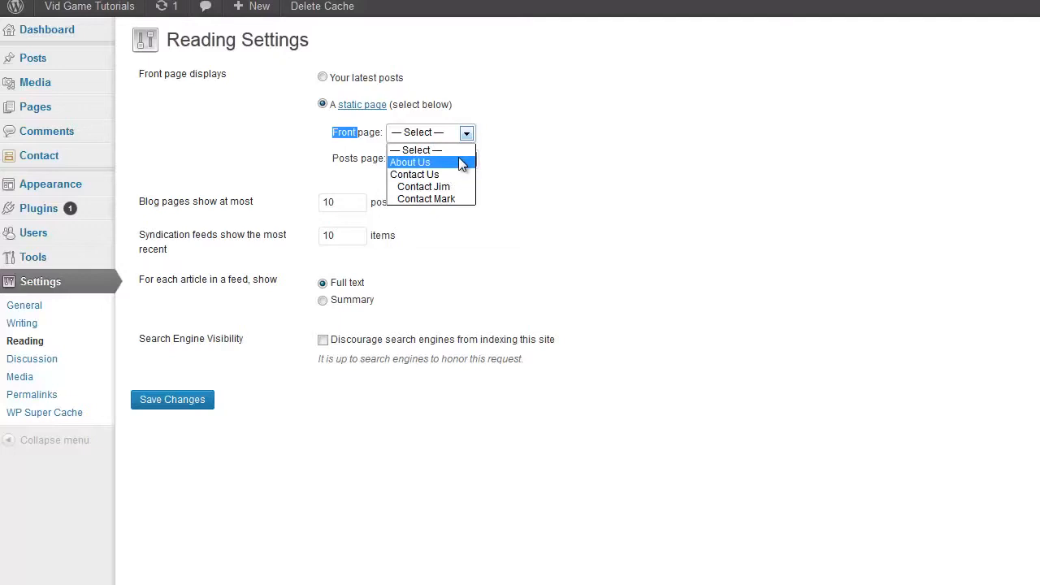
{"action": "left_click", "coordinate": [461, 164]}
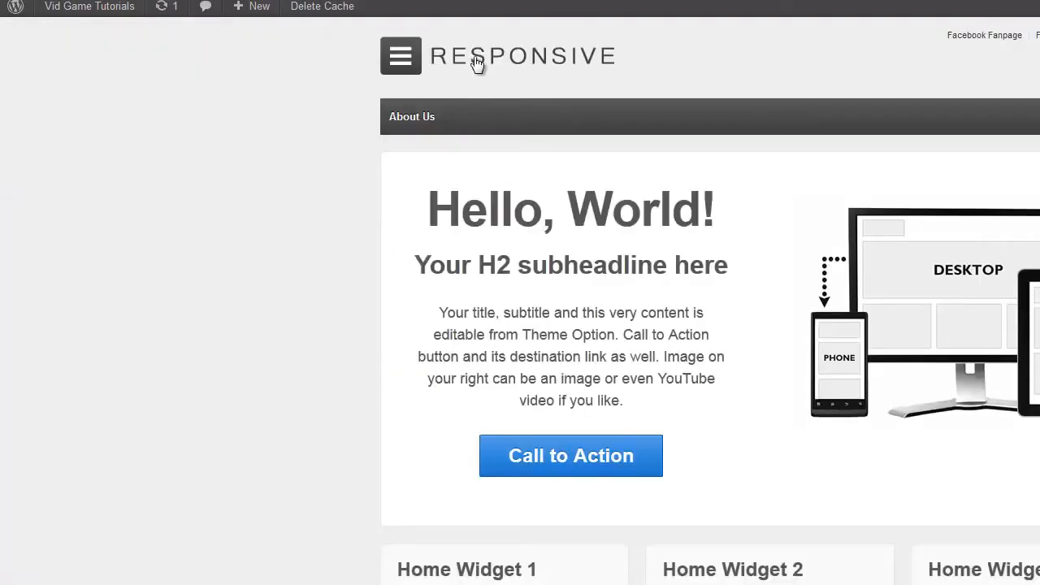
Step: Reload the live site's home page and look over its content
{"action": "key", "text": "F5"}
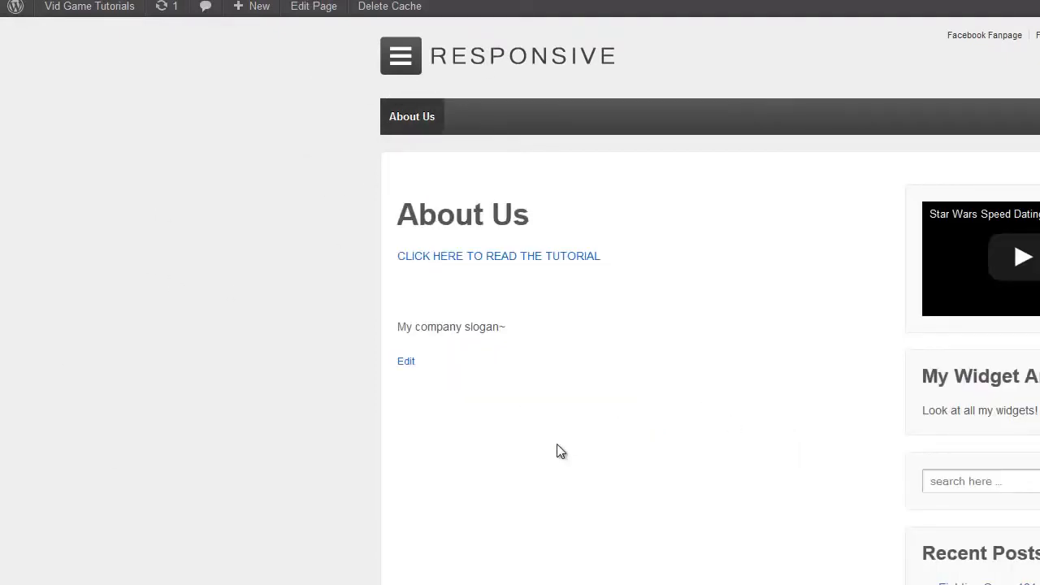
{"action": "scroll", "coordinate": [556, 444], "scroll_direction": "down", "scroll_amount": 2}
{"action": "scroll", "coordinate": [483, 395], "scroll_direction": "up", "scroll_amount": 2}
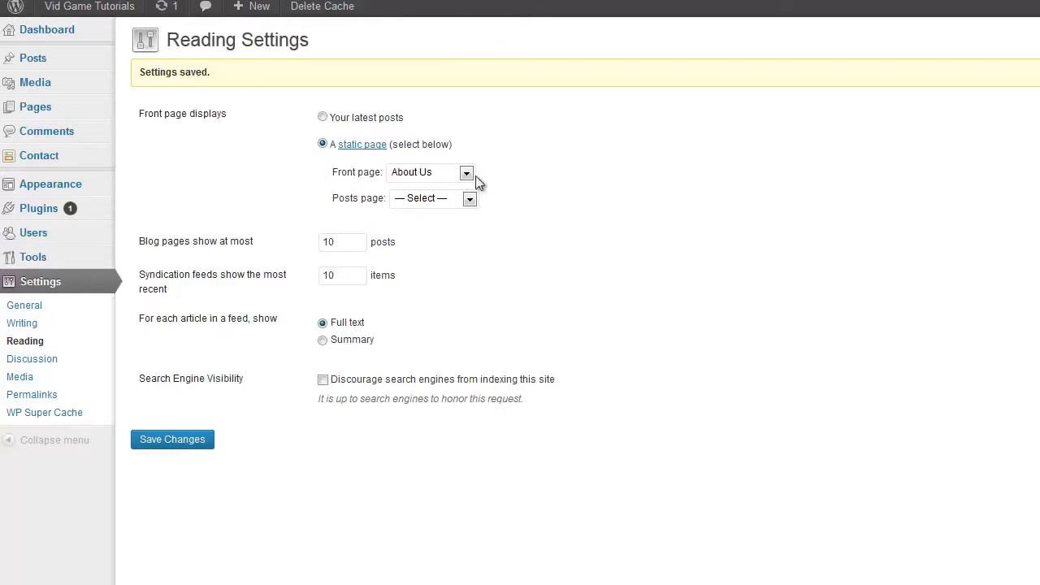
Step: Switch the front page display to your latest posts and check the blog's posts-per-page setting
{"action": "left_click", "coordinate": [322, 118]}
{"action": "left_click_drag", "start_coordinate": [360, 241], "coordinate": [305, 240]}
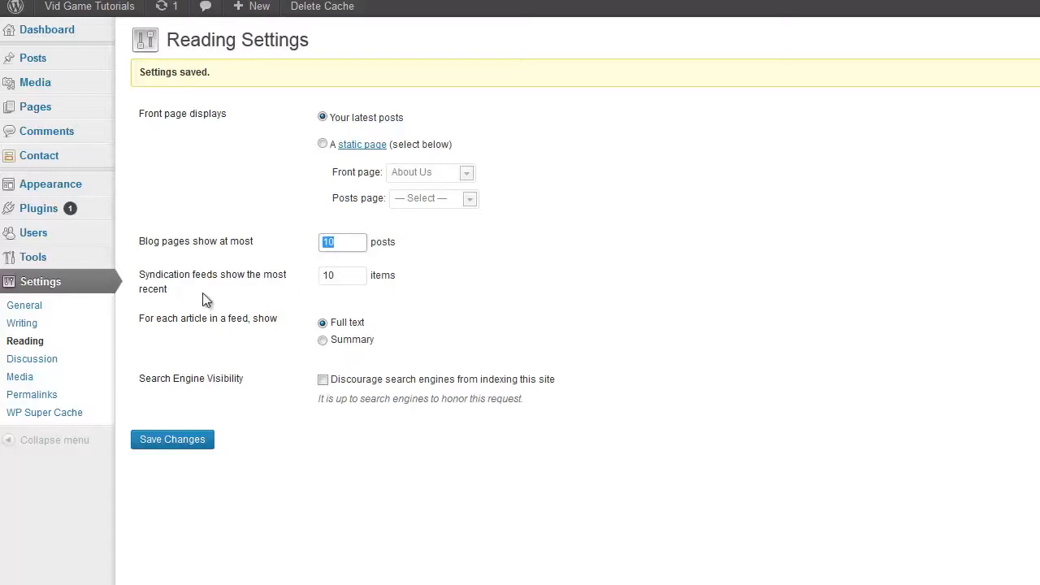
{"action": "left_click", "coordinate": [226, 313]}
Step: In the Discussion Settings, require users to be registered and logged in to comment
{"action": "left_click", "coordinate": [37, 359]}
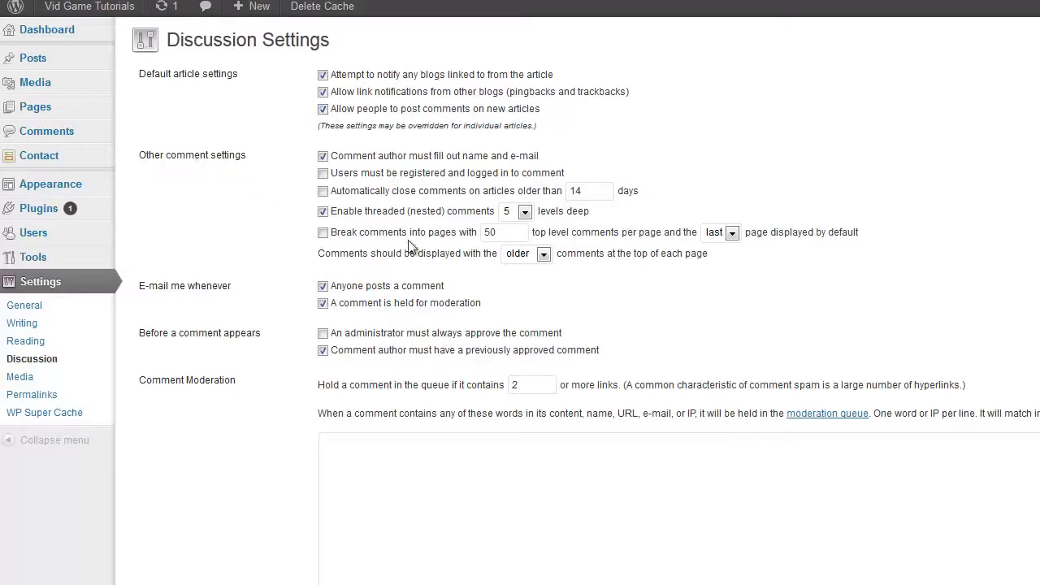
{"action": "left_click", "coordinate": [323, 174]}
{"action": "double_click", "coordinate": [591, 190]}
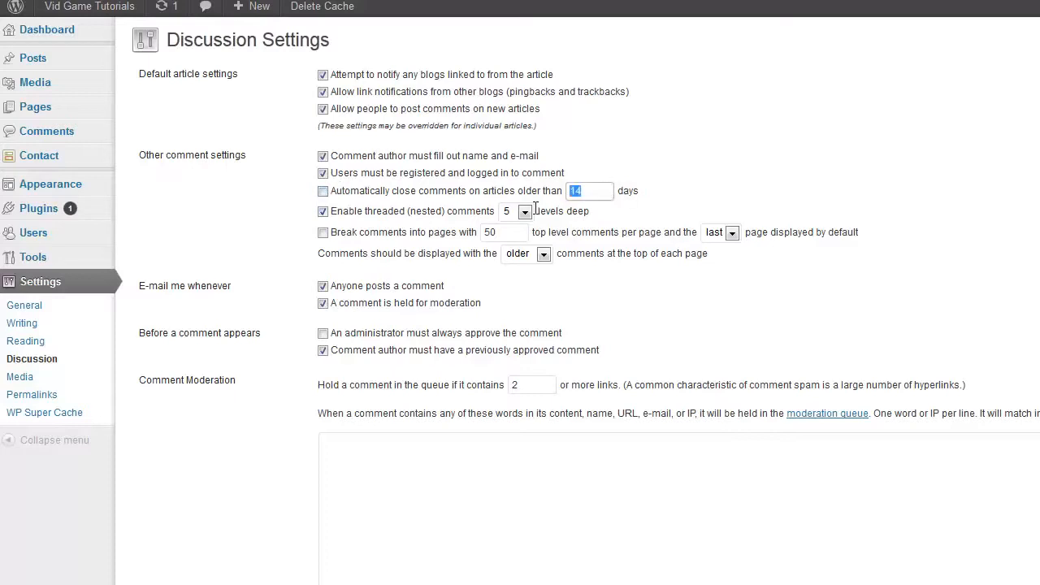
{"action": "left_click", "coordinate": [656, 191]}
Step: Turn off the e-mail notifications for posted comments and for comments held for moderation
{"action": "scroll", "coordinate": [234, 347], "scroll_direction": "down", "scroll_amount": 2}
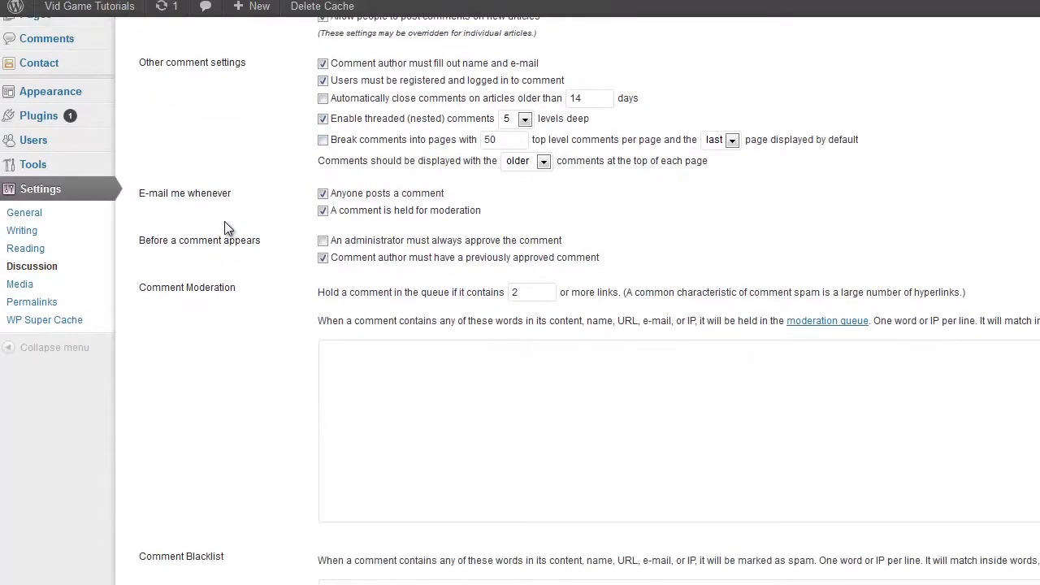
{"action": "left_click", "coordinate": [323, 195]}
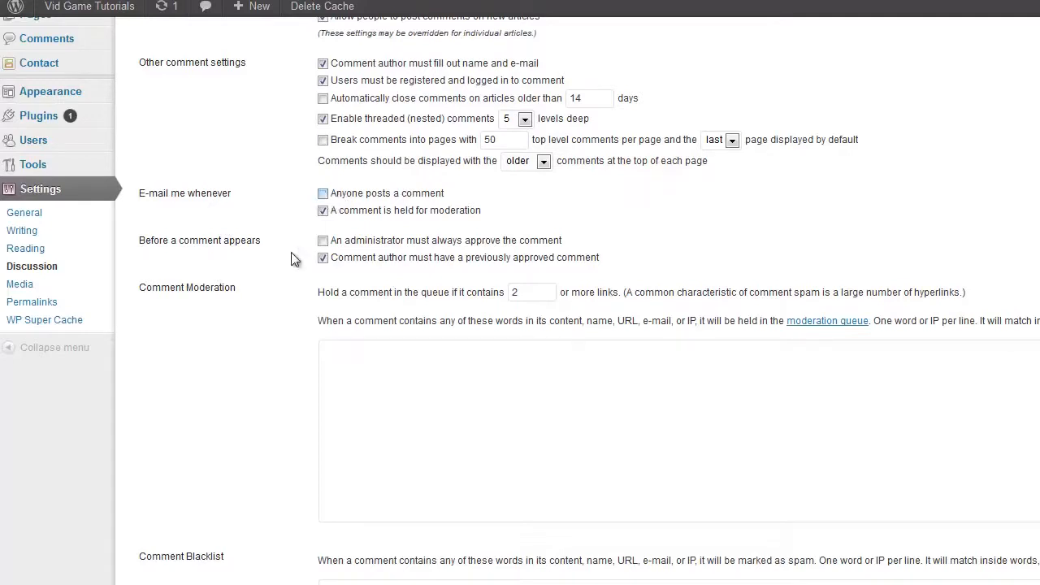
{"action": "left_click", "coordinate": [324, 211]}
{"action": "left_click", "coordinate": [324, 195]}
Step: Require that an administrator always approves a comment before it appears
{"action": "scroll", "coordinate": [259, 276], "scroll_direction": "down", "scroll_amount": 2}
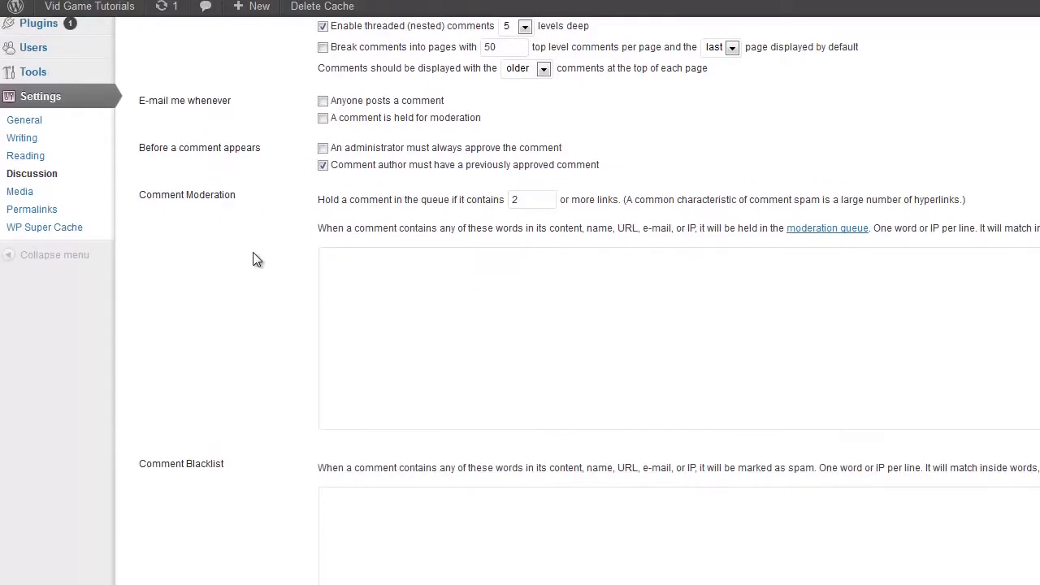
{"action": "left_click", "coordinate": [324, 151]}
{"action": "left_click", "coordinate": [430, 360]}
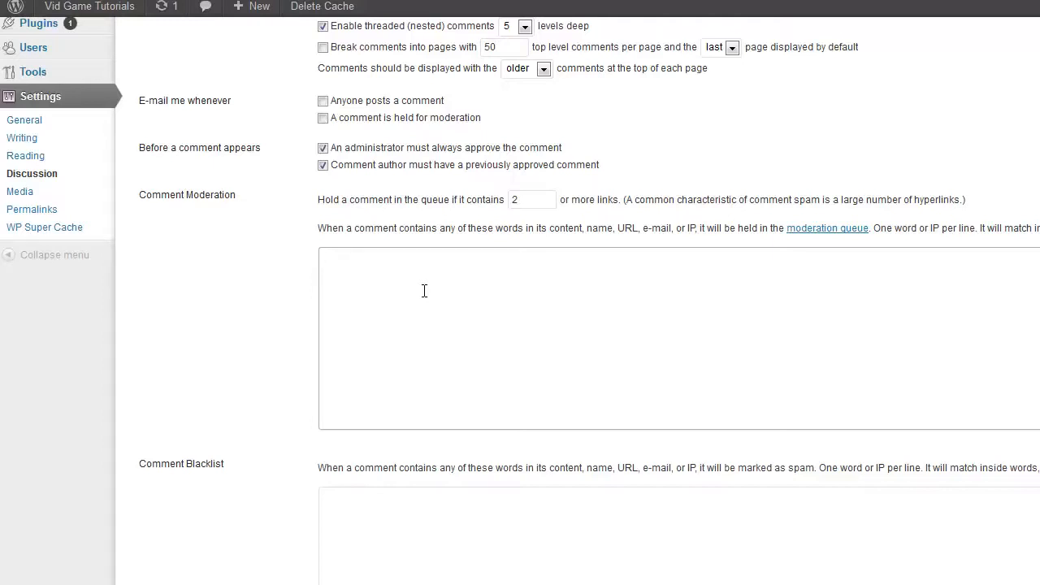
Step: Set comments containing 1 or more links to be held in the queue, and put the cursor in the moderation word list
{"action": "left_click", "coordinate": [541, 203]}
{"action": "left_click_drag", "start_coordinate": [534, 199], "coordinate": [499, 202]}
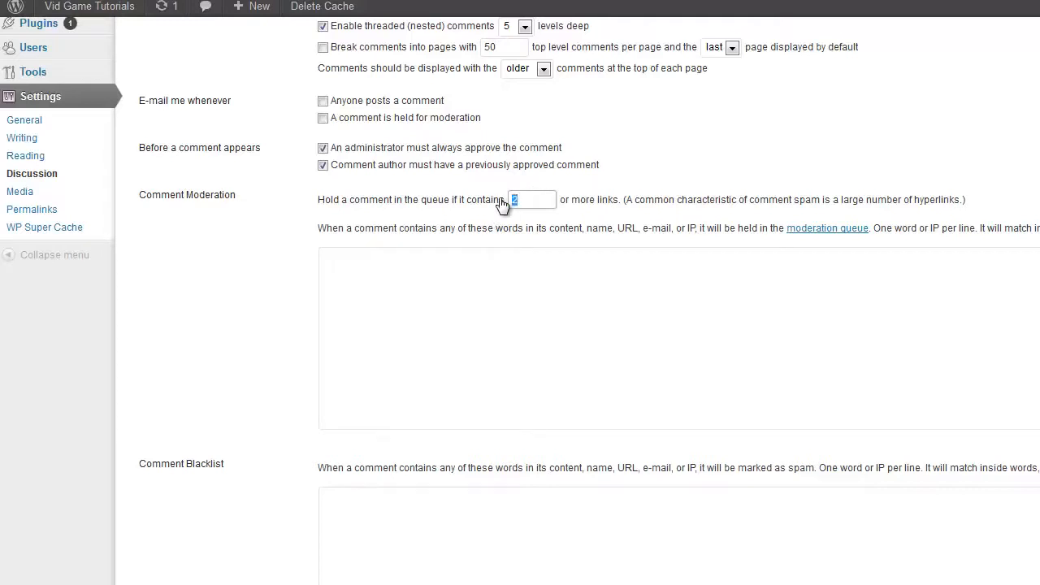
{"action": "type", "text": "1"}
{"action": "left_click", "coordinate": [553, 340]}
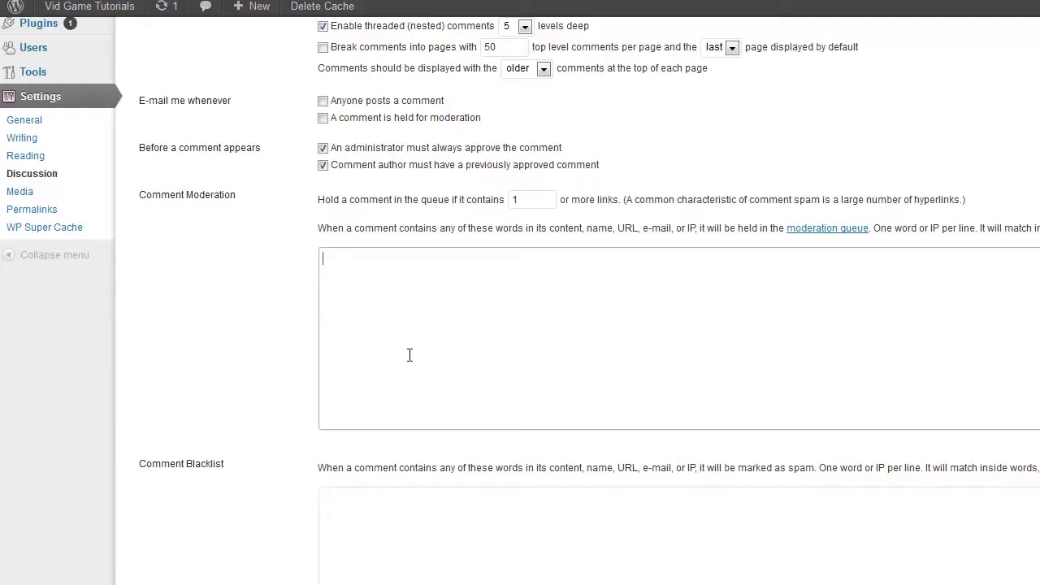
Step: Review the comment blacklist and avatar options, switching Show Avatars off and back on
{"action": "left_click", "coordinate": [399, 528]}
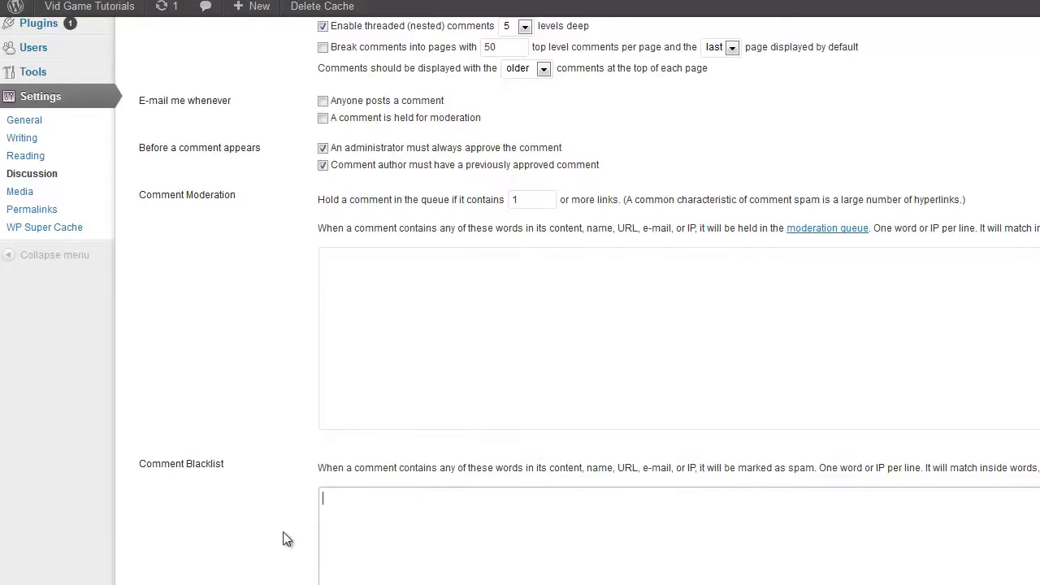
{"action": "scroll", "coordinate": [286, 538], "scroll_direction": "down", "scroll_amount": 2}
{"action": "scroll", "coordinate": [343, 390], "scroll_direction": "down", "scroll_amount": 3}
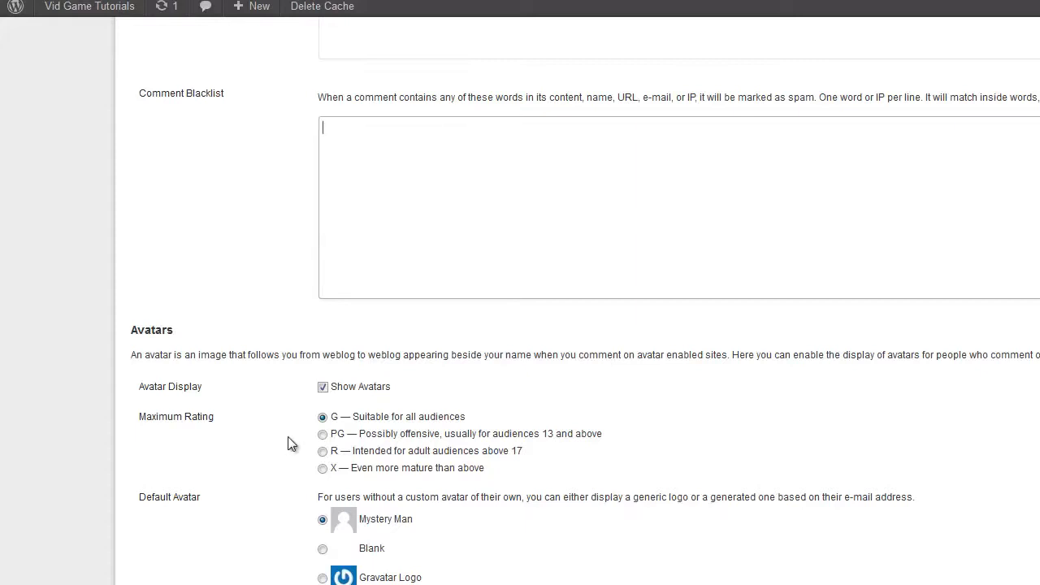
{"action": "scroll", "coordinate": [243, 445], "scroll_direction": "down", "scroll_amount": 1}
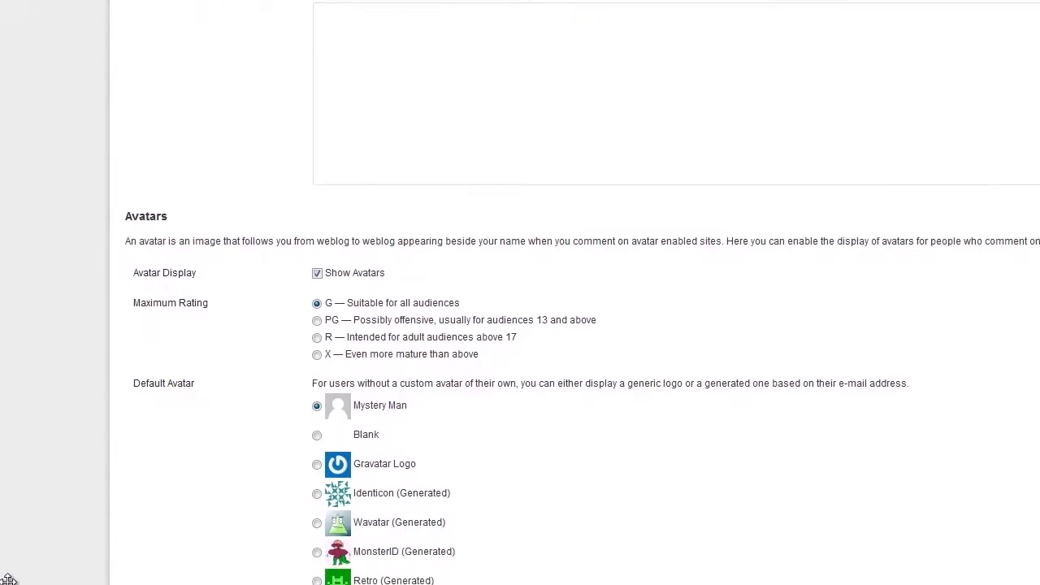
{"action": "left_click", "coordinate": [326, 203]}
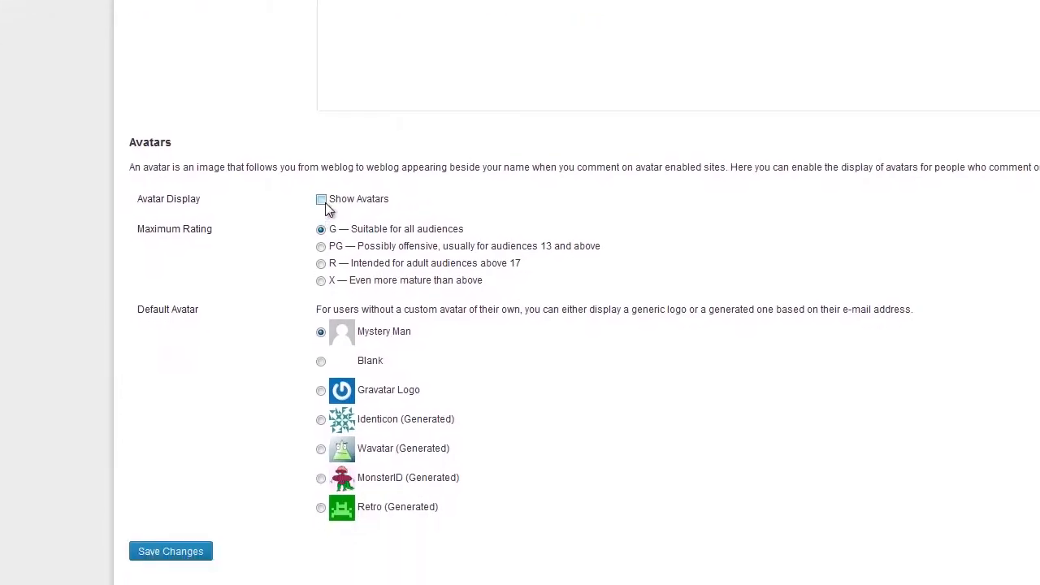
{"action": "left_click", "coordinate": [324, 204]}
Step: Try several default avatar options and settle on Gravatar Logo
{"action": "left_click", "coordinate": [321, 421]}
{"action": "left_click", "coordinate": [321, 361]}
{"action": "left_click", "coordinate": [321, 449]}
{"action": "left_click", "coordinate": [321, 507]}
{"action": "left_click", "coordinate": [321, 419]}
{"action": "left_click", "coordinate": [321, 391]}
Step: Open the Media Settings and examine the thumbnail and medium image dimensions
{"action": "scroll", "coordinate": [56, 532], "scroll_direction": "up", "scroll_amount": 10}
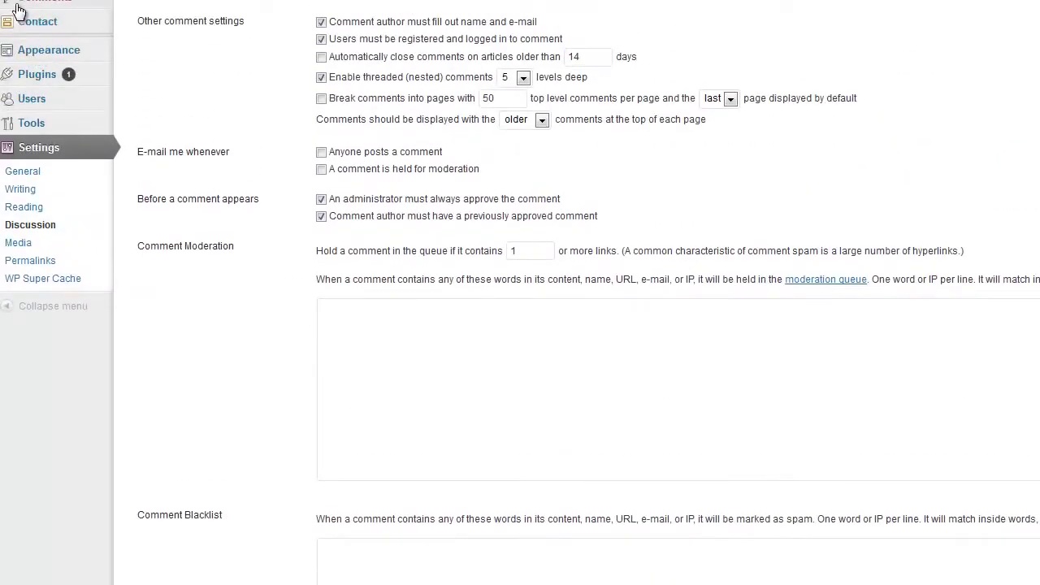
{"action": "scroll", "coordinate": [10, 3], "scroll_direction": "up", "scroll_amount": 3}
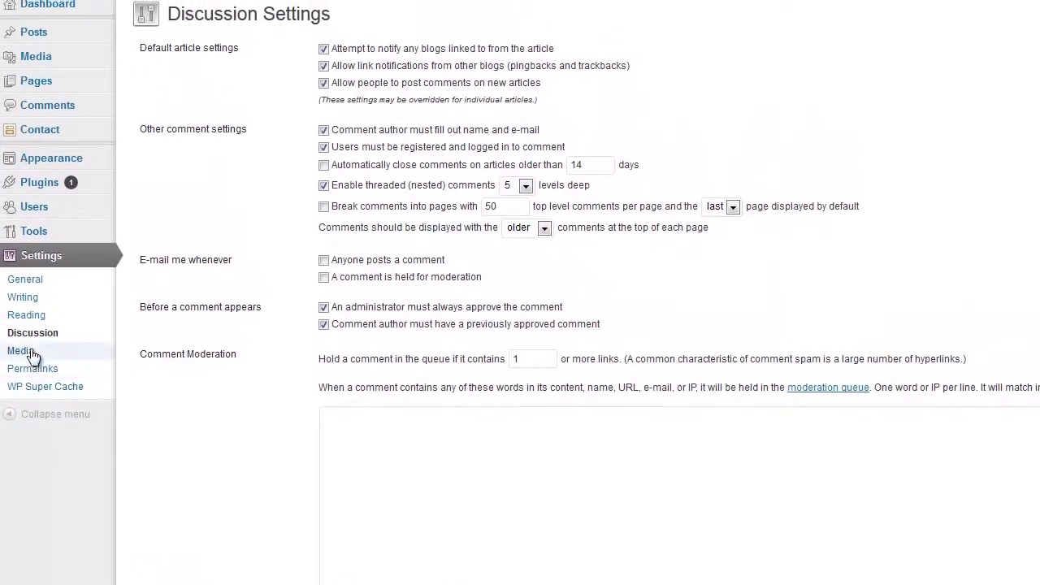
{"action": "left_click", "coordinate": [33, 358]}
{"action": "mouse_move", "coordinate": [10, 7]}
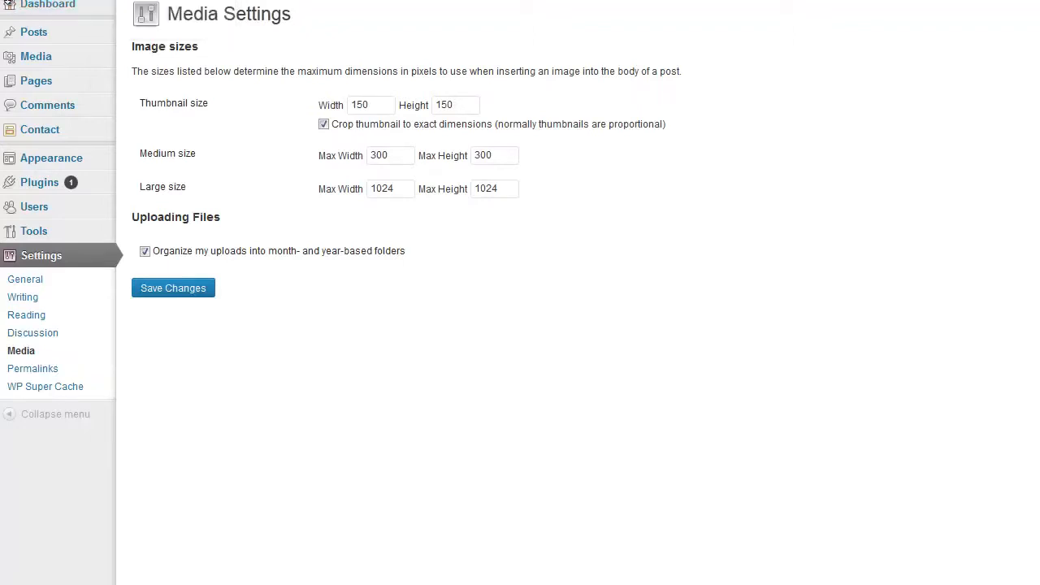
{"action": "scroll", "coordinate": [8, 5], "scroll_direction": "up", "scroll_amount": 1}
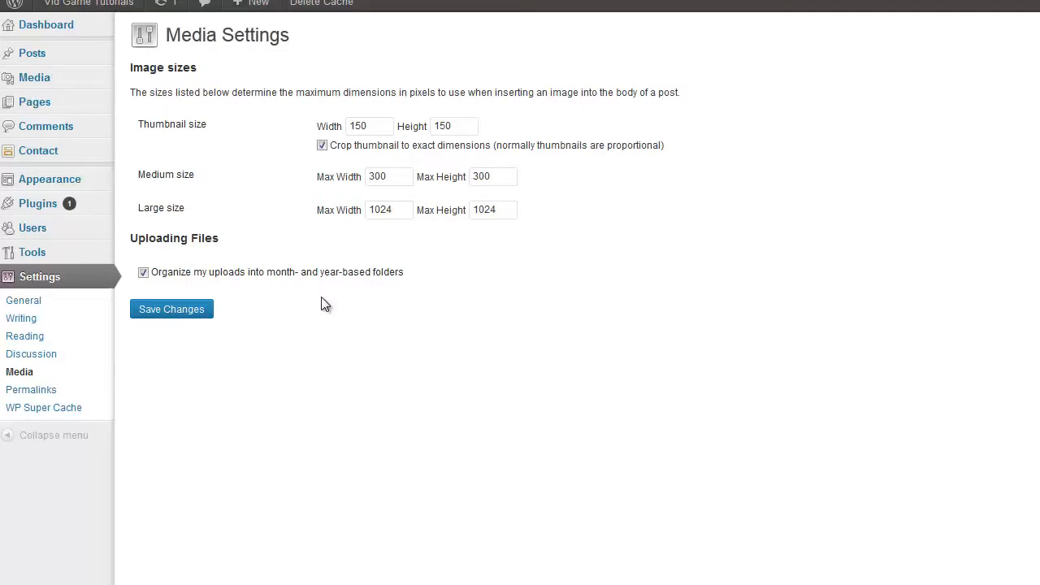
{"action": "double_click", "coordinate": [364, 126]}
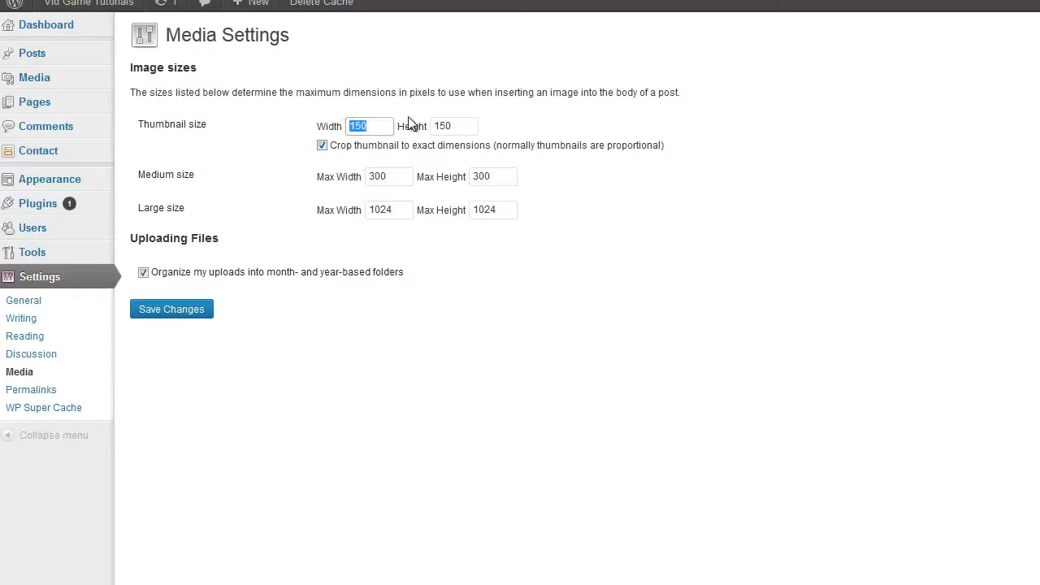
{"action": "double_click", "coordinate": [462, 126]}
{"action": "double_click", "coordinate": [480, 172]}
{"action": "left_click", "coordinate": [403, 175]}
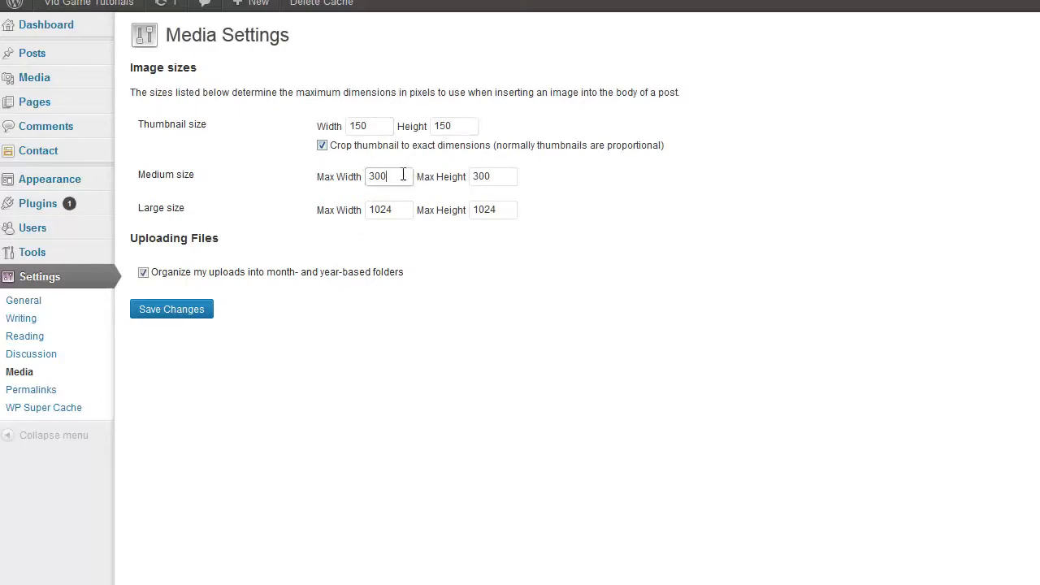
{"action": "left_click_drag", "start_coordinate": [403, 175], "coordinate": [366, 177]}
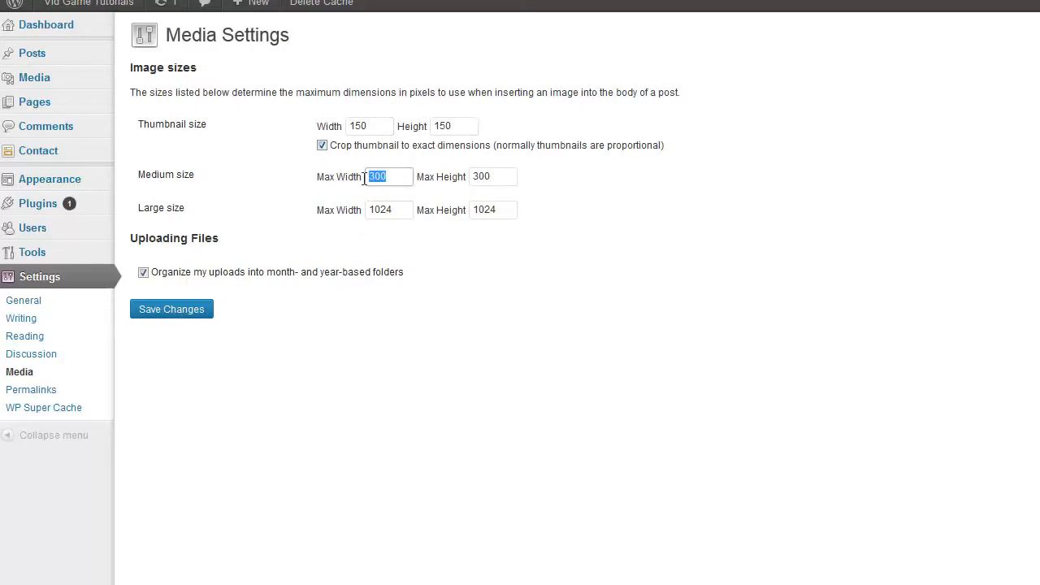
{"action": "left_click", "coordinate": [259, 129]}
Step: Open the Permalink Settings and choose the Post name URL structure
{"action": "left_click", "coordinate": [20, 391]}
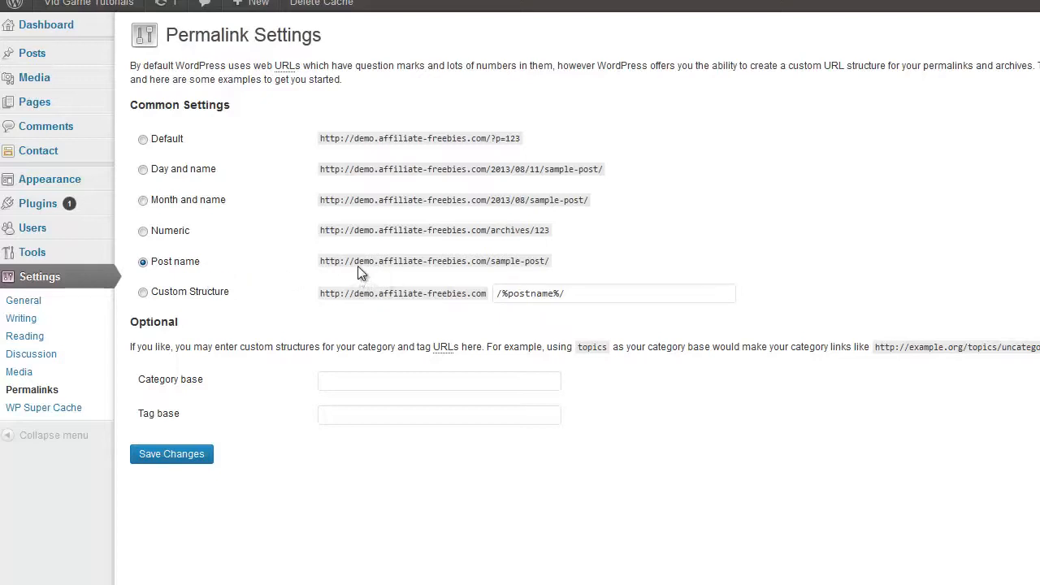
{"action": "left_click_drag", "start_coordinate": [358, 266], "coordinate": [474, 273]}
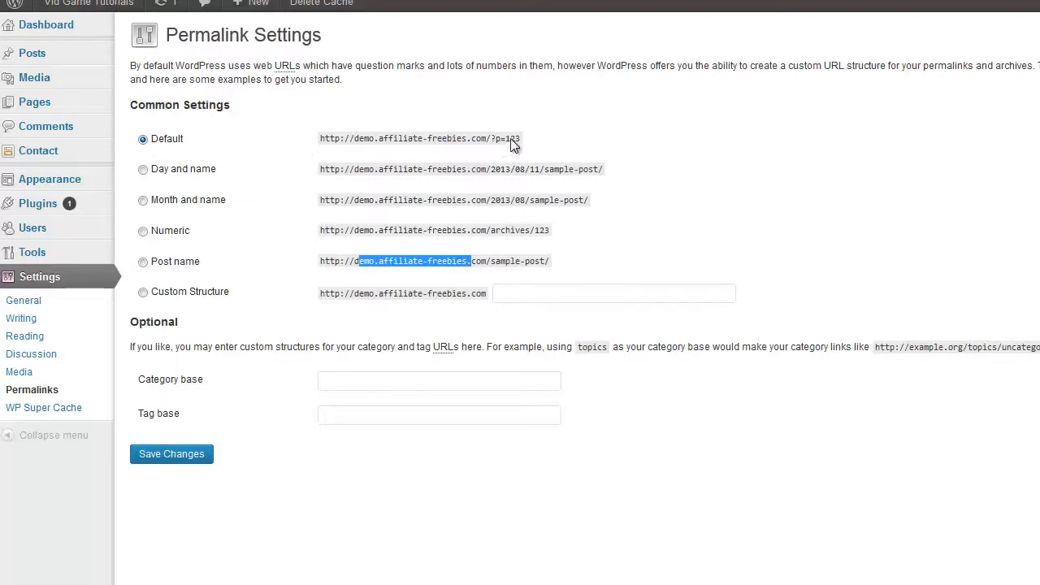
{"action": "left_click", "coordinate": [144, 262]}
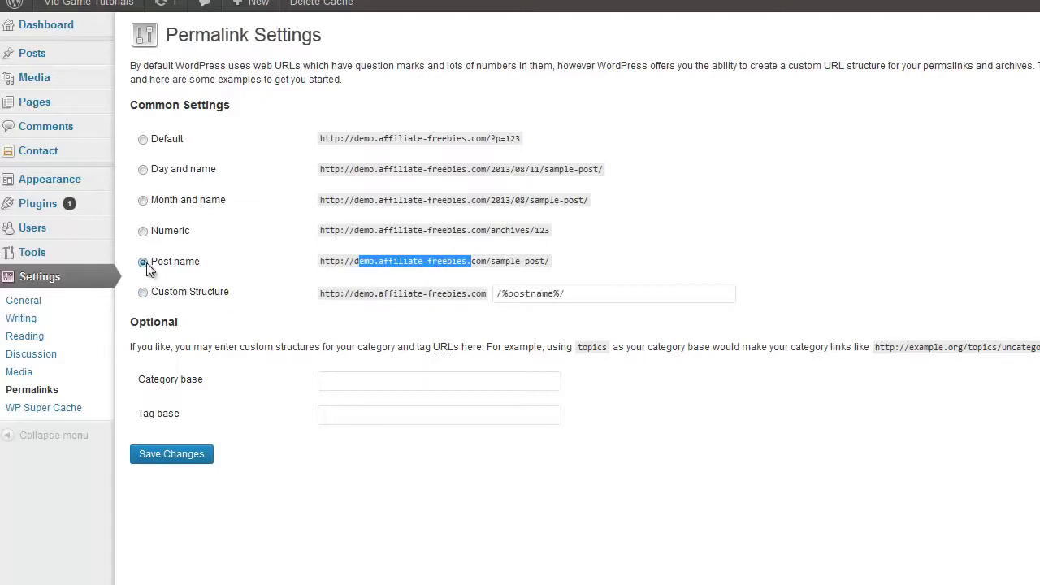
{"action": "left_click", "coordinate": [417, 254]}
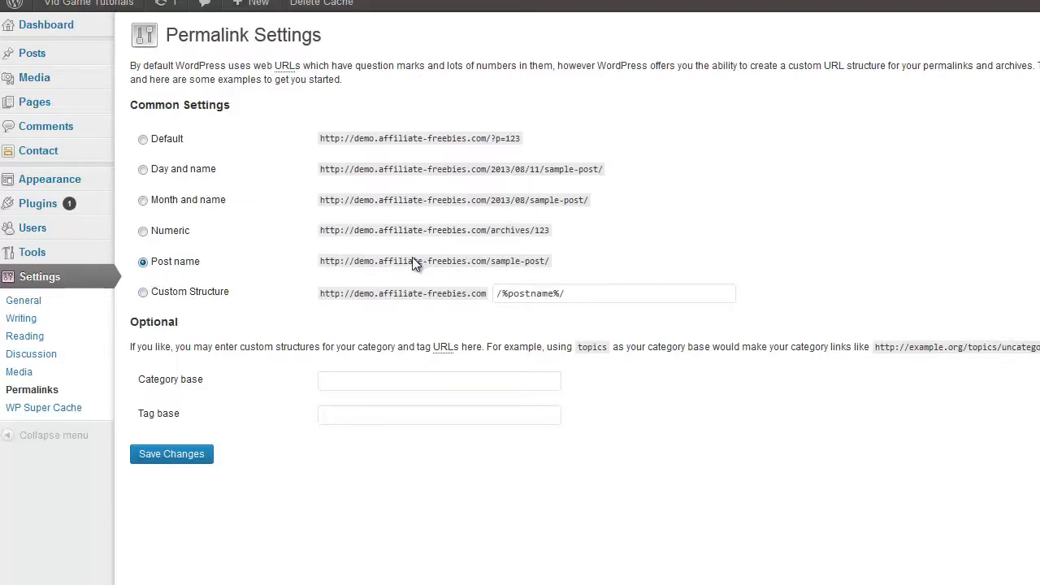
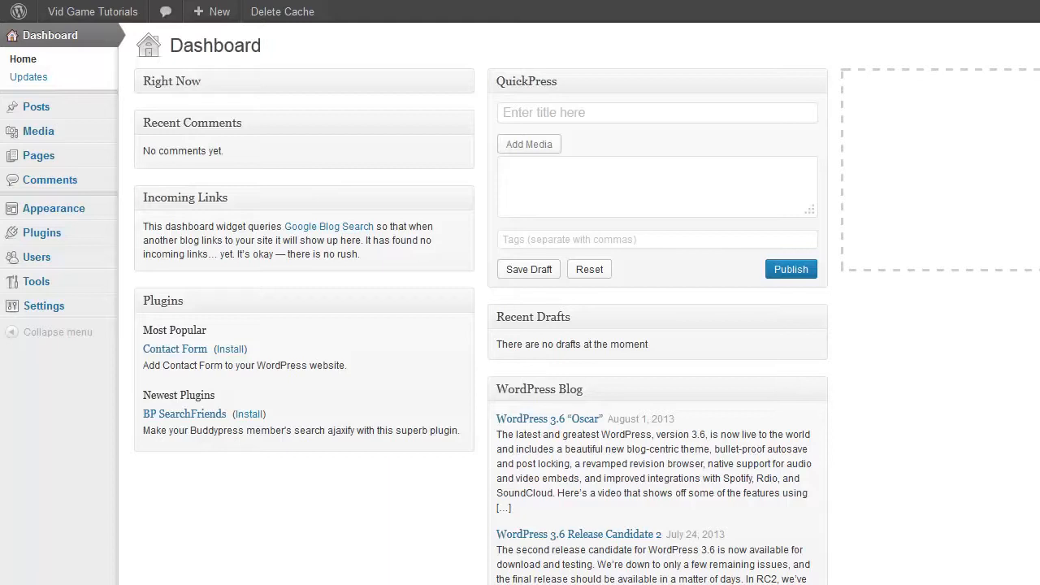
Step: Activate the Twenty Twelve theme and reload the site's front page to check its look
{"action": "mouse_move", "coordinate": [98, 254]}
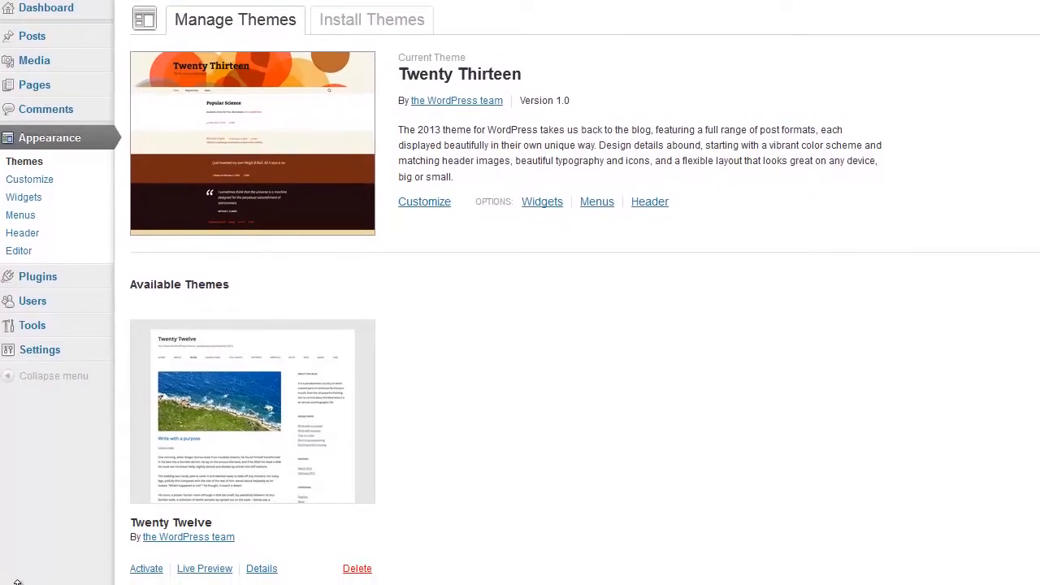
{"action": "left_click", "coordinate": [146, 573]}
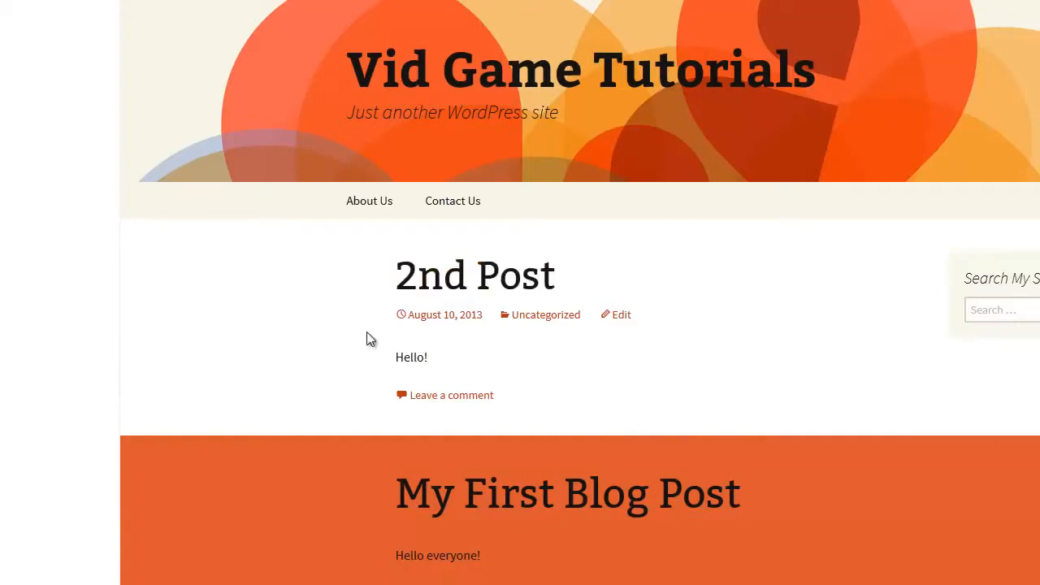
{"action": "key", "text": "F5"}
{"action": "mouse_move", "coordinate": [557, 167]}
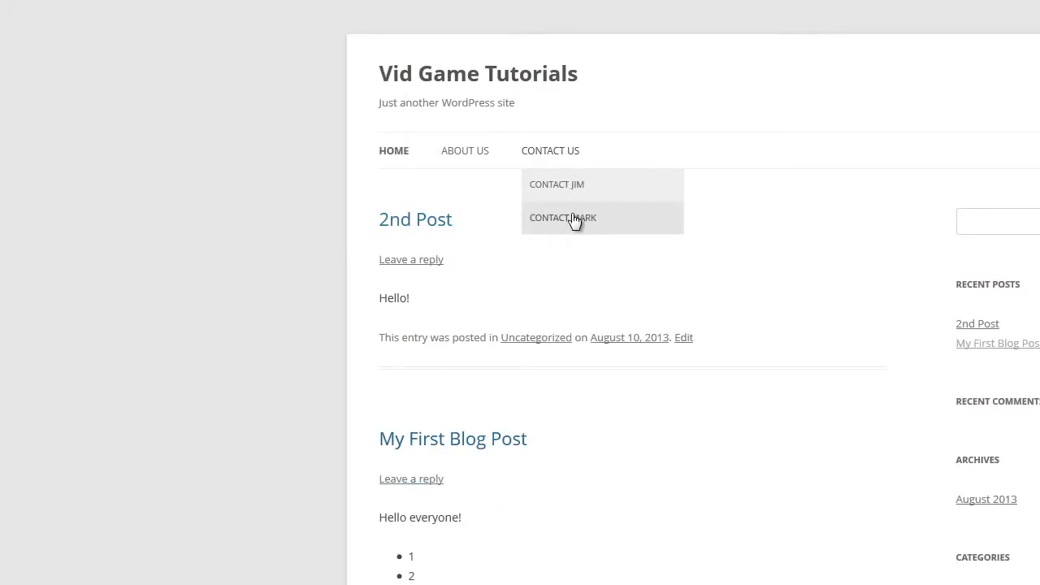
{"action": "scroll", "coordinate": [462, 374], "scroll_direction": "down", "scroll_amount": 3}
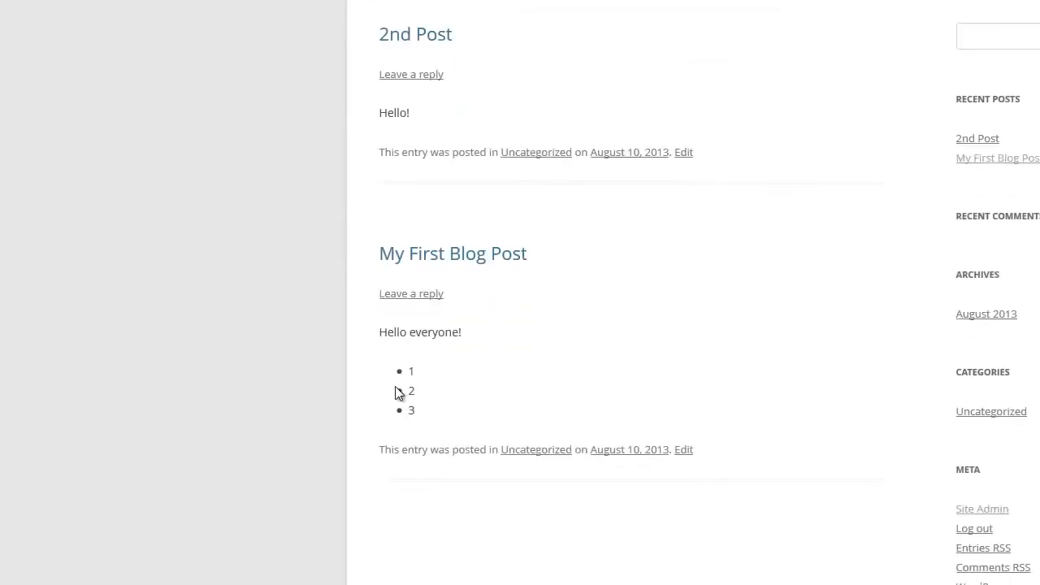
{"action": "scroll", "coordinate": [399, 395], "scroll_direction": "up", "scroll_amount": 3}
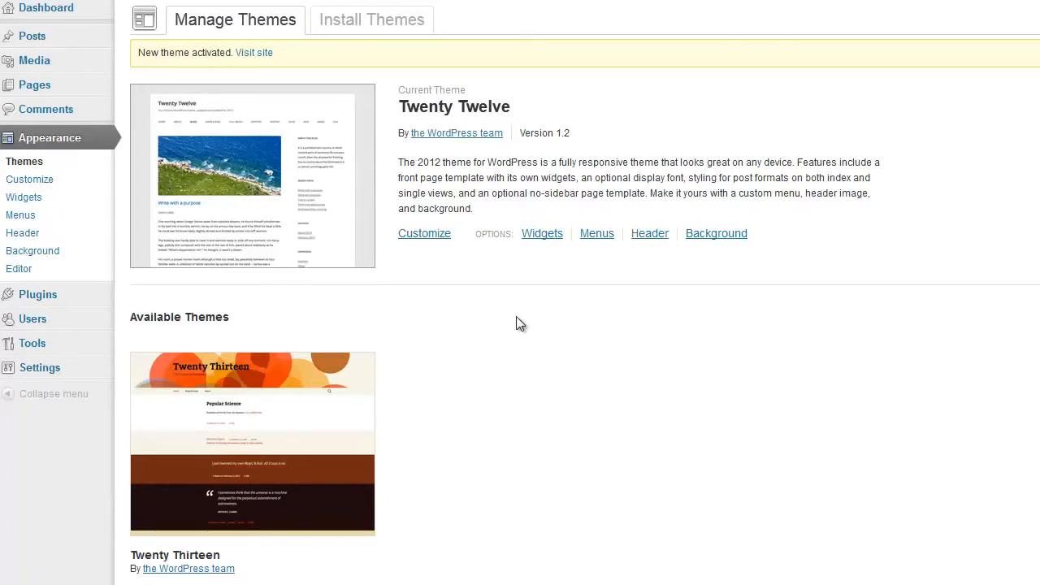
Step: Search for installable themes with the features Blue, One Column, Two Columns, Three Columns and Left Sidebar
{"action": "left_click", "coordinate": [371, 31]}
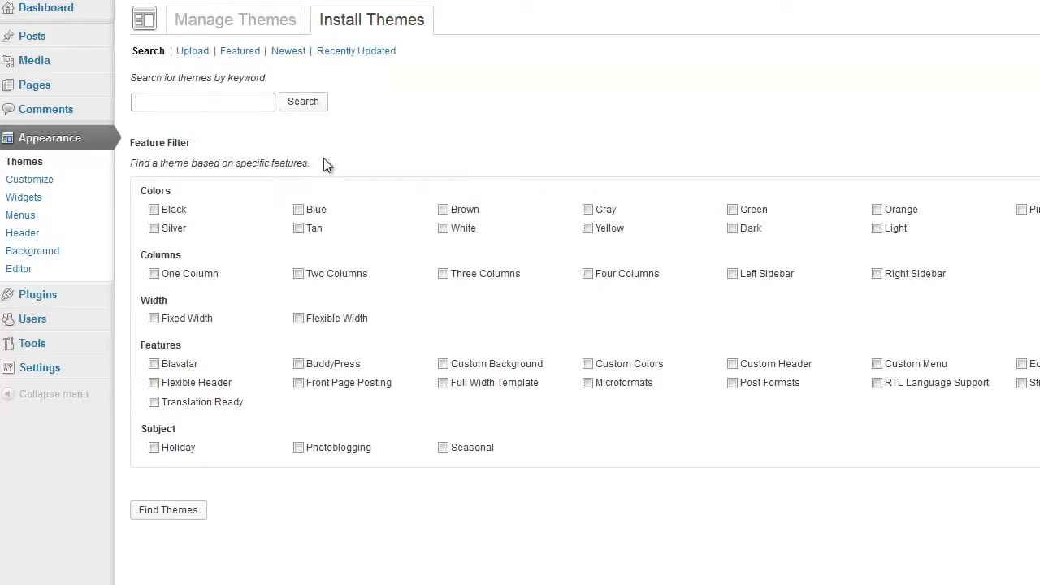
{"action": "left_click", "coordinate": [167, 102]}
{"action": "left_click", "coordinate": [168, 101]}
{"action": "left_click", "coordinate": [512, 134]}
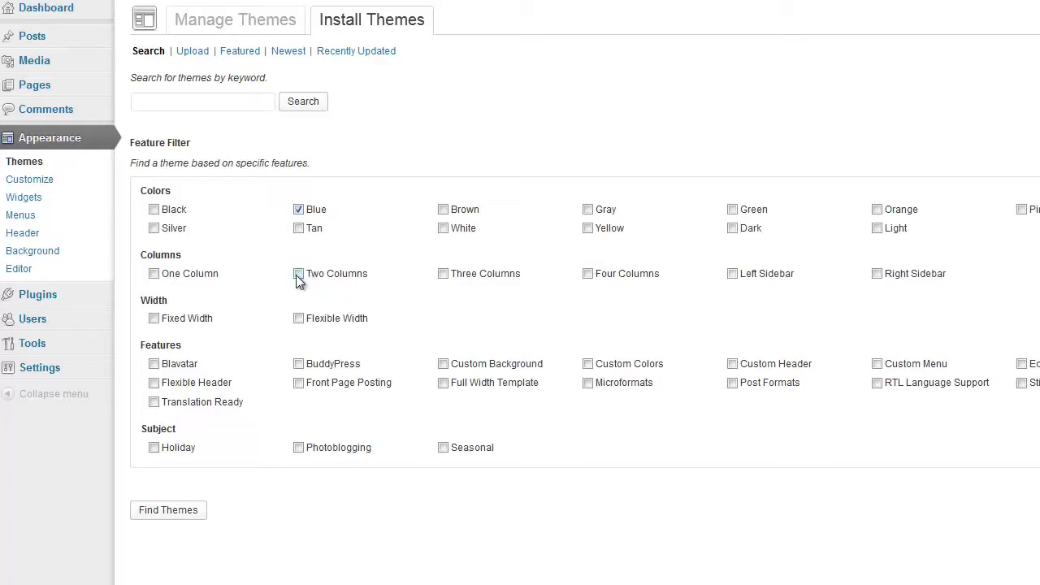
{"action": "left_click", "coordinate": [154, 274]}
{"action": "left_click", "coordinate": [443, 274]}
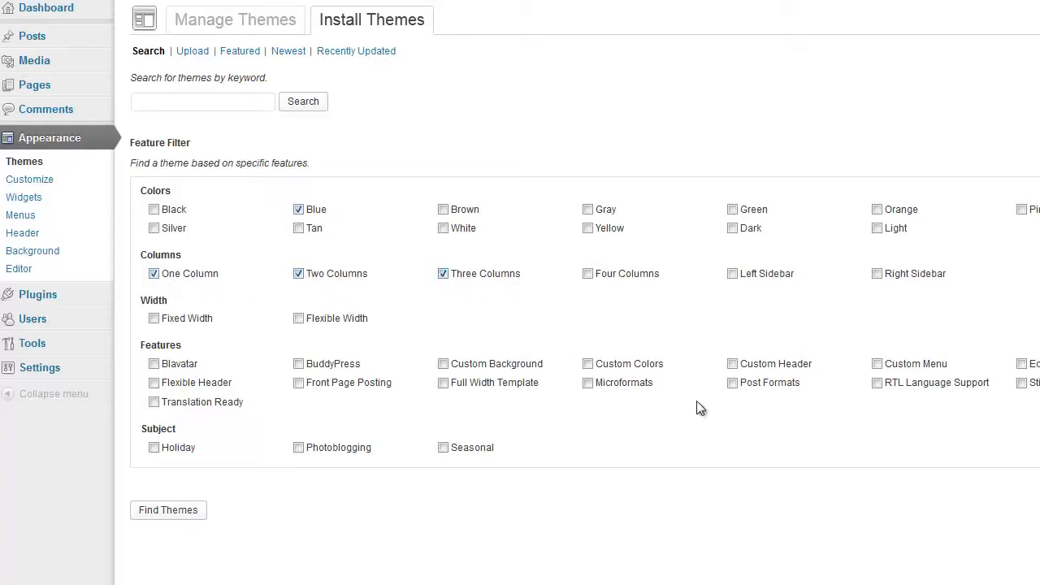
{"action": "left_click", "coordinate": [733, 274]}
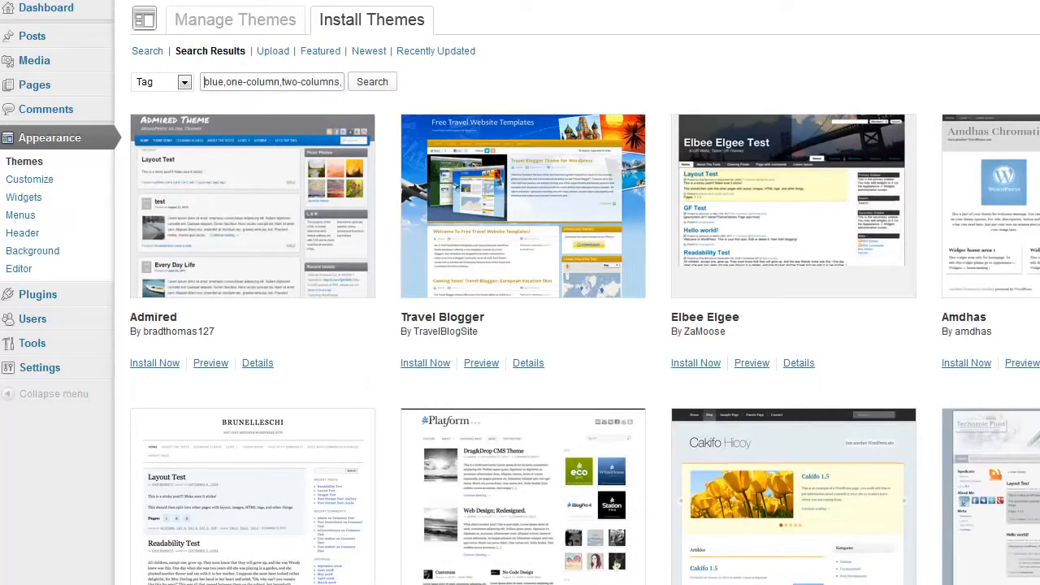
Step: Browse the theme search results and open a preview of the Facade theme
{"action": "scroll", "coordinate": [343, 321], "scroll_direction": "down", "scroll_amount": 5}
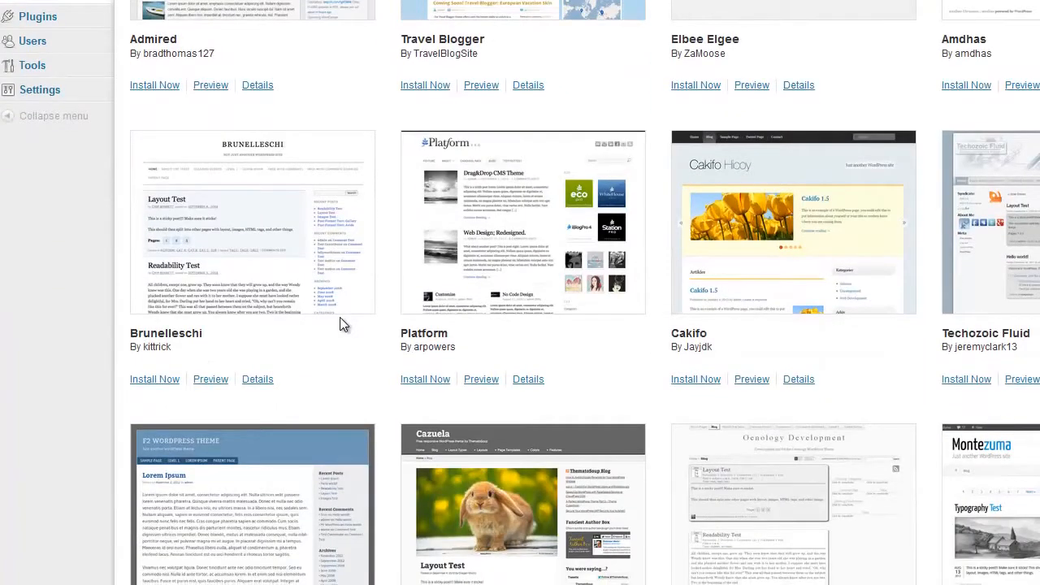
{"action": "scroll", "coordinate": [340, 317], "scroll_direction": "down", "scroll_amount": 3}
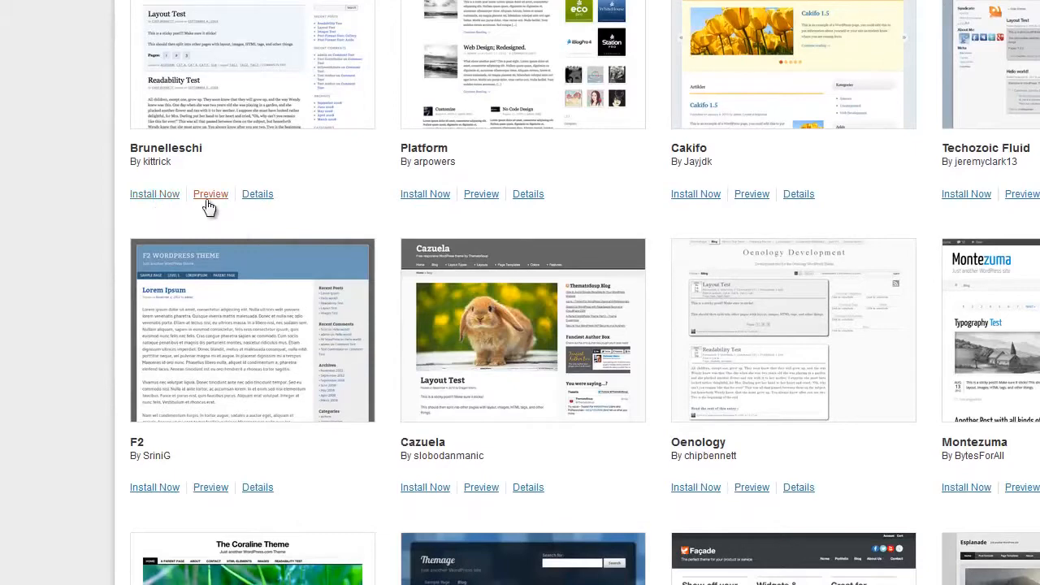
{"action": "scroll", "coordinate": [244, 365], "scroll_direction": "down", "scroll_amount": 3}
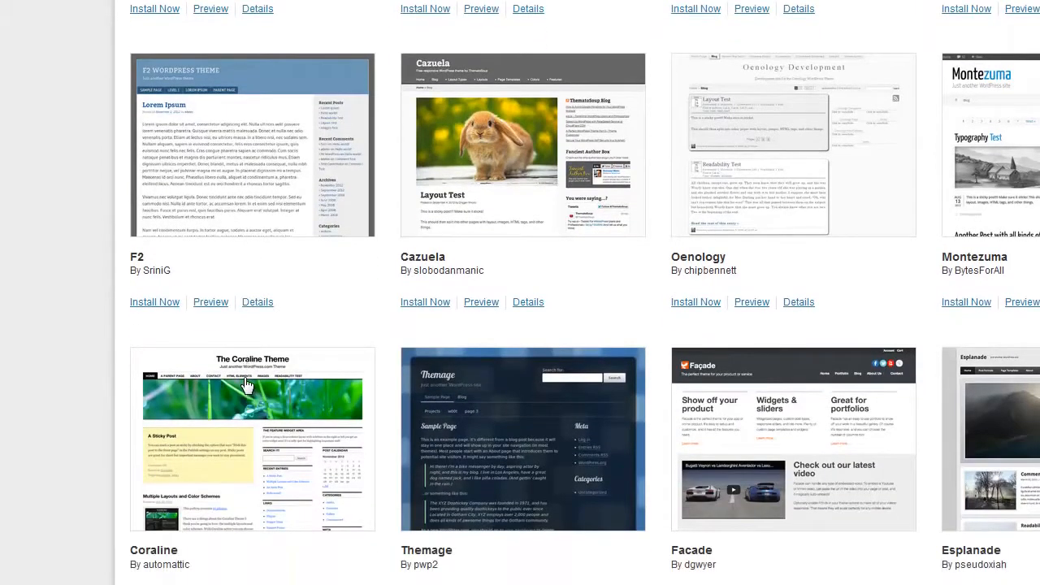
{"action": "scroll", "coordinate": [246, 384], "scroll_direction": "down", "scroll_amount": 3}
{"action": "scroll", "coordinate": [317, 345], "scroll_direction": "down", "scroll_amount": 2}
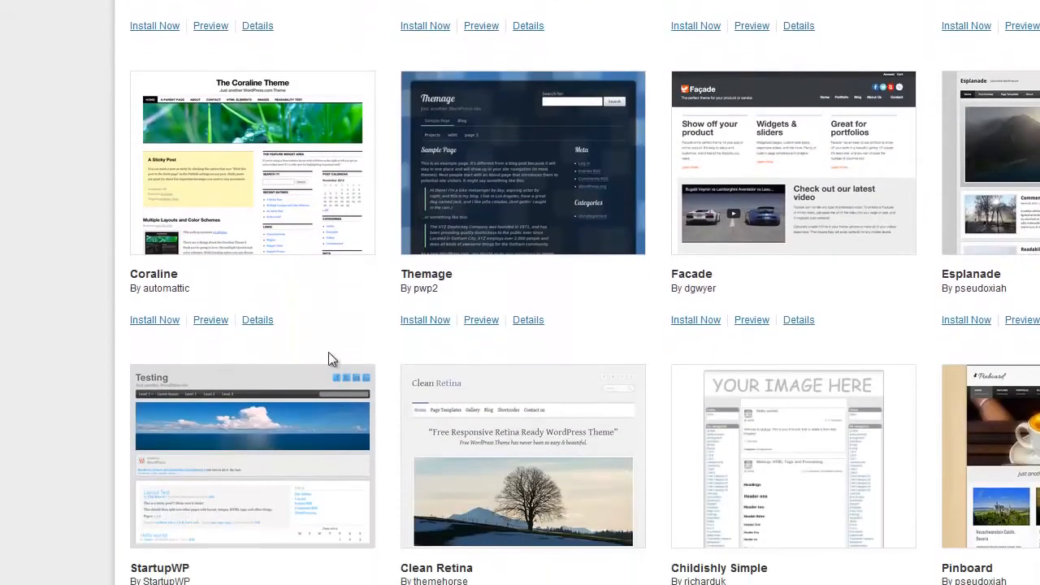
{"action": "scroll", "coordinate": [699, 414], "scroll_direction": "up", "scroll_amount": 1}
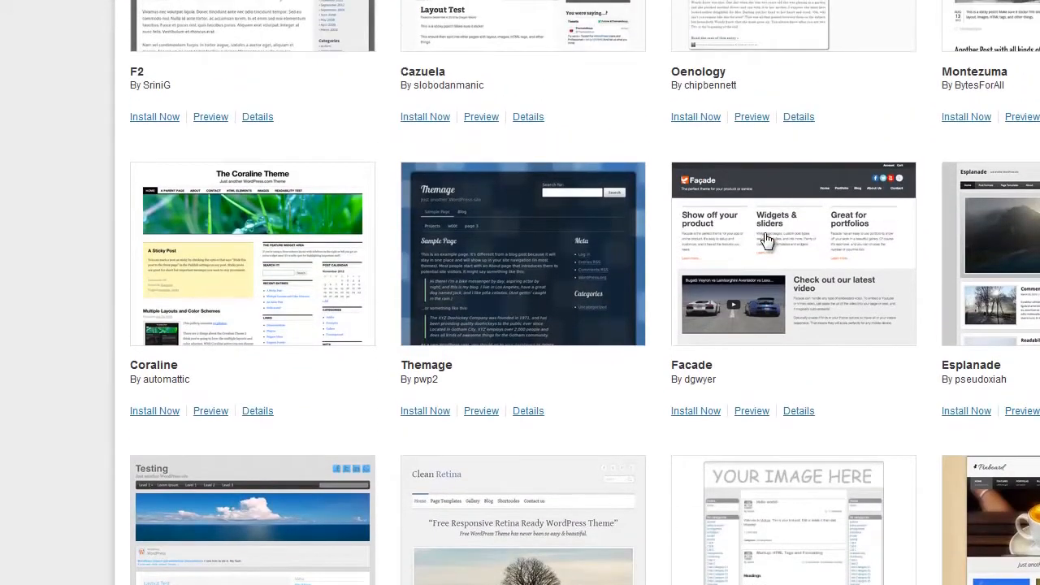
{"action": "right_click", "coordinate": [757, 416]}
{"action": "left_click", "coordinate": [792, 428]}
{"action": "left_click", "coordinate": [325, 3]}
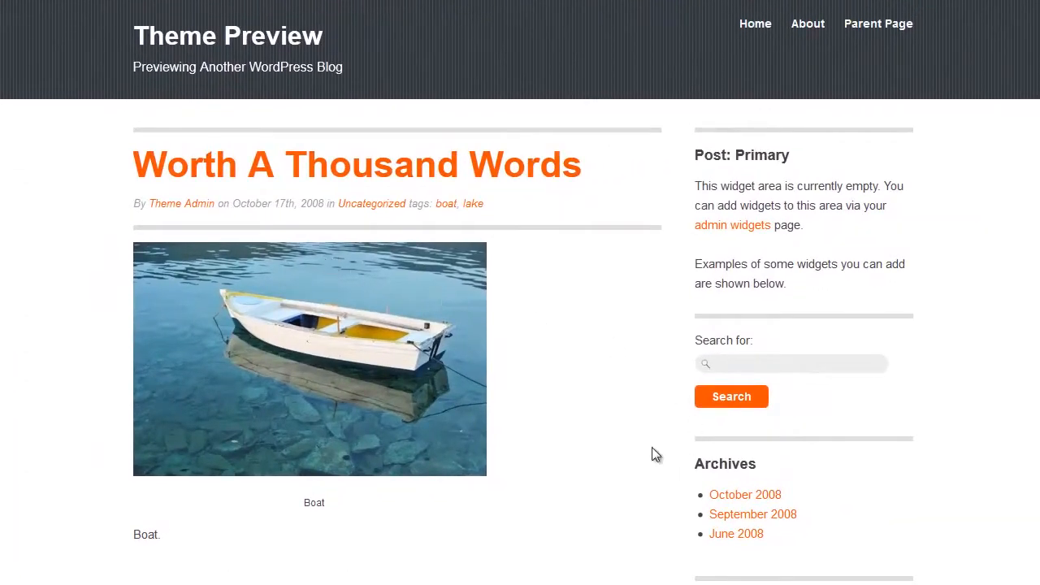
Step: Look through the Facade theme's preview page and install Facade from the search results
{"action": "scroll", "coordinate": [265, 297], "scroll_direction": "down", "scroll_amount": 3}
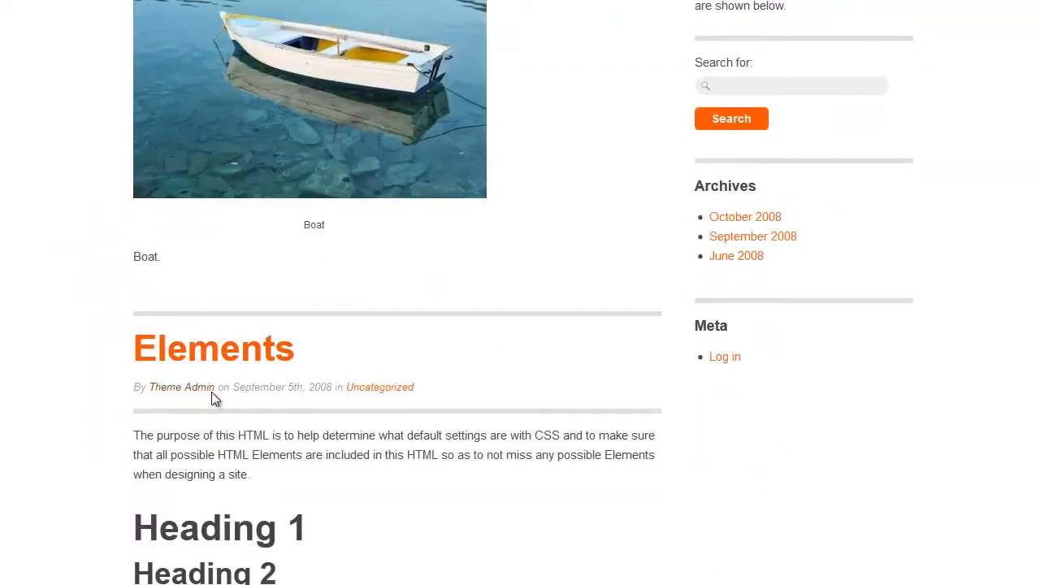
{"action": "scroll", "coordinate": [196, 267], "scroll_direction": "down", "scroll_amount": 1}
{"action": "scroll", "coordinate": [196, 268], "scroll_direction": "down", "scroll_amount": 1}
{"action": "scroll", "coordinate": [220, 546], "scroll_direction": "up", "scroll_amount": 5}
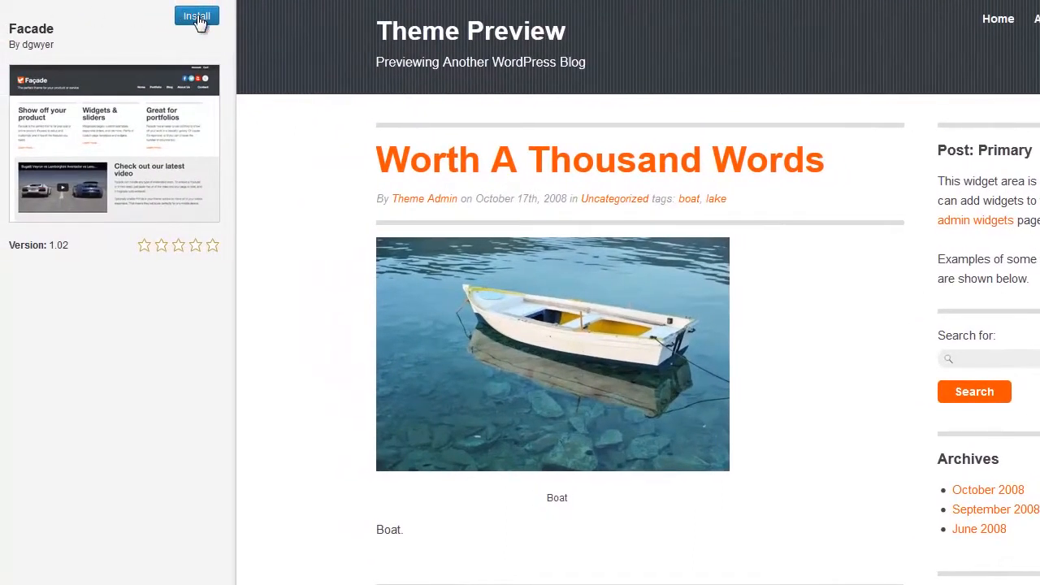
{"action": "left_click", "coordinate": [24, 8]}
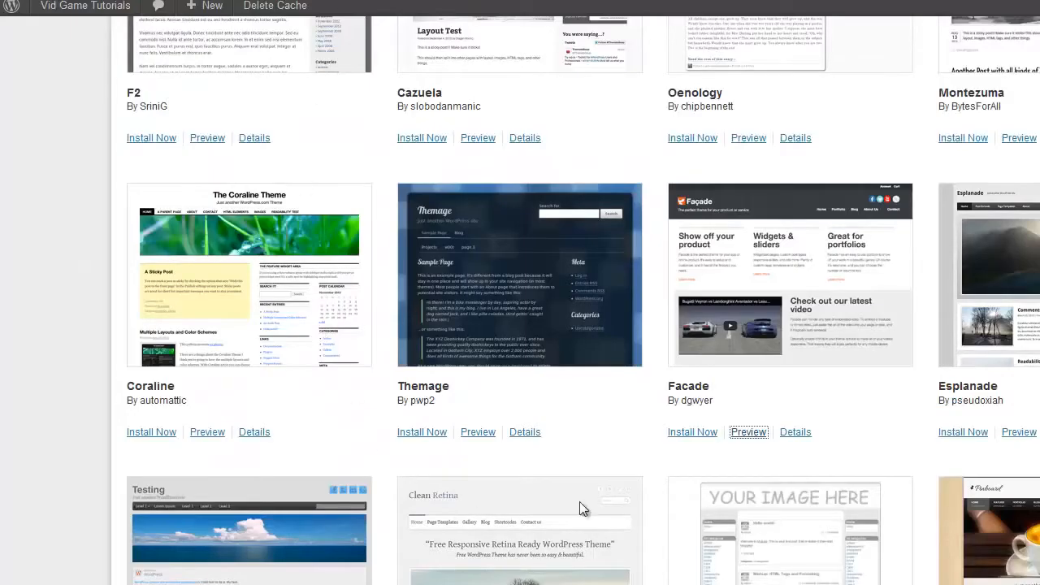
{"action": "left_click", "coordinate": [695, 433]}
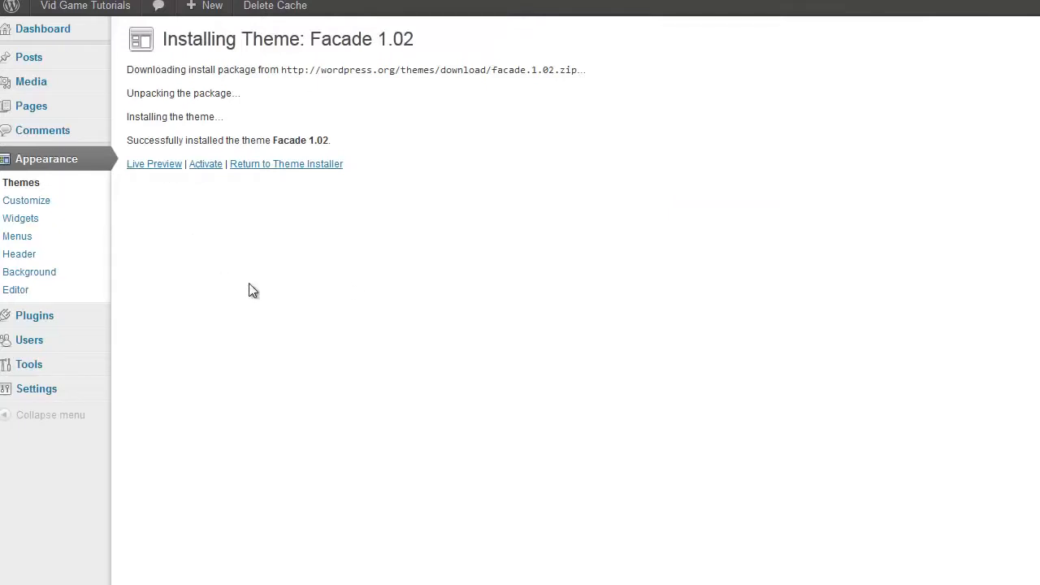
Step: Activate the Facade theme and check how the site's front page and the subpage under Contact Us look
{"action": "left_click", "coordinate": [205, 165]}
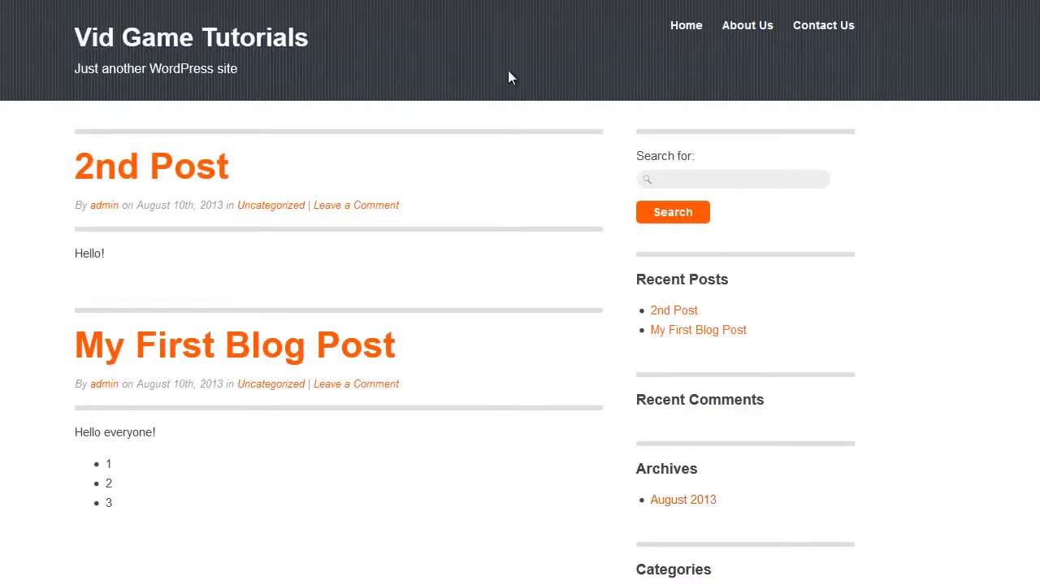
{"action": "mouse_move", "coordinate": [823, 36]}
{"action": "left_click", "coordinate": [820, 64]}
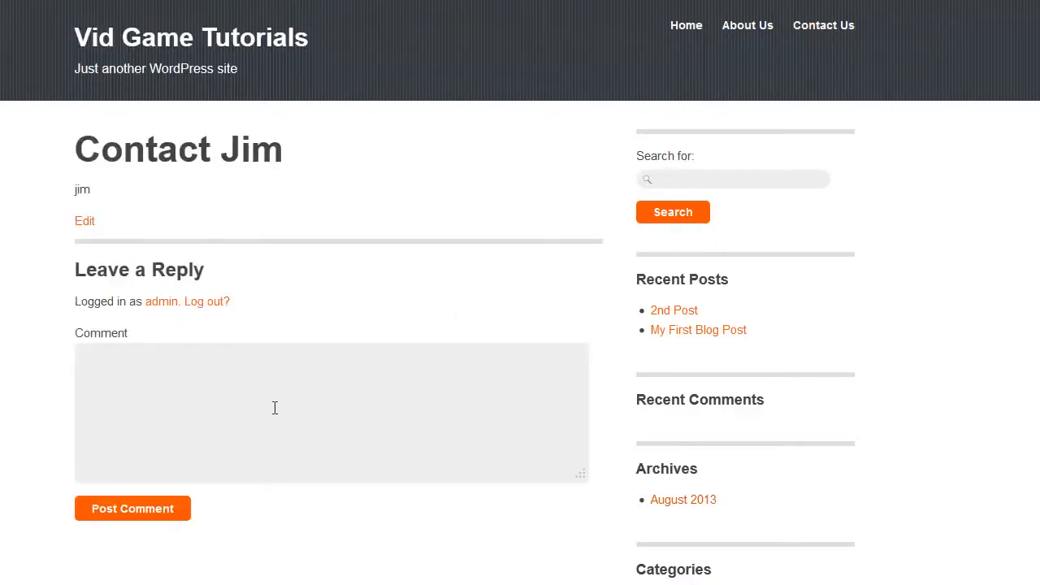
{"action": "scroll", "coordinate": [275, 408], "scroll_direction": "down", "scroll_amount": 3}
{"action": "scroll", "coordinate": [143, 378], "scroll_direction": "up", "scroll_amount": 3}
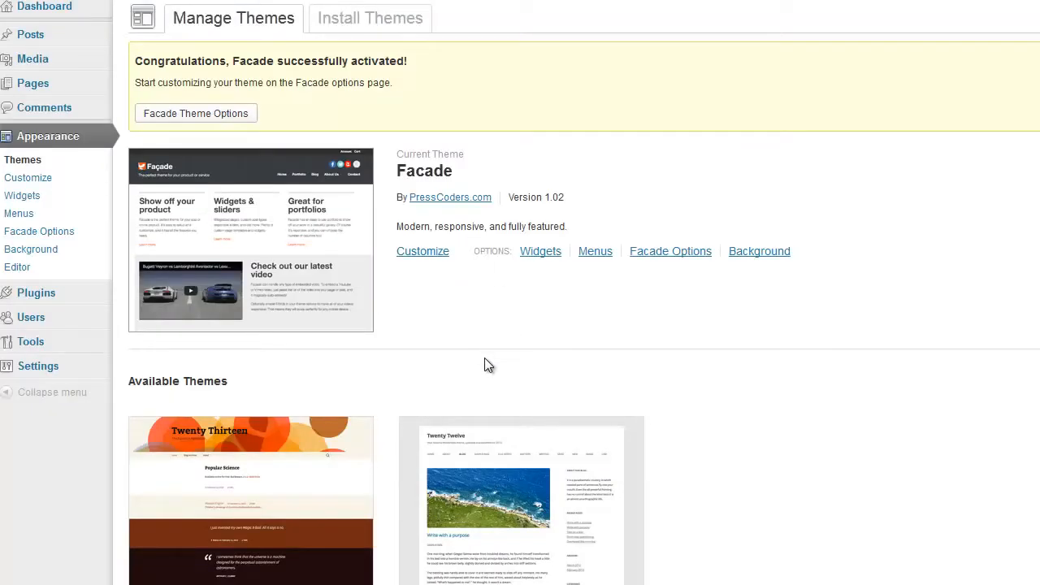
{"action": "scroll", "coordinate": [484, 357], "scroll_direction": "down", "scroll_amount": 1}
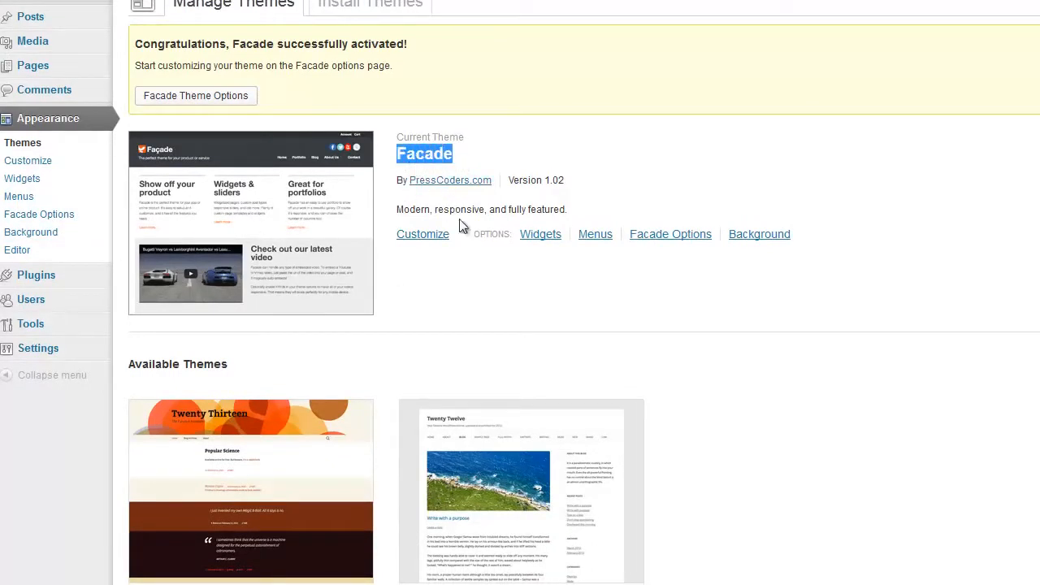
{"action": "left_click", "coordinate": [458, 261]}
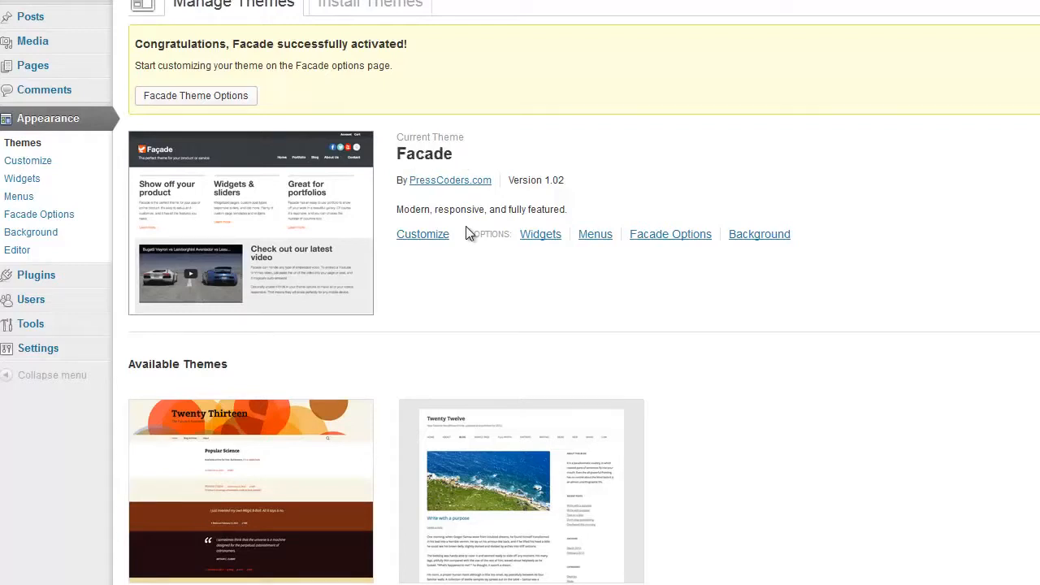
{"action": "left_click_drag", "start_coordinate": [464, 161], "coordinate": [395, 155]}
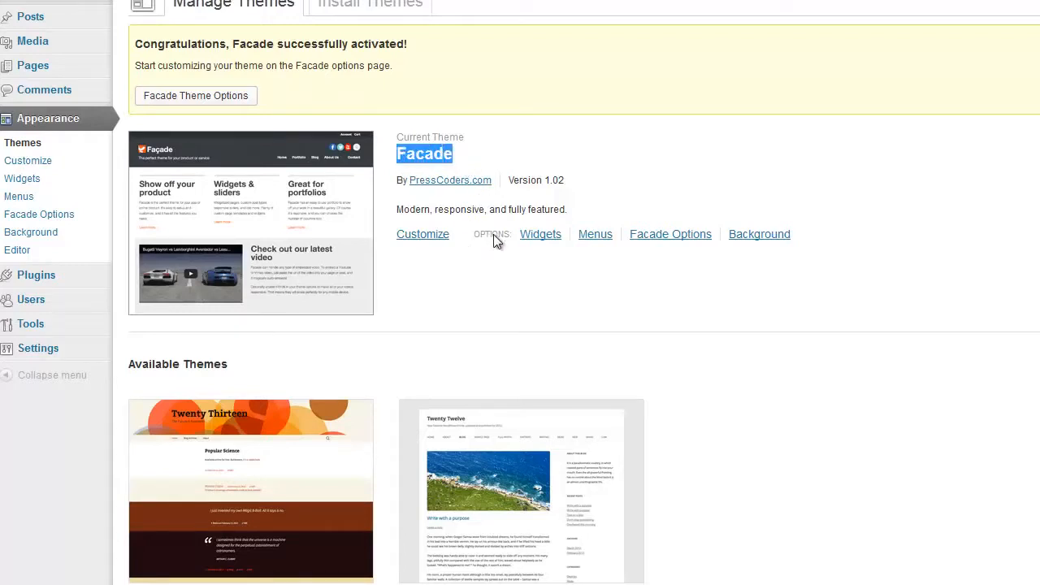
{"action": "left_click", "coordinate": [466, 276]}
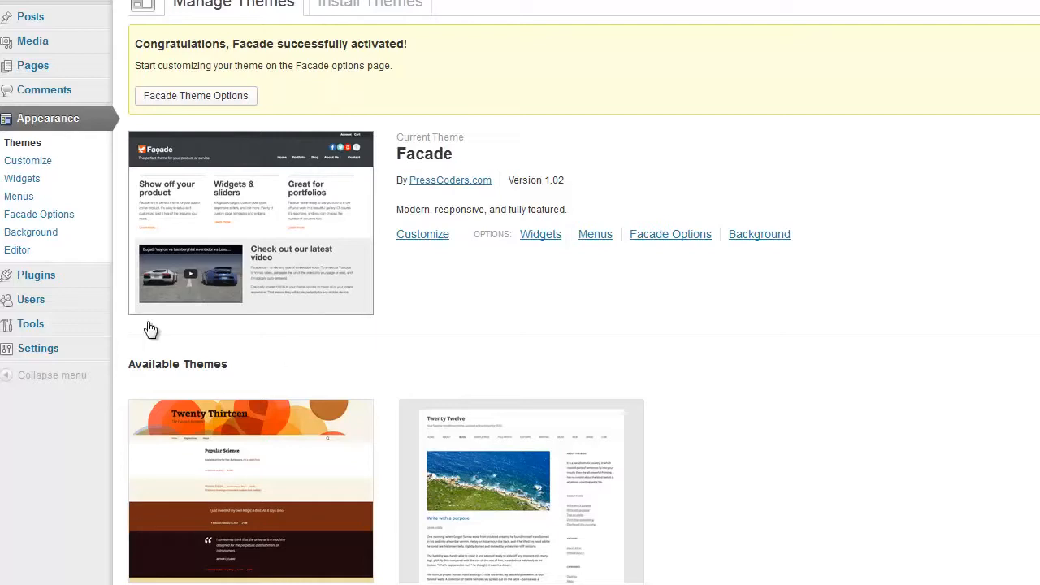
Step: Open the Facade theme's options page and view the available default page layouts
{"action": "left_click", "coordinate": [85, 225]}
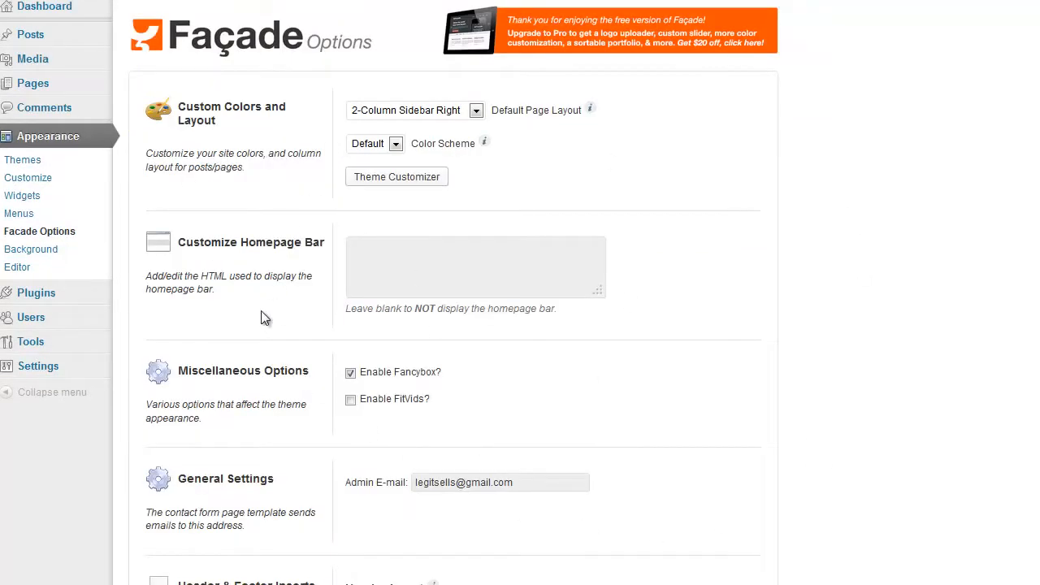
{"action": "scroll", "coordinate": [264, 318], "scroll_direction": "down", "scroll_amount": 3}
{"action": "scroll", "coordinate": [328, 431], "scroll_direction": "up", "scroll_amount": 3}
{"action": "left_click", "coordinate": [374, 265]}
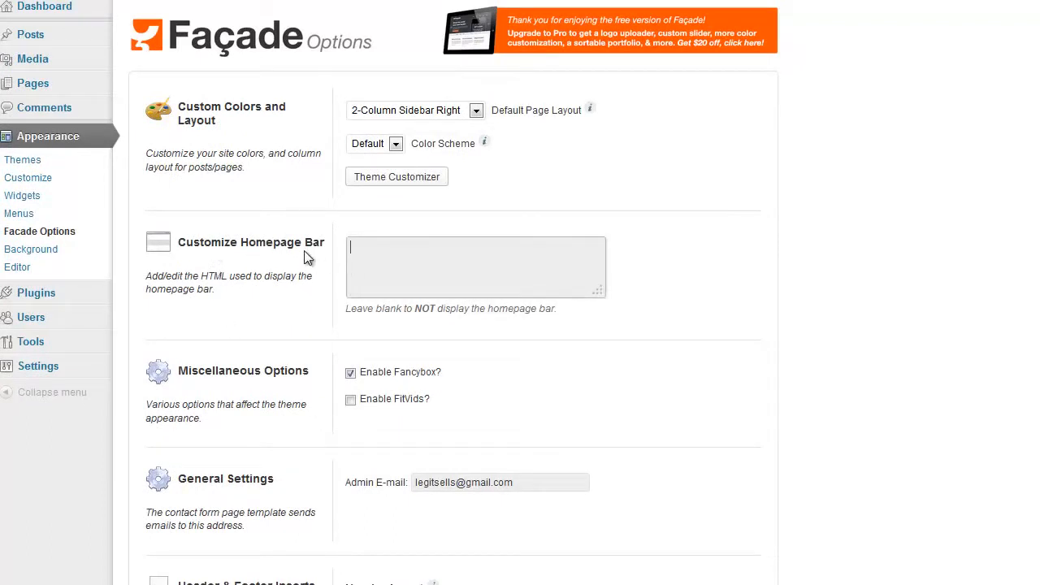
{"action": "left_click", "coordinate": [476, 110]}
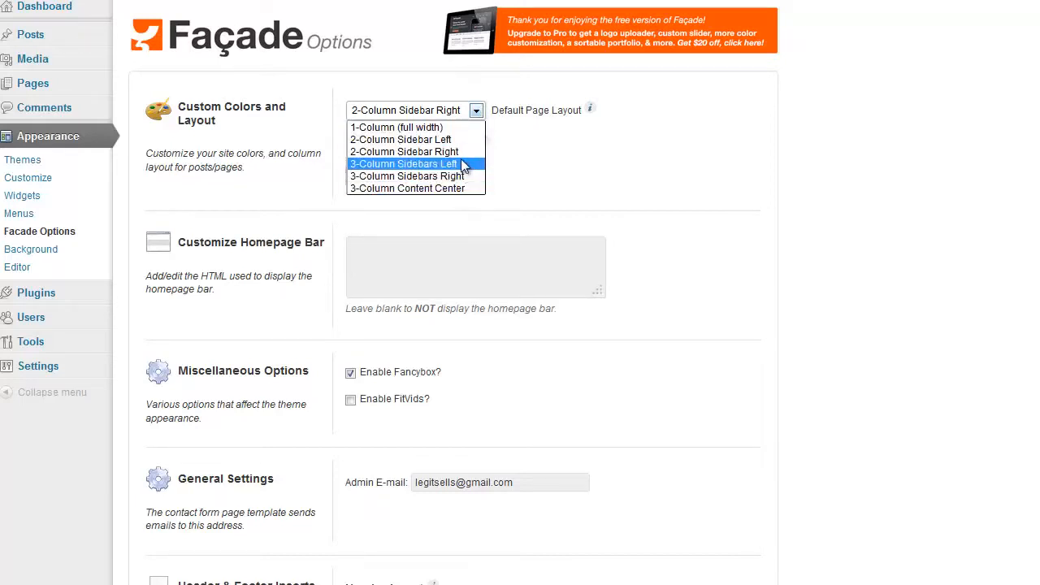
{"action": "left_click", "coordinate": [553, 181]}
Step: Review the remaining Facade options, from miscellaneous and general settings to the header and footer inserts and footer links
{"action": "scroll", "coordinate": [406, 393], "scroll_direction": "down", "scroll_amount": 3}
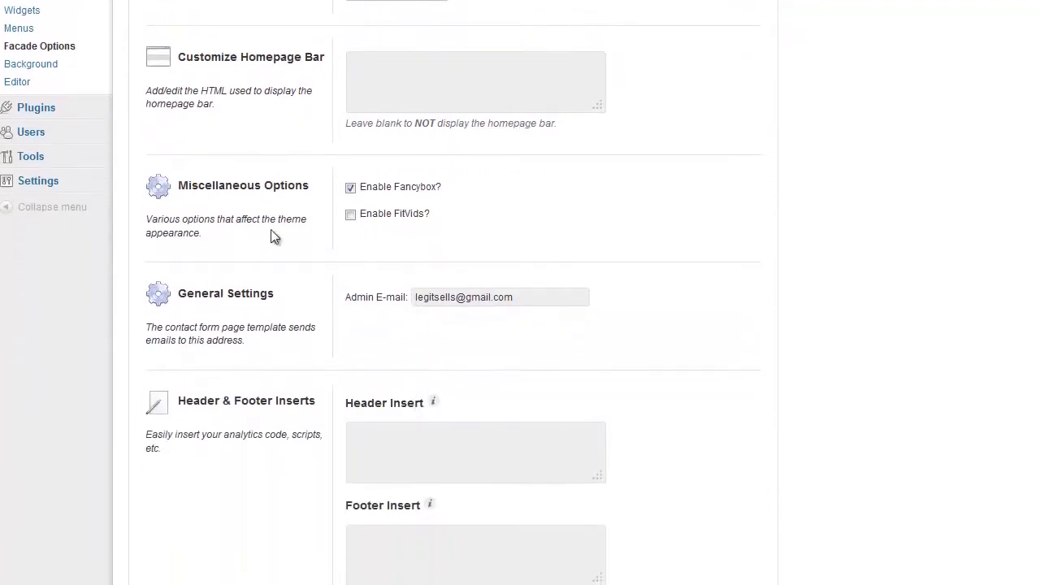
{"action": "scroll", "coordinate": [440, 268], "scroll_direction": "down", "scroll_amount": 3}
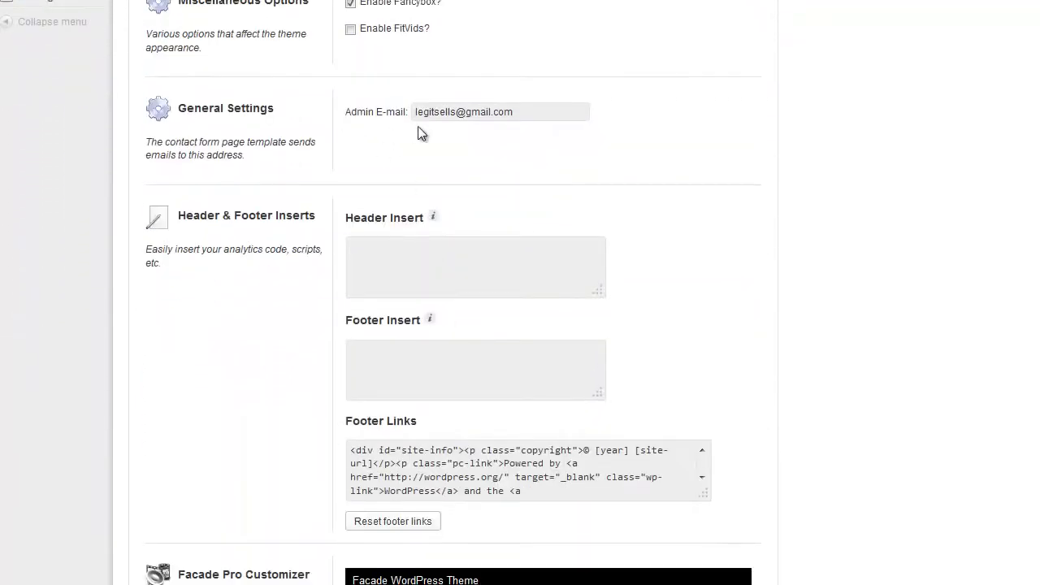
{"action": "left_click", "coordinate": [410, 261]}
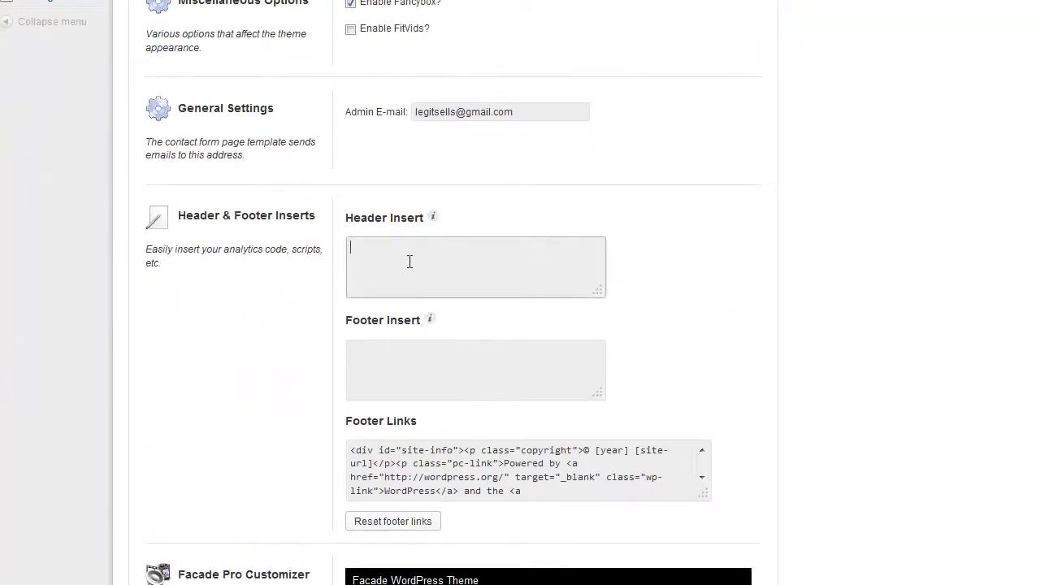
{"action": "left_click", "coordinate": [382, 367]}
{"action": "left_click", "coordinate": [431, 278]}
{"action": "left_click", "coordinate": [406, 355]}
{"action": "left_click", "coordinate": [399, 283]}
{"action": "scroll", "coordinate": [375, 339], "scroll_direction": "down", "scroll_amount": 3}
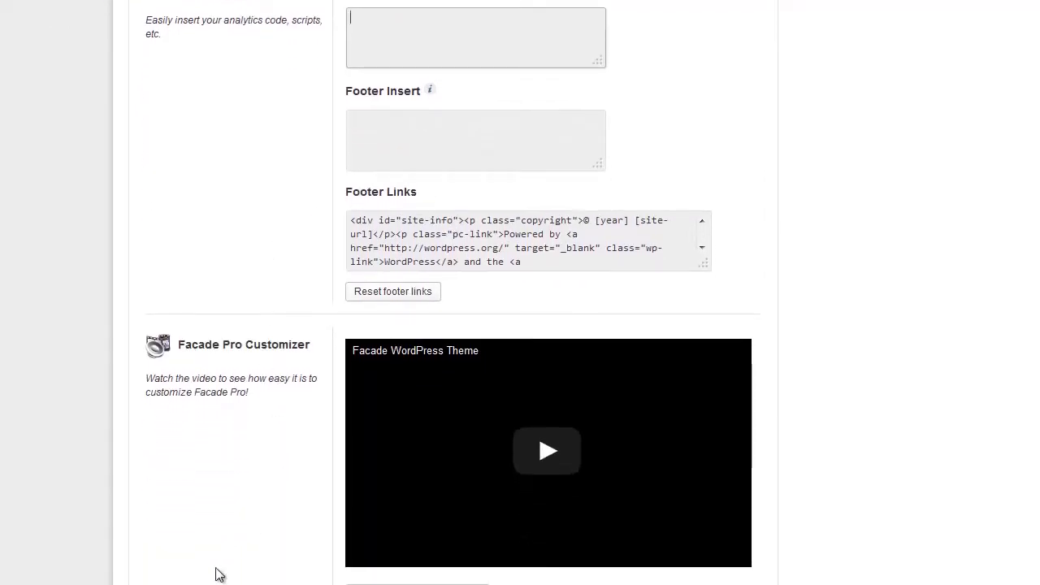
{"action": "scroll", "coordinate": [380, 293], "scroll_direction": "up", "scroll_amount": 7}
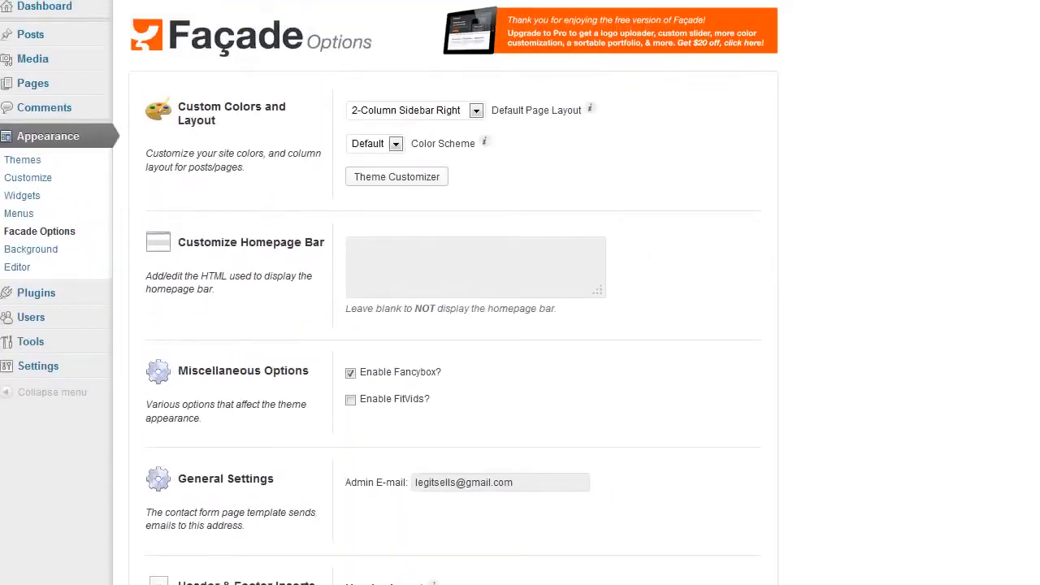
Step: Return to the site's themes page, switch to the WordPress.org Themes Directory and browse its featured, most popular, newest and recently updated themes
{"action": "left_click", "coordinate": [24, 160]}
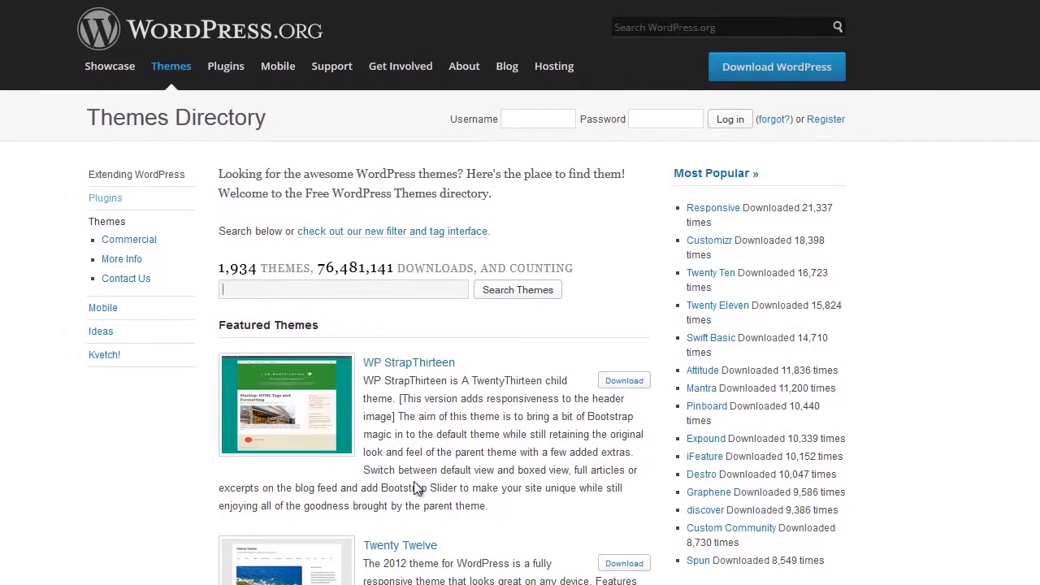
{"action": "scroll", "coordinate": [417, 487], "scroll_direction": "down", "scroll_amount": 6}
{"action": "scroll", "coordinate": [411, 490], "scroll_direction": "up", "scroll_amount": 3}
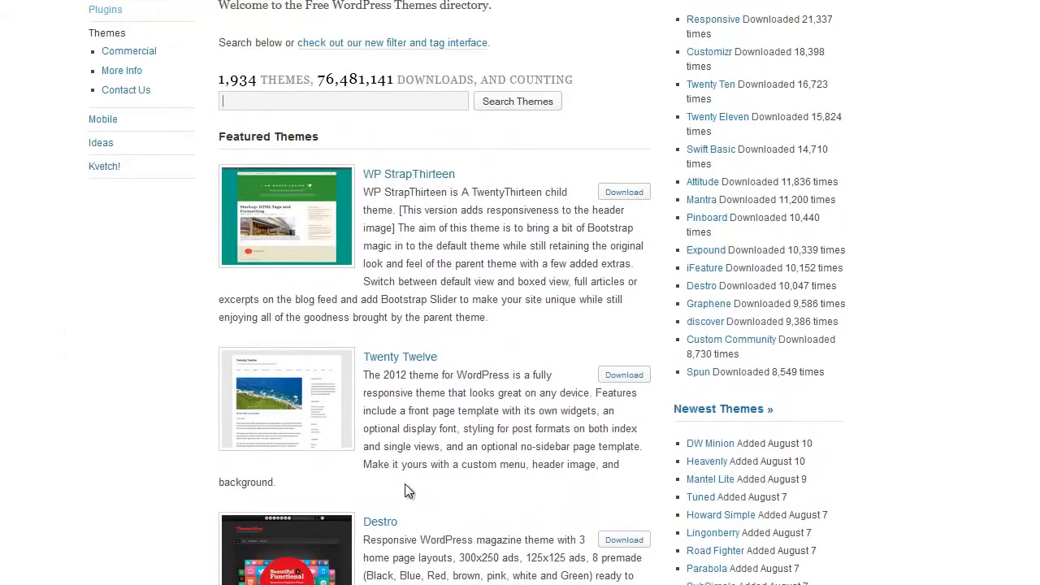
{"action": "scroll", "coordinate": [405, 483], "scroll_direction": "up", "scroll_amount": 2}
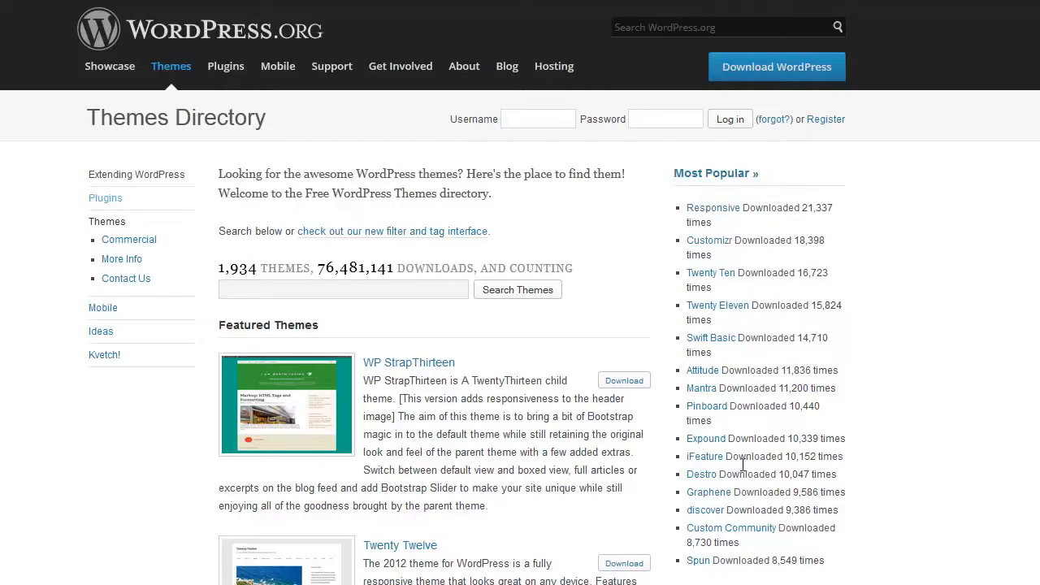
{"action": "scroll", "coordinate": [772, 302], "scroll_direction": "down", "scroll_amount": 3}
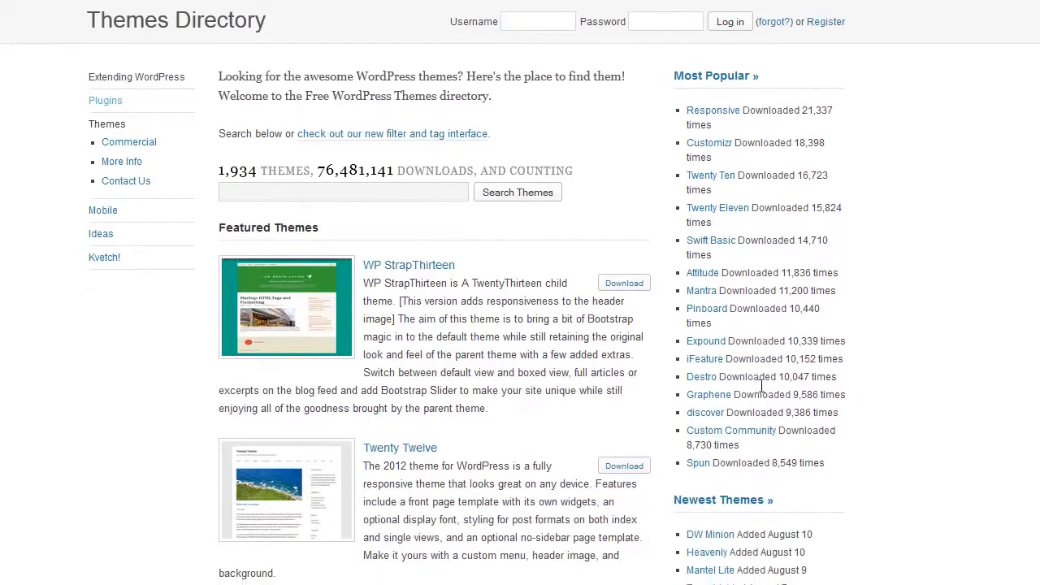
{"action": "scroll", "coordinate": [727, 394], "scroll_direction": "down", "scroll_amount": 5}
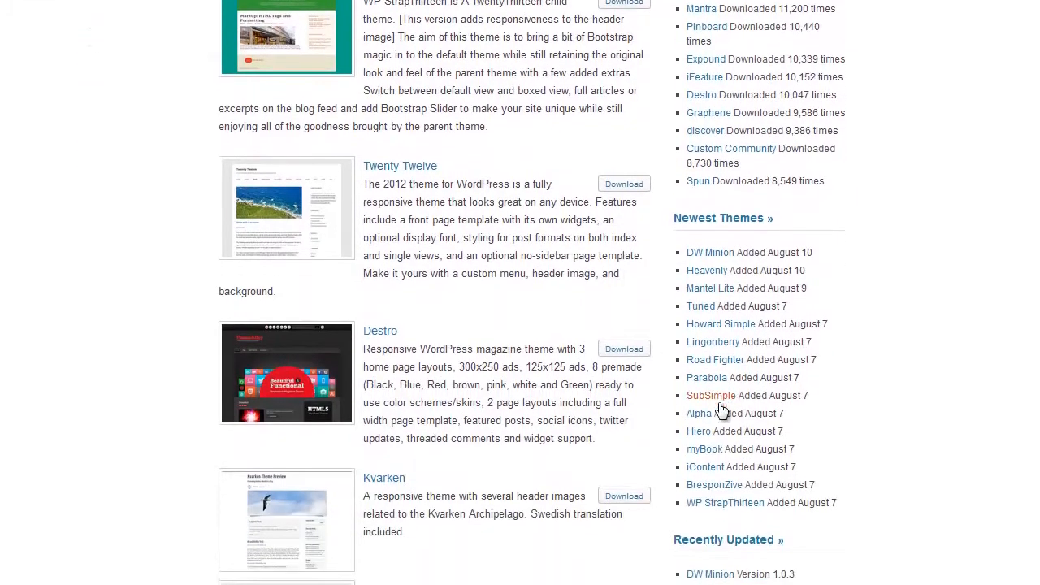
{"action": "scroll", "coordinate": [708, 425], "scroll_direction": "down", "scroll_amount": 2}
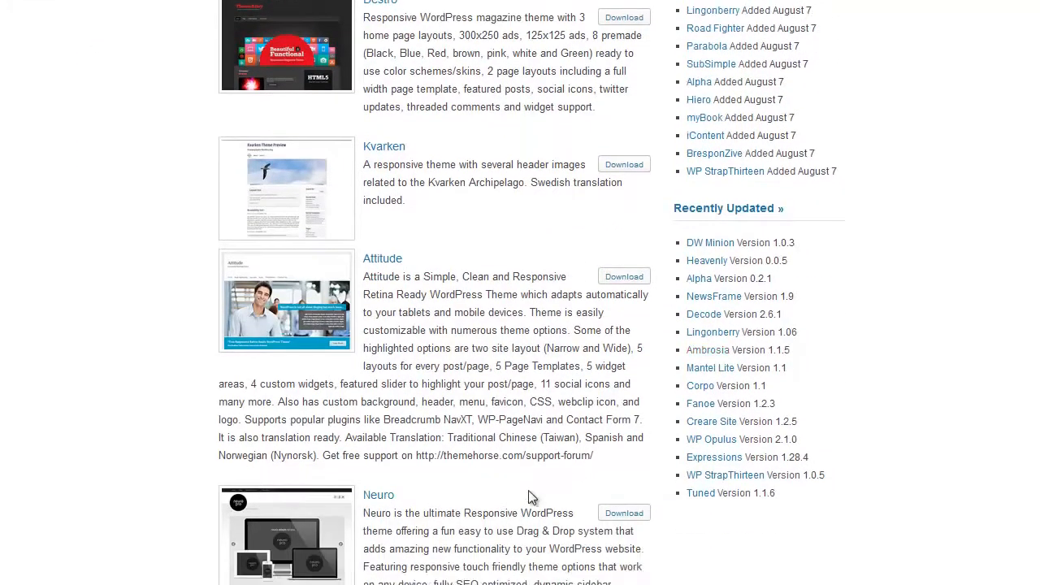
{"action": "scroll", "coordinate": [350, 423], "scroll_direction": "up", "scroll_amount": 10}
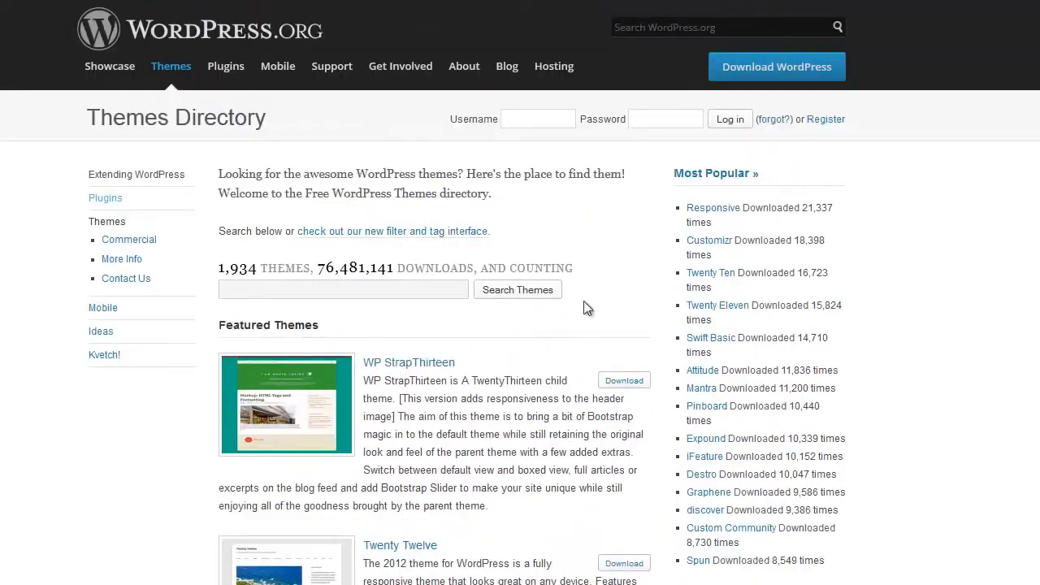
Step: View the most popular theme, Responsive, in the directory and open its preview in a new tab
{"action": "left_click", "coordinate": [697, 210]}
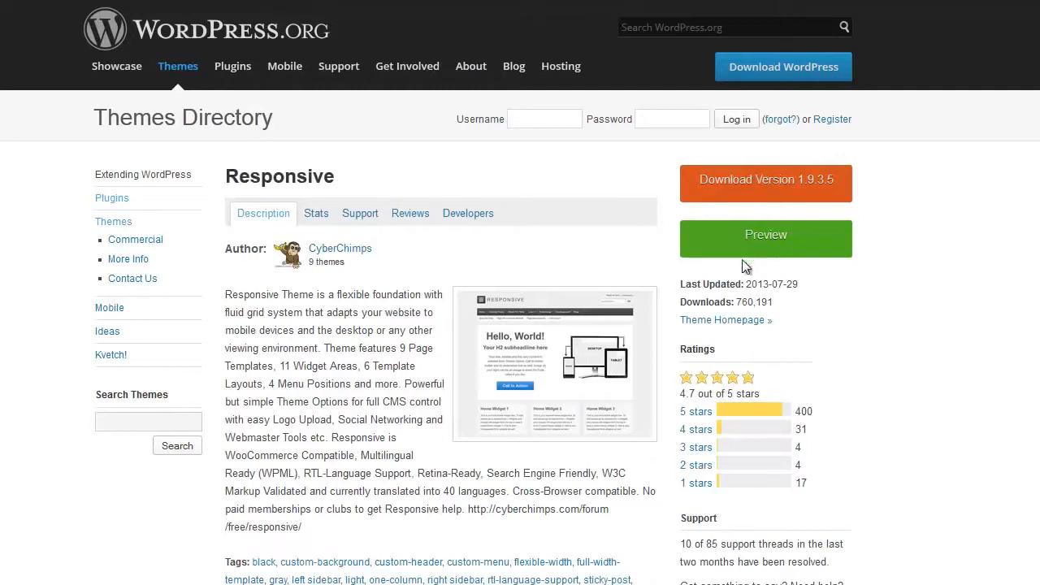
{"action": "right_click", "coordinate": [764, 239]}
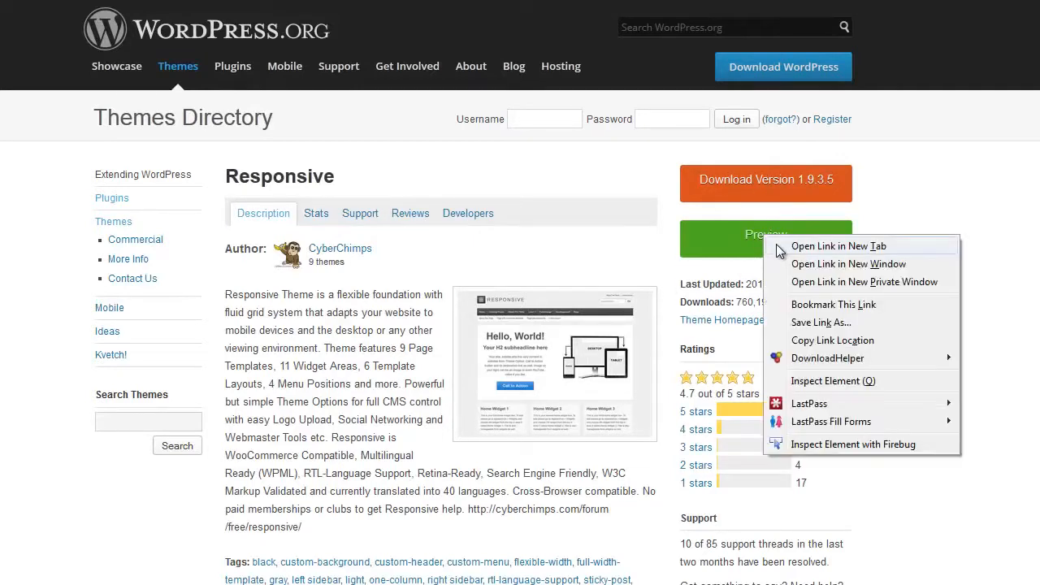
{"action": "left_click", "coordinate": [797, 243]}
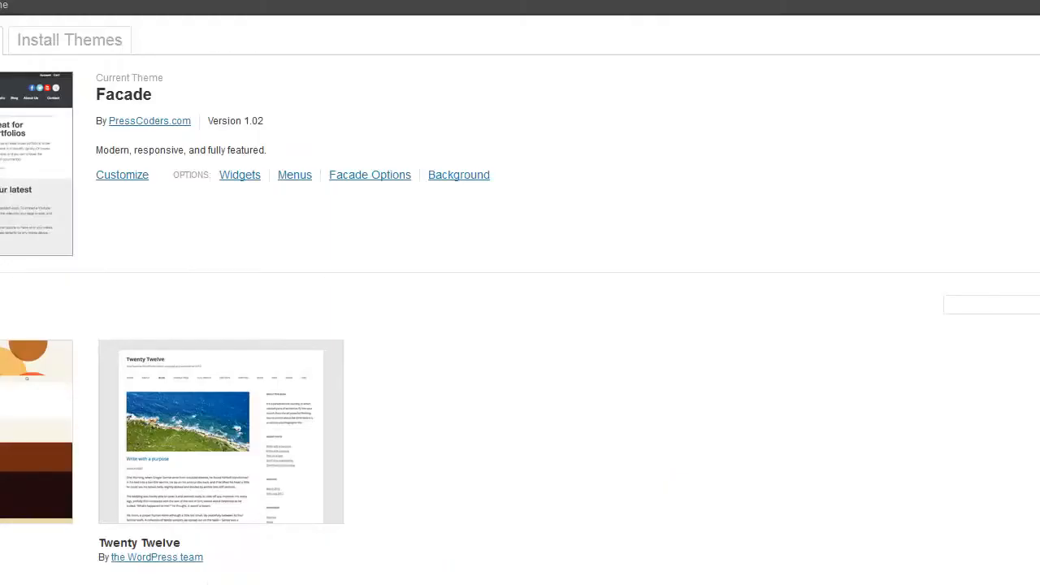
Step: Search the site's theme installer for the keyword "responsive"
{"action": "left_click", "coordinate": [30, 40]}
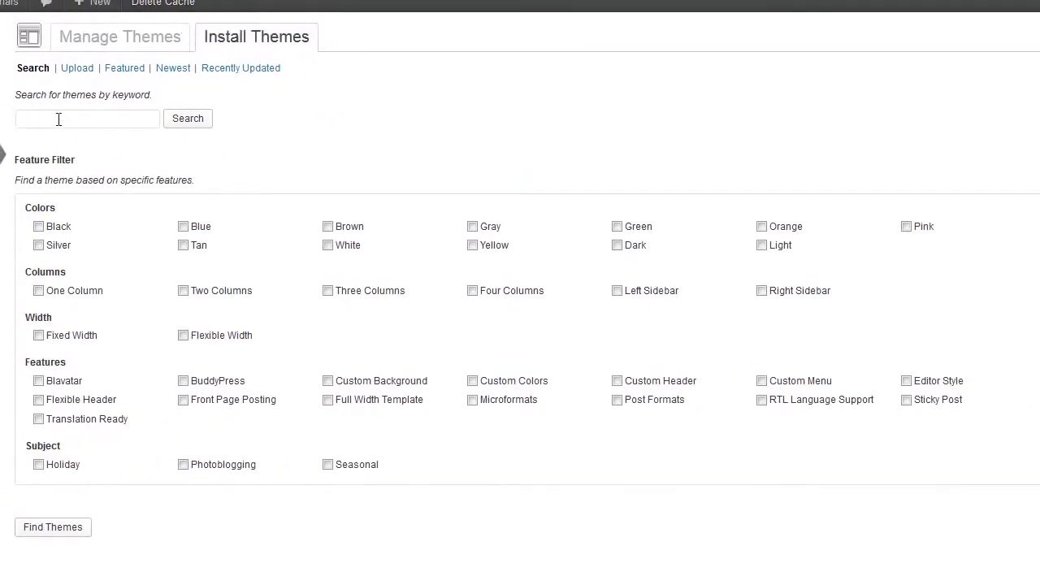
{"action": "left_click", "coordinate": [59, 118]}
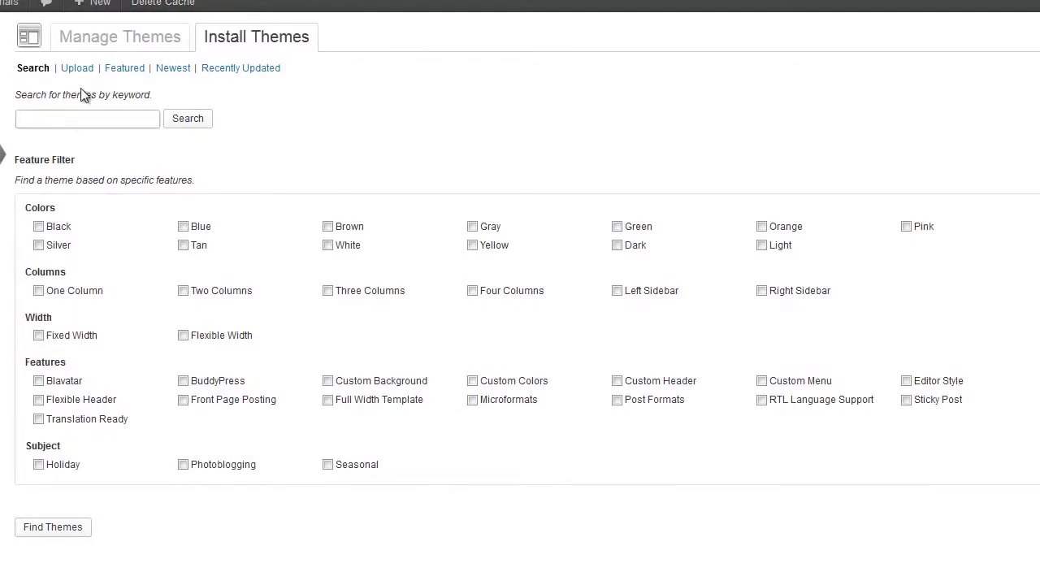
{"action": "type", "text": "responsive"}
{"action": "key", "text": "Return"}
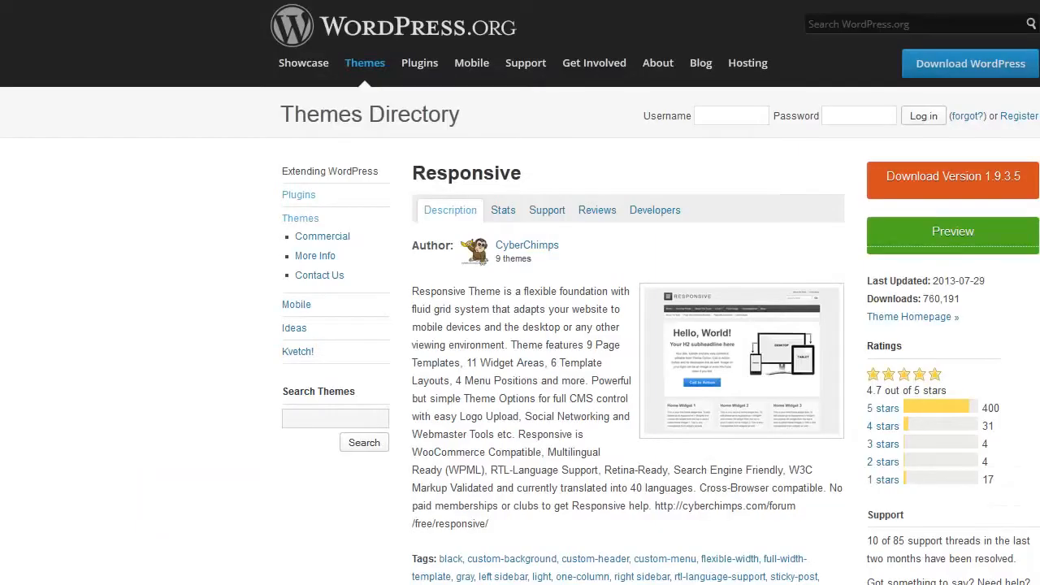
Step: Download responsive.1.9.3.5.zip from the theme's WordPress.org page and install it on the site by uploading the file
{"action": "left_click", "coordinate": [938, 178]}
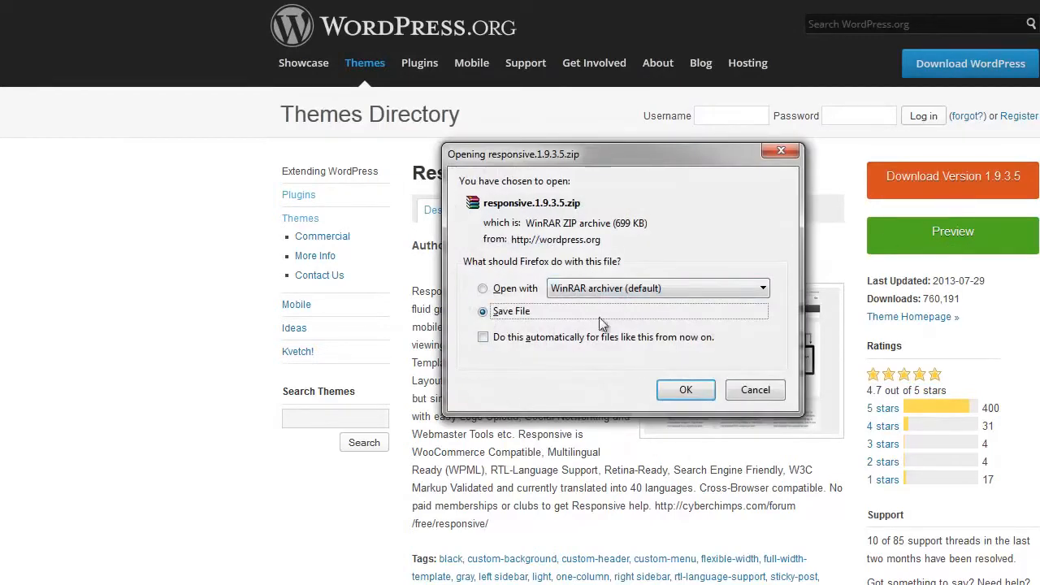
{"action": "left_click", "coordinate": [682, 392]}
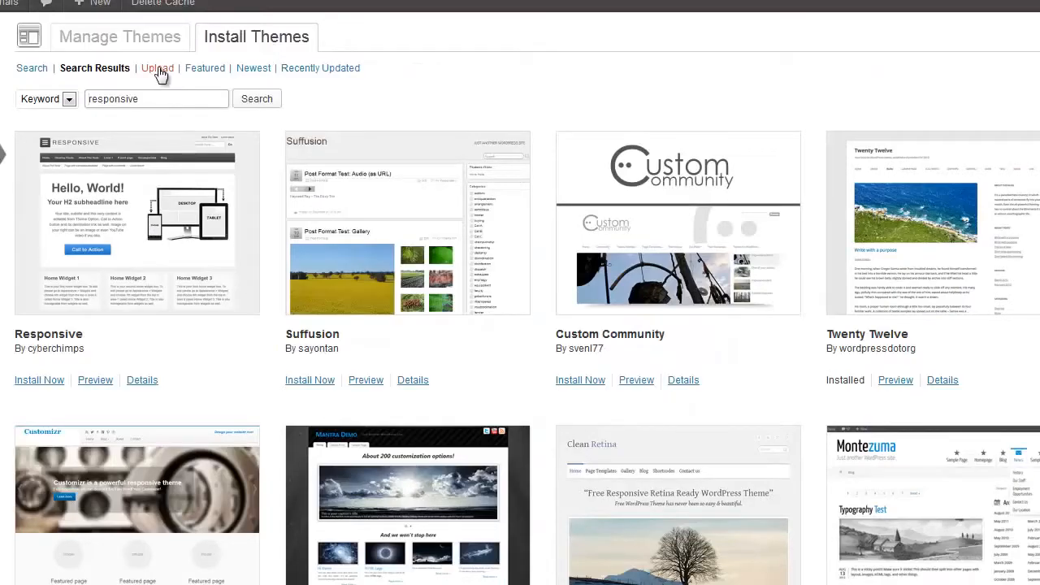
{"action": "left_click", "coordinate": [159, 70]}
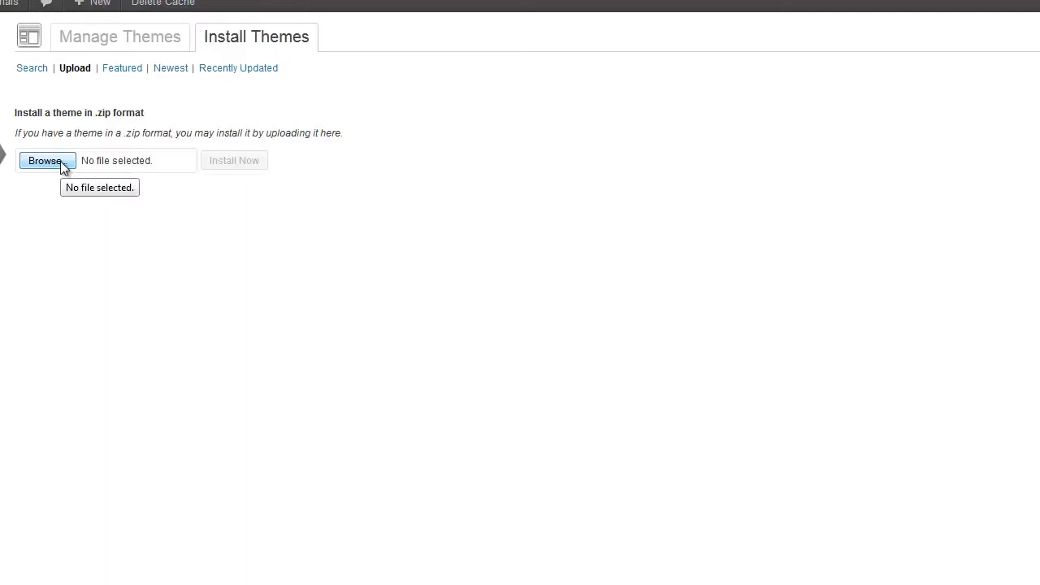
{"action": "left_click", "coordinate": [47, 161]}
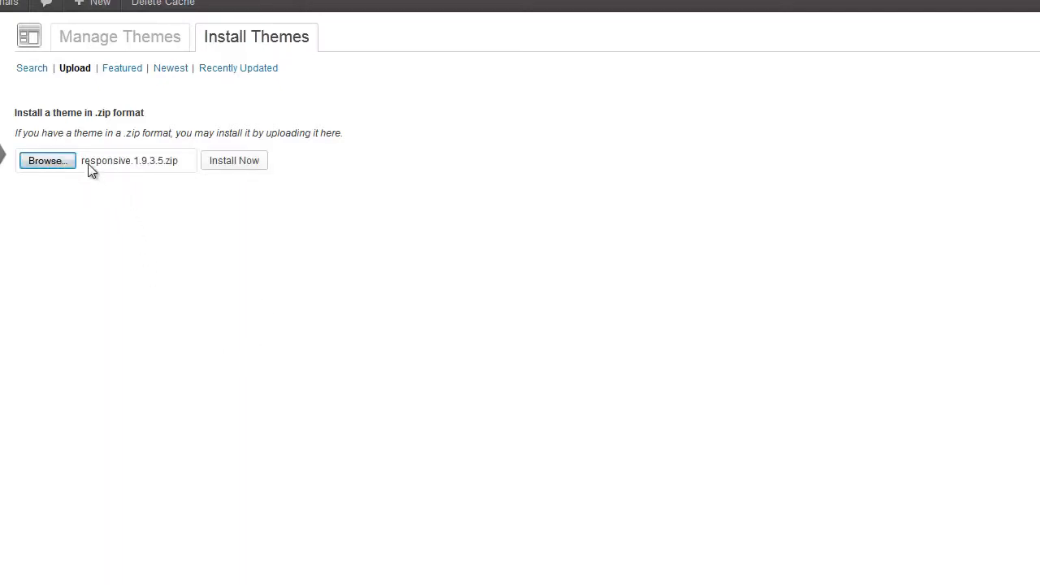
{"action": "left_click", "coordinate": [252, 163]}
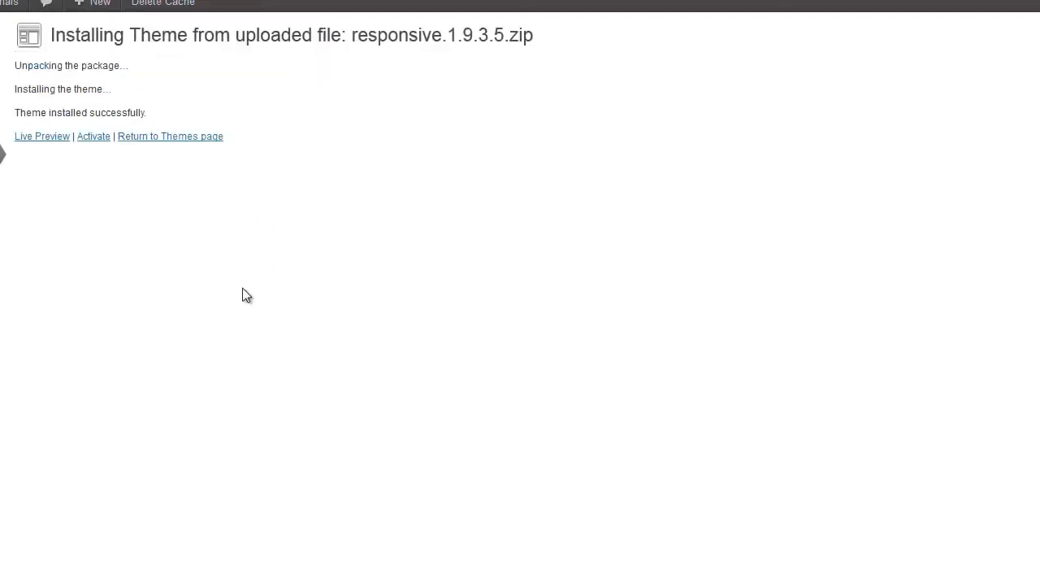
Step: Activate the uploaded Responsive theme, check the site's front page and return to theme management
{"action": "left_click", "coordinate": [95, 138]}
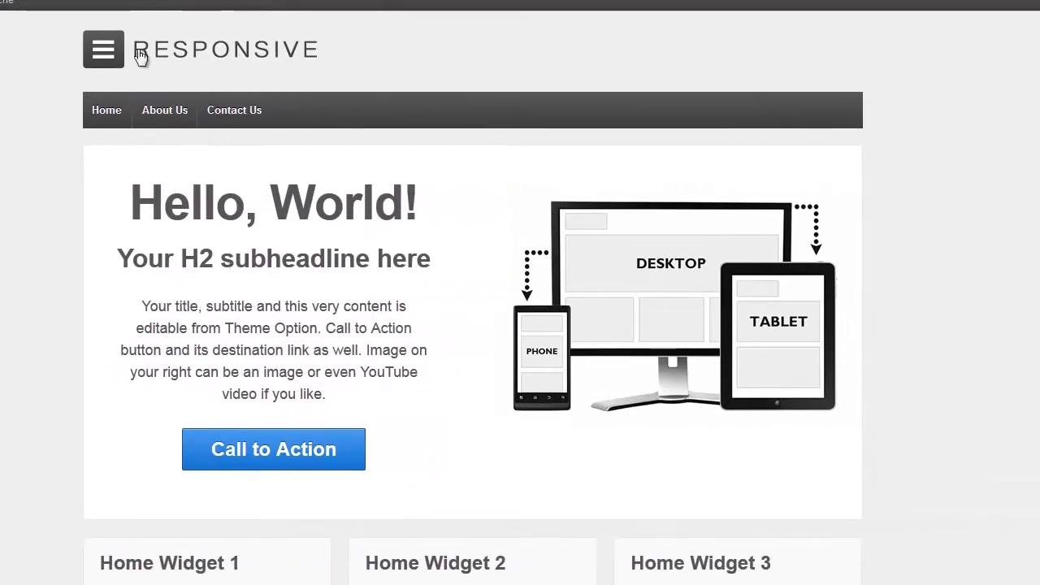
{"action": "left_click", "coordinate": [25, 1]}
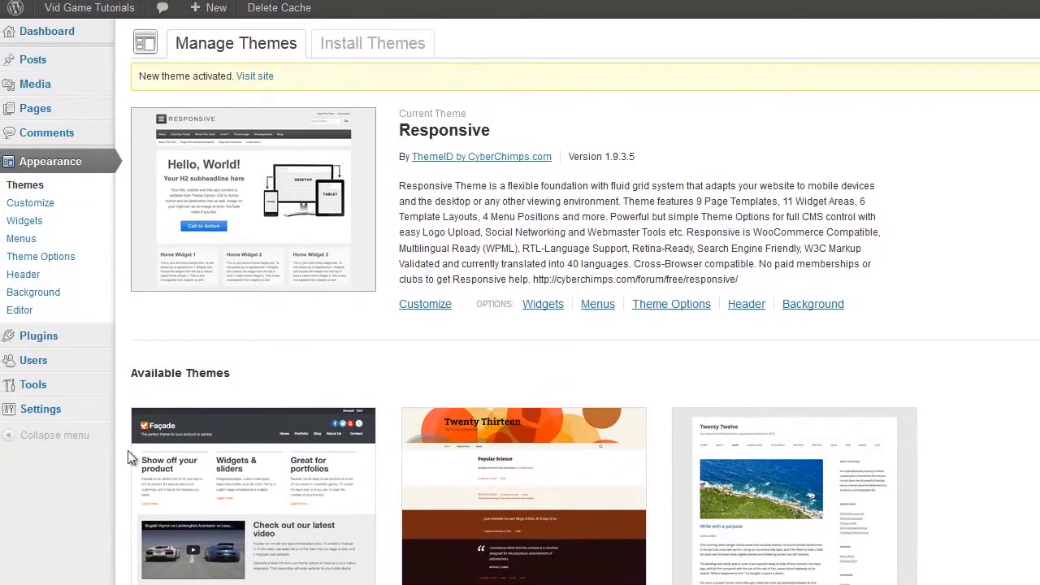
Step: Open the Responsive theme's options and look through the Theme Elements, Logo Upload and Home Page sections
{"action": "left_click", "coordinate": [71, 259]}
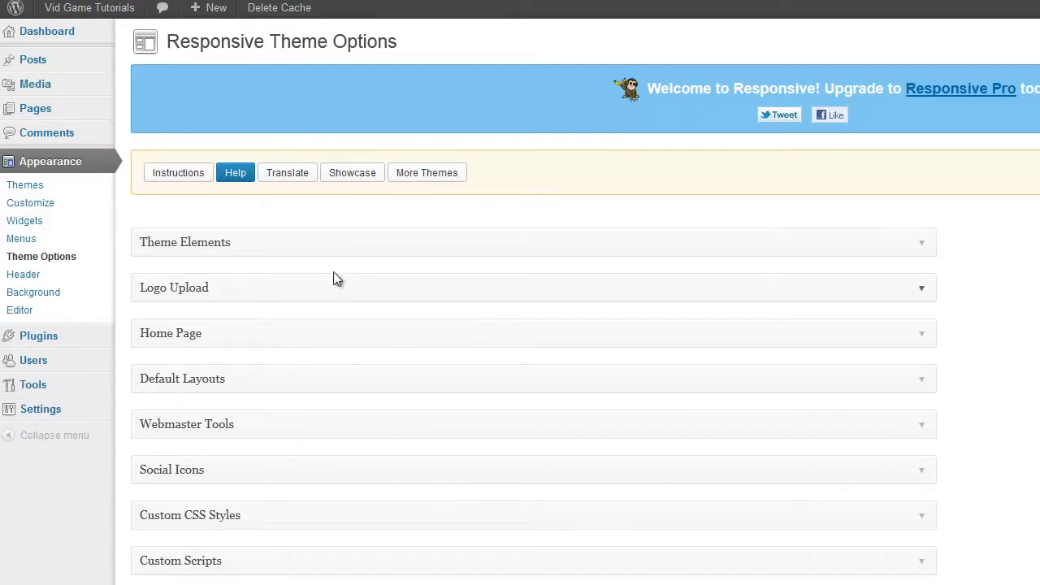
{"action": "left_click", "coordinate": [365, 246]}
{"action": "left_click", "coordinate": [460, 254]}
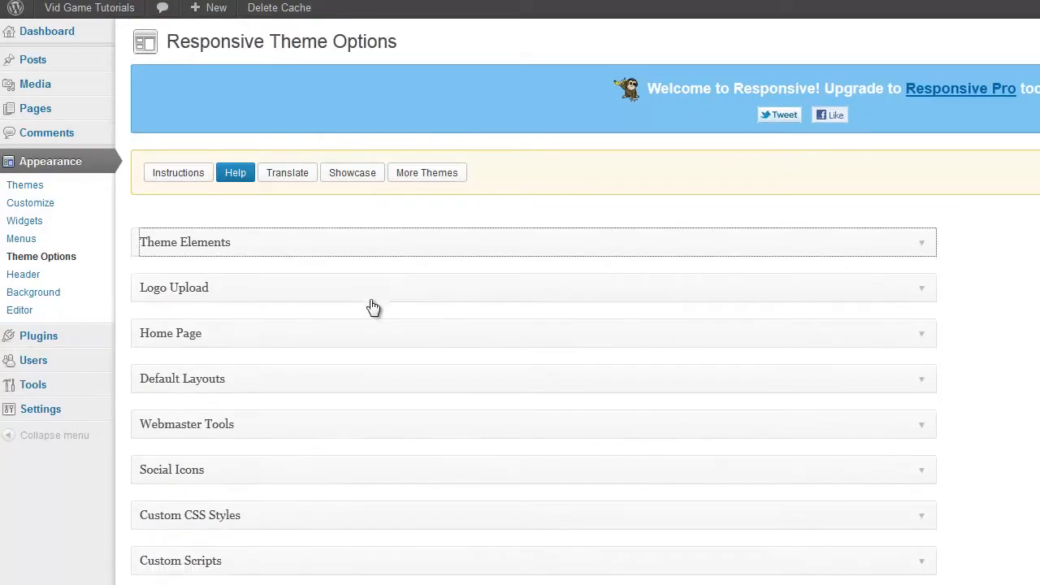
{"action": "left_click", "coordinate": [379, 298]}
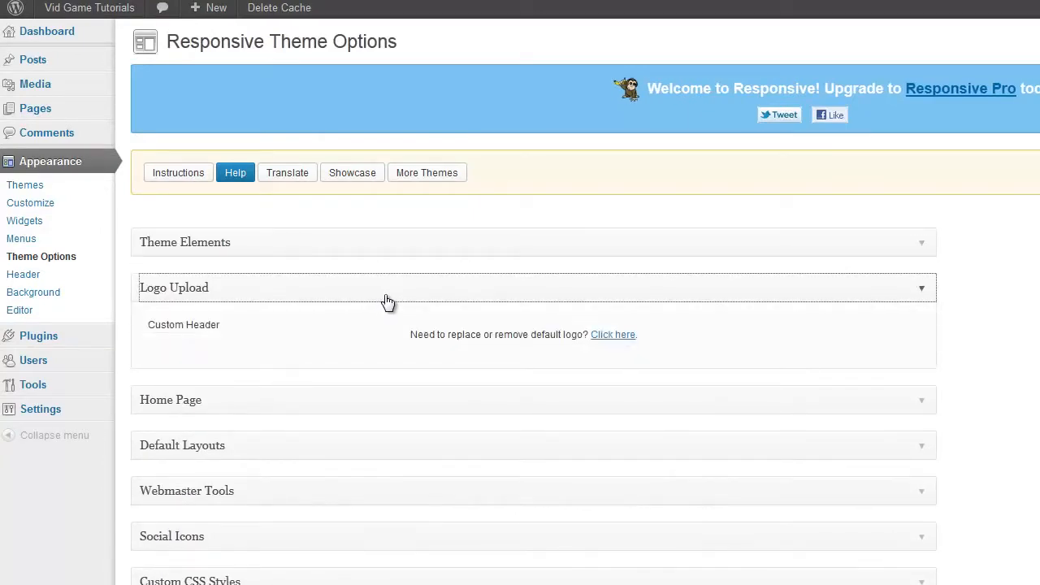
{"action": "left_click", "coordinate": [388, 302]}
{"action": "left_click", "coordinate": [388, 342]}
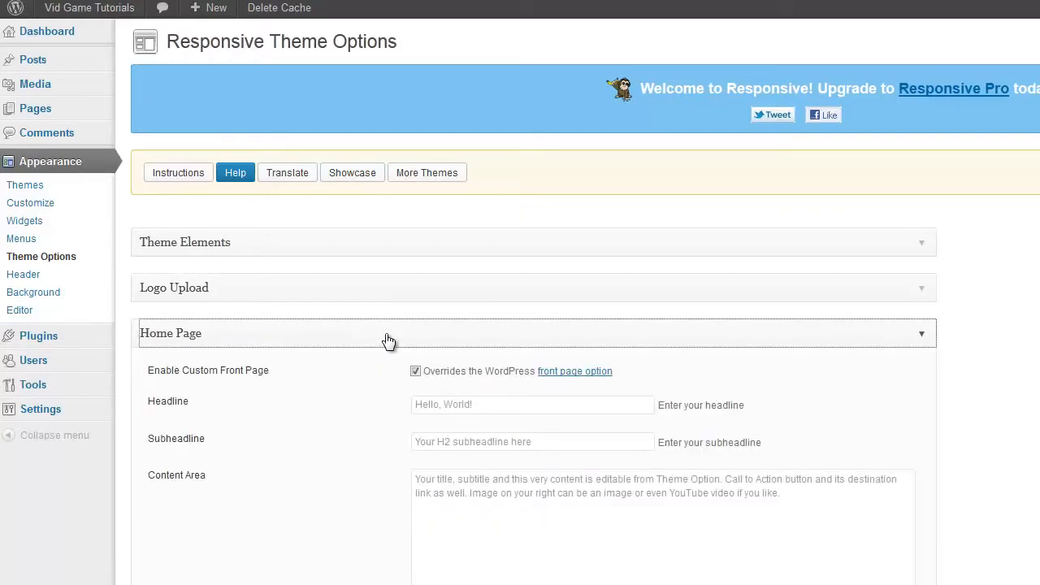
{"action": "left_click", "coordinate": [388, 342]}
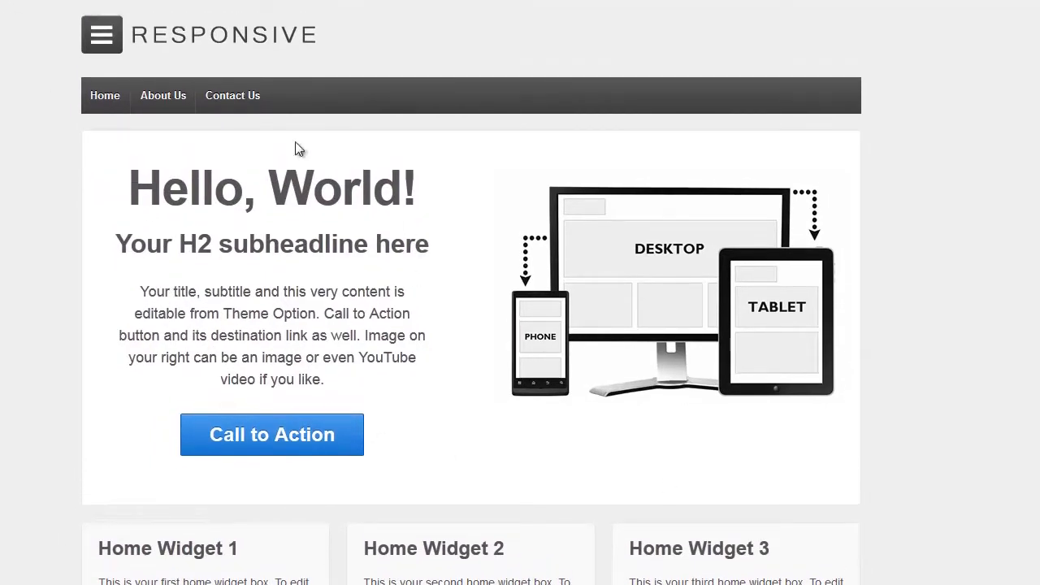
Step: Examine the site's front page as laid out by the Responsive theme
{"action": "mouse_move", "coordinate": [233, 98]}
{"action": "scroll", "coordinate": [471, 292], "scroll_direction": "down", "scroll_amount": 1}
{"action": "scroll", "coordinate": [471, 292], "scroll_direction": "up", "scroll_amount": 1}
{"action": "left_click_drag", "start_coordinate": [3, 4], "coordinate": [3, 3]}
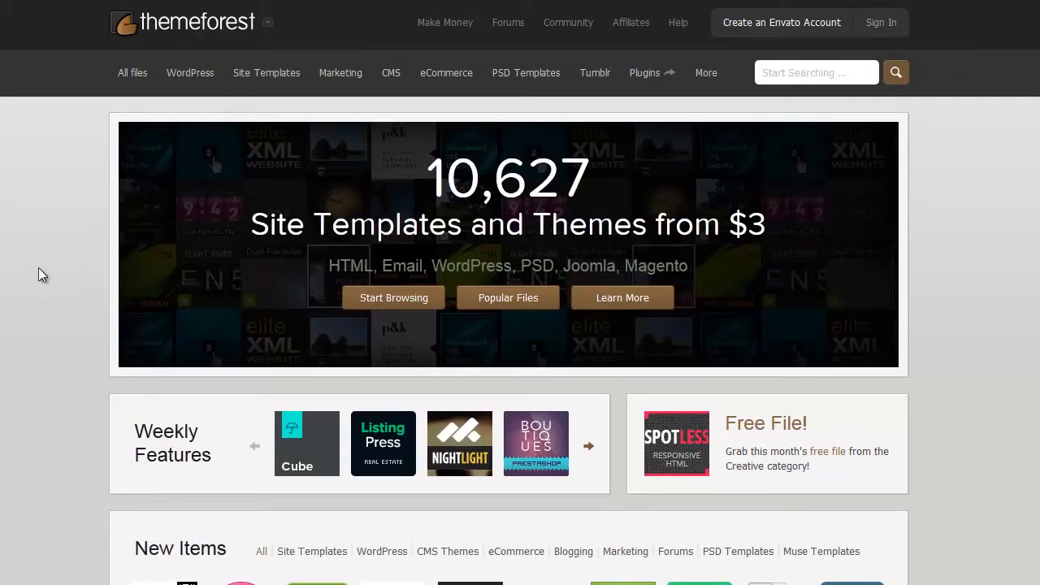
Step: Switch to ThemeForest, list its WordPress themes and sort them by Sales
{"action": "mouse_move", "coordinate": [200, 84]}
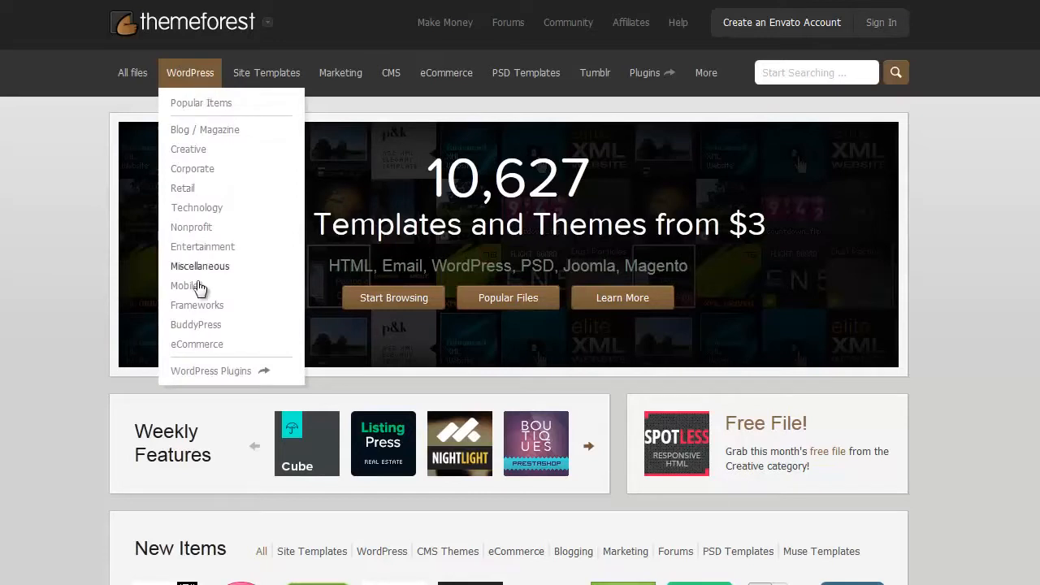
{"action": "left_click", "coordinate": [192, 75]}
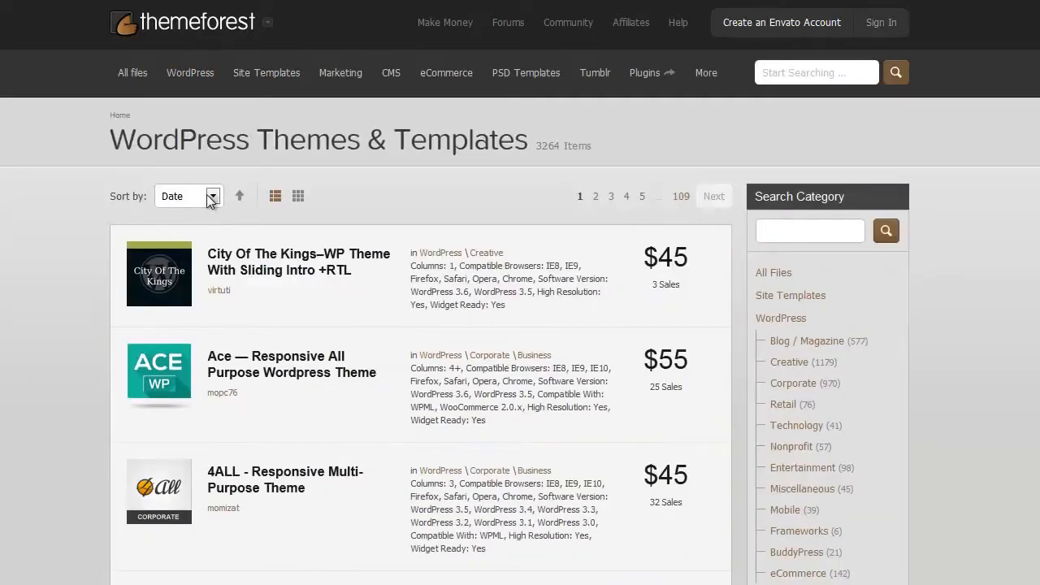
{"action": "left_click", "coordinate": [211, 196]}
{"action": "left_click", "coordinate": [178, 266]}
{"action": "scroll", "coordinate": [870, 389], "scroll_direction": "down", "scroll_amount": 1}
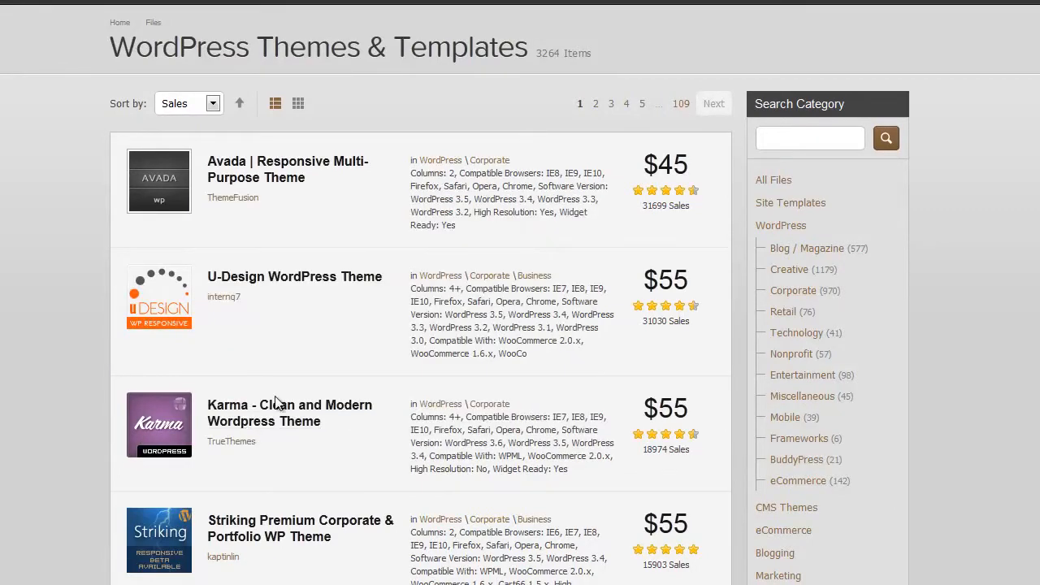
{"action": "scroll", "coordinate": [276, 402], "scroll_direction": "up", "scroll_amount": 1}
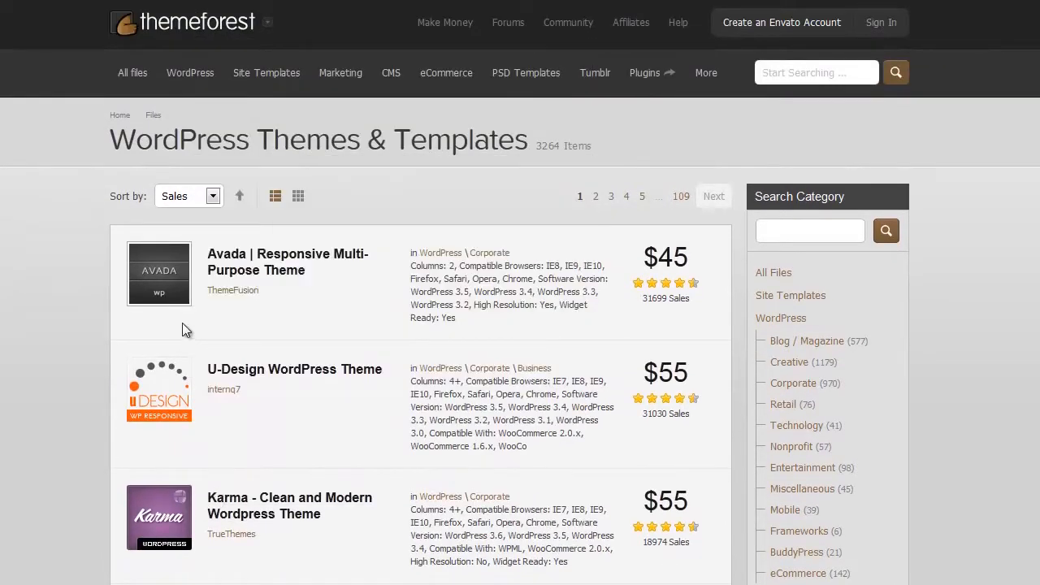
Step: Open the details of the Avada | Responsive Multi-Purpose Theme in a new tab and start its live preview
{"action": "mouse_move", "coordinate": [177, 296]}
{"action": "right_click", "coordinate": [224, 273]}
{"action": "left_click", "coordinate": [240, 284]}
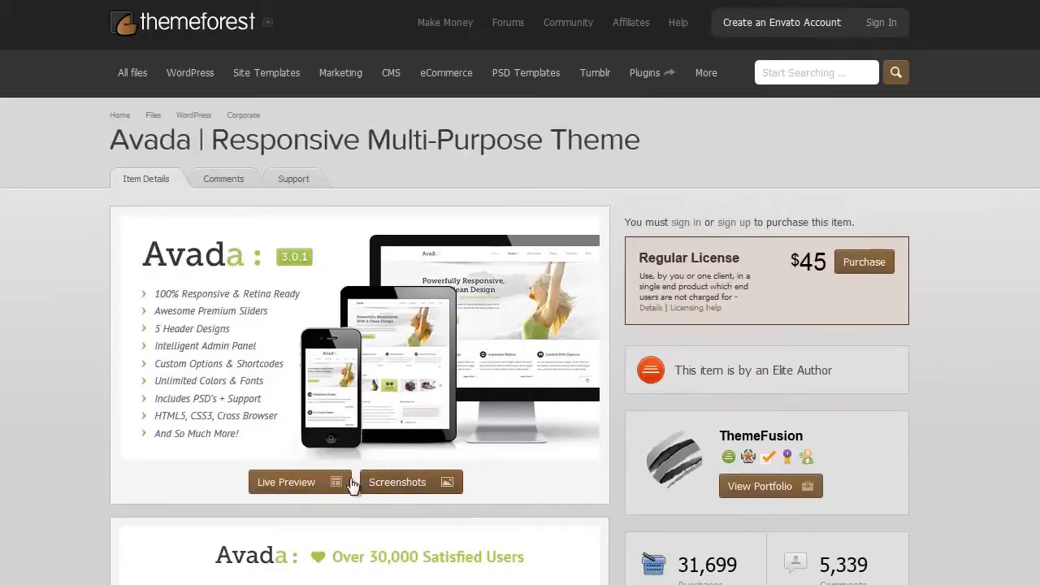
{"action": "left_click", "coordinate": [352, 481]}
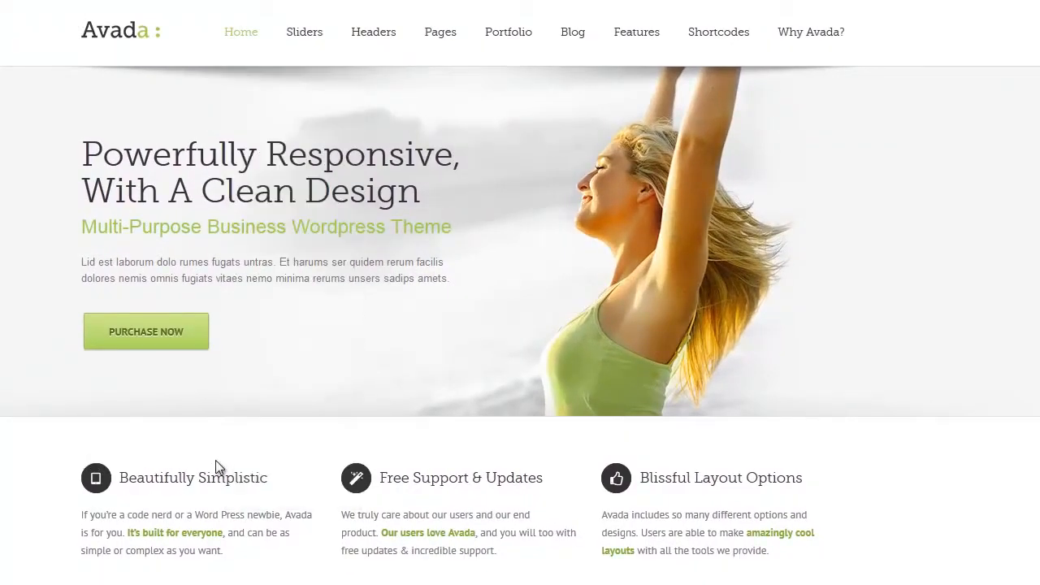
Step: Examine the Avada demo's home page, including its slider, feature sections, portfolio images and tools list
{"action": "scroll", "coordinate": [215, 460], "scroll_direction": "down", "scroll_amount": 15}
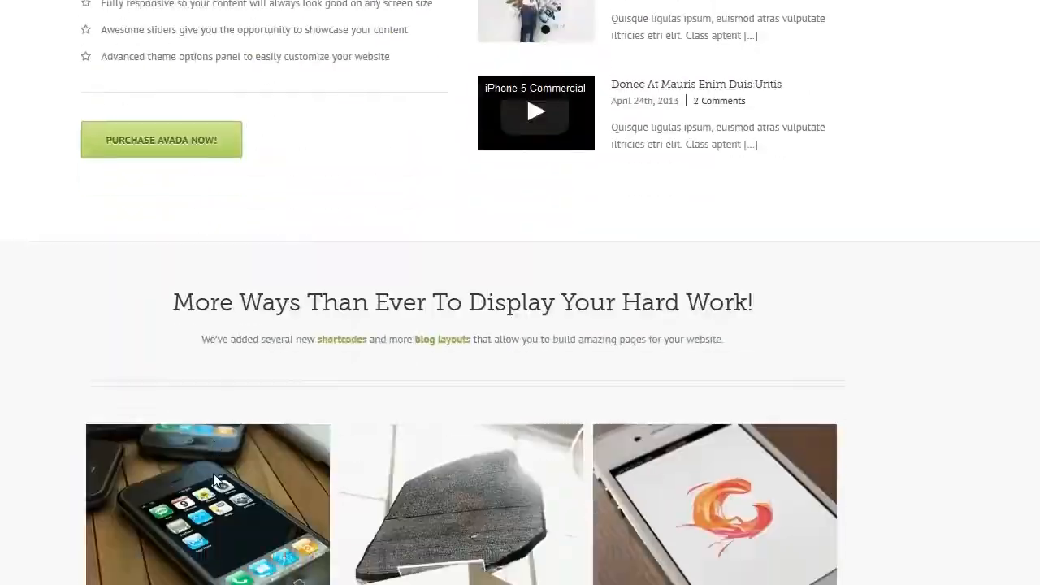
{"action": "scroll", "coordinate": [210, 474], "scroll_direction": "up", "scroll_amount": 5}
{"action": "scroll", "coordinate": [389, 430], "scroll_direction": "up", "scroll_amount": 5}
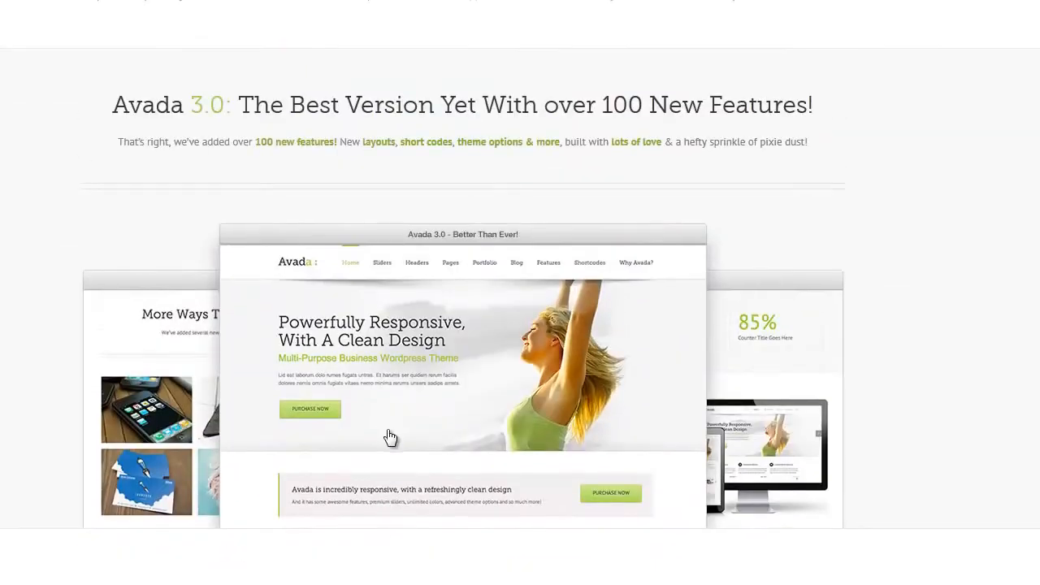
{"action": "scroll", "coordinate": [390, 438], "scroll_direction": "up", "scroll_amount": 7}
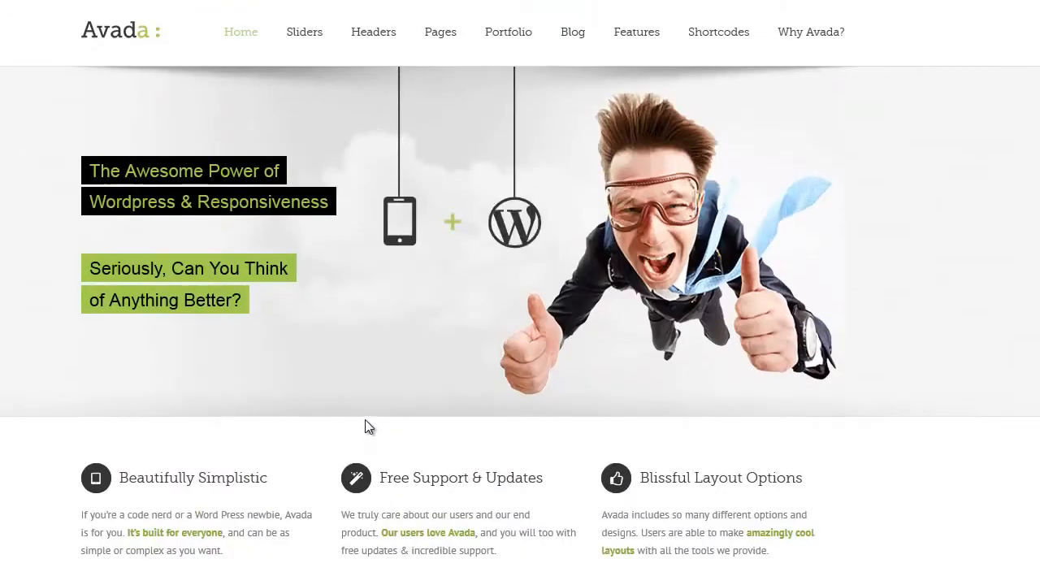
{"action": "mouse_move", "coordinate": [573, 32]}
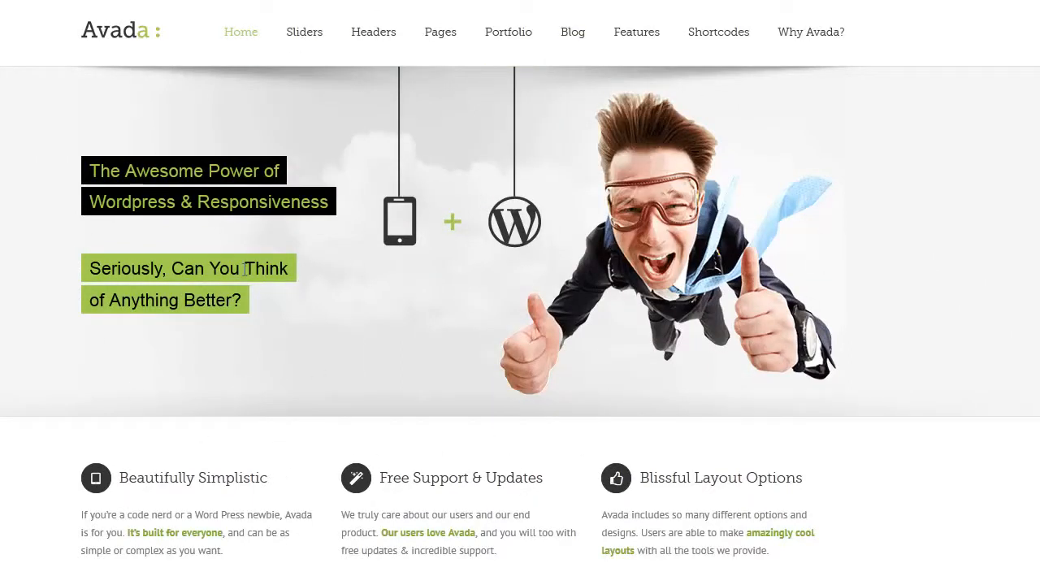
{"action": "scroll", "coordinate": [244, 270], "scroll_direction": "down", "scroll_amount": 4}
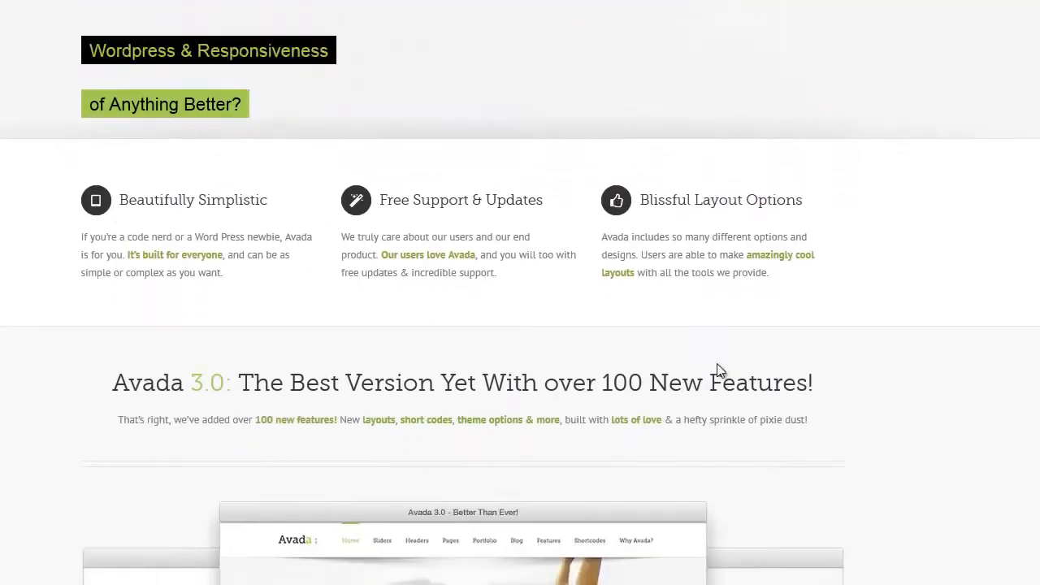
{"action": "scroll", "coordinate": [421, 495], "scroll_direction": "down", "scroll_amount": 3}
{"action": "scroll", "coordinate": [290, 259], "scroll_direction": "down", "scroll_amount": 4}
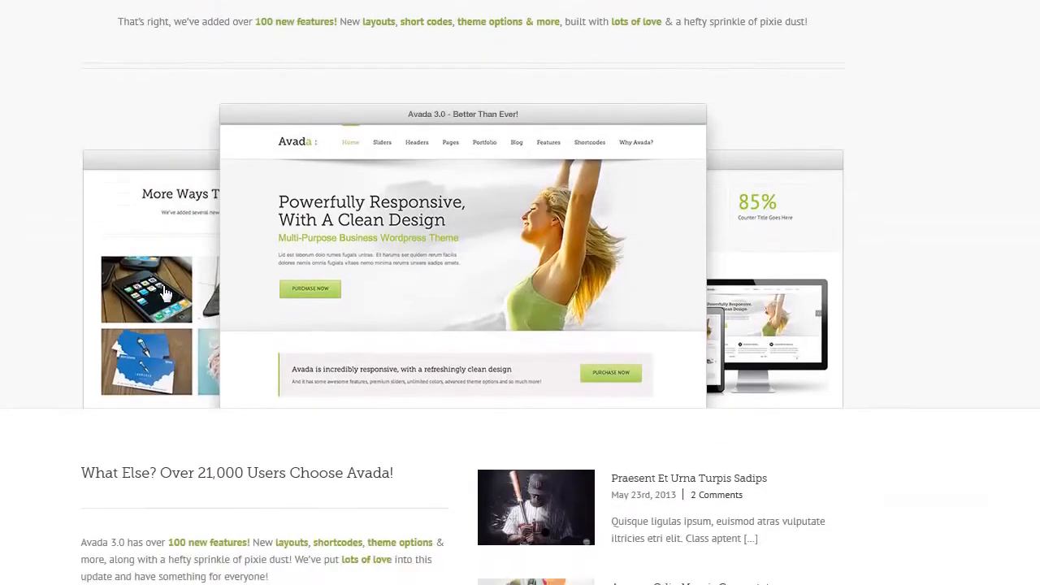
{"action": "scroll", "coordinate": [642, 292], "scroll_direction": "down", "scroll_amount": 3}
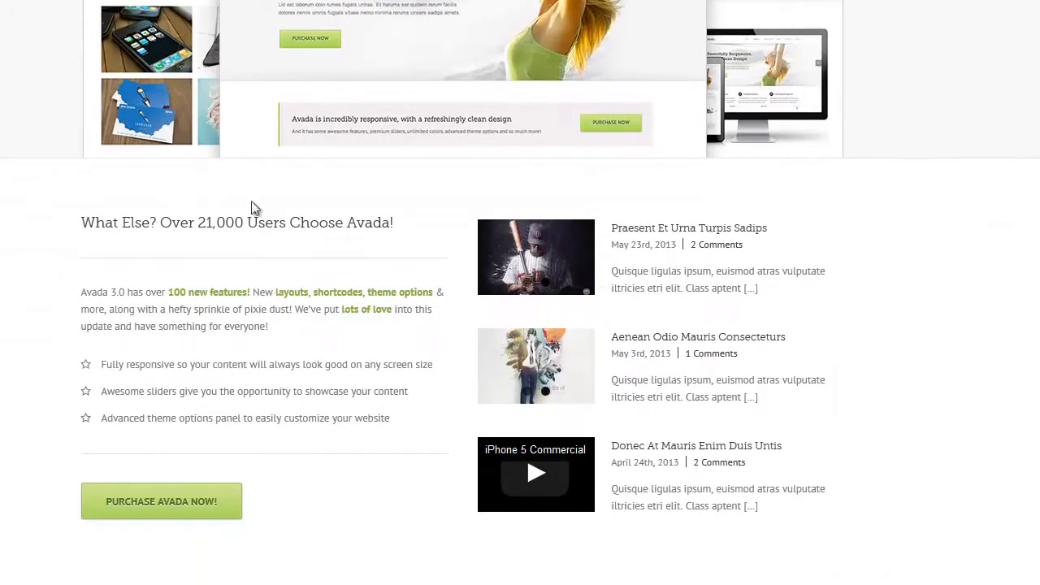
{"action": "left_click_drag", "start_coordinate": [88, 222], "coordinate": [337, 225]}
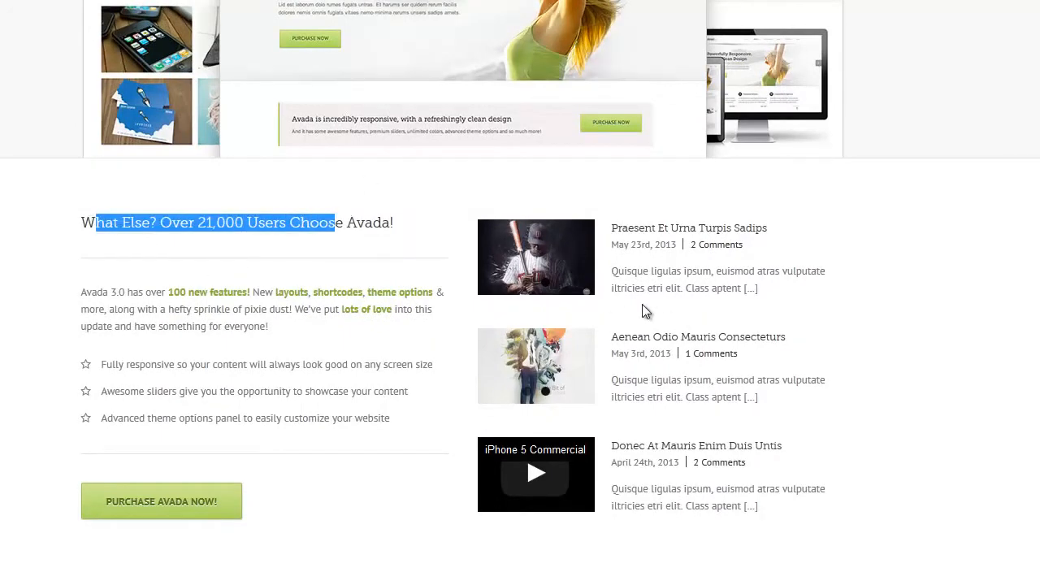
{"action": "scroll", "coordinate": [643, 309], "scroll_direction": "down", "scroll_amount": 4}
{"action": "scroll", "coordinate": [470, 400], "scroll_direction": "down", "scroll_amount": 3}
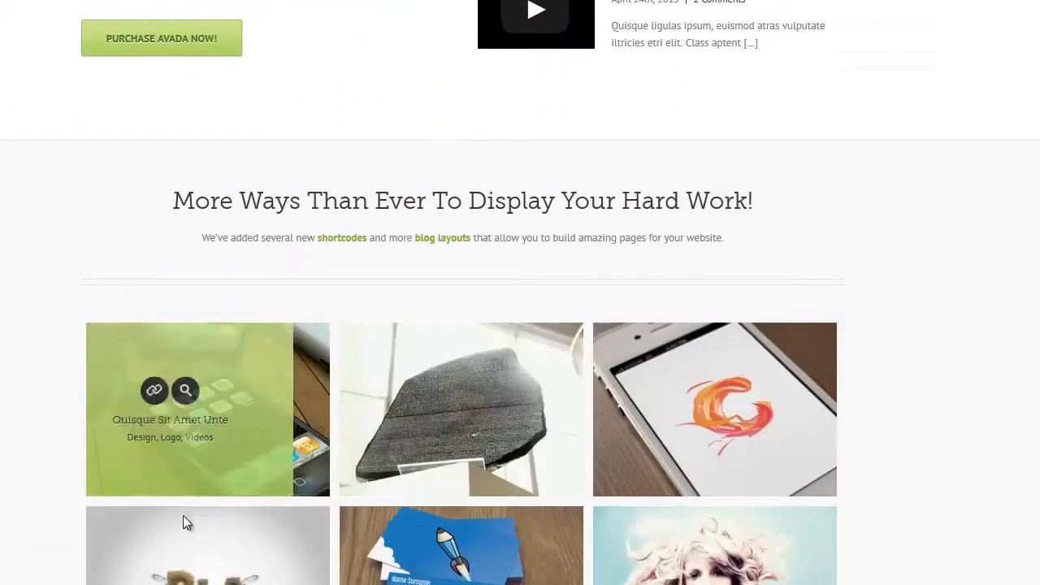
{"action": "scroll", "coordinate": [183, 515], "scroll_direction": "down", "scroll_amount": 1}
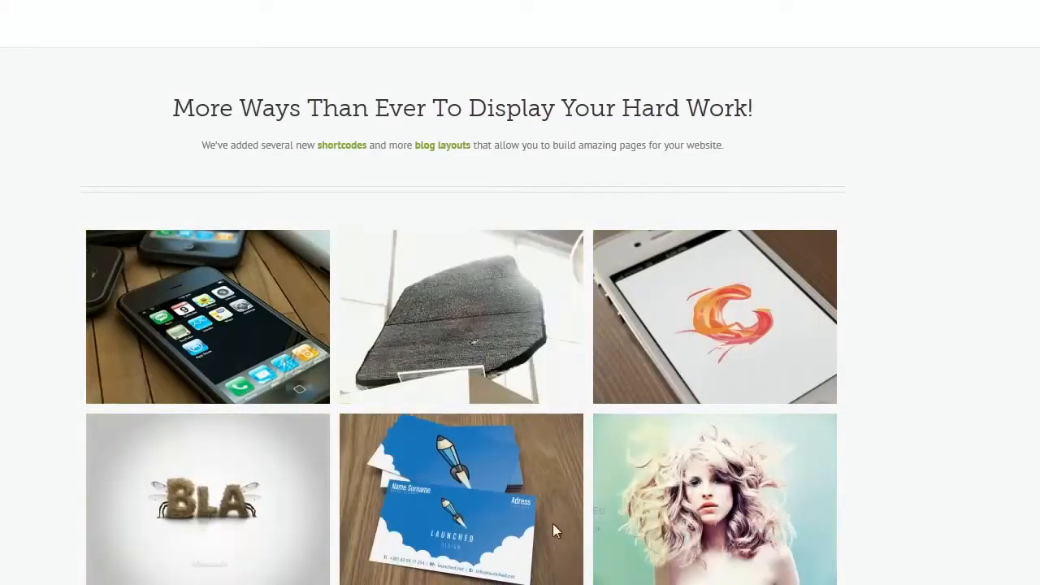
{"action": "scroll", "coordinate": [364, 508], "scroll_direction": "down", "scroll_amount": 5}
{"action": "scroll", "coordinate": [365, 503], "scroll_direction": "down", "scroll_amount": 3}
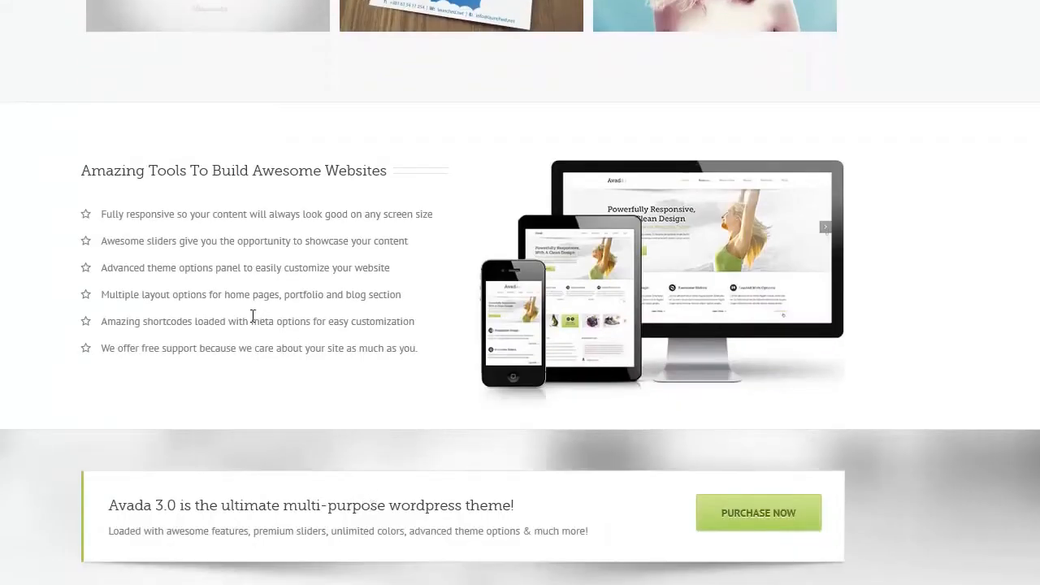
{"action": "scroll", "coordinate": [209, 399], "scroll_direction": "down", "scroll_amount": 4}
Step: Open the Avada demo's Blog Grid page and look over its post layout
{"action": "scroll", "coordinate": [482, 538], "scroll_direction": "up", "scroll_amount": 15}
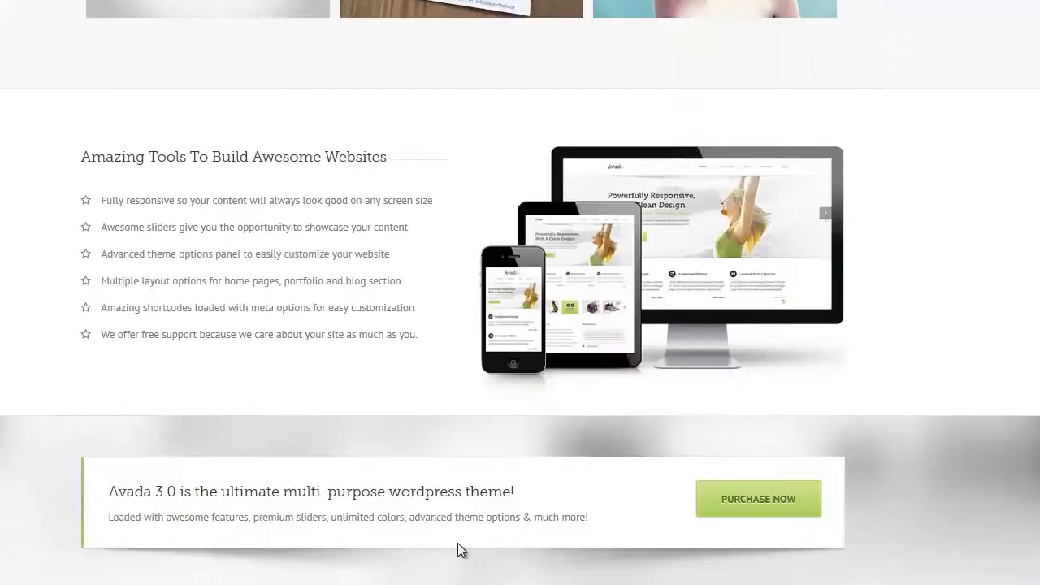
{"action": "scroll", "coordinate": [431, 509], "scroll_direction": "up", "scroll_amount": 10}
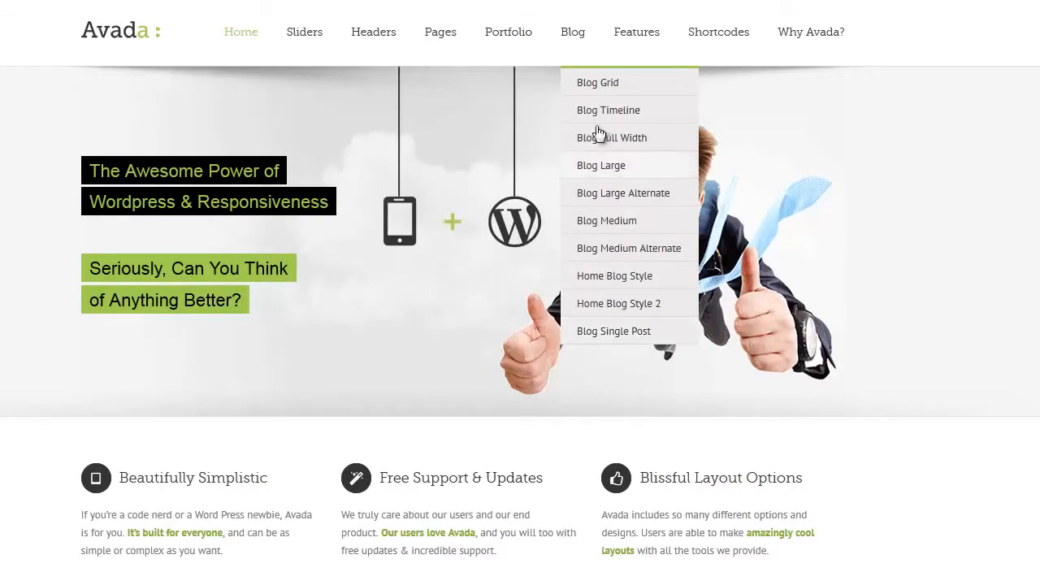
{"action": "left_click", "coordinate": [598, 85]}
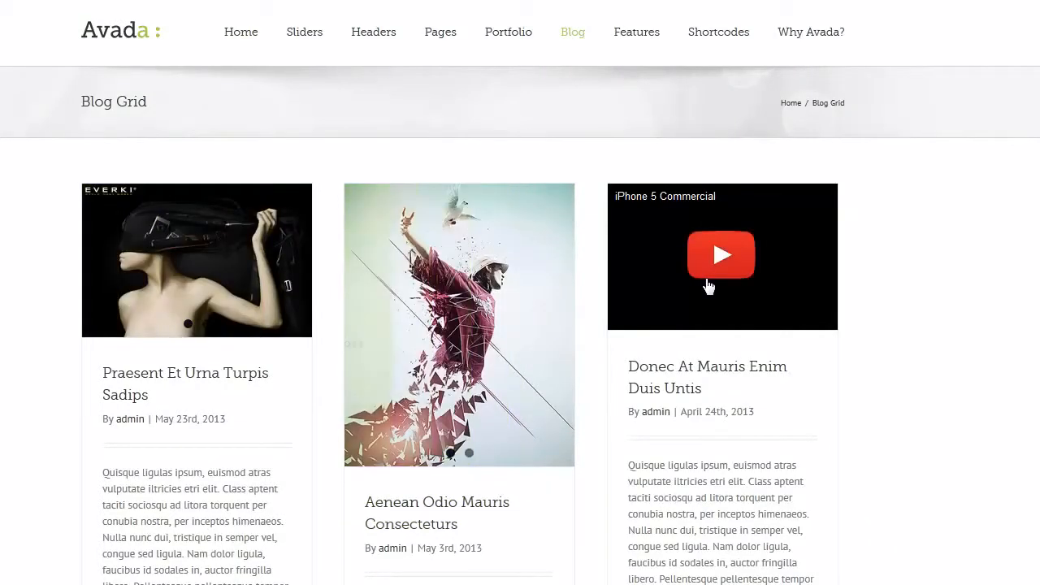
{"action": "scroll", "coordinate": [515, 357], "scroll_direction": "down", "scroll_amount": 2}
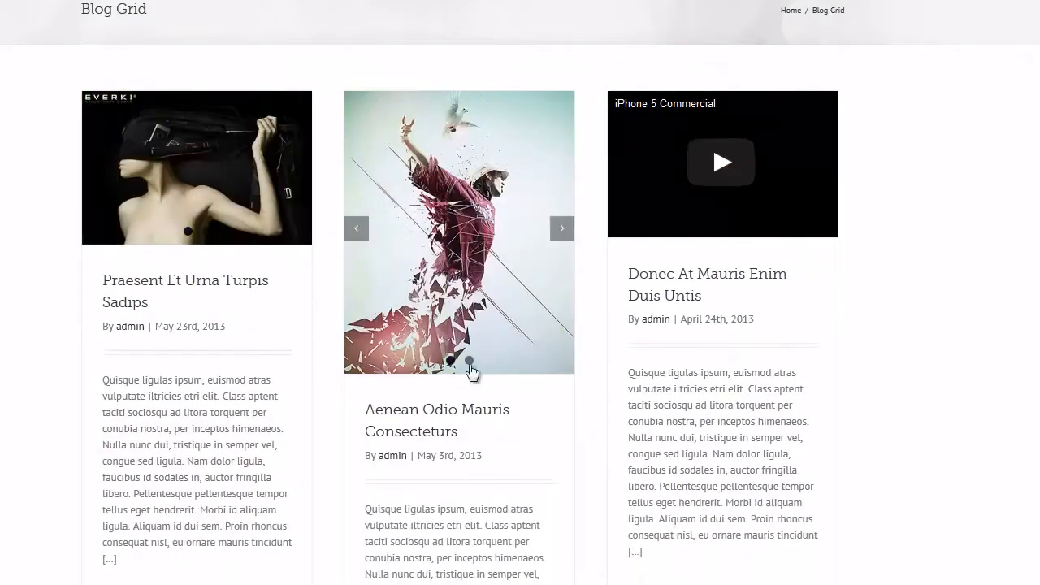
{"action": "scroll", "coordinate": [304, 338], "scroll_direction": "down", "scroll_amount": 7}
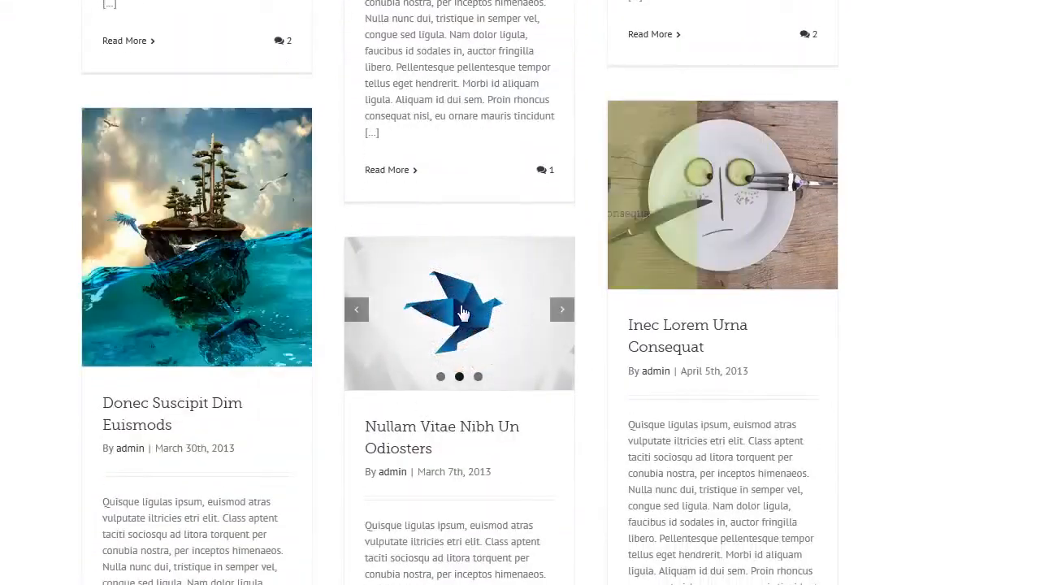
{"action": "scroll", "coordinate": [480, 293], "scroll_direction": "up", "scroll_amount": 8}
Step: View the Avada demo's Blog Timeline page and its dated posts
{"action": "mouse_move", "coordinate": [579, 39]}
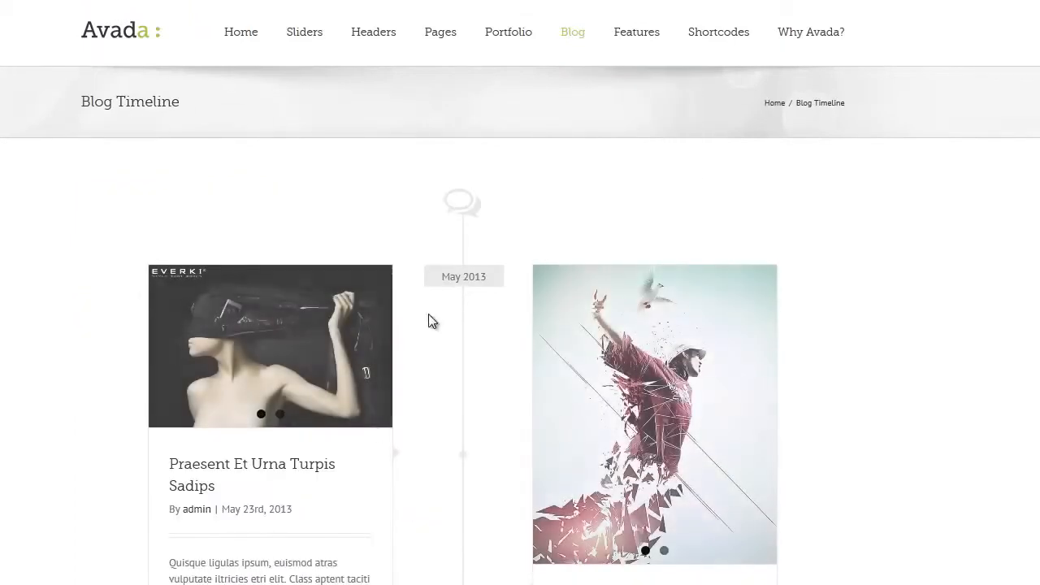
{"action": "scroll", "coordinate": [455, 114], "scroll_direction": "down", "scroll_amount": 2}
{"action": "scroll", "coordinate": [455, 341], "scroll_direction": "down", "scroll_amount": 3}
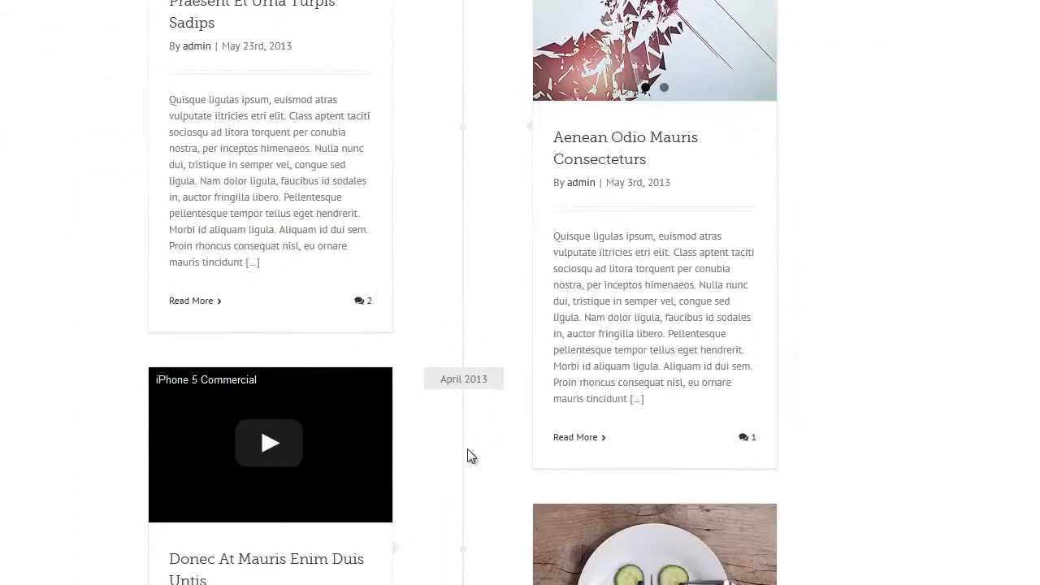
Step: View the Avada demo's Home Blog Style page with its sidebar and return to the ThemeForest theme list
{"action": "scroll", "coordinate": [443, 406], "scroll_direction": "up", "scroll_amount": 6}
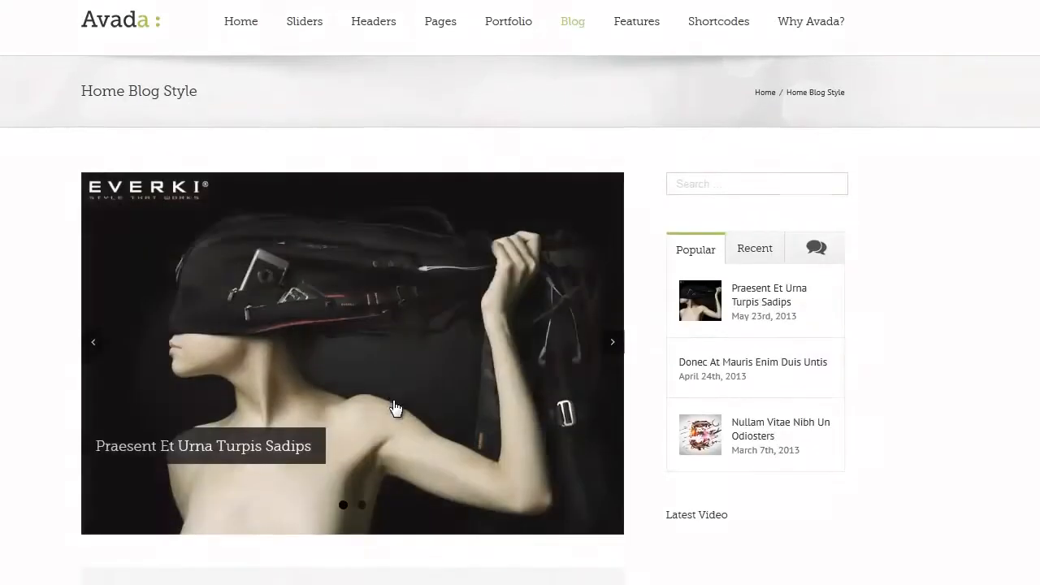
{"action": "scroll", "coordinate": [395, 411], "scroll_direction": "down", "scroll_amount": 4}
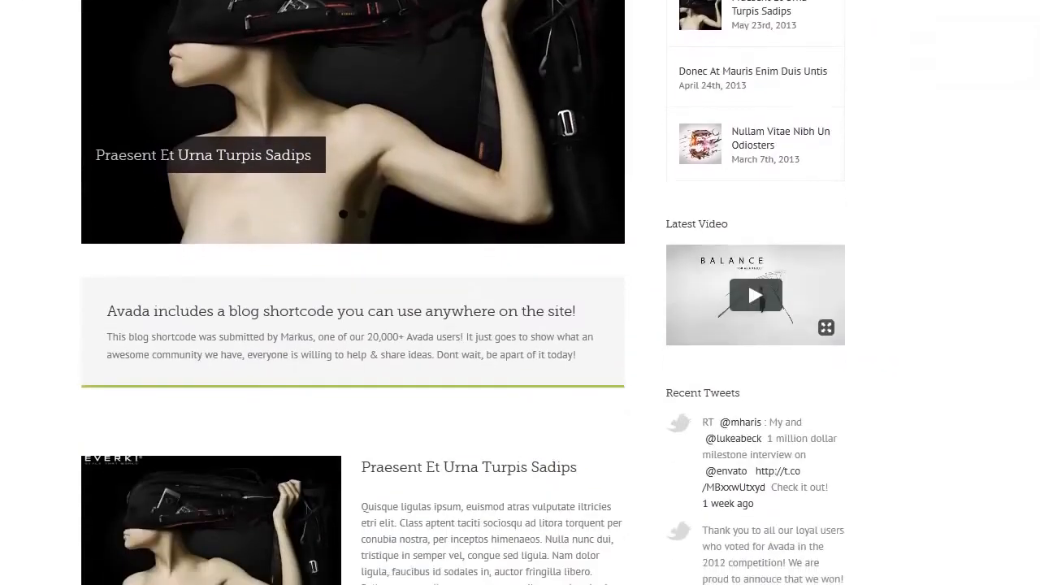
{"action": "scroll", "coordinate": [399, 298], "scroll_direction": "down", "scroll_amount": 10}
{"action": "scroll", "coordinate": [767, 147], "scroll_direction": "up", "scroll_amount": 5}
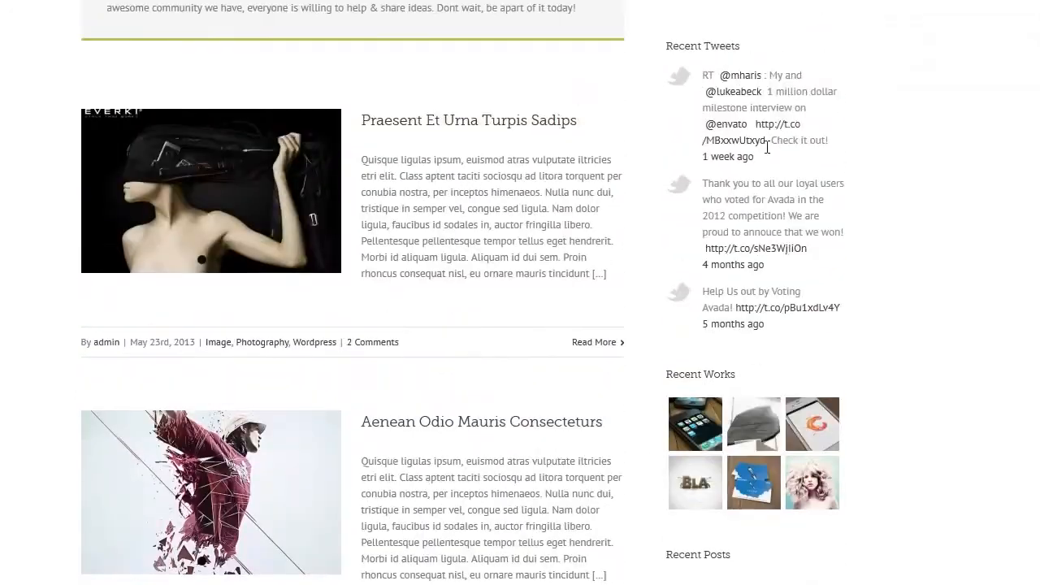
{"action": "scroll", "coordinate": [667, 490], "scroll_direction": "down", "scroll_amount": 6}
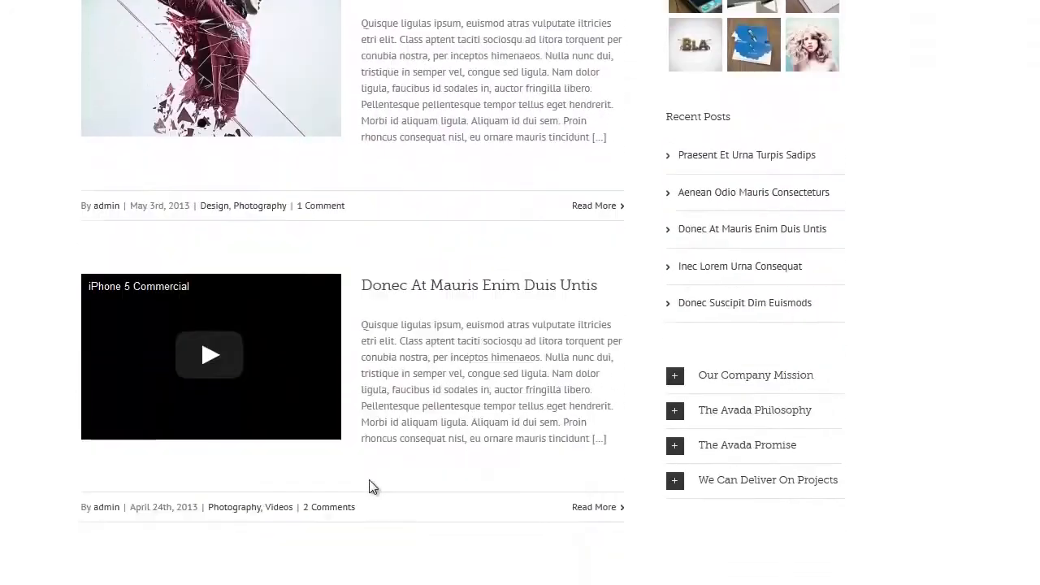
{"action": "scroll", "coordinate": [368, 488], "scroll_direction": "down", "scroll_amount": 4}
{"action": "scroll", "coordinate": [365, 487], "scroll_direction": "up", "scroll_amount": 17}
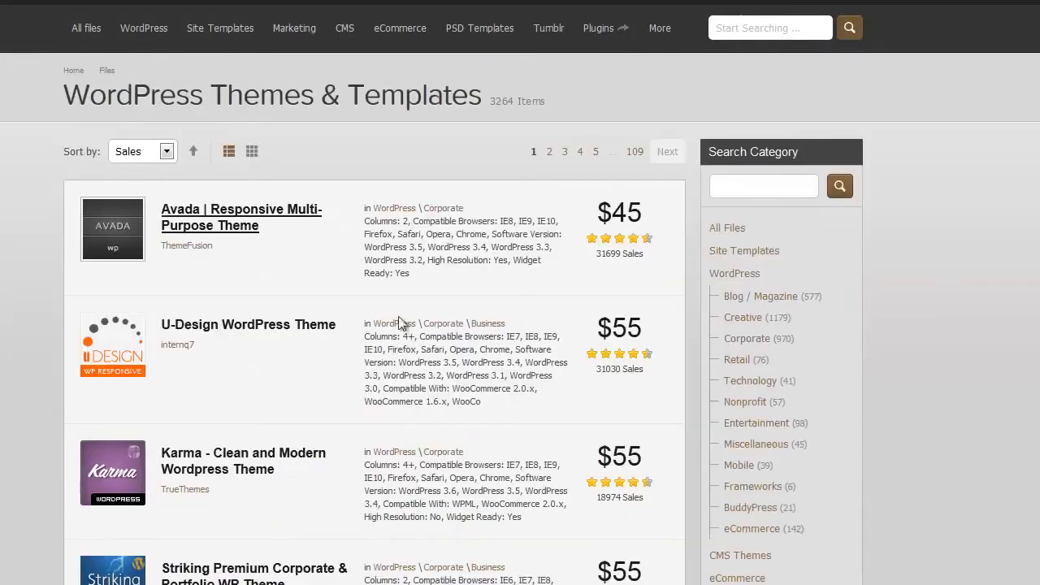
Step: Look over the best-selling WordPress themes on ThemeForest, open the Avada item page and check its regular license price
{"action": "scroll", "coordinate": [309, 364], "scroll_direction": "down", "scroll_amount": 3}
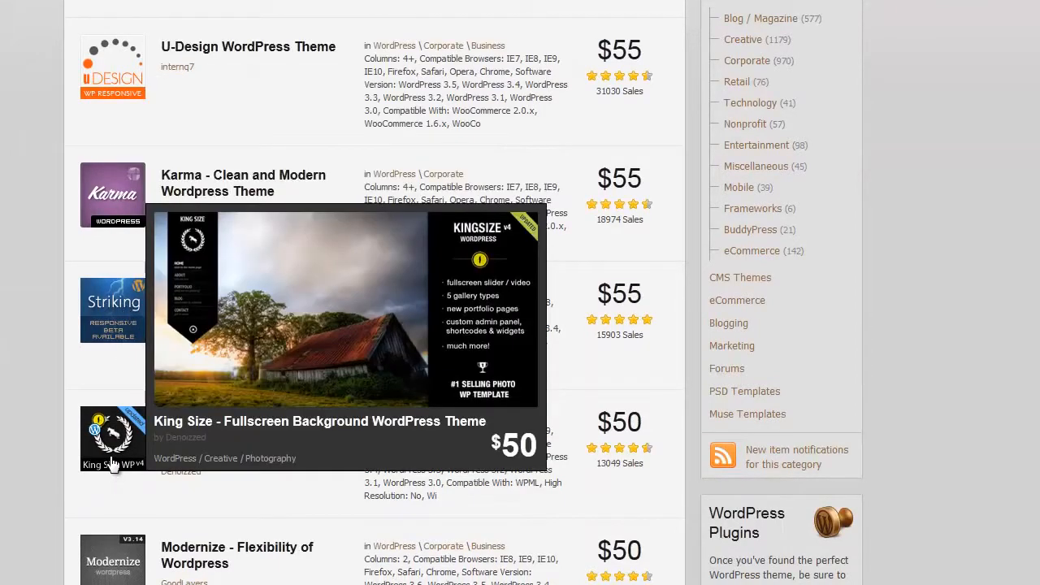
{"action": "scroll", "coordinate": [109, 459], "scroll_direction": "down", "scroll_amount": 4}
{"action": "scroll", "coordinate": [320, 442], "scroll_direction": "up", "scroll_amount": 5}
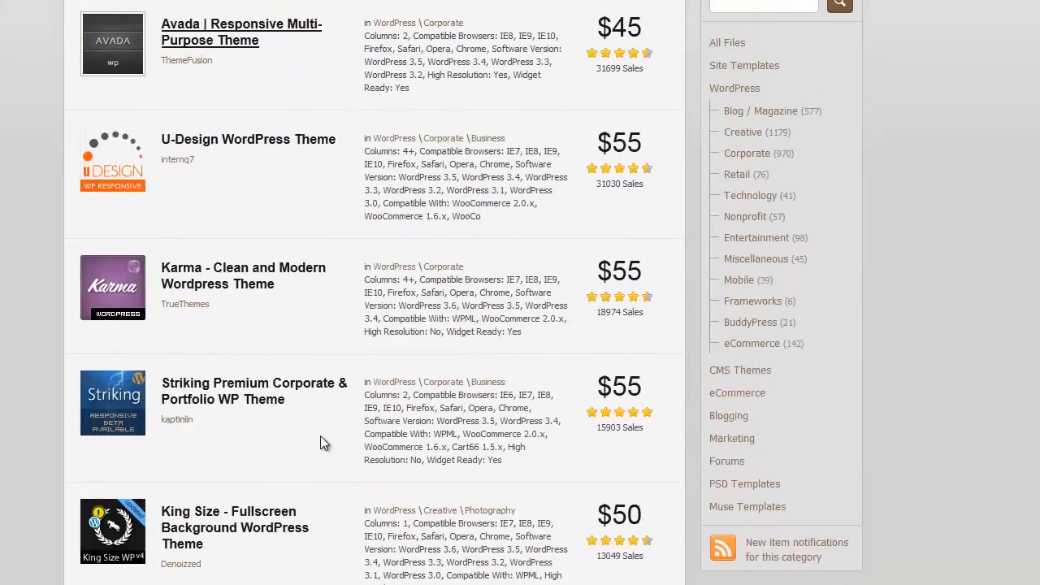
{"action": "scroll", "coordinate": [325, 442], "scroll_direction": "up", "scroll_amount": 3}
{"action": "left_click", "coordinate": [210, 217]}
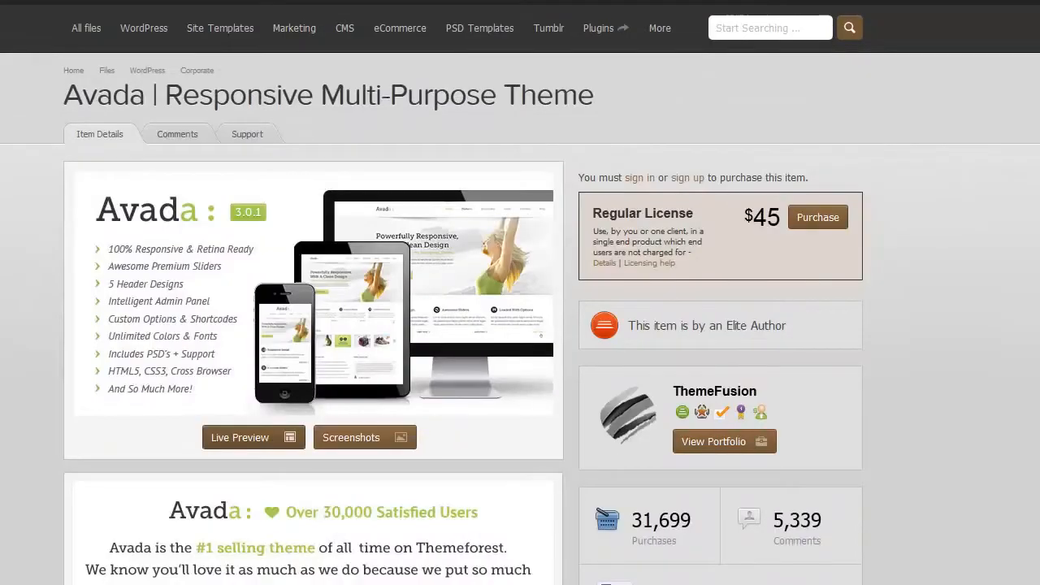
{"action": "double_click", "coordinate": [757, 219]}
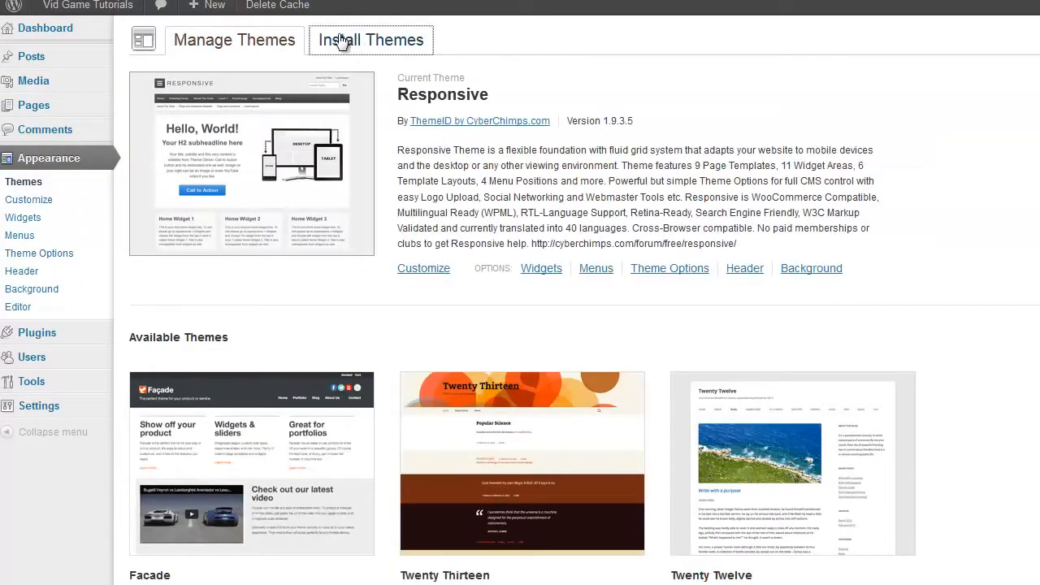
Step: Visit the site's theme installer and Plugins page, and look over the most popular plugins, including Contact Form 7, in the WordPress.org Plugin Directory
{"action": "left_click", "coordinate": [341, 41]}
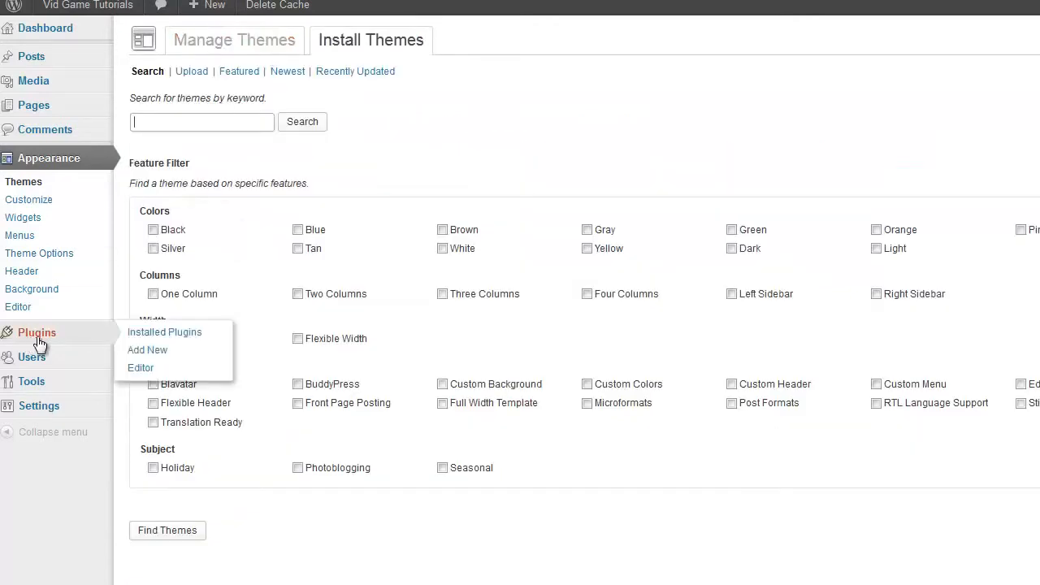
{"action": "left_click", "coordinate": [39, 339]}
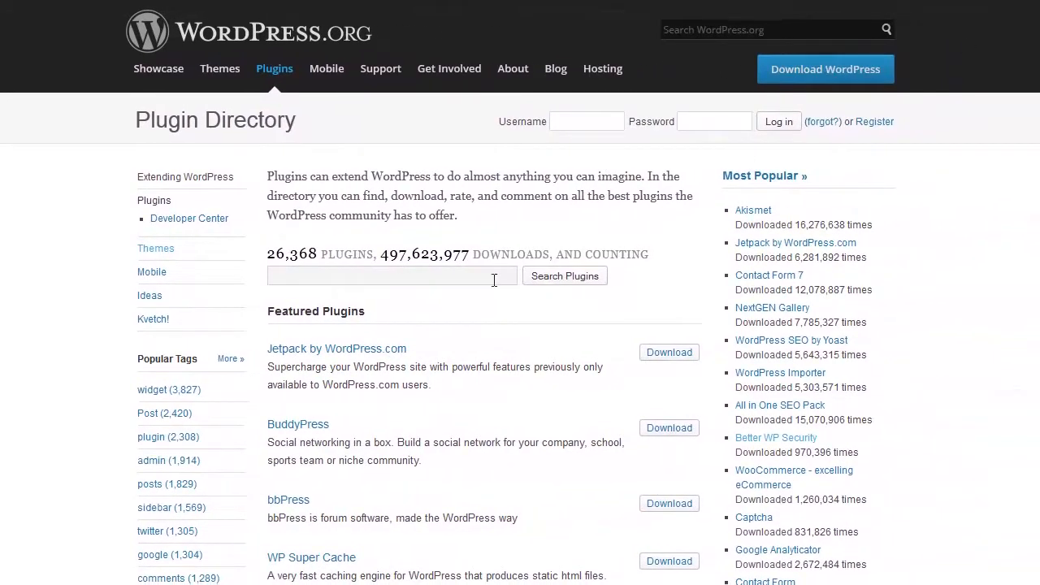
{"action": "scroll", "coordinate": [355, 343], "scroll_direction": "down", "scroll_amount": 2}
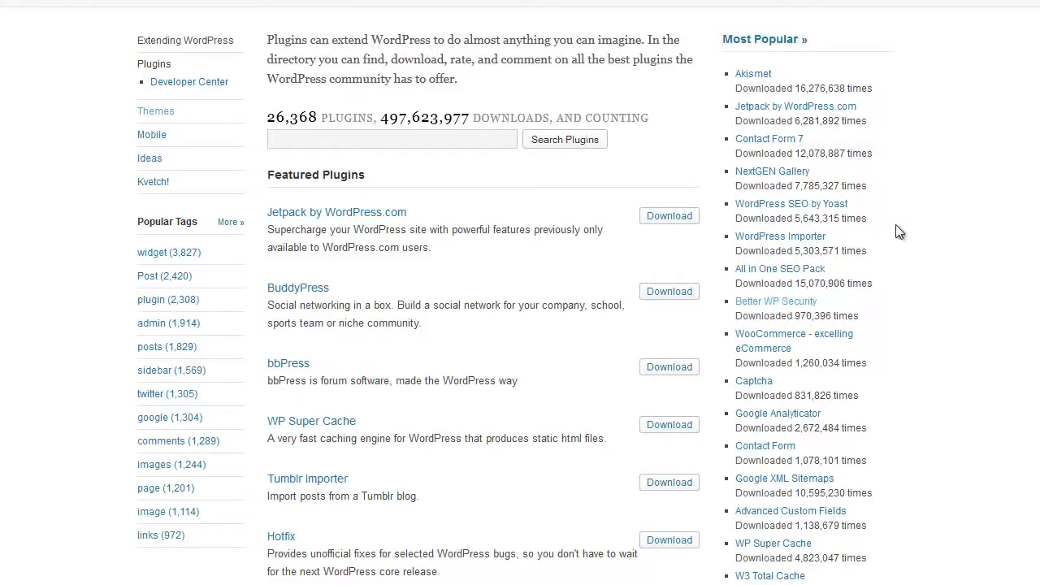
{"action": "left_click", "coordinate": [778, 139]}
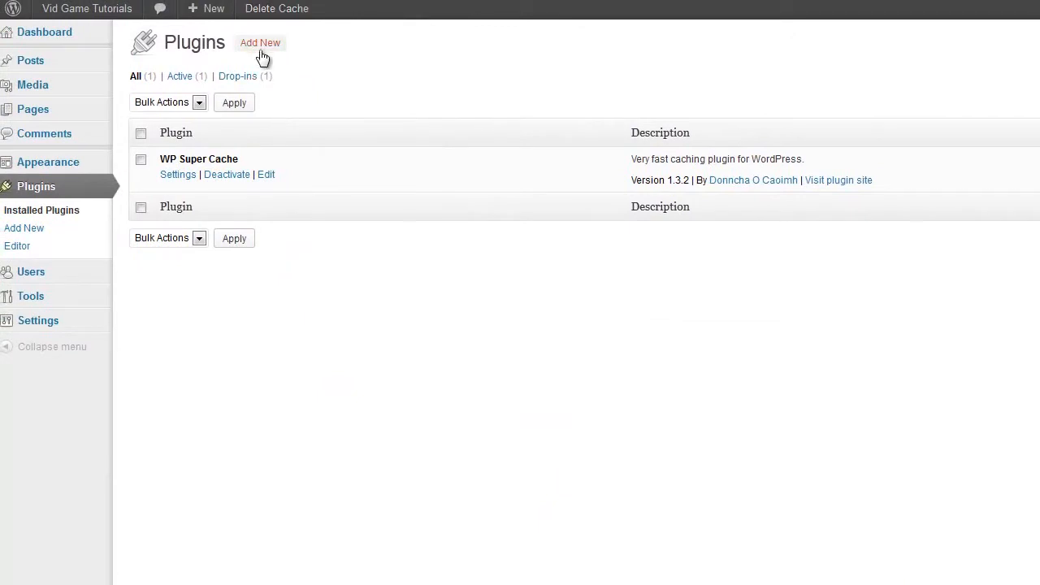
Step: Search the site's plugin installer for "contact form 7"
{"action": "left_click", "coordinate": [261, 50]}
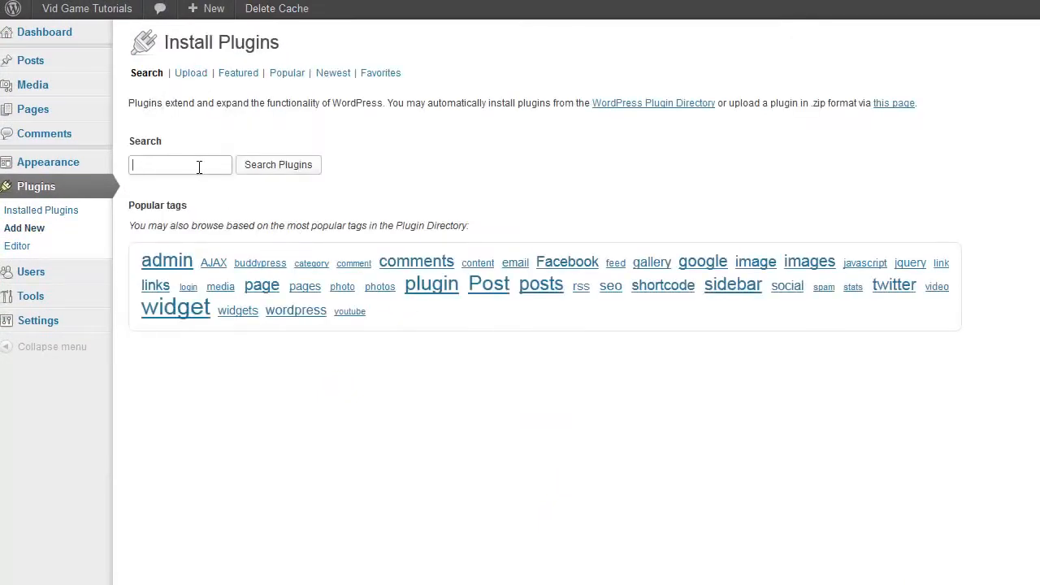
{"action": "left_click", "coordinate": [199, 166]}
{"action": "type", "text": "contact form 7"}
{"action": "left_click", "coordinate": [266, 169]}
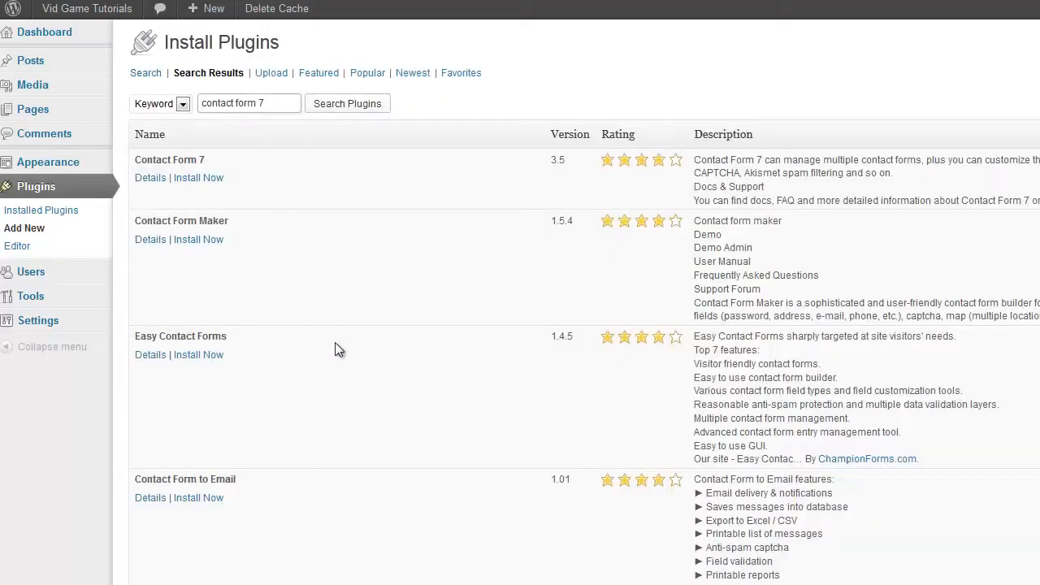
Step: Install the Contact Form 7 plugin and activate it
{"action": "left_click", "coordinate": [198, 178]}
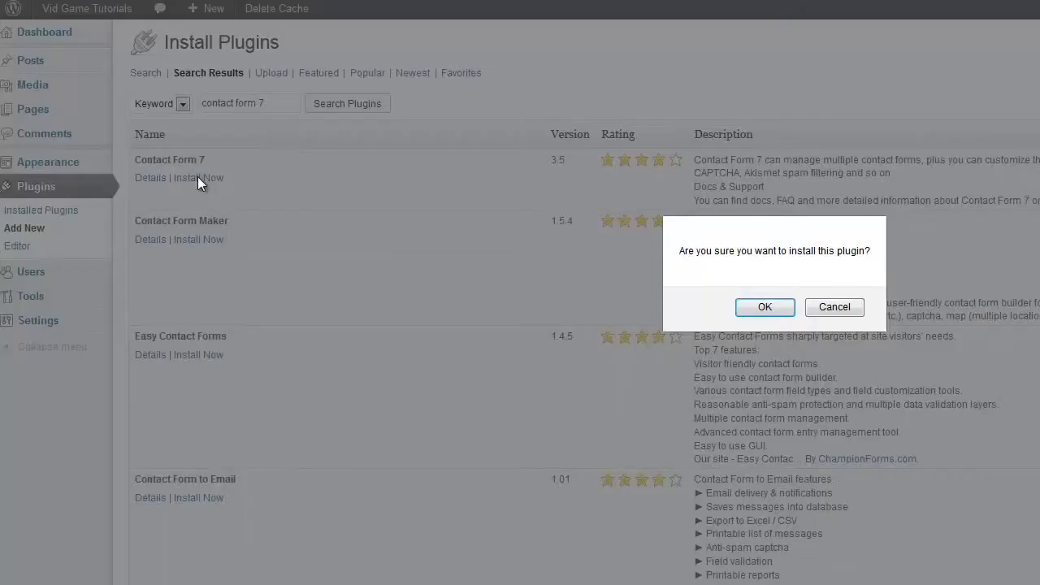
{"action": "left_click", "coordinate": [764, 307]}
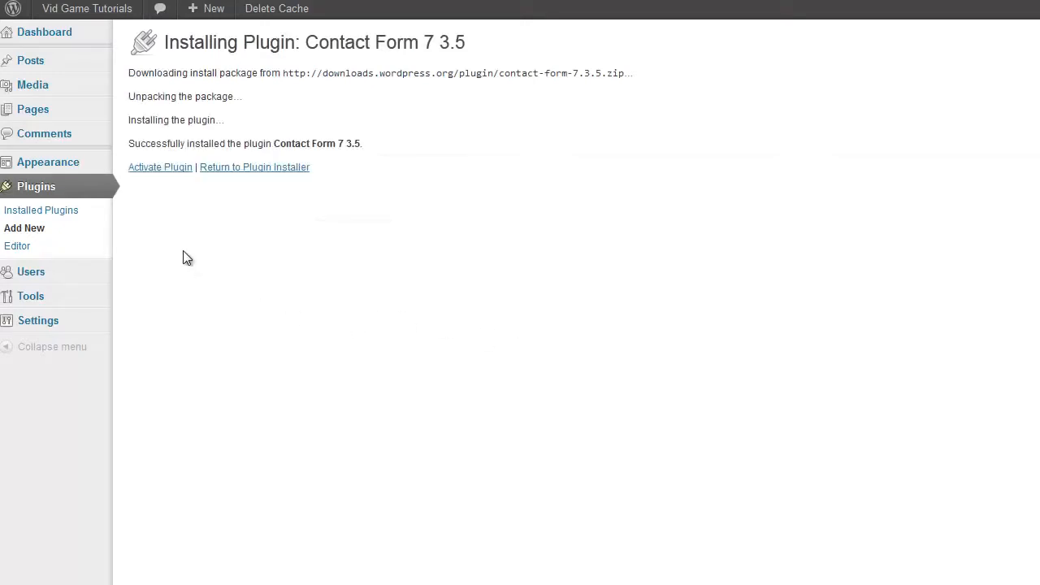
{"action": "left_click", "coordinate": [159, 170]}
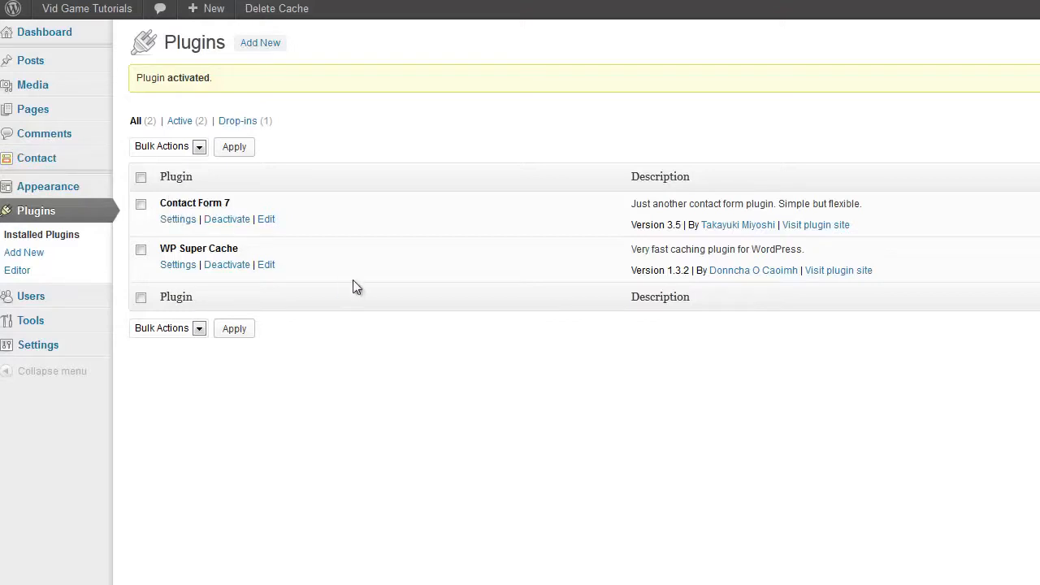
Step: Return to the plugin installer and look over the featured plugins
{"action": "left_click", "coordinate": [260, 47]}
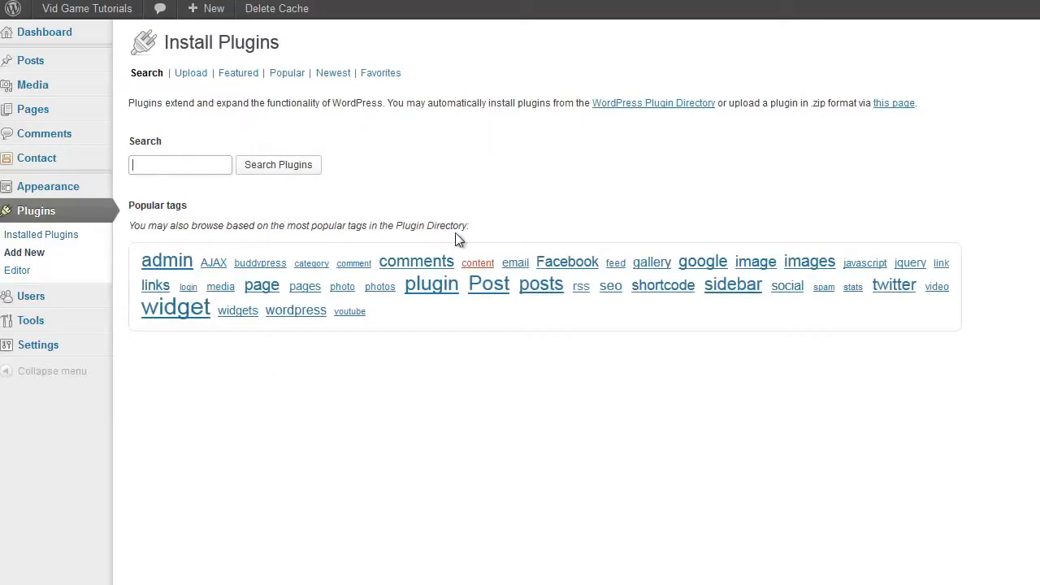
{"action": "left_click", "coordinate": [236, 75]}
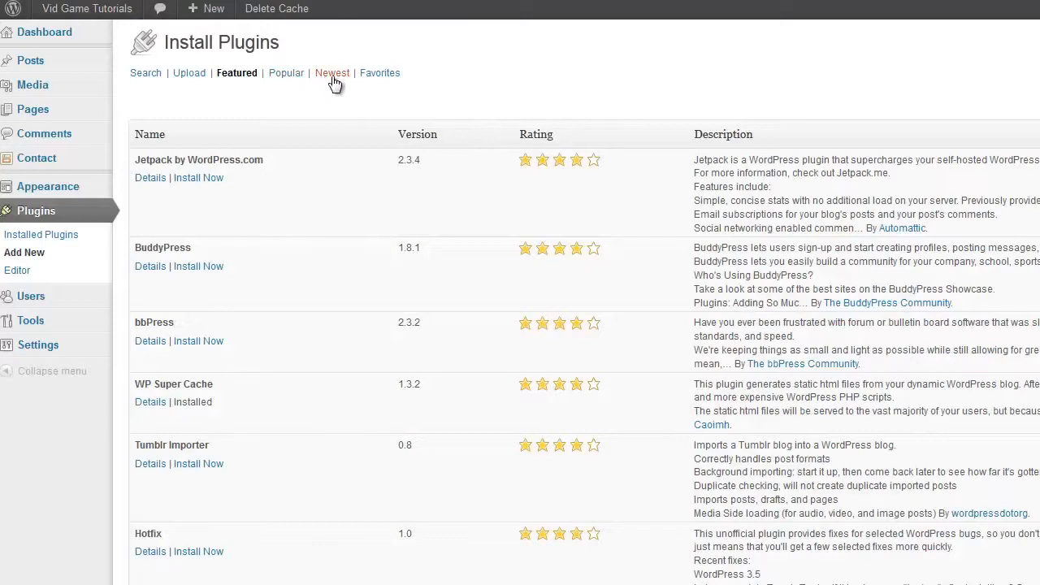
{"action": "scroll", "coordinate": [294, 333], "scroll_direction": "down", "scroll_amount": 1}
{"action": "scroll", "coordinate": [294, 341], "scroll_direction": "up", "scroll_amount": 1}
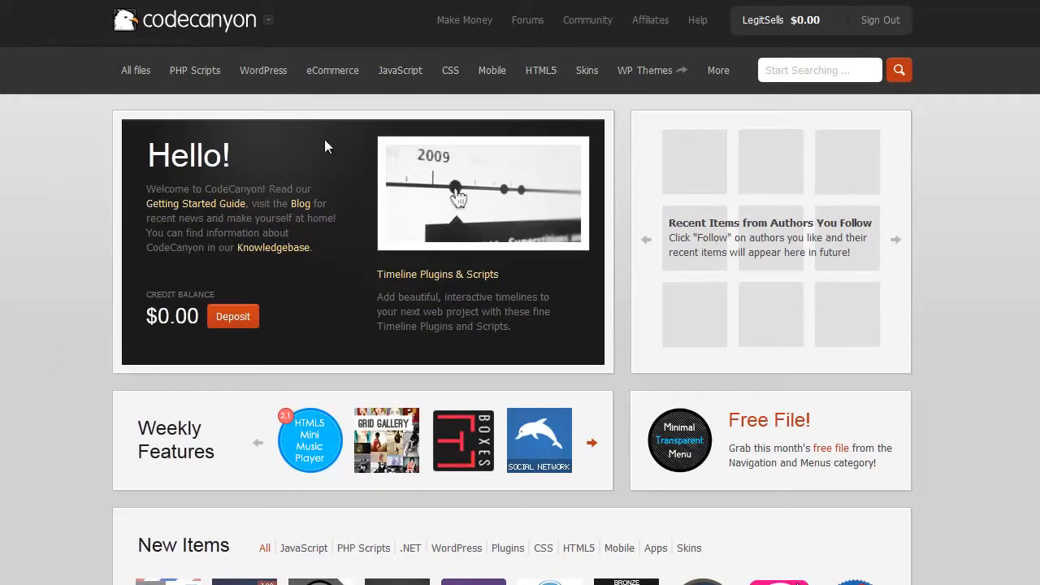
Step: On CodeCanyon, view the popular WordPress items, then list the whole WordPress category sorted by Sales
{"action": "mouse_move", "coordinate": [273, 77]}
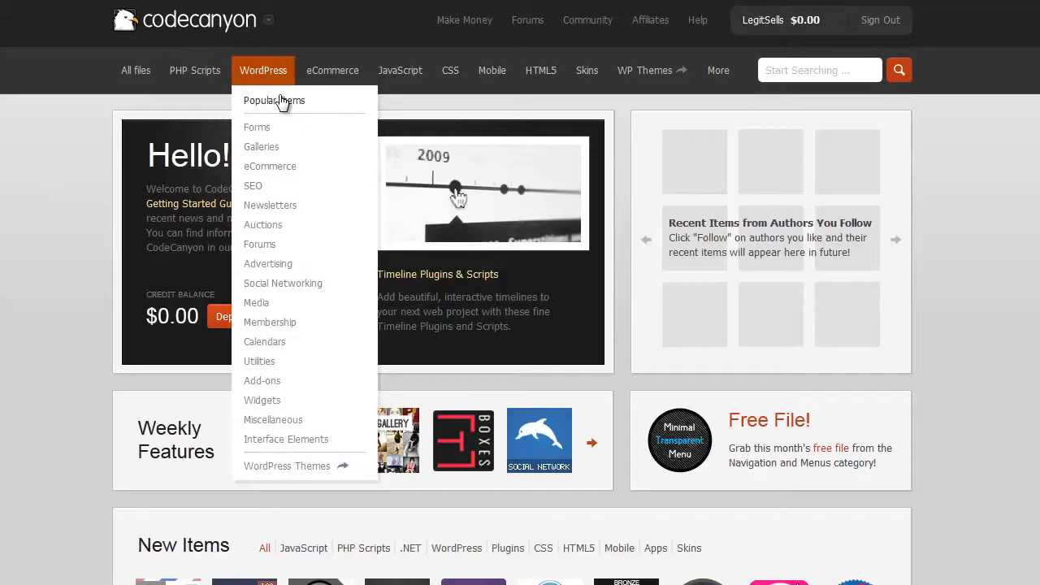
{"action": "left_click", "coordinate": [280, 101]}
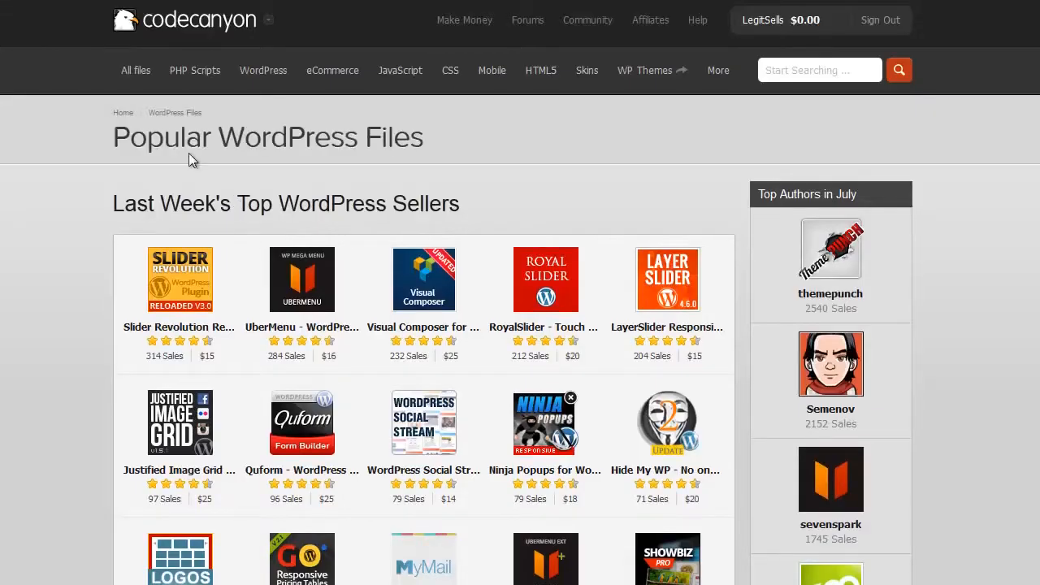
{"action": "left_click", "coordinate": [272, 79]}
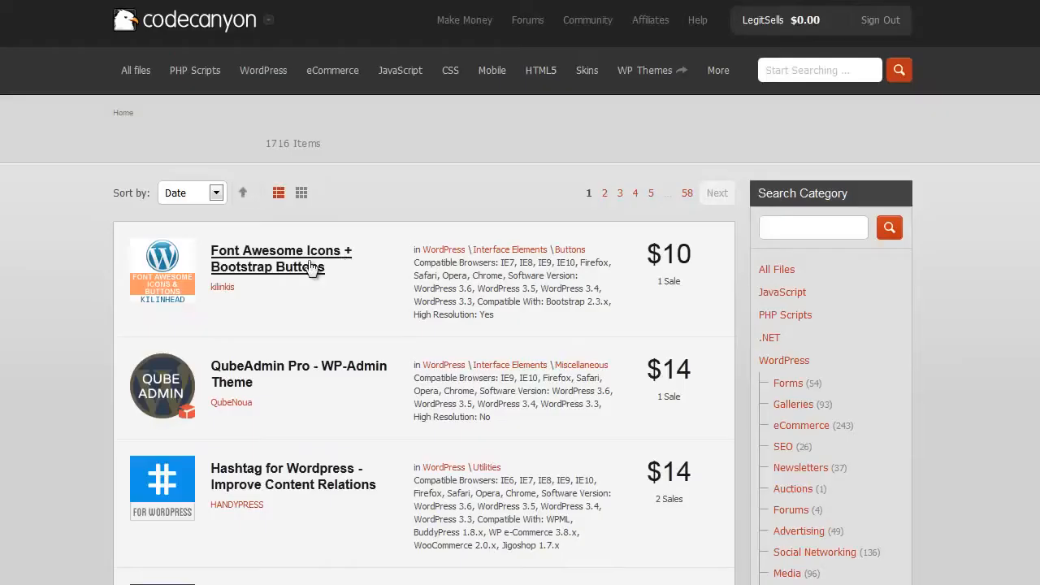
{"action": "left_click", "coordinate": [189, 194]}
{"action": "left_click", "coordinate": [204, 268]}
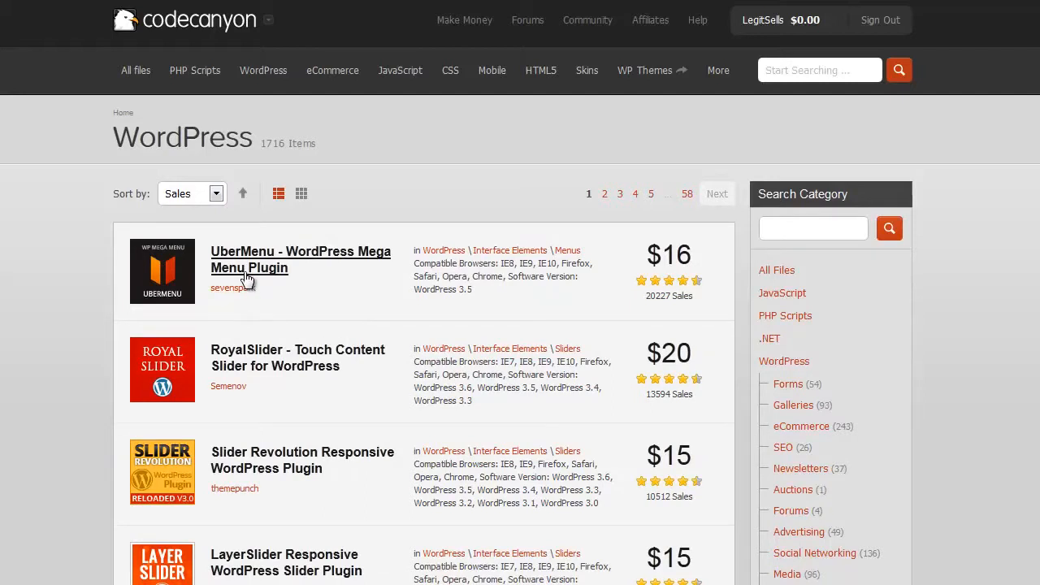
Step: Find RoyalSlider among the best-selling WordPress plugins, open its item page and launch its live preview
{"action": "scroll", "coordinate": [289, 298], "scroll_direction": "down", "scroll_amount": 1}
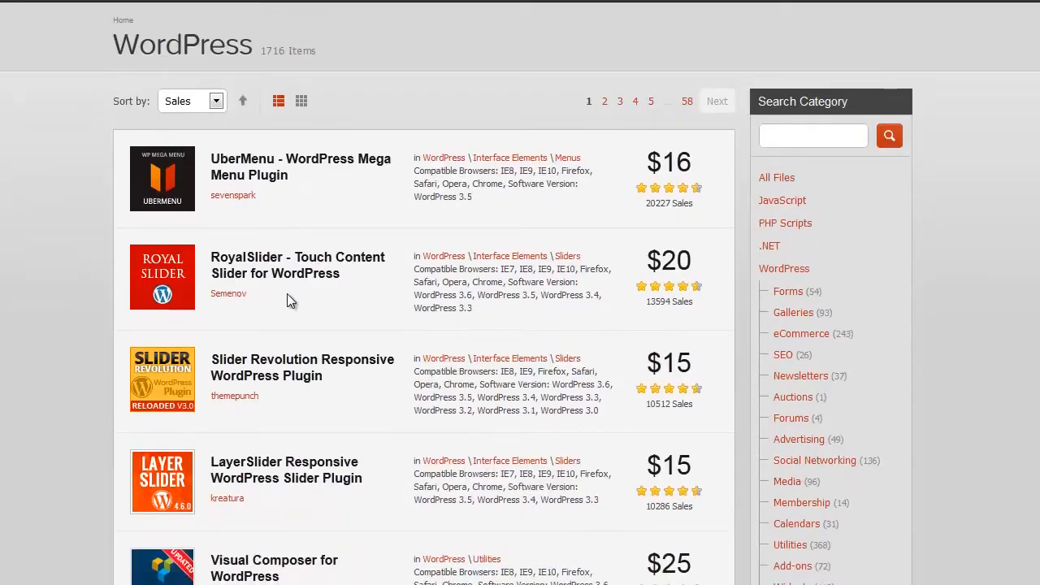
{"action": "scroll", "coordinate": [287, 294], "scroll_direction": "down", "scroll_amount": 1}
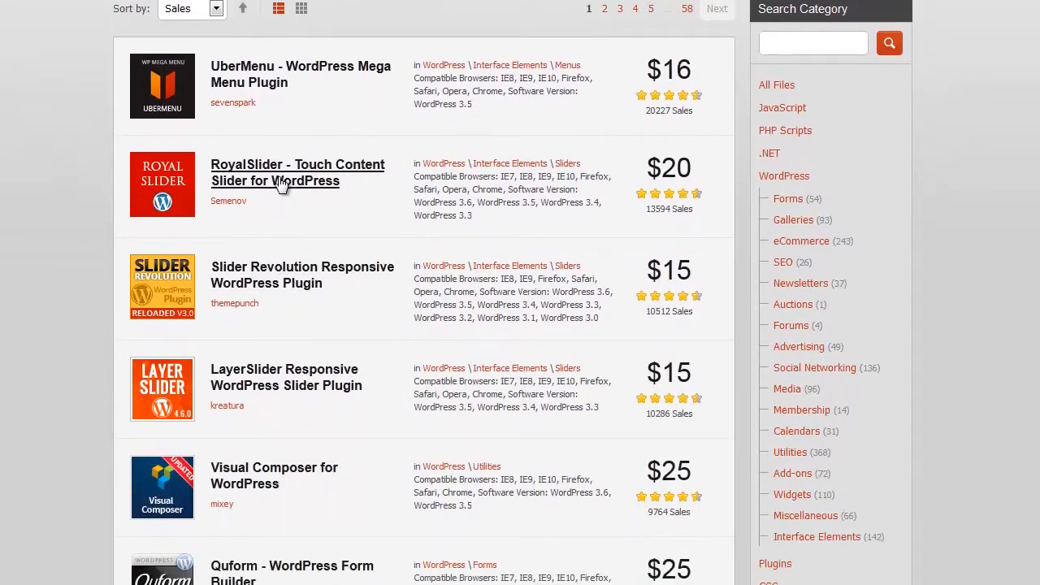
{"action": "right_click", "coordinate": [280, 186]}
{"action": "left_click", "coordinate": [296, 191]}
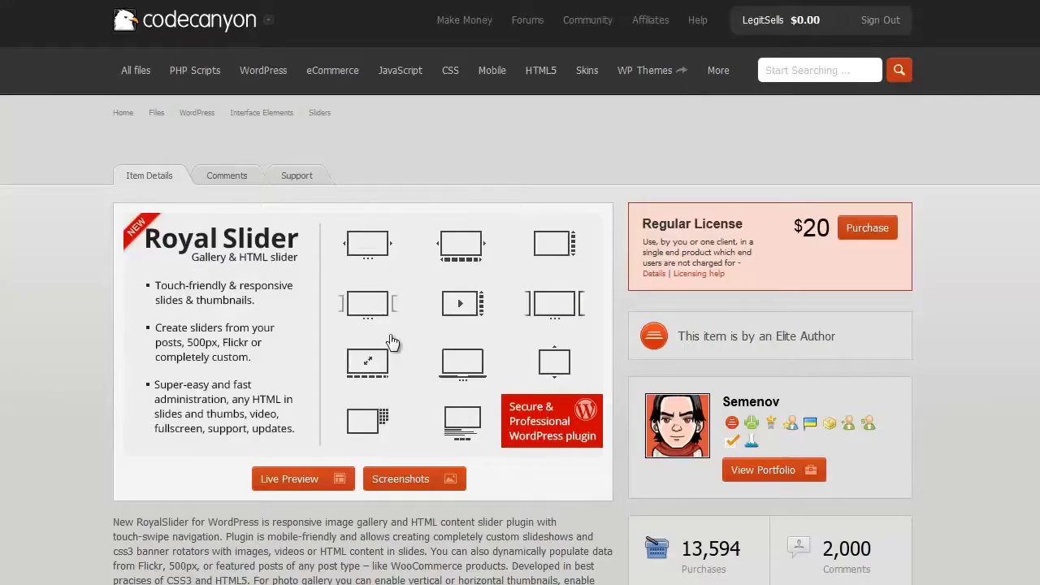
{"action": "left_click", "coordinate": [314, 479]}
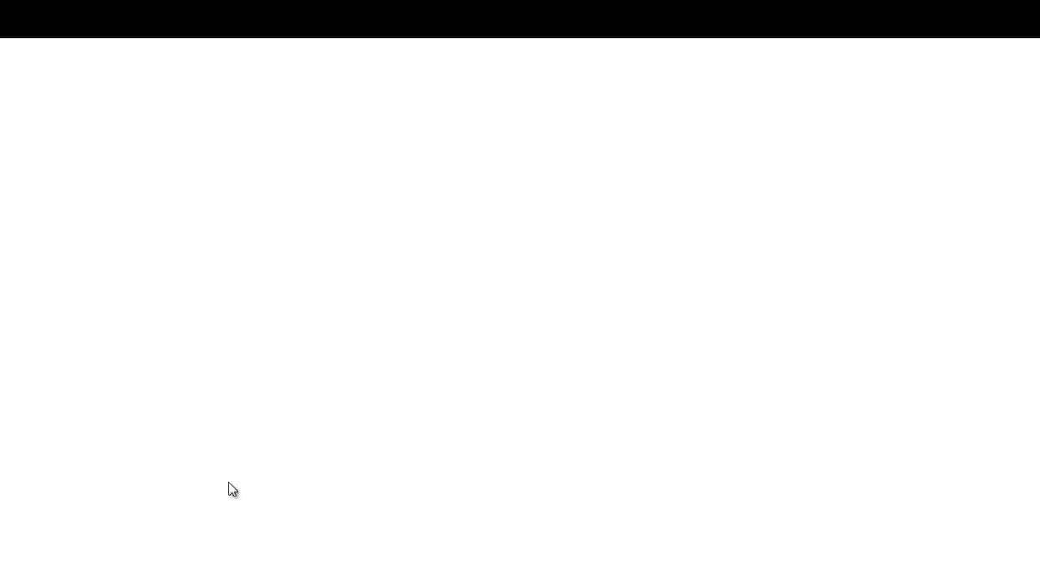
Step: Advance through several slides of the RoyalSlider demo to view its gallery and content slider
{"action": "scroll", "coordinate": [182, 374], "scroll_direction": "down", "scroll_amount": 1}
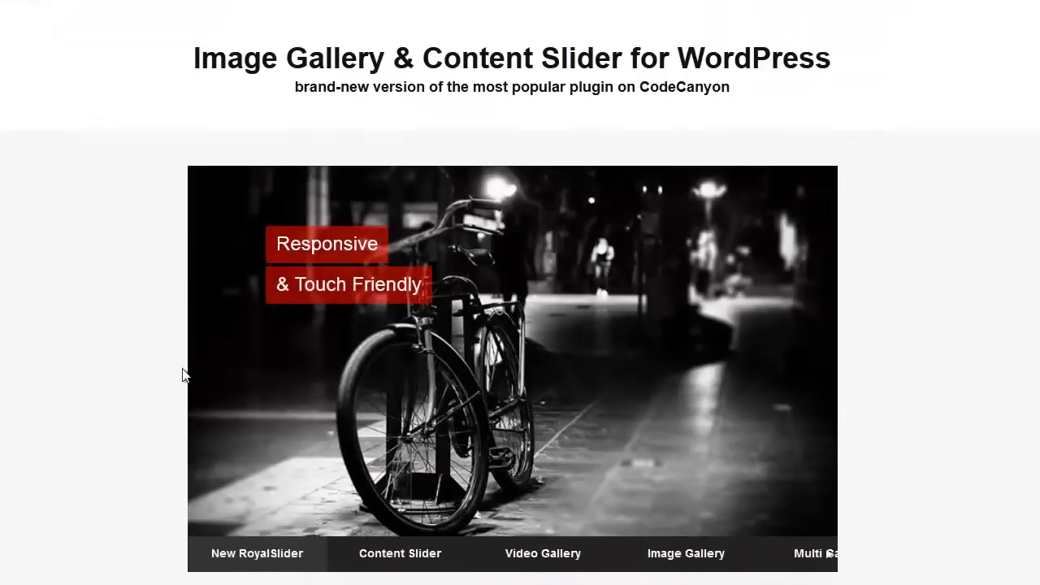
{"action": "scroll", "coordinate": [182, 375], "scroll_direction": "down", "scroll_amount": 2}
{"action": "left_click", "coordinate": [814, 305]}
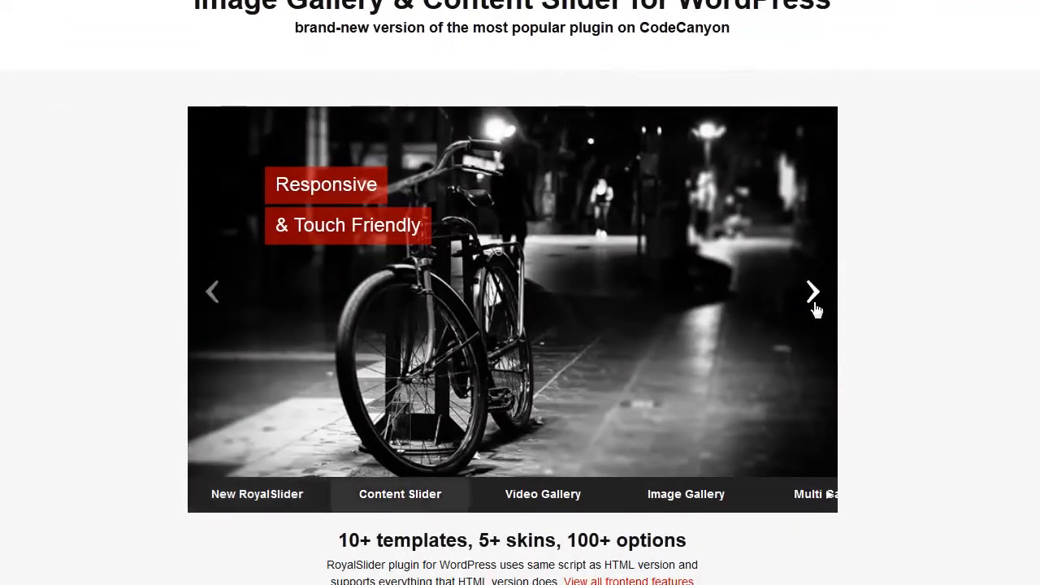
{"action": "left_click", "coordinate": [815, 306]}
{"action": "left_click", "coordinate": [814, 306]}
{"action": "left_click", "coordinate": [815, 305]}
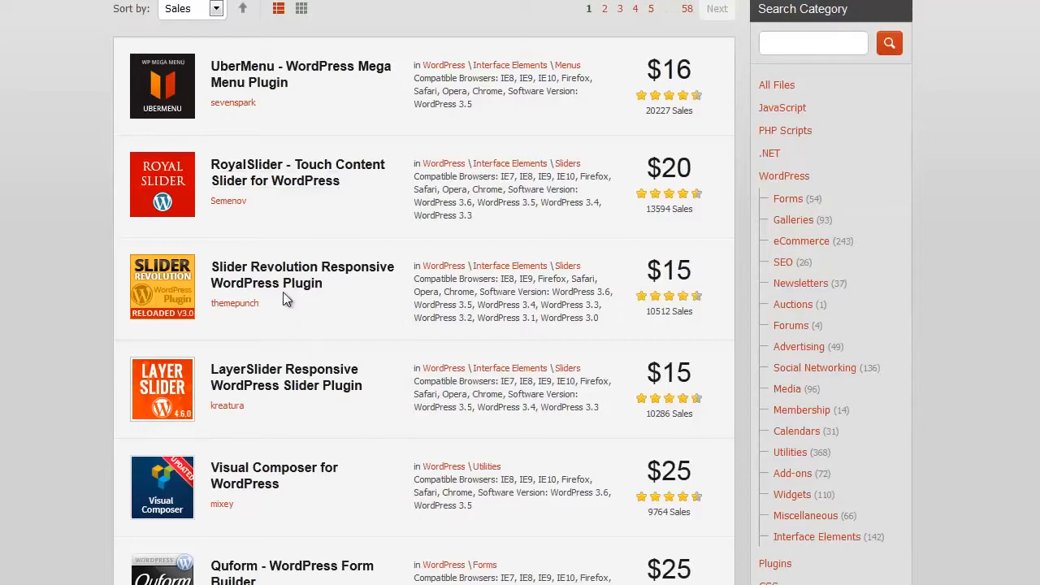
Step: Examine the rest of CodeCanyon's best-selling WordPress plugins, including form builders, sliders, pricing tables, galleries and social widgets
{"action": "scroll", "coordinate": [324, 258], "scroll_direction": "down", "scroll_amount": 3}
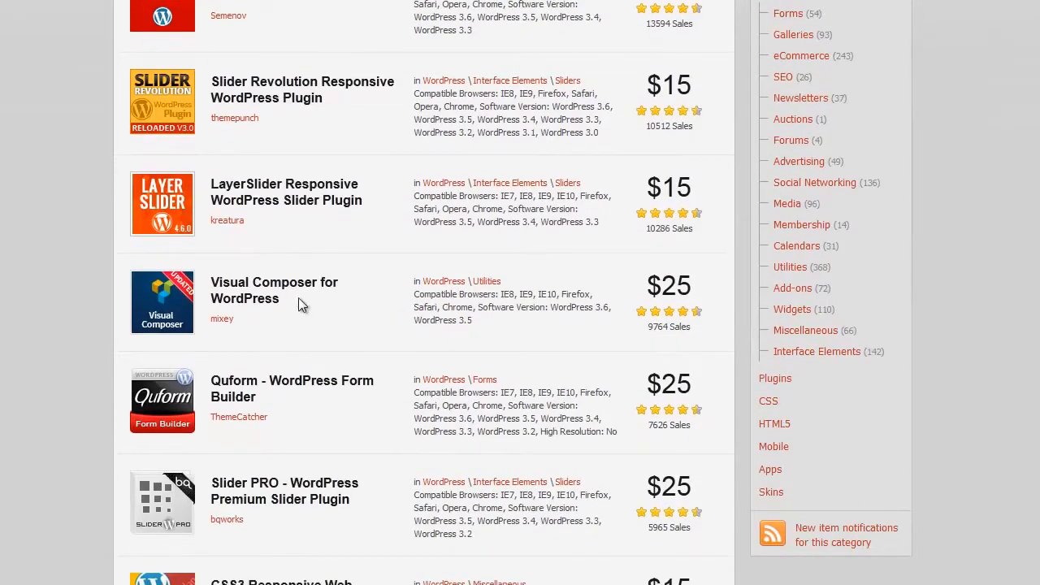
{"action": "scroll", "coordinate": [298, 303], "scroll_direction": "down", "scroll_amount": 2}
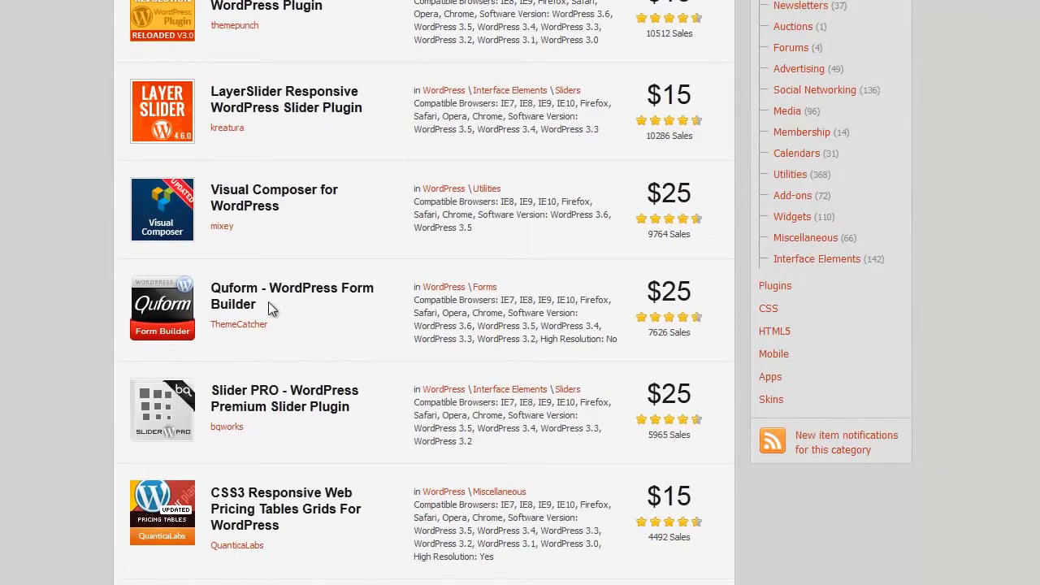
{"action": "scroll", "coordinate": [329, 341], "scroll_direction": "down", "scroll_amount": 1}
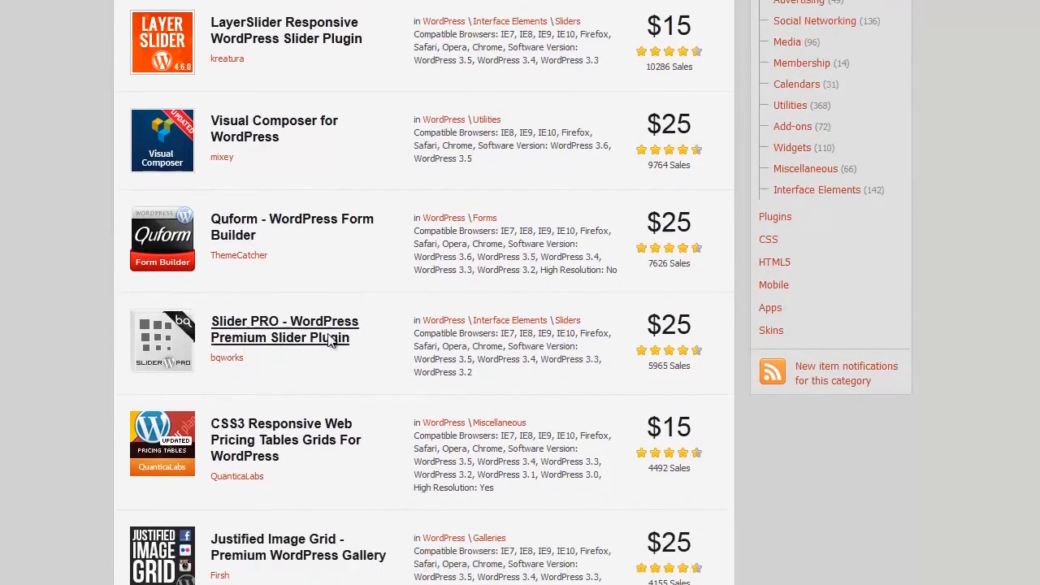
{"action": "scroll", "coordinate": [329, 341], "scroll_direction": "down", "scroll_amount": 2}
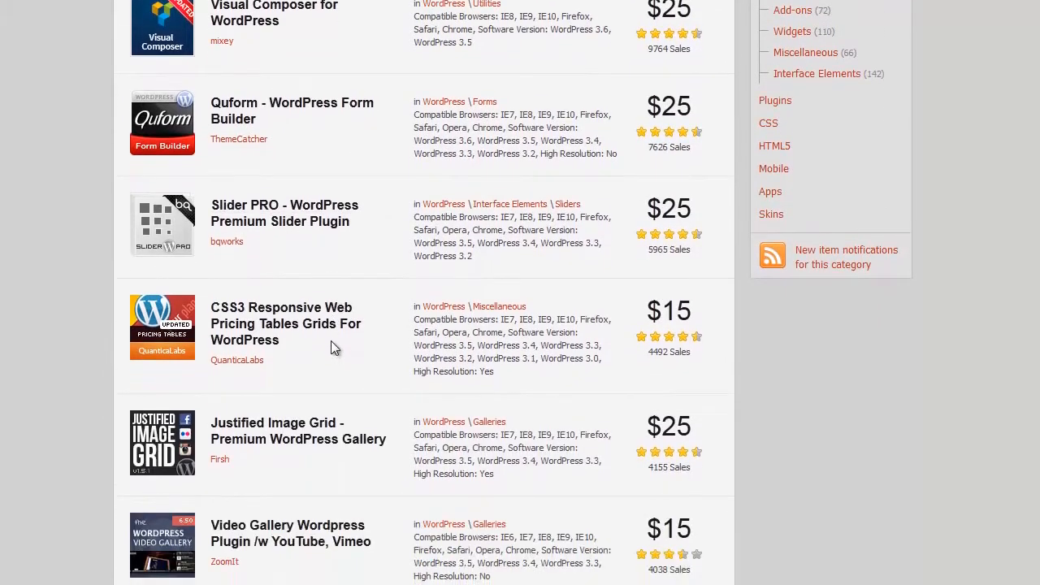
{"action": "scroll", "coordinate": [331, 348], "scroll_direction": "down", "scroll_amount": 4}
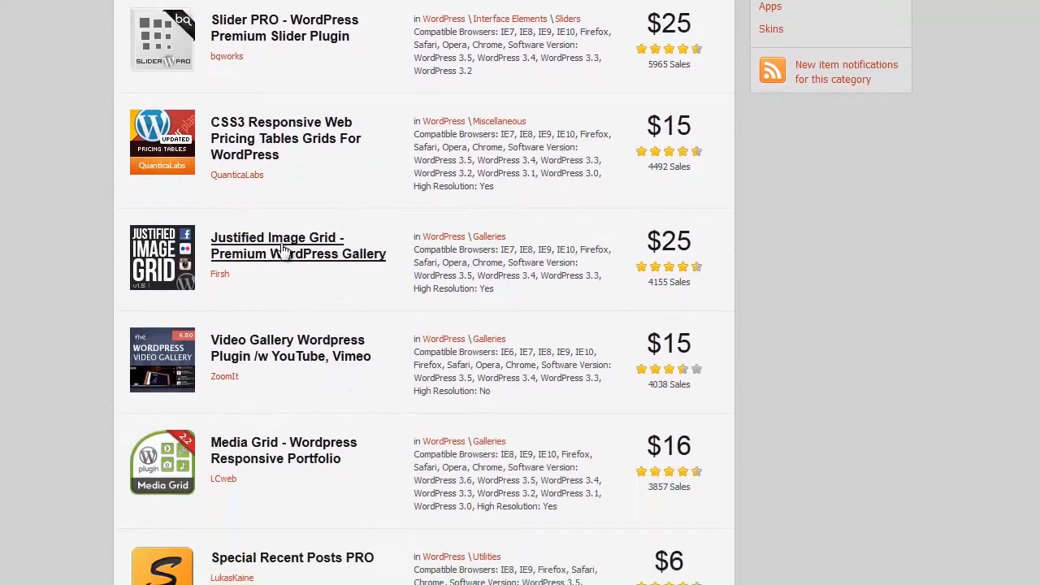
{"action": "scroll", "coordinate": [284, 252], "scroll_direction": "down", "scroll_amount": 6}
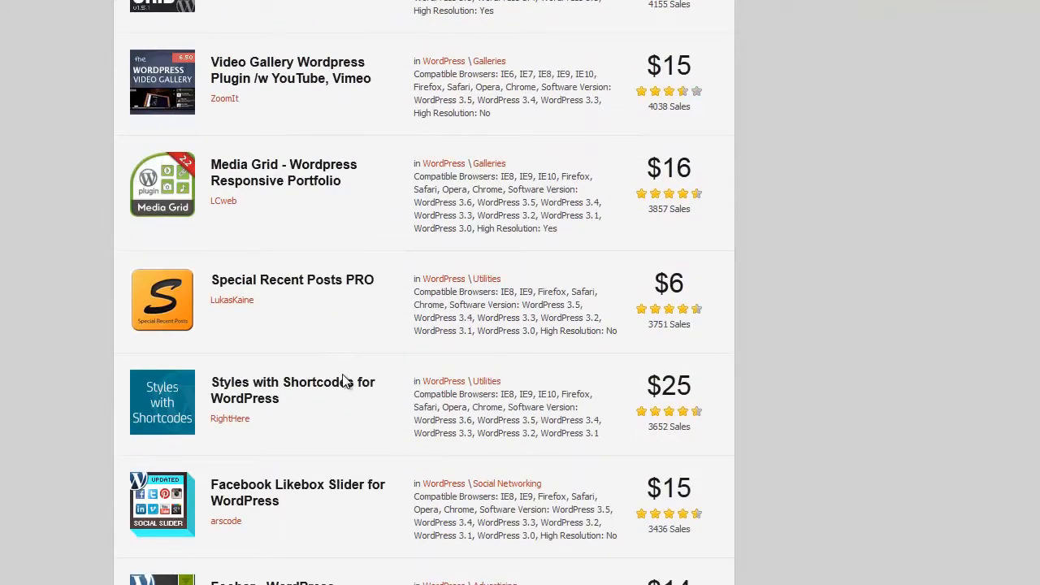
{"action": "scroll", "coordinate": [290, 412], "scroll_direction": "down", "scroll_amount": 2}
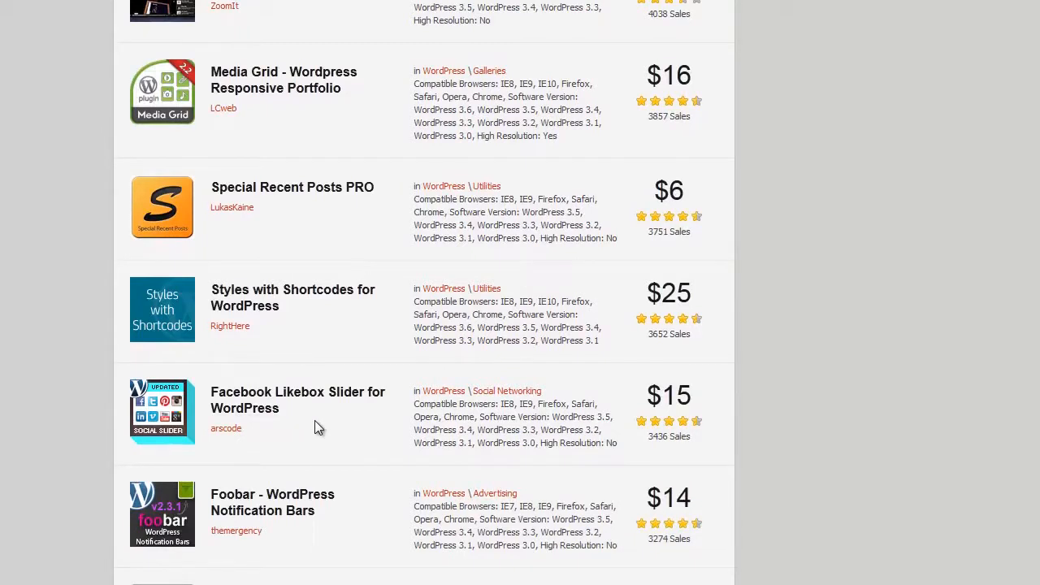
{"action": "scroll", "coordinate": [319, 422], "scroll_direction": "down", "scroll_amount": 3}
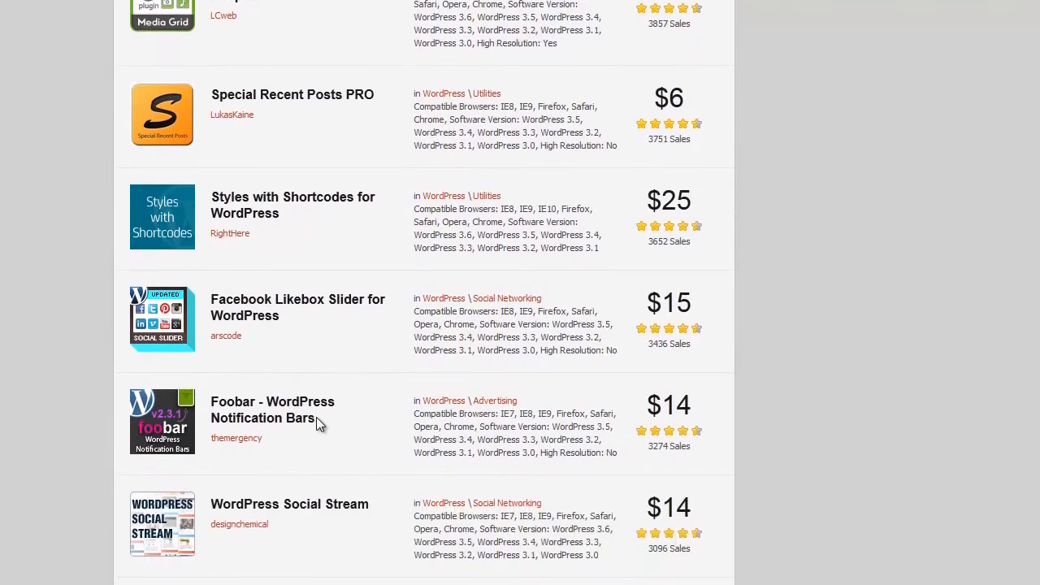
{"action": "scroll", "coordinate": [318, 425], "scroll_direction": "down", "scroll_amount": 2}
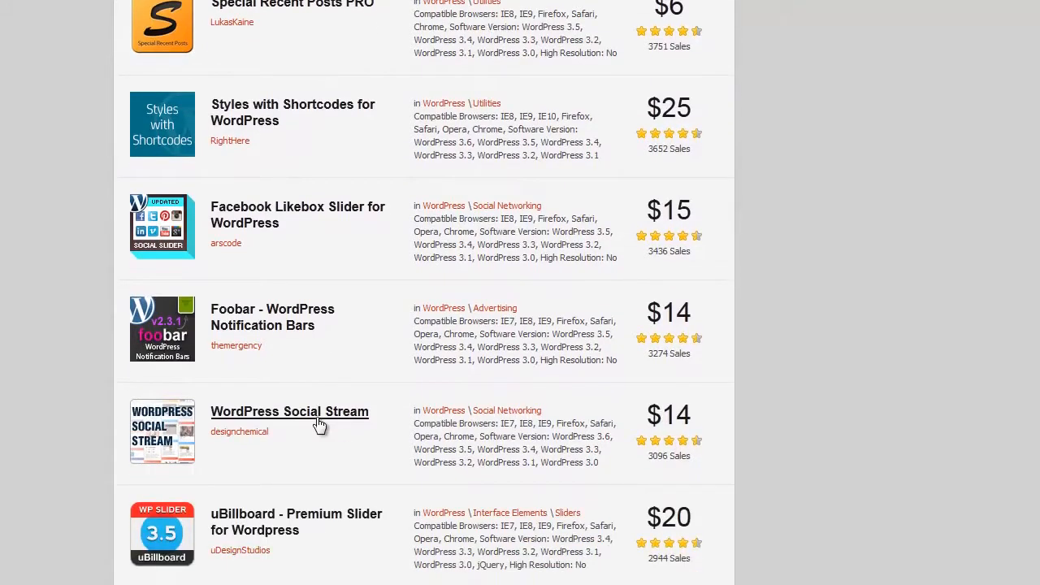
{"action": "scroll", "coordinate": [319, 425], "scroll_direction": "up", "scroll_amount": 20}
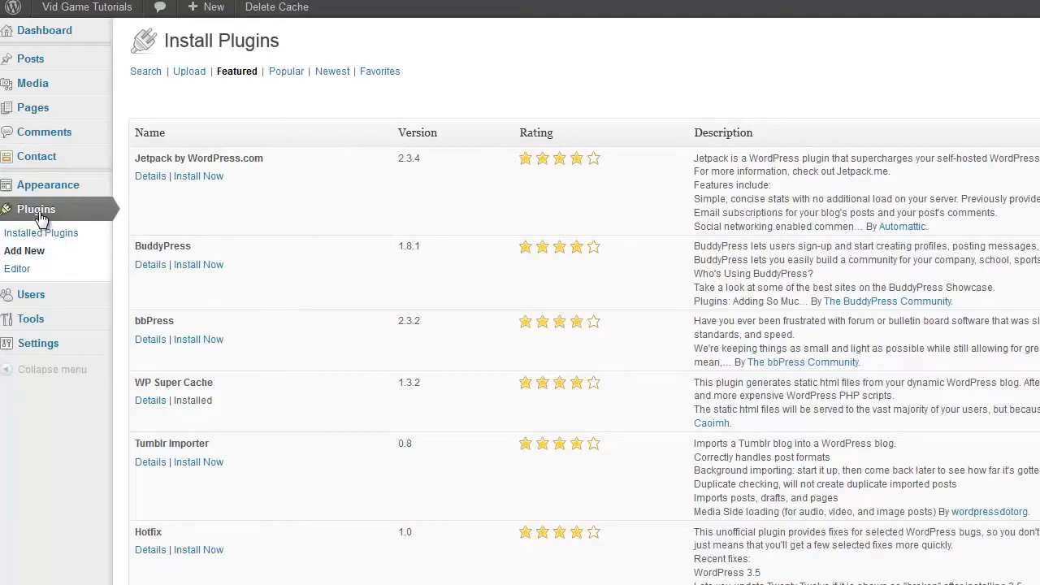
Step: In the WordPress admin, deactivate the Contact Form 7 plugin from the installed plugins list and activate it again
{"action": "left_click", "coordinate": [38, 209]}
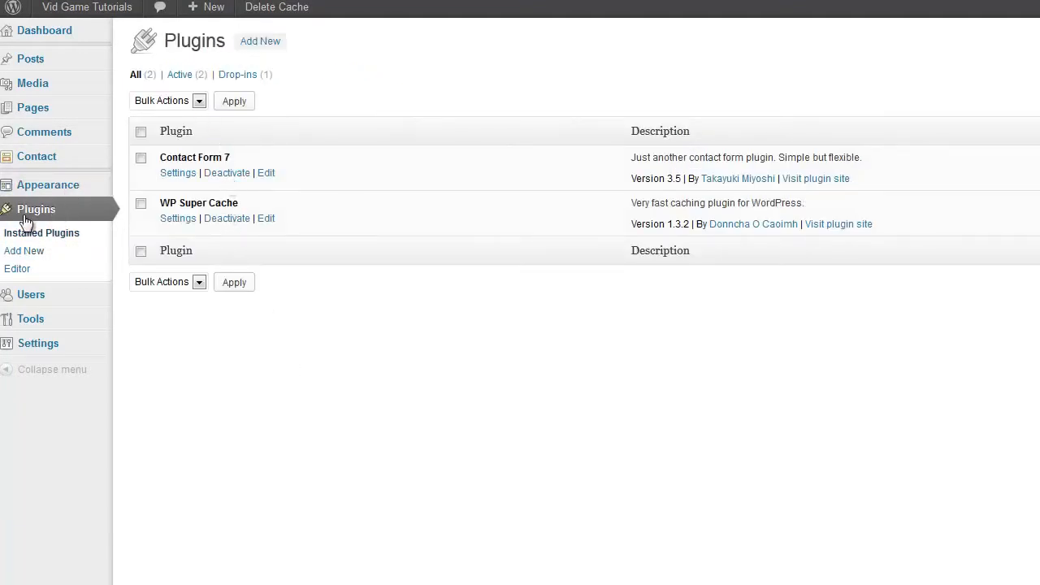
{"action": "left_click", "coordinate": [235, 175]}
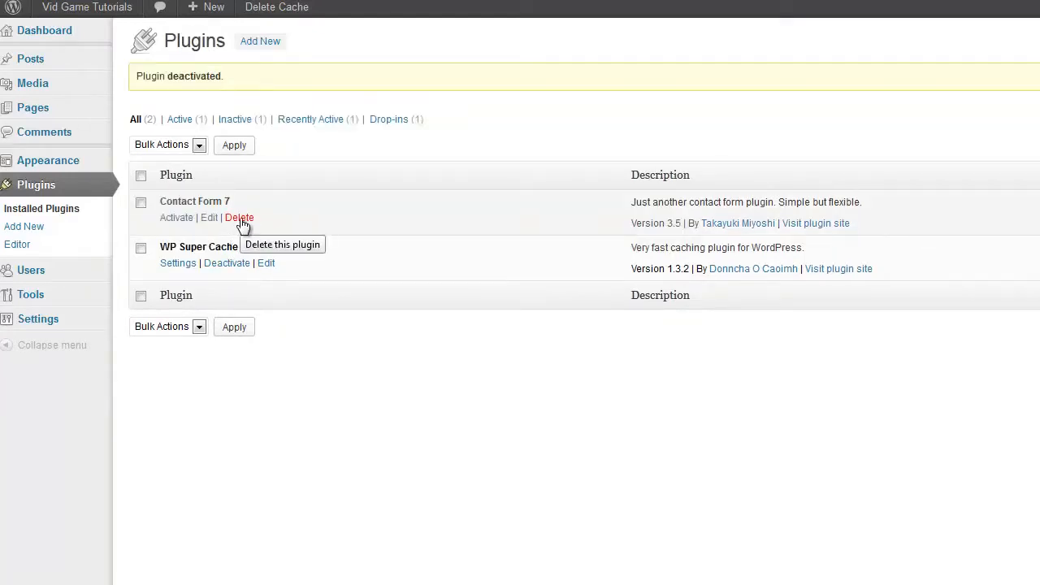
{"action": "left_click", "coordinate": [175, 217]}
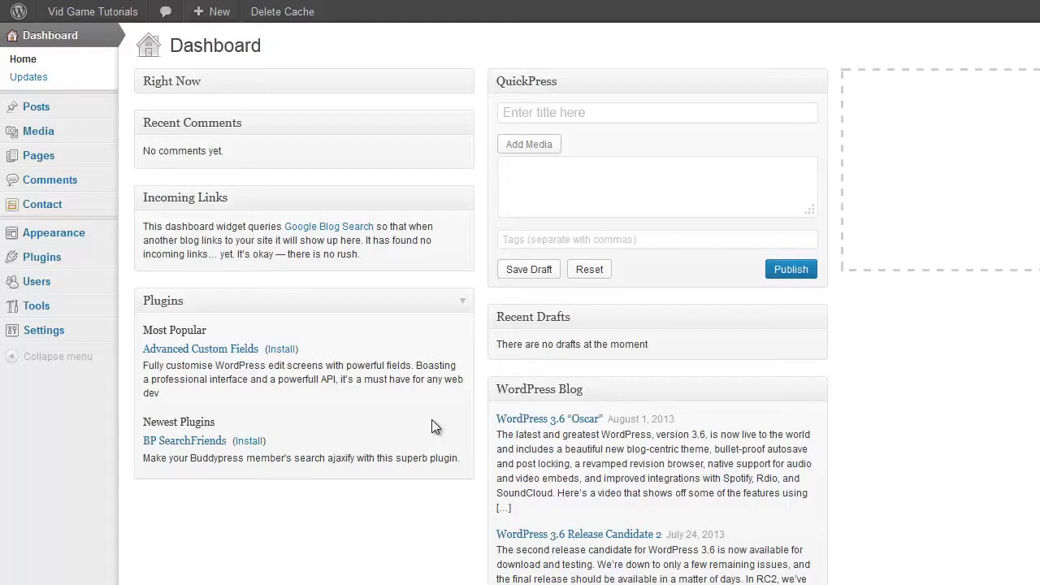
Step: View the blank form for adding a new user, and return to the list of all users
{"action": "mouse_move", "coordinate": [57, 291]}
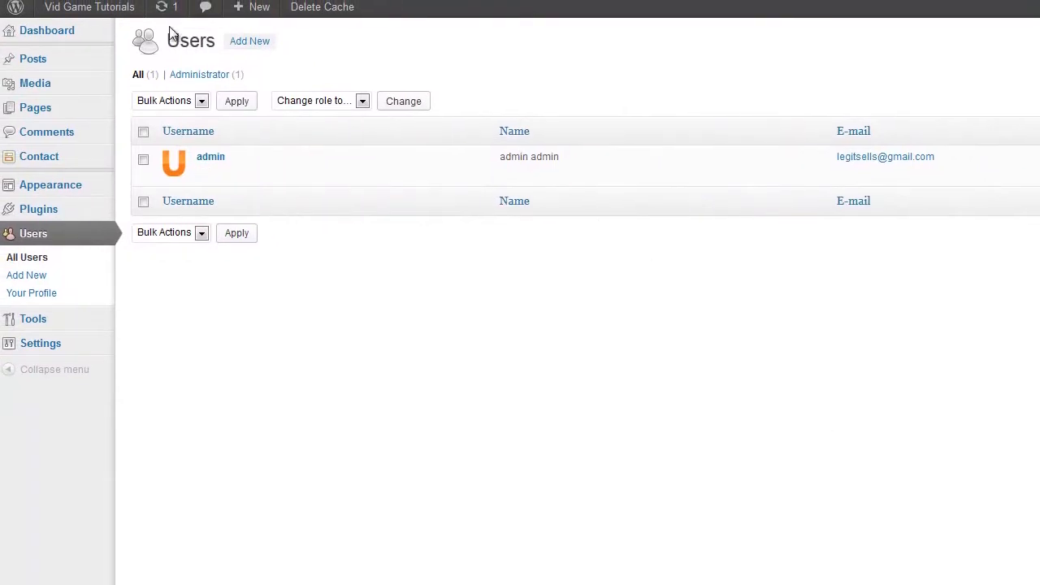
{"action": "left_click", "coordinate": [253, 39]}
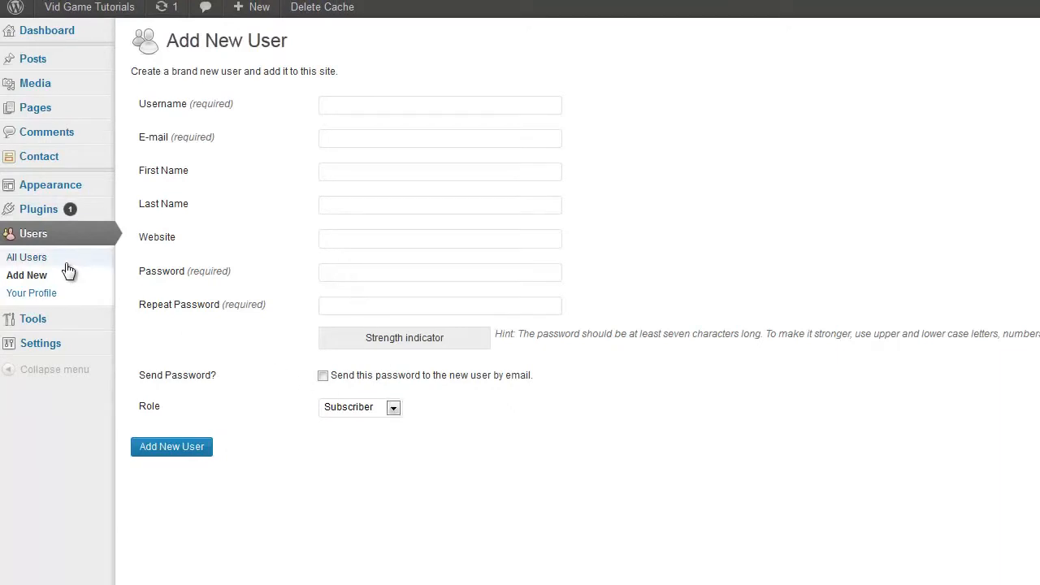
{"action": "left_click", "coordinate": [73, 233]}
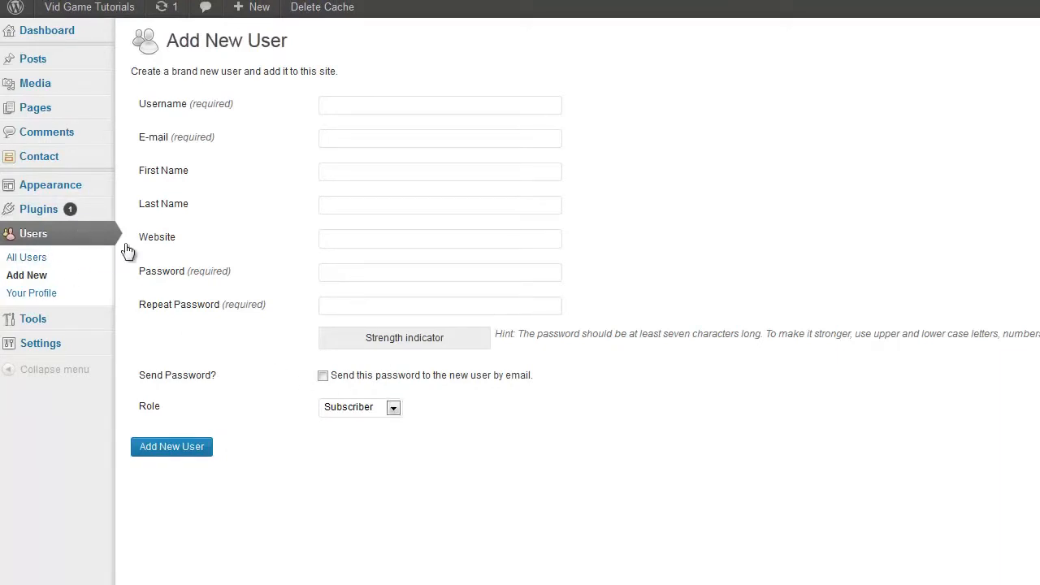
Step: With the admin user selected, view the available bulk actions and the roles it could be changed to
{"action": "mouse_move", "coordinate": [140, 174]}
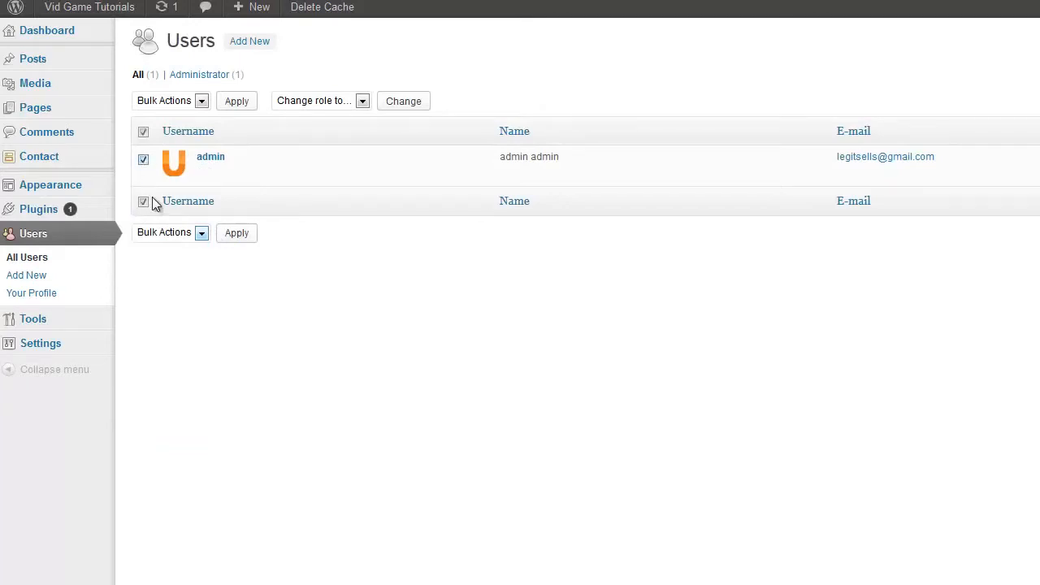
{"action": "left_click", "coordinate": [198, 103]}
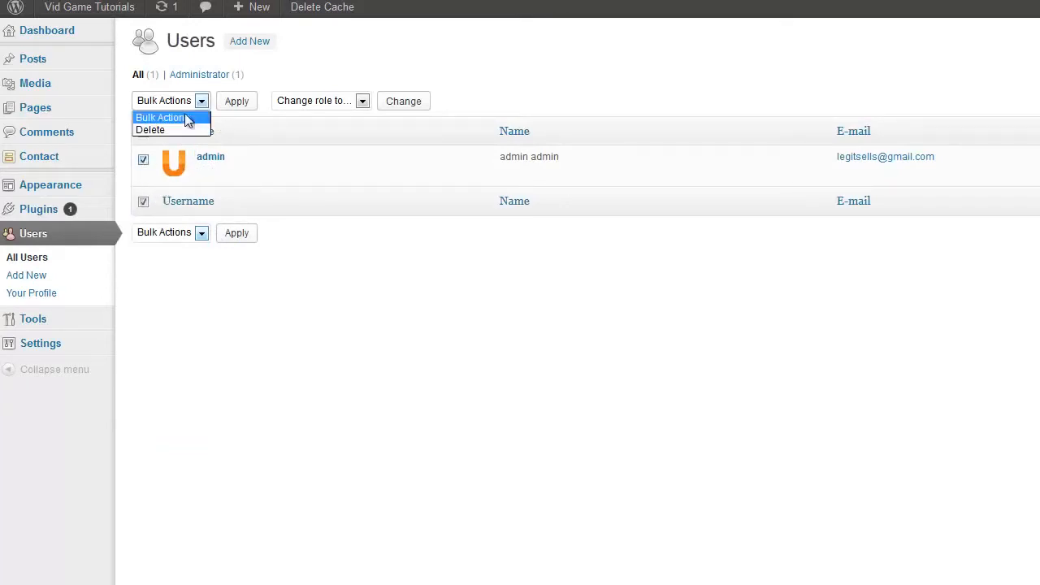
{"action": "left_click", "coordinate": [316, 319]}
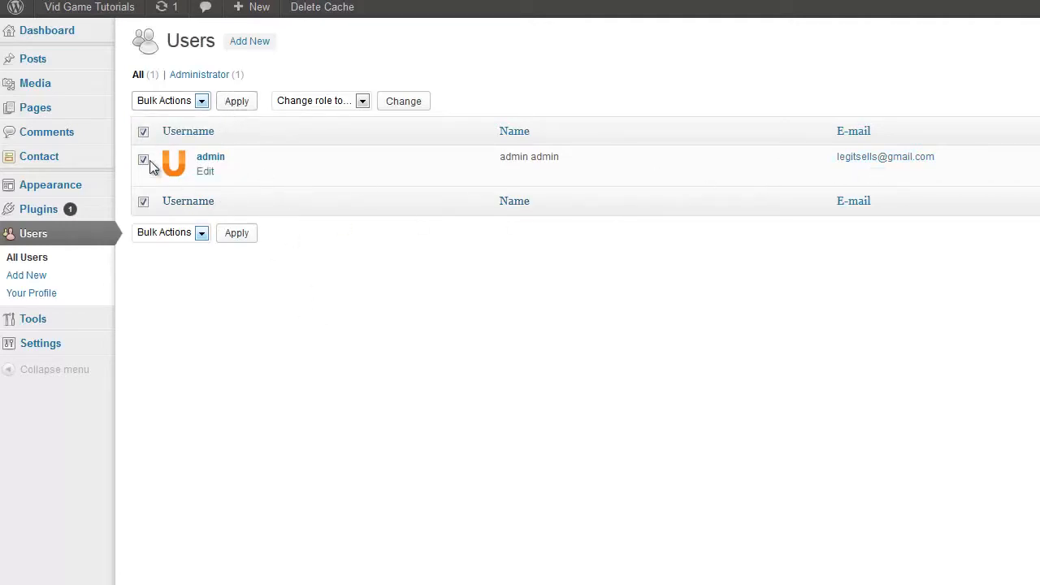
{"action": "left_click", "coordinate": [363, 101]}
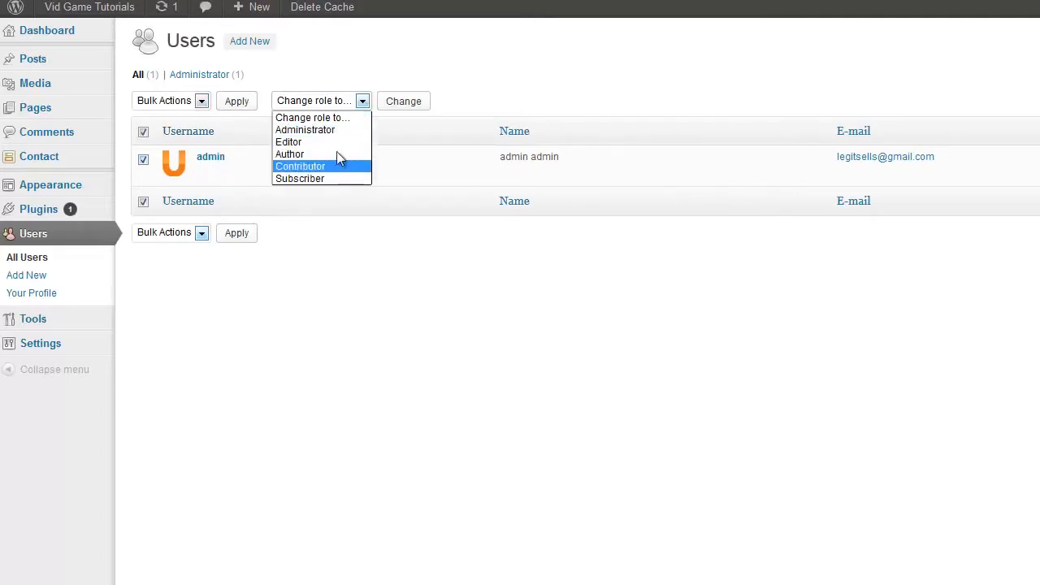
{"action": "left_click", "coordinate": [404, 115]}
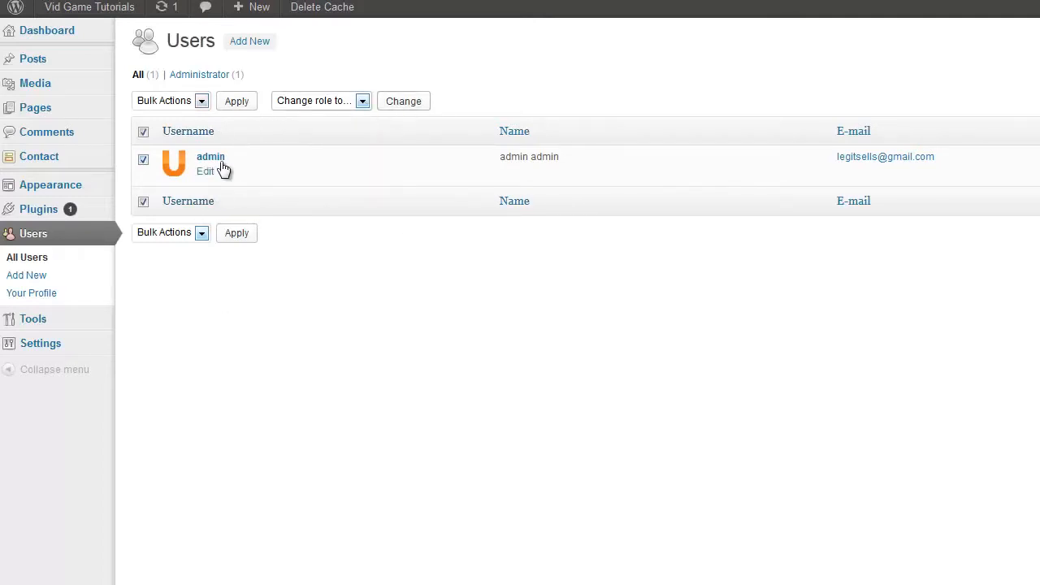
Step: Open the admin user's profile and review its personal options, name, contact and biographical fields
{"action": "left_click", "coordinate": [221, 161]}
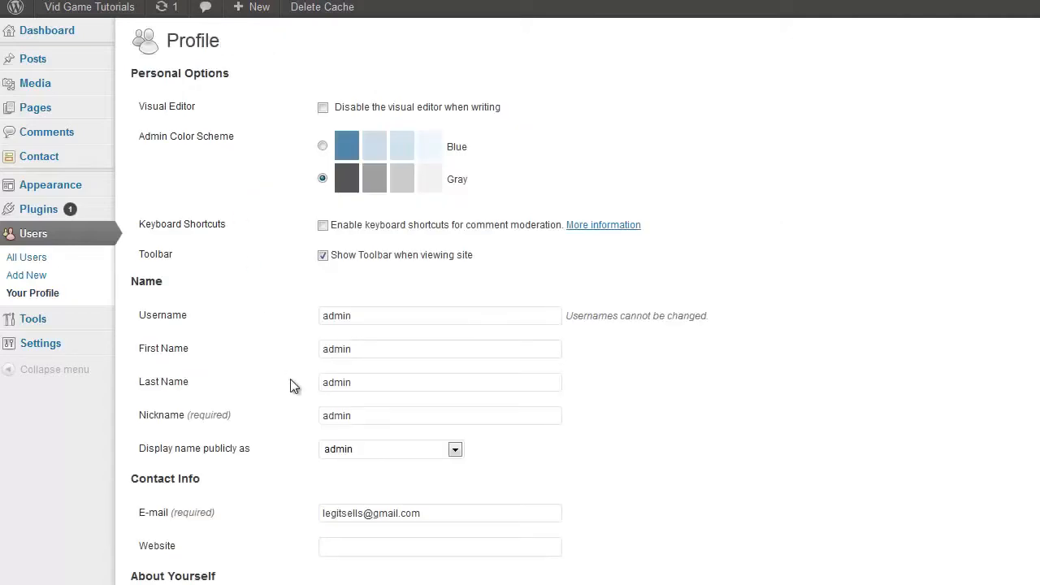
{"action": "scroll", "coordinate": [292, 382], "scroll_direction": "down", "scroll_amount": 3}
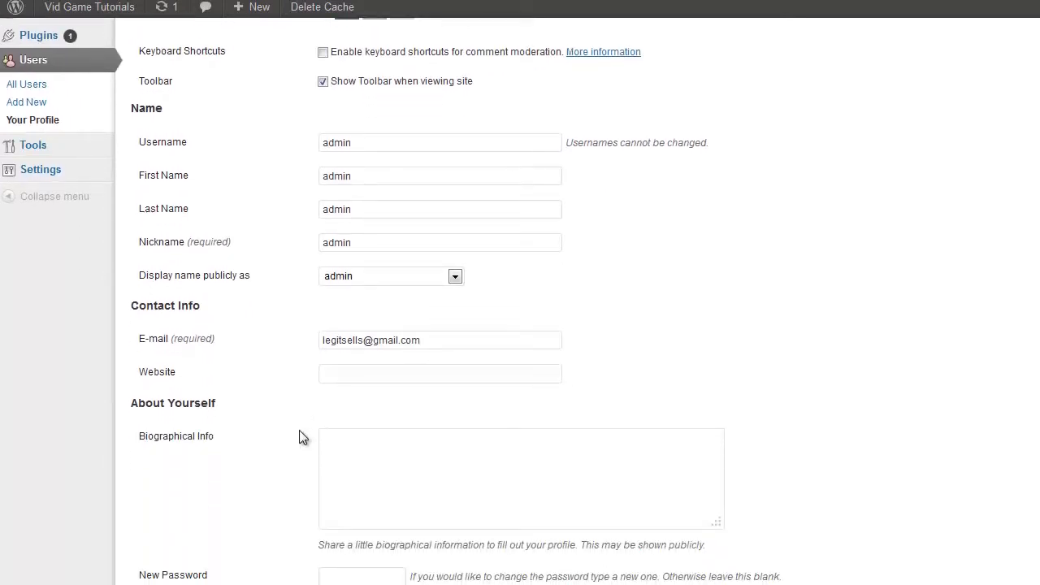
{"action": "scroll", "coordinate": [299, 437], "scroll_direction": "up", "scroll_amount": 3}
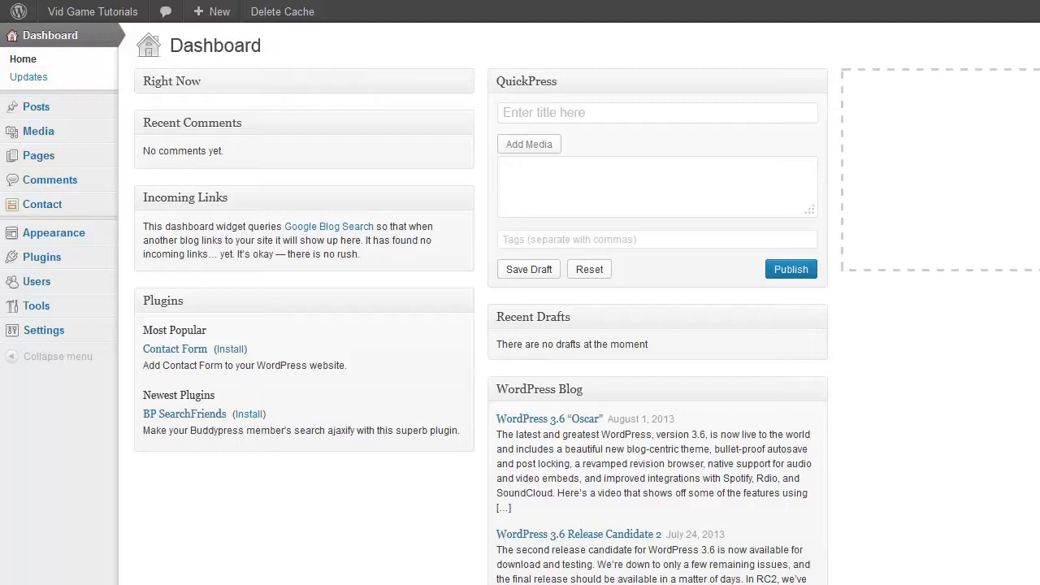
Step: On the live site's Fighting Tutorials archive, examine the sidebar's search, recent posts, comments, archives, categories and meta widgets
{"action": "mouse_move", "coordinate": [60, 241]}
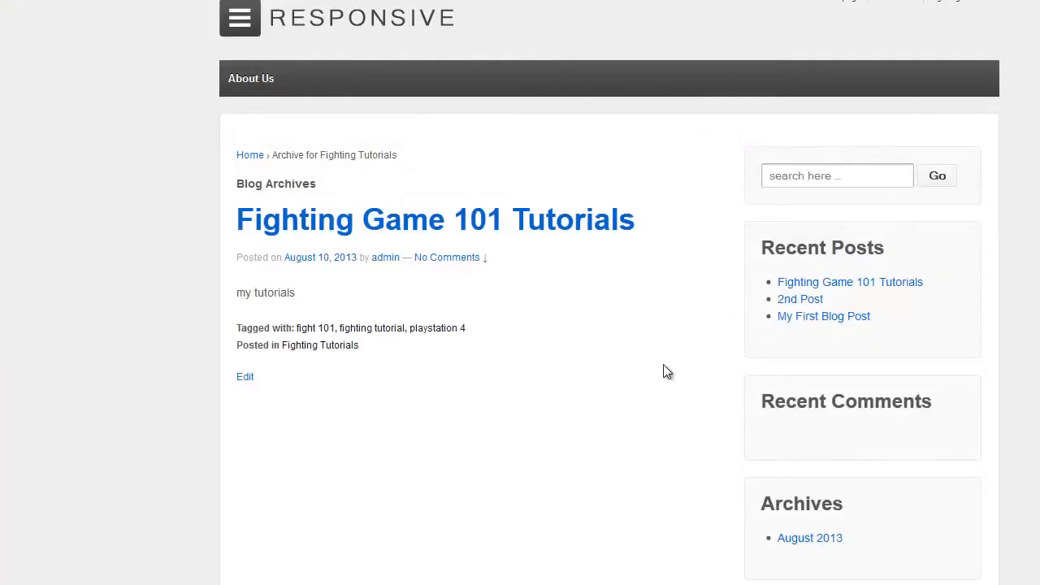
{"action": "scroll", "coordinate": [818, 506], "scroll_direction": "down", "scroll_amount": 1}
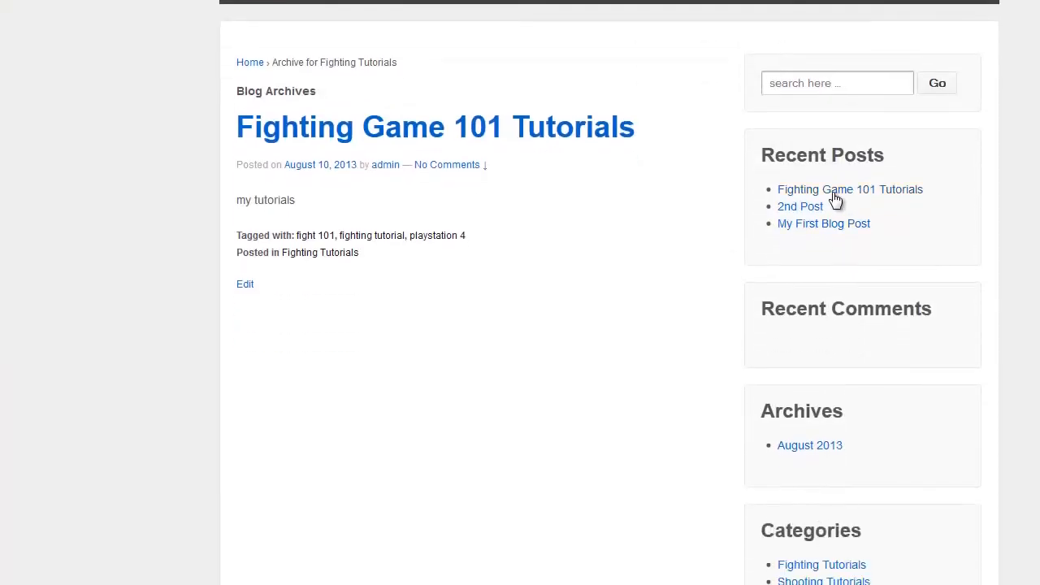
{"action": "left_click", "coordinate": [842, 85]}
{"action": "left_click", "coordinate": [892, 160]}
{"action": "scroll", "coordinate": [726, 360], "scroll_direction": "down", "scroll_amount": 1}
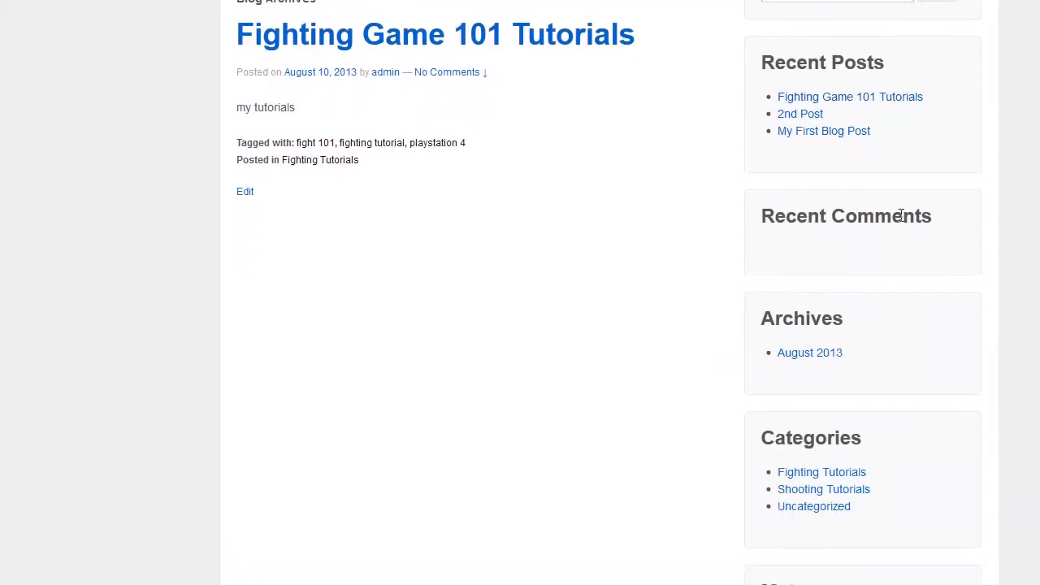
{"action": "scroll", "coordinate": [834, 160], "scroll_direction": "down", "scroll_amount": 2}
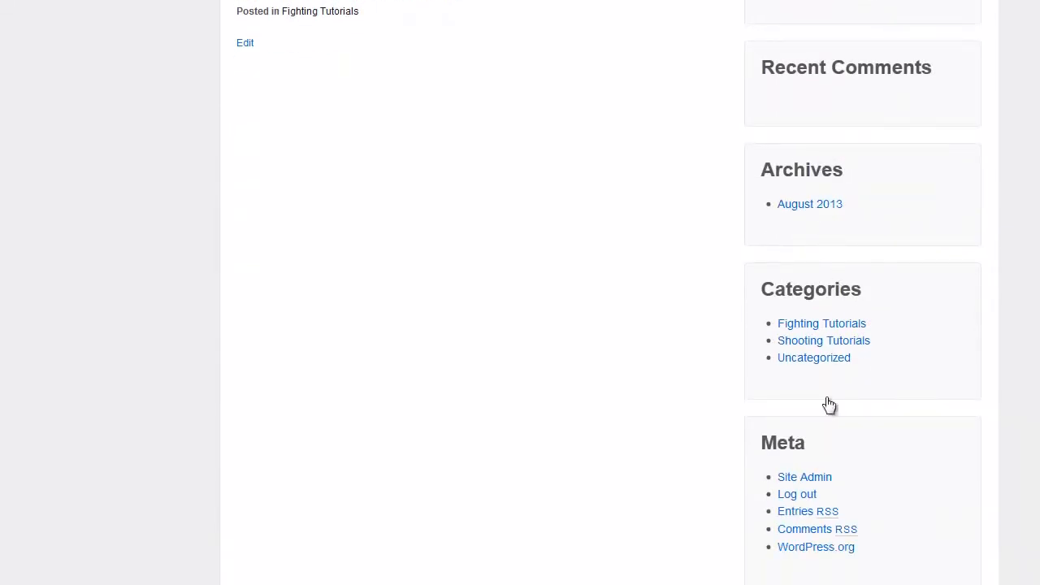
{"action": "scroll", "coordinate": [844, 510], "scroll_direction": "up", "scroll_amount": 4}
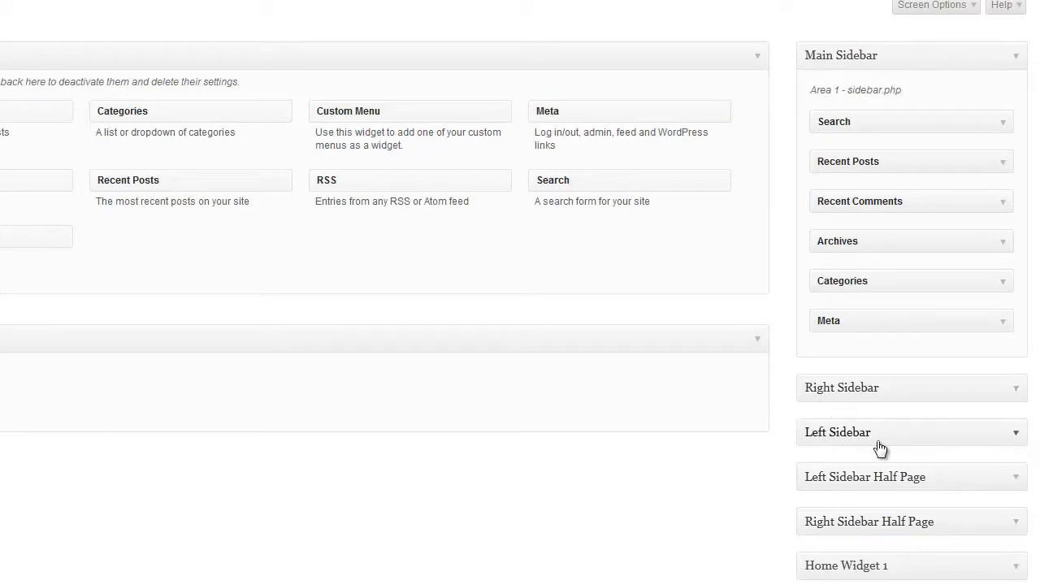
Step: On the Widgets admin page, check the contents of the Left Sidebar area and look over the other widget areas
{"action": "left_click", "coordinate": [1016, 436]}
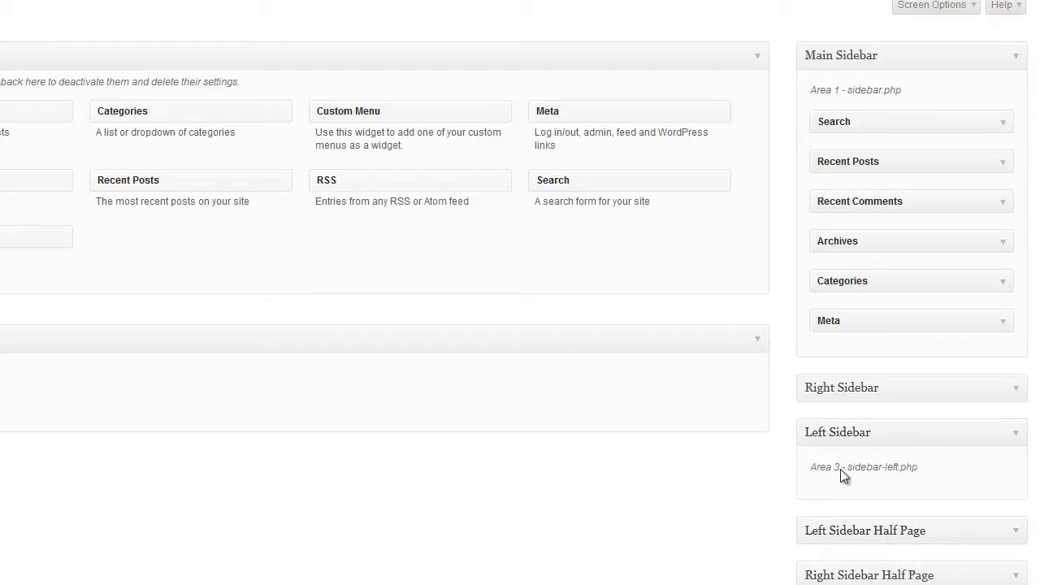
{"action": "left_click", "coordinate": [1016, 439]}
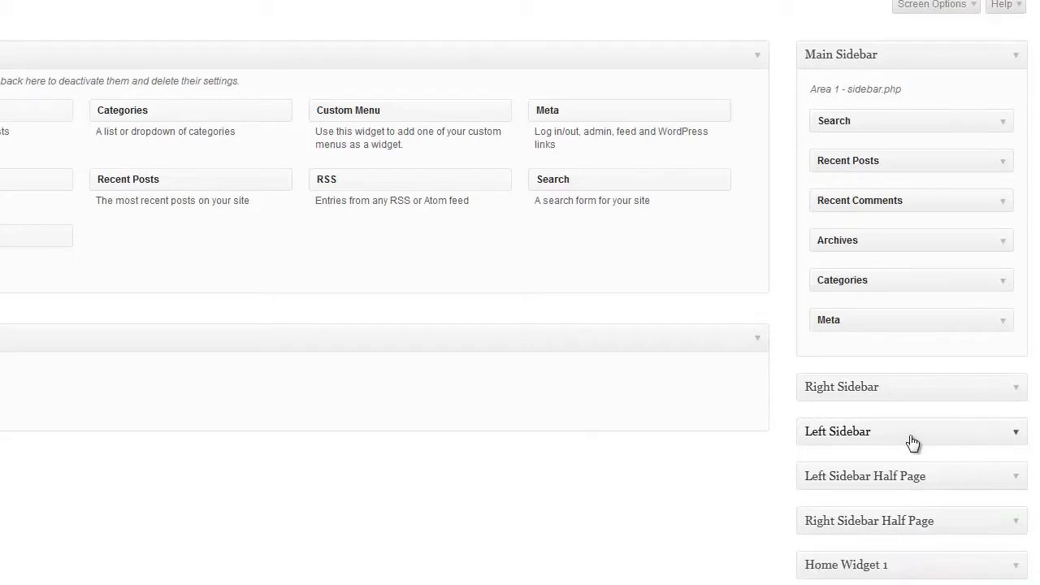
{"action": "scroll", "coordinate": [862, 404], "scroll_direction": "down", "scroll_amount": 3}
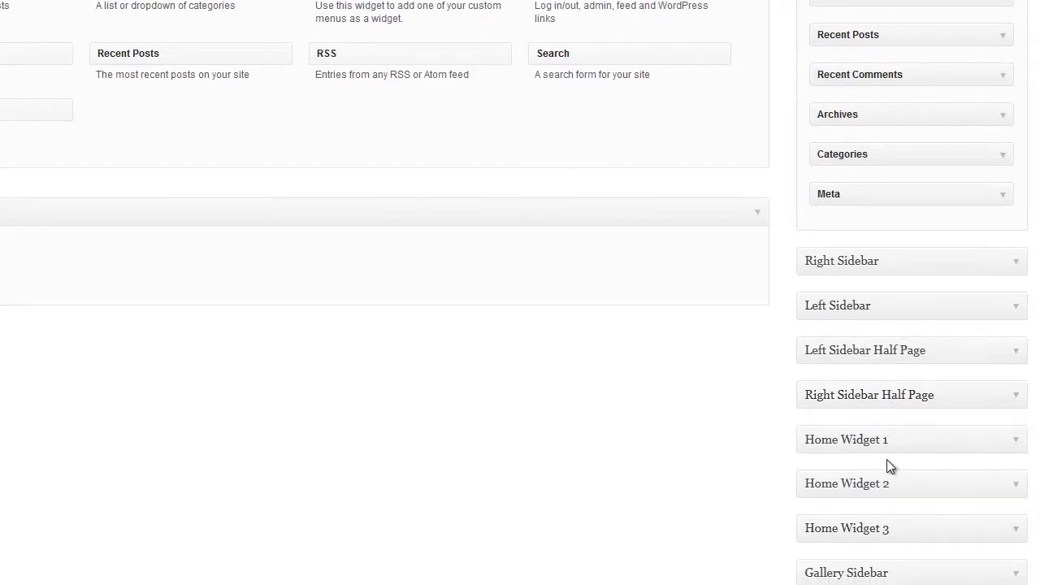
{"action": "scroll", "coordinate": [887, 459], "scroll_direction": "up", "scroll_amount": 3}
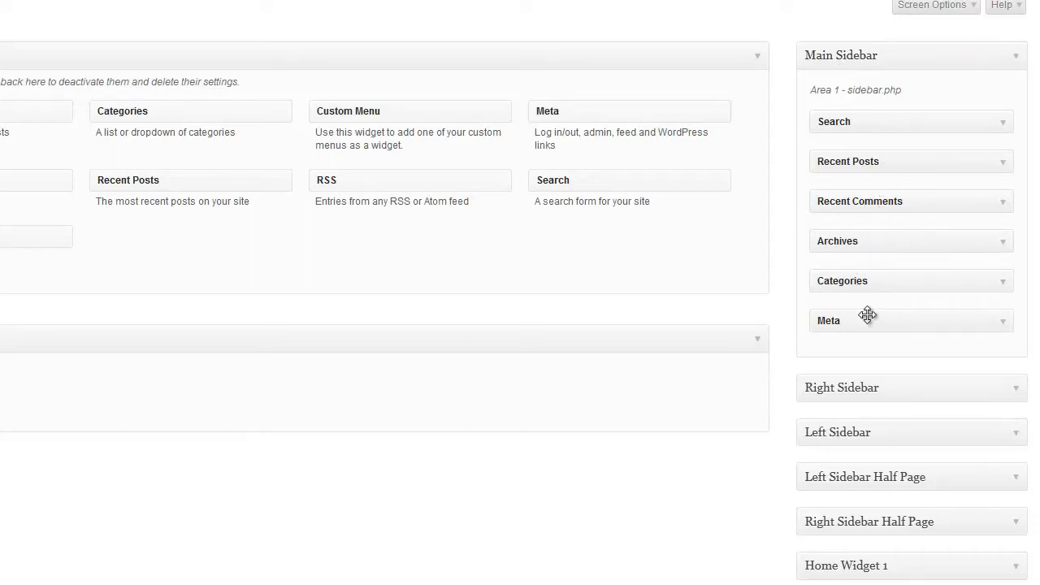
Step: Add a Text widget at the top of the Main Sidebar and title it "My Widget Area"
{"action": "left_click_drag", "start_coordinate": [23, 240], "coordinate": [130, 257]}
{"action": "left_click_drag", "start_coordinate": [60, 244], "coordinate": [968, 111]}
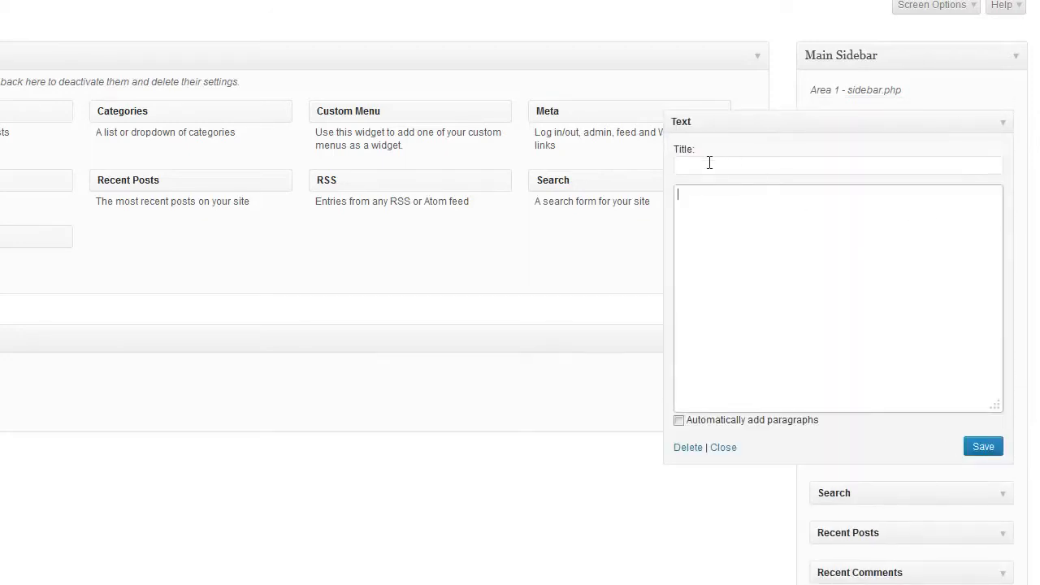
{"action": "left_click", "coordinate": [710, 164]}
{"action": "left_click", "coordinate": [729, 212]}
{"action": "left_click", "coordinate": [729, 165]}
{"action": "left_click", "coordinate": [719, 198]}
{"action": "left_click", "coordinate": [717, 172]}
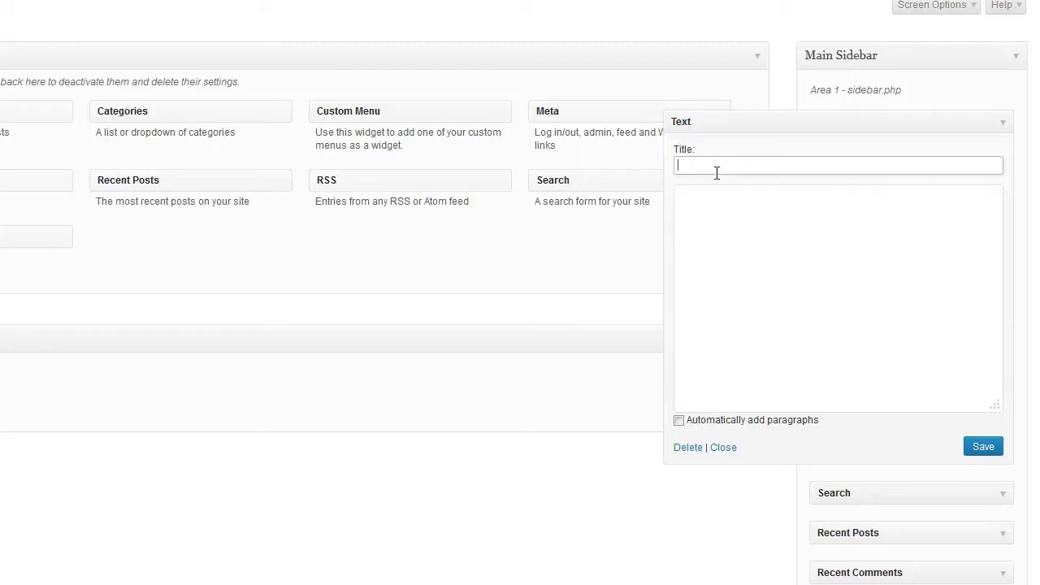
{"action": "type", "text": "My Widget Area"}
Step: Enter "Look at all my widgets!" as the Text widget's content and save the widget
{"action": "left_click", "coordinate": [722, 190]}
{"action": "type", "text": "Look at a"}
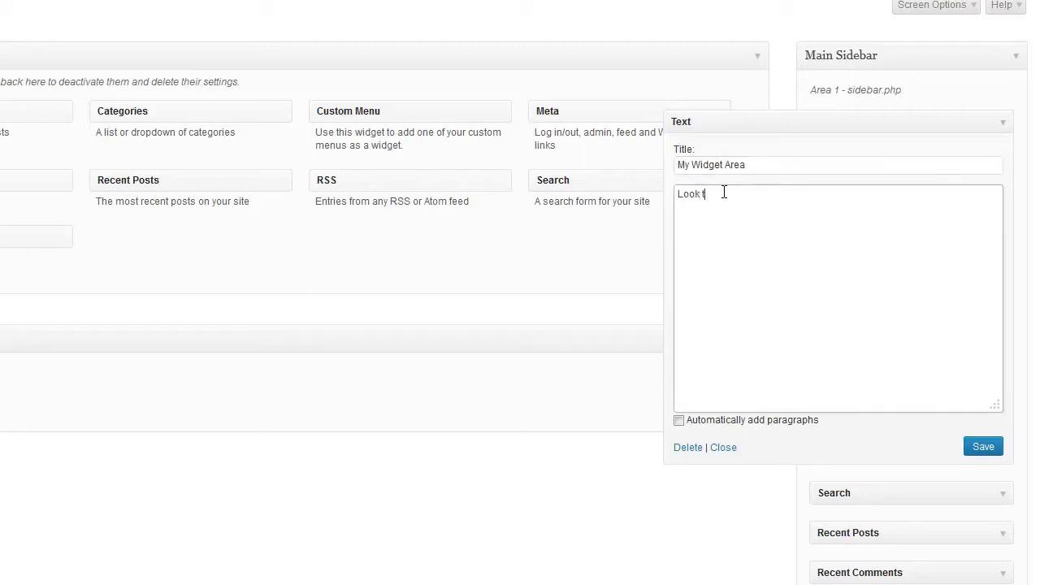
{"action": "type", "text": "ll my wdiegst"}
{"action": "key", "text": "BackSpace"}
{"action": "key", "text": "BackSpace"}
{"action": "key", "text": "BackSpace"}
{"action": "key", "text": "BackSpace"}
{"action": "key", "text": "BackSpace"}
{"action": "key", "text": "BackSpace"}
{"action": "type", "text": "idgets!"}
{"action": "left_click", "coordinate": [975, 450]}
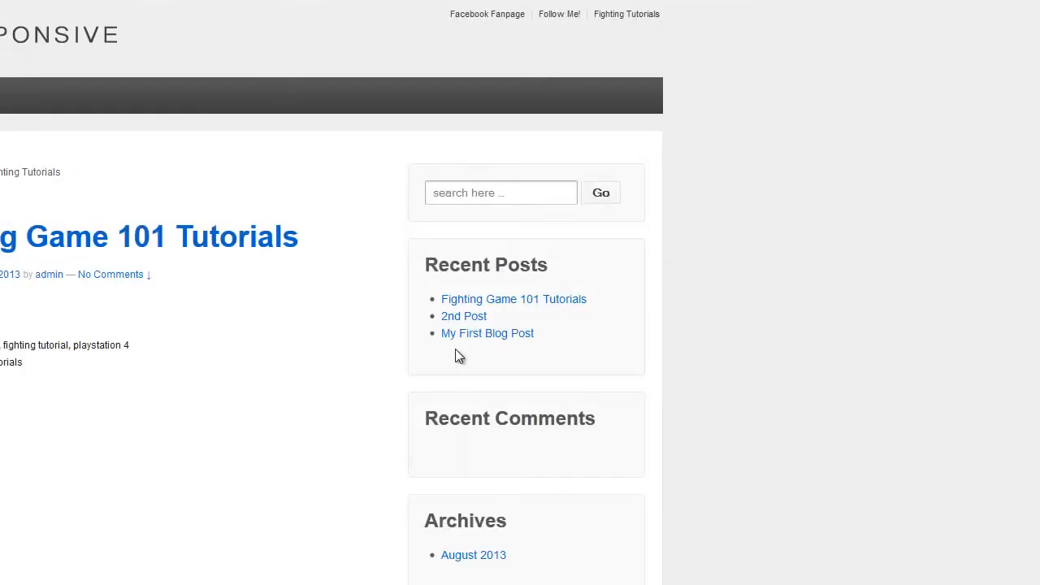
Step: Reload the live site's archive page and inspect the new text widget's title and content in the sidebar
{"action": "key", "text": "F5"}
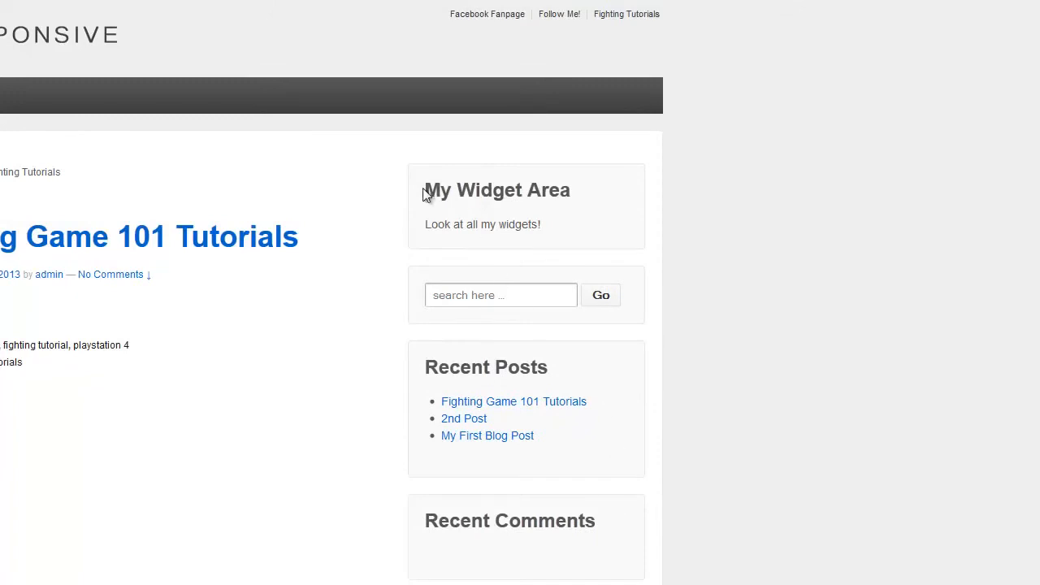
{"action": "left_click_drag", "start_coordinate": [424, 193], "coordinate": [424, 225]}
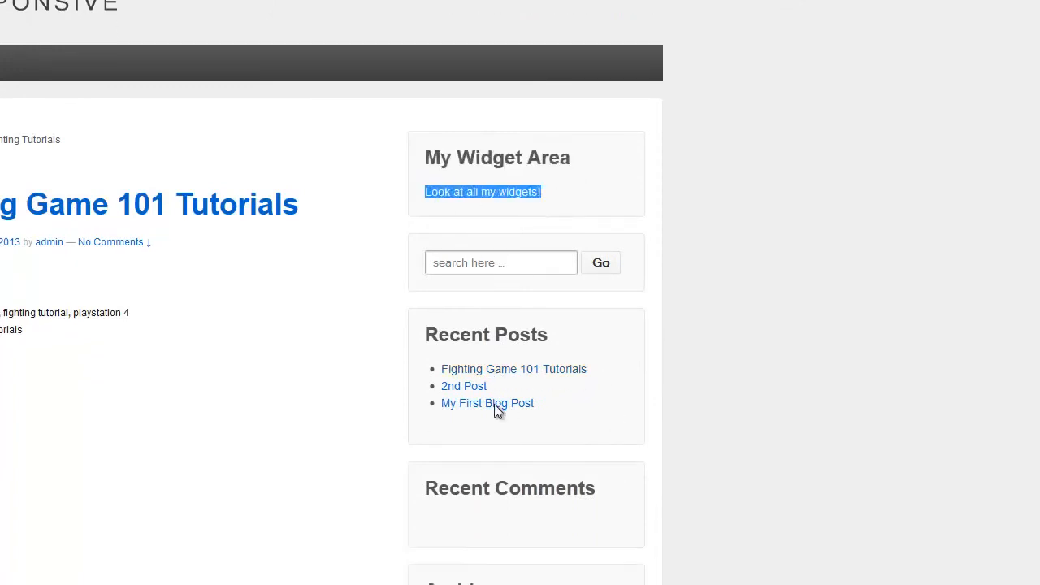
{"action": "scroll", "coordinate": [485, 420], "scroll_direction": "down", "scroll_amount": 3}
{"action": "scroll", "coordinate": [483, 419], "scroll_direction": "up", "scroll_amount": 3}
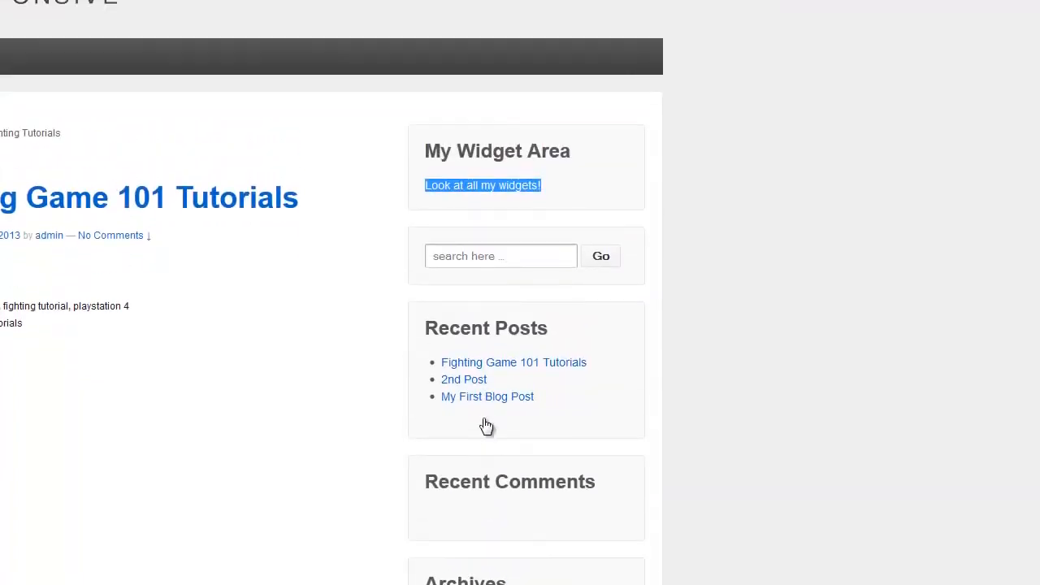
{"action": "left_click_drag", "start_coordinate": [426, 191], "coordinate": [580, 190]}
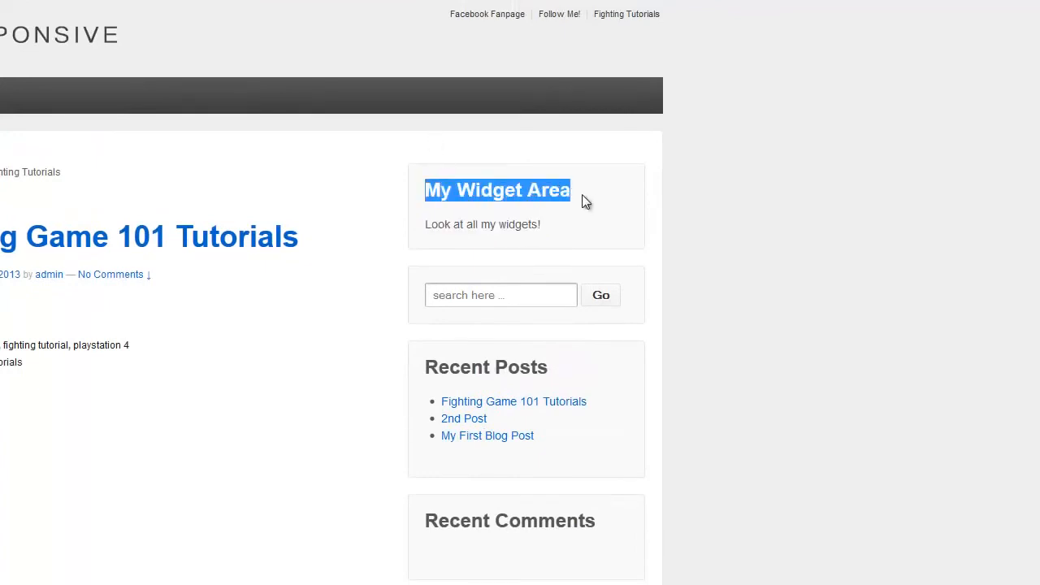
{"action": "left_click_drag", "start_coordinate": [592, 202], "coordinate": [471, 219]}
{"action": "left_click_drag", "start_coordinate": [571, 194], "coordinate": [457, 192]}
{"action": "scroll", "coordinate": [325, 292], "scroll_direction": "down", "scroll_amount": 3}
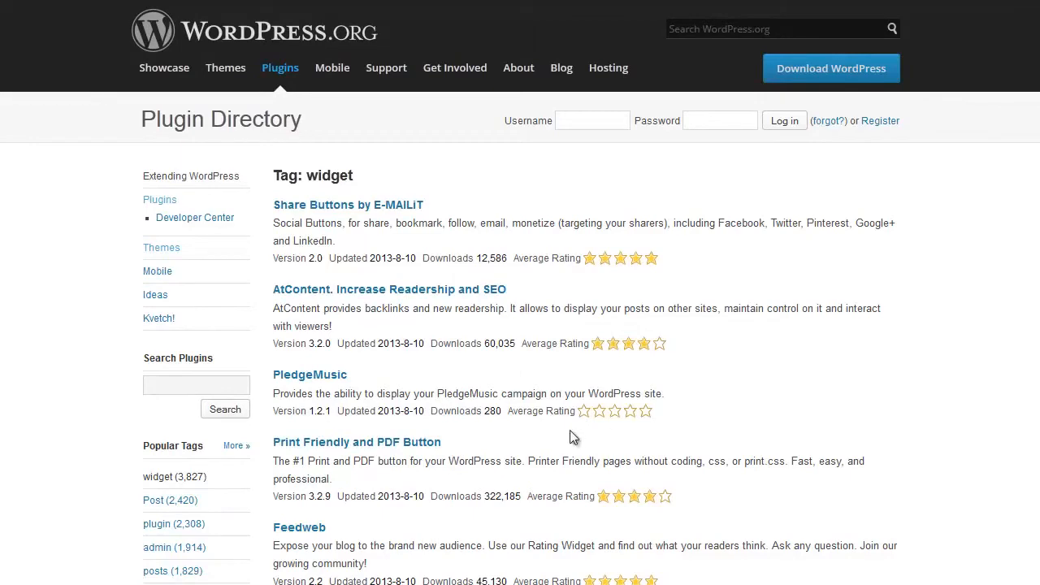
Step: Look through the plugins tagged "widget" in the WordPress.org Plugin Directory
{"action": "scroll", "coordinate": [561, 443], "scroll_direction": "down", "scroll_amount": 2}
{"action": "scroll", "coordinate": [483, 346], "scroll_direction": "down", "scroll_amount": 3}
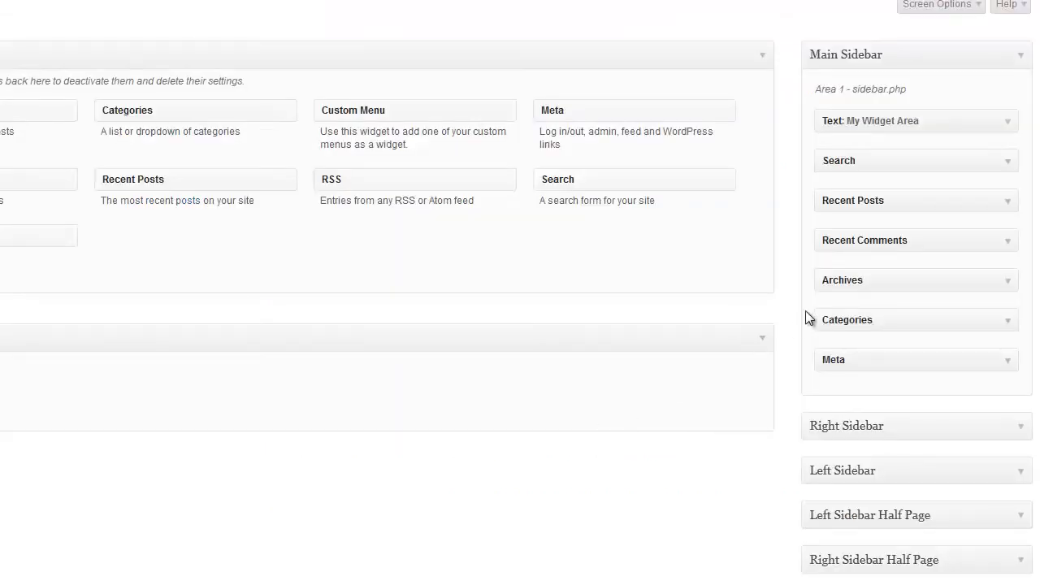
Step: Remove the Meta, Archives and Categories widgets from the Main Sidebar
{"action": "left_click_drag", "start_coordinate": [859, 360], "coordinate": [726, 383]}
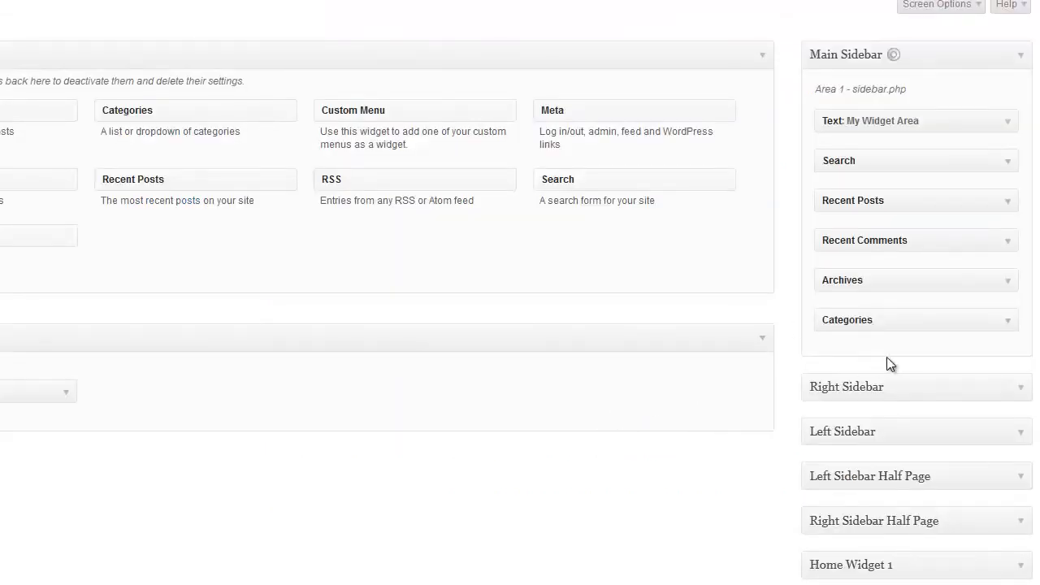
{"action": "left_click_drag", "start_coordinate": [879, 283], "coordinate": [817, 317]}
{"action": "left_click_drag", "start_coordinate": [877, 276], "coordinate": [637, 246]}
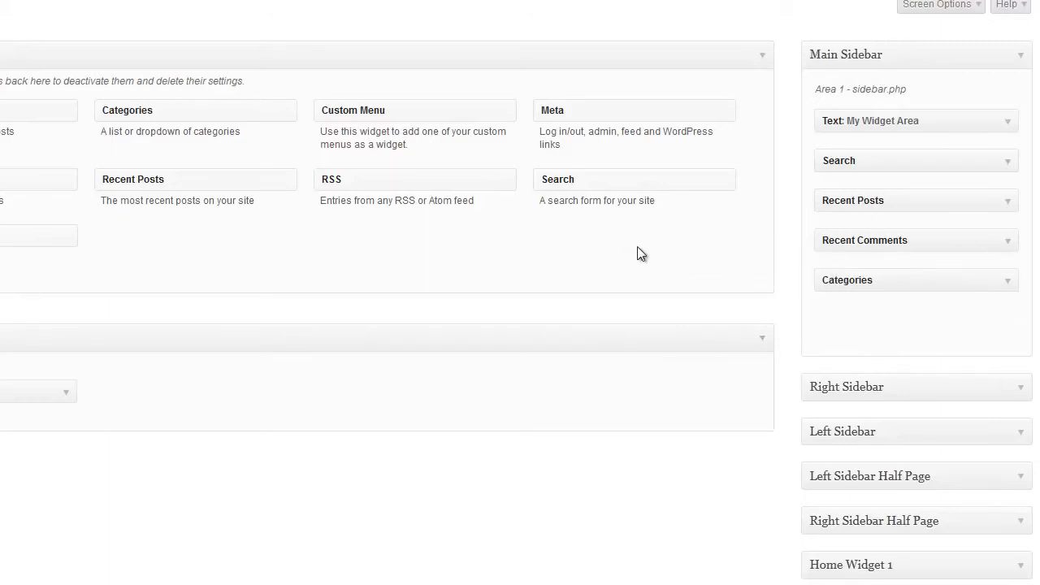
{"action": "left_click_drag", "start_coordinate": [870, 245], "coordinate": [845, 247]}
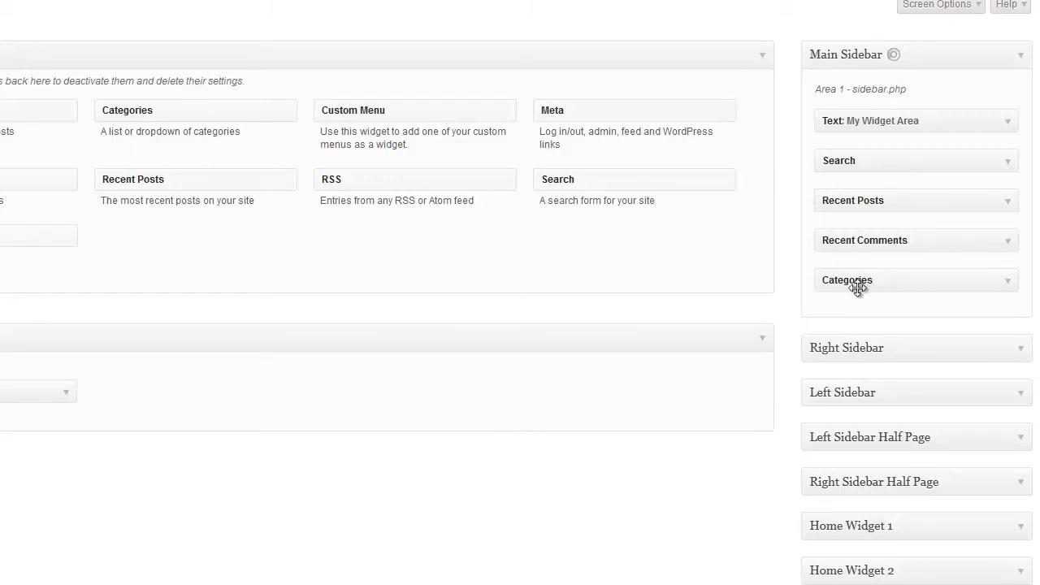
{"action": "left_click_drag", "start_coordinate": [813, 281], "coordinate": [637, 266]}
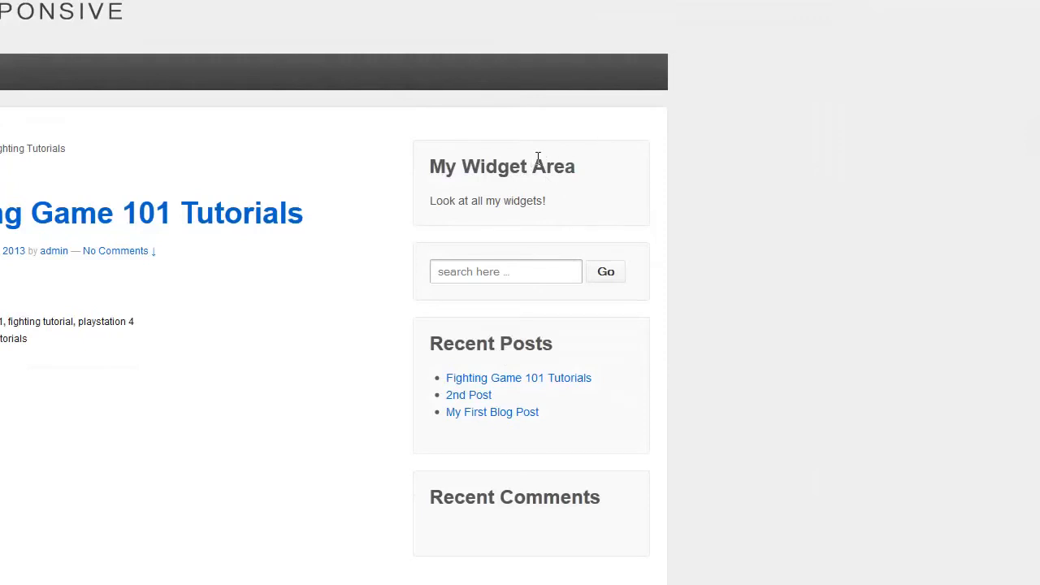
Step: Inspect the remaining widgets in the live site's sidebar, from the text widget down to Recent Comments
{"action": "left_click_drag", "start_coordinate": [555, 167], "coordinate": [479, 168]}
{"action": "left_click", "coordinate": [480, 268]}
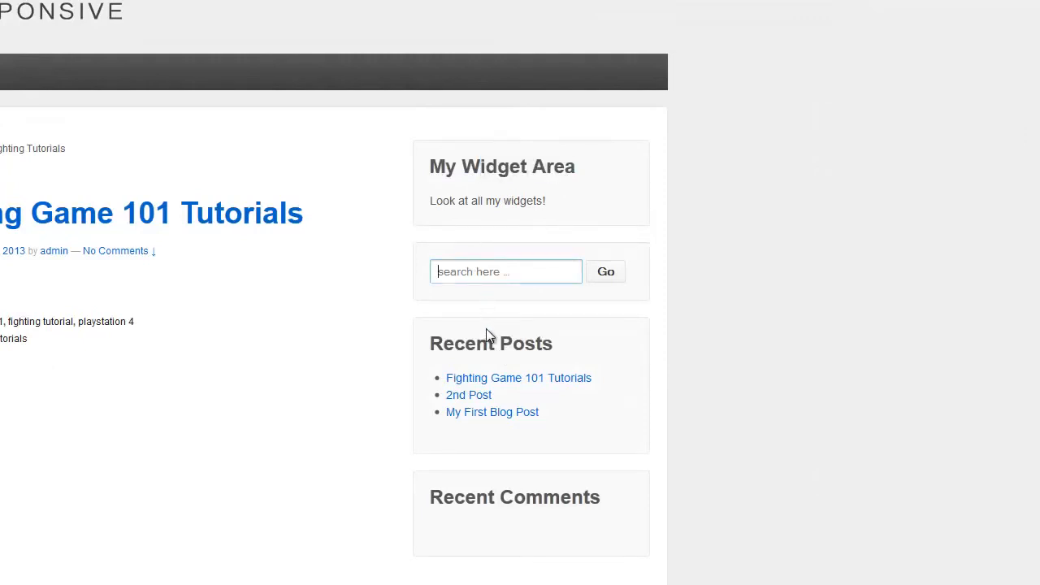
{"action": "left_click", "coordinate": [498, 498]}
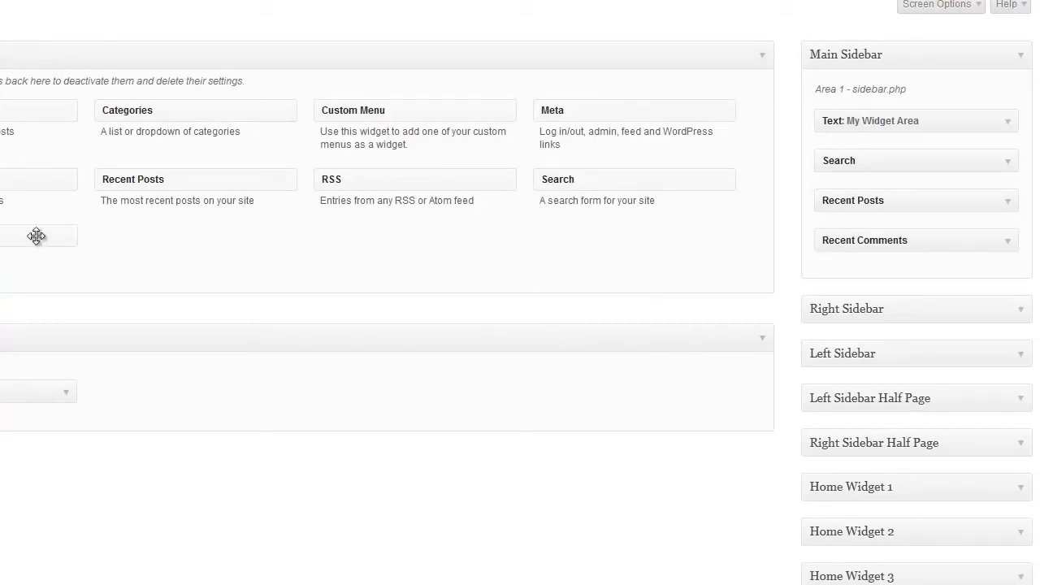
Step: Add another Text widget at the top of the Main Sidebar and begin its title with "My V"
{"action": "left_click_drag", "start_coordinate": [35, 235], "coordinate": [966, 128]}
{"action": "left_click", "coordinate": [750, 216]}
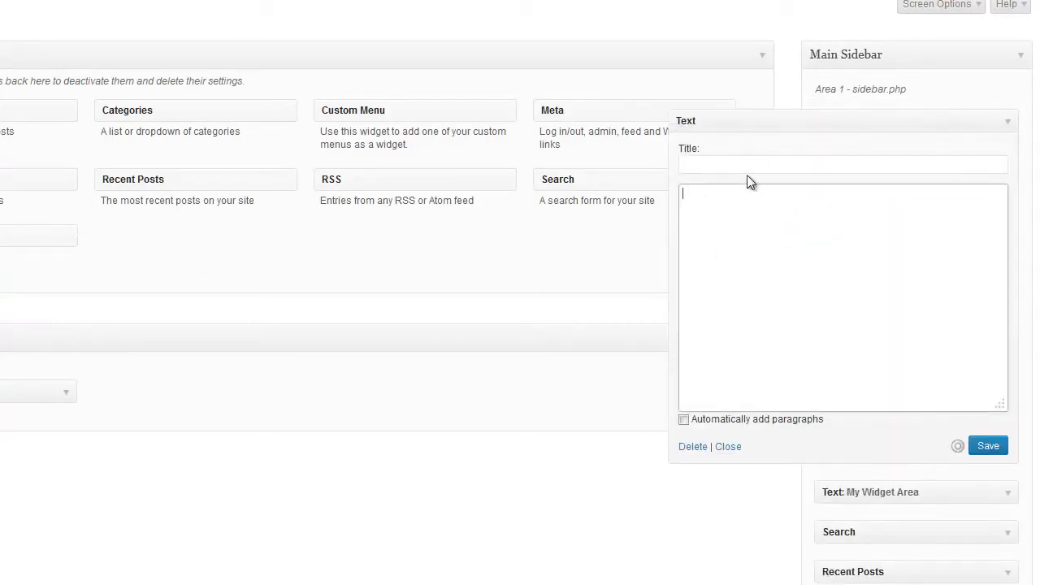
{"action": "left_click", "coordinate": [743, 164]}
{"action": "type", "text": "My V"}
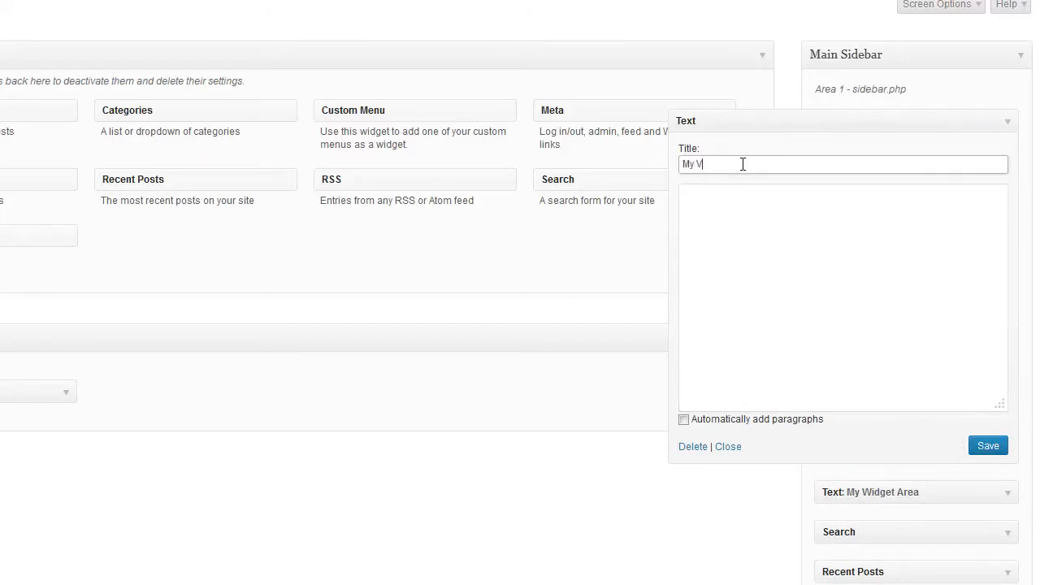
{"action": "left_click", "coordinate": [767, 270]}
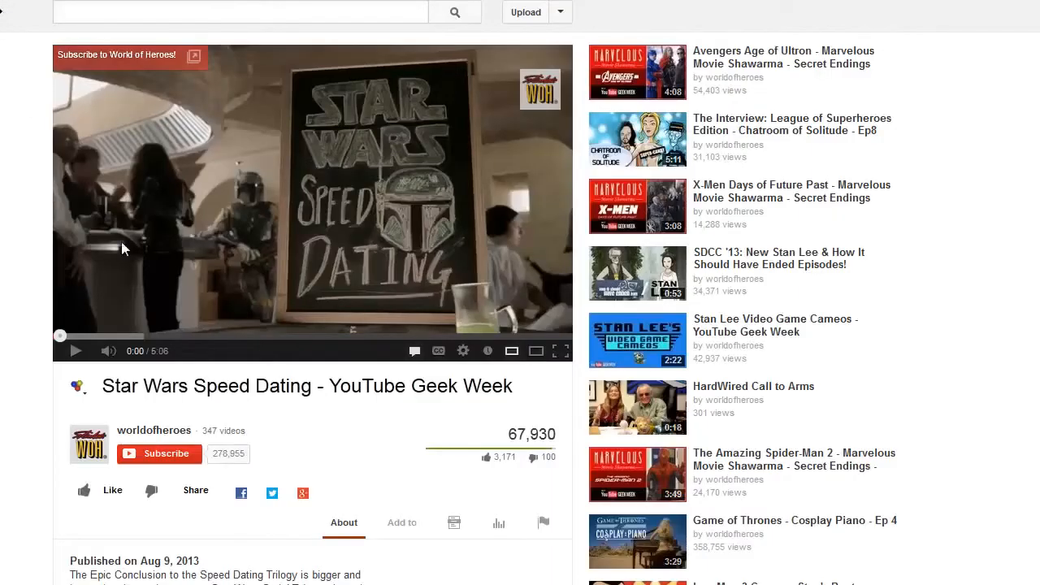
Step: On YouTube, copy the 560 × 315 embed code of the "Star Wars Speed Dating - YouTube Geek Week" video
{"action": "left_click", "coordinate": [191, 491]}
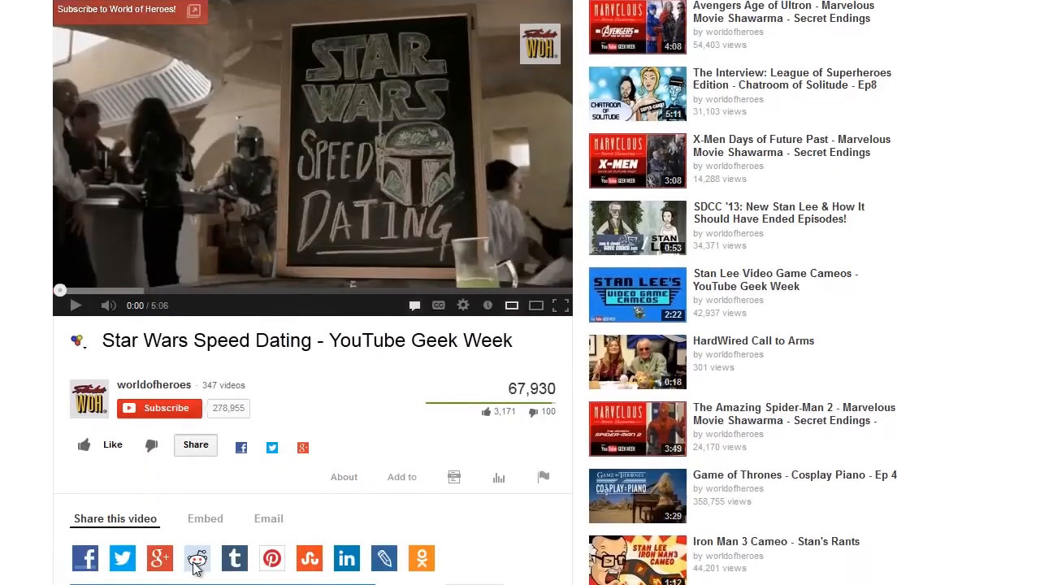
{"action": "scroll", "coordinate": [193, 520], "scroll_direction": "down", "scroll_amount": 2}
{"action": "left_click", "coordinate": [205, 471]}
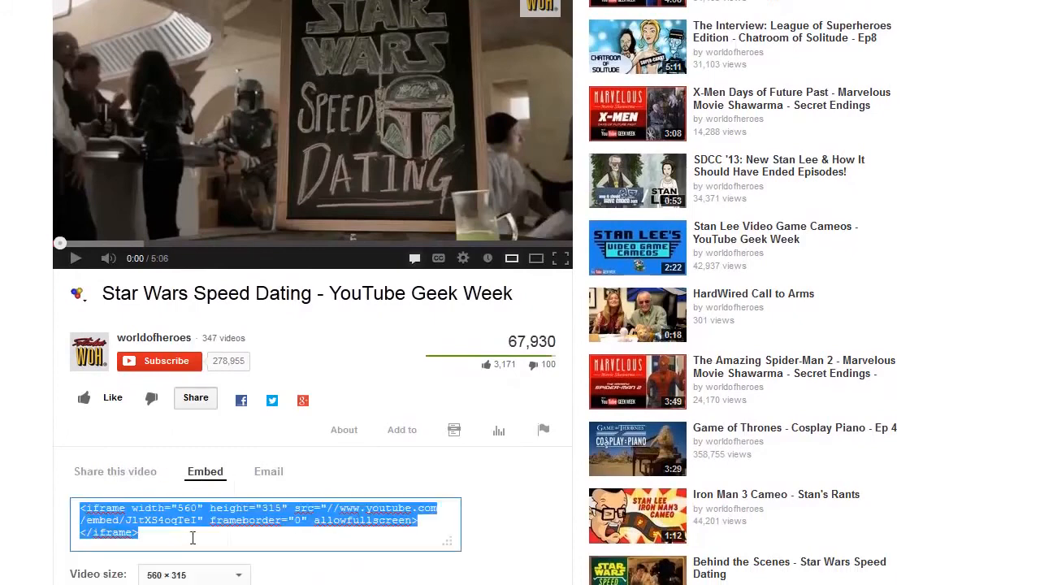
{"action": "right_click", "coordinate": [193, 532]}
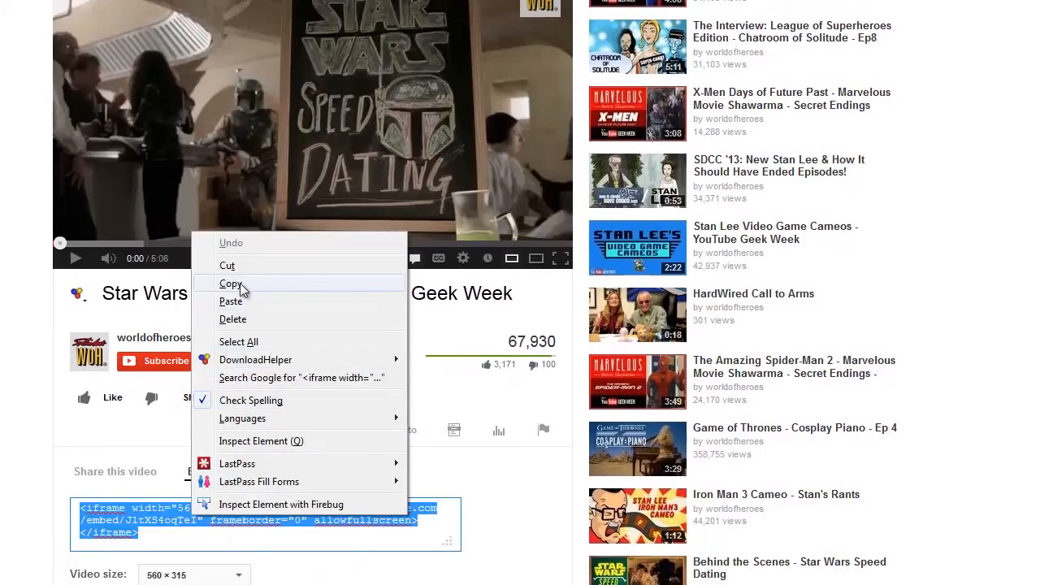
{"action": "left_click", "coordinate": [228, 577]}
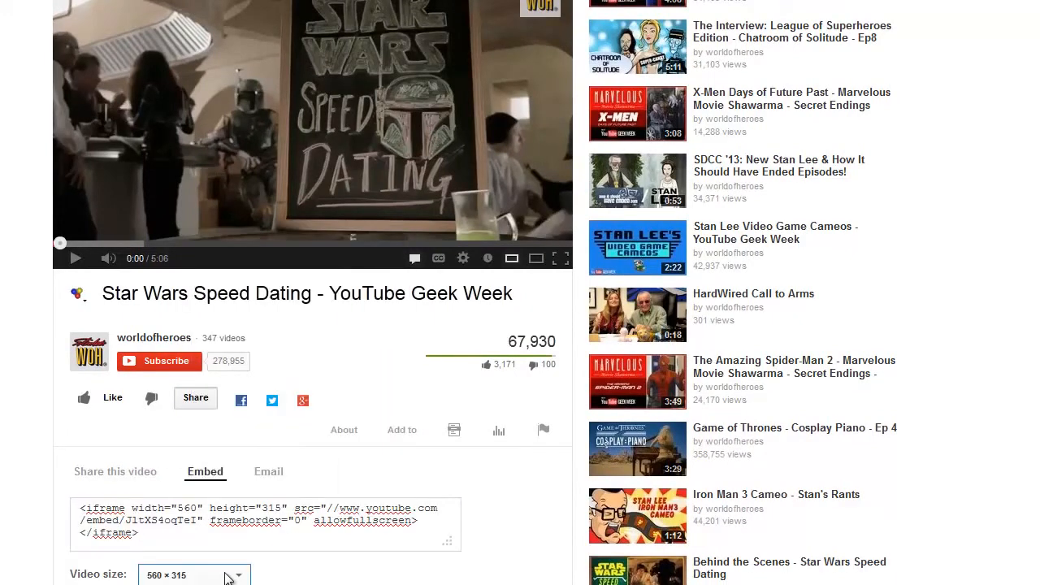
{"action": "left_click_drag", "start_coordinate": [164, 536], "coordinate": [61, 503]}
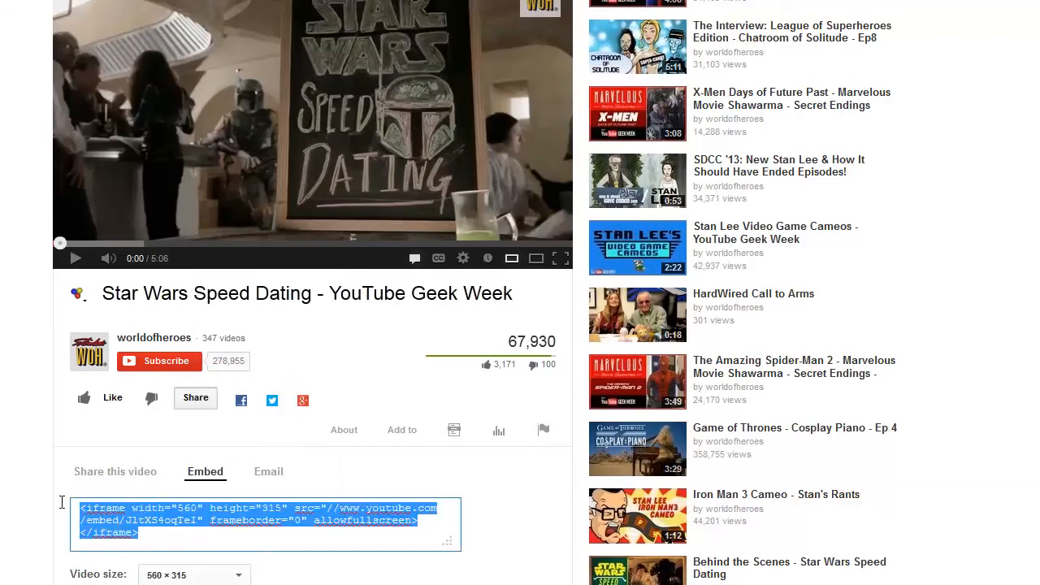
{"action": "right_click", "coordinate": [101, 524]}
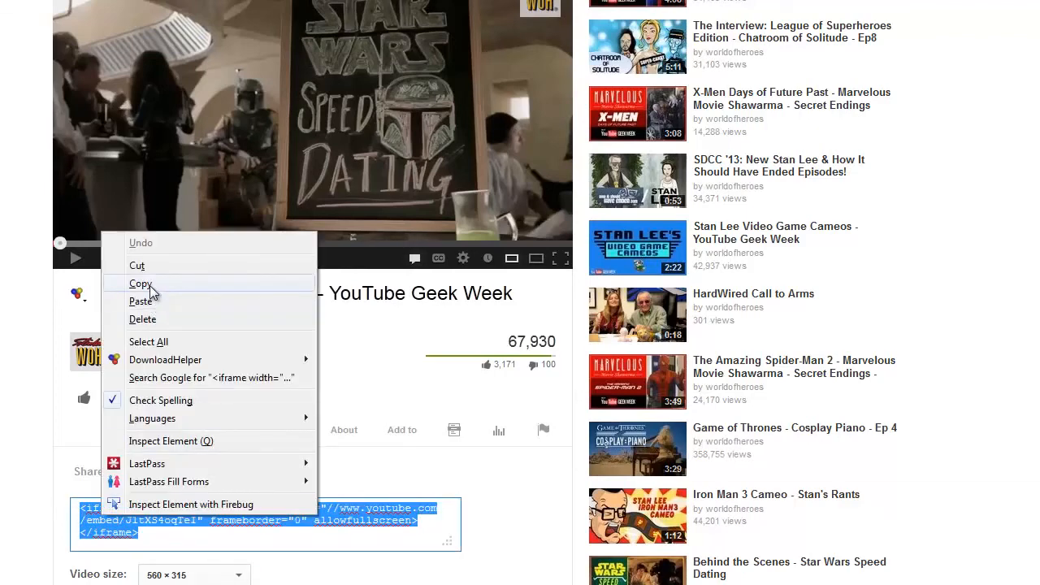
{"action": "left_click", "coordinate": [144, 279]}
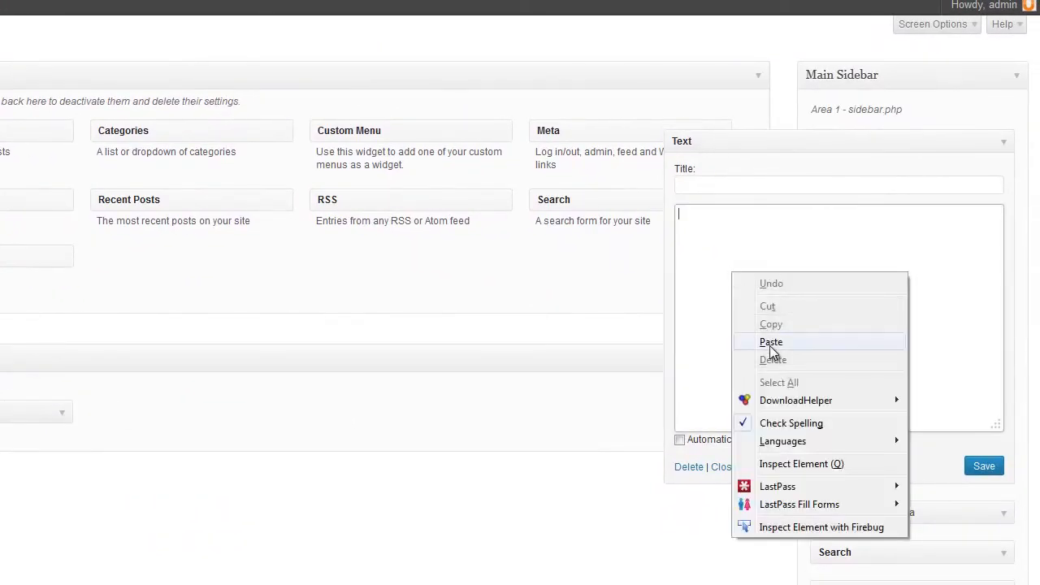
Step: Paste the YouTube embed code into the new untitled Text widget's content and save the widget
{"action": "left_click", "coordinate": [780, 342]}
{"action": "left_click", "coordinate": [983, 466]}
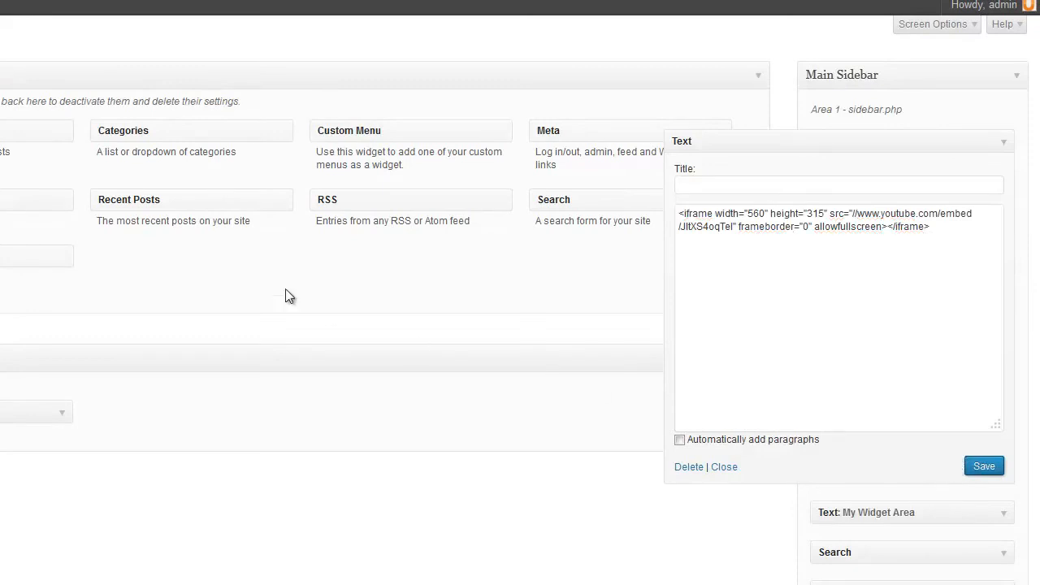
{"action": "left_click", "coordinate": [984, 468]}
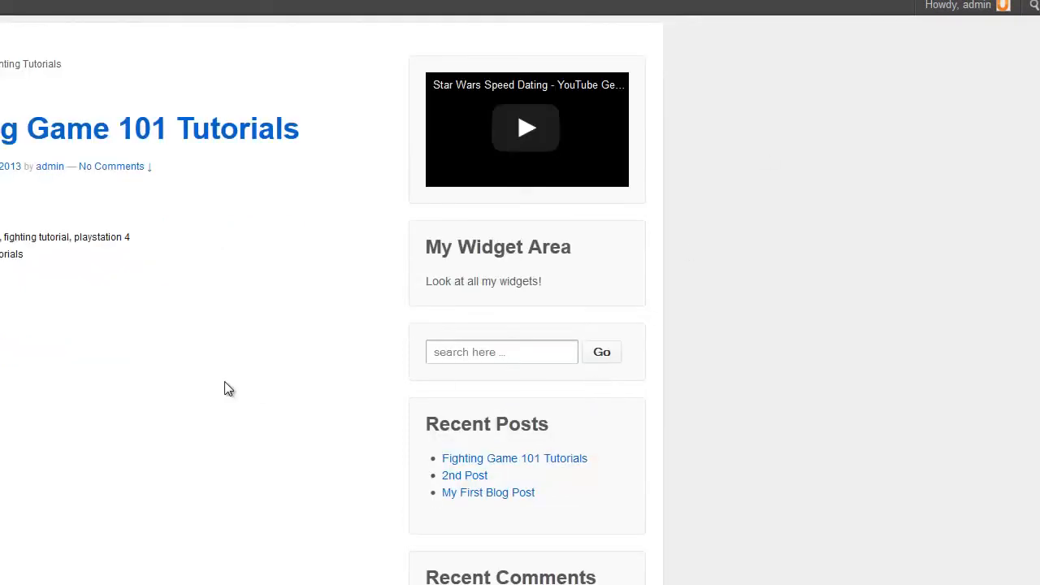
Step: Test playing and pausing the embedded video in the live site's sidebar and look over the widgets below it
{"action": "scroll", "coordinate": [226, 389], "scroll_direction": "up", "scroll_amount": 2}
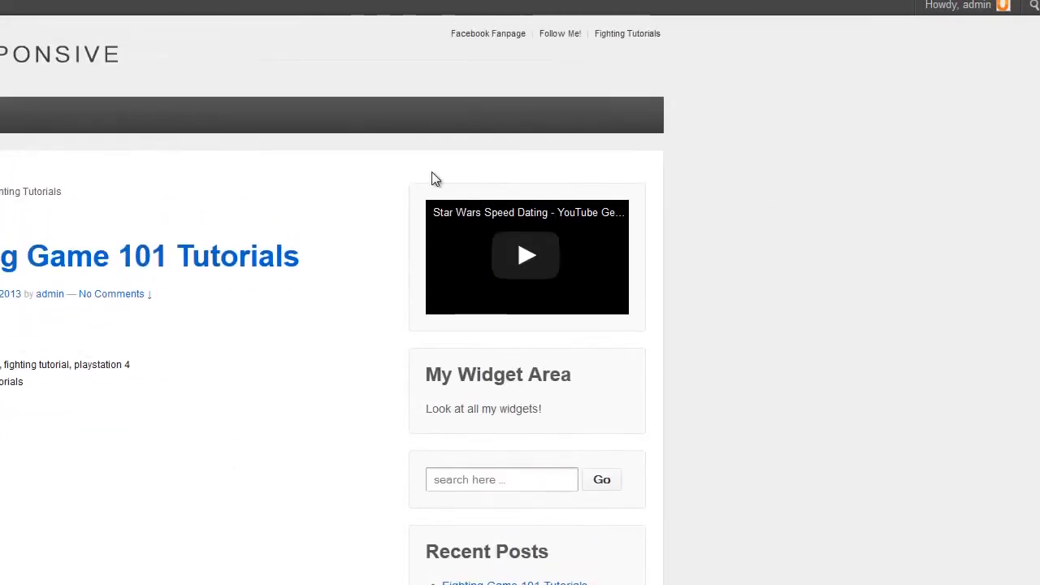
{"action": "left_click", "coordinate": [525, 265]}
{"action": "left_click", "coordinate": [448, 304]}
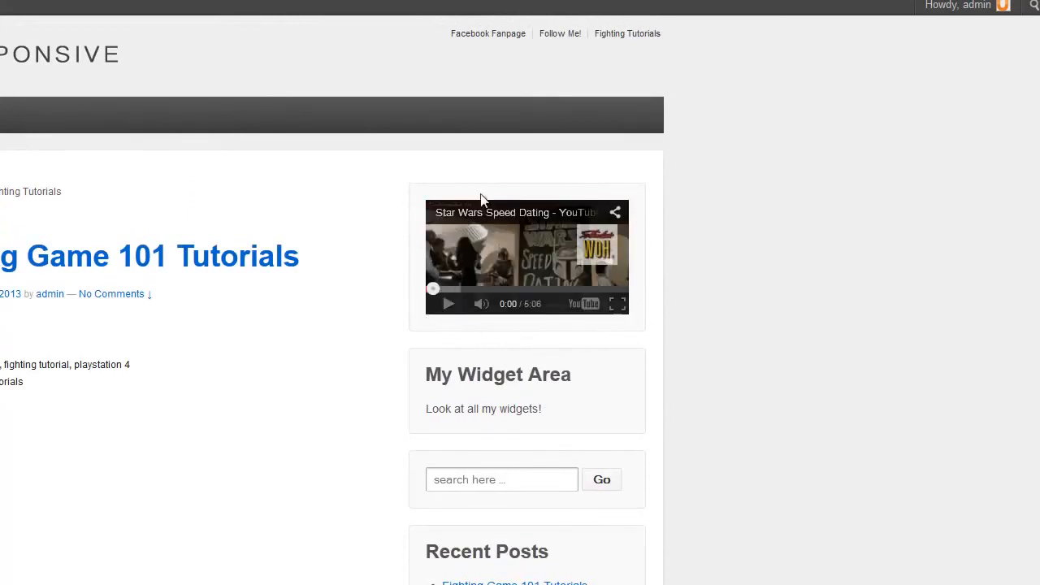
{"action": "left_click", "coordinate": [448, 310]}
{"action": "left_click", "coordinate": [449, 309]}
{"action": "scroll", "coordinate": [308, 441], "scroll_direction": "down", "scroll_amount": 3}
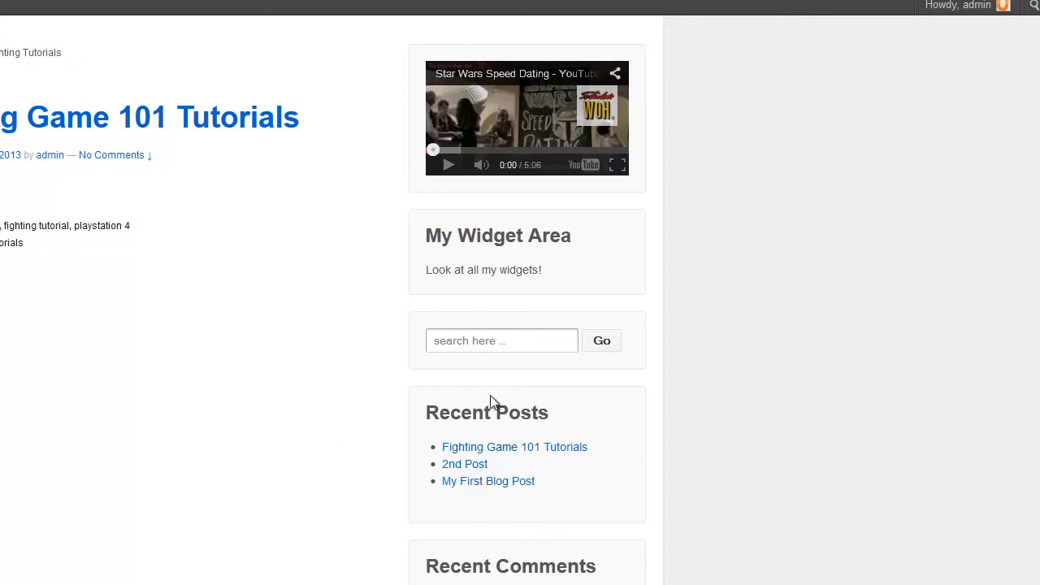
{"action": "scroll", "coordinate": [431, 431], "scroll_direction": "up", "scroll_amount": 3}
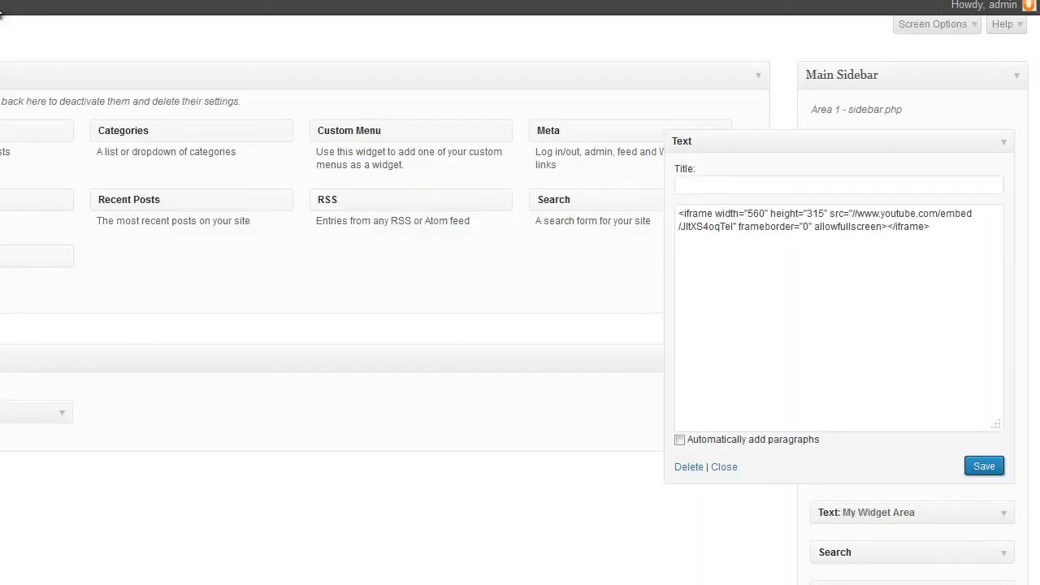
Step: Collapse the video Text widget and reposition it at the top of the Main Sidebar
{"action": "left_click", "coordinate": [1004, 143]}
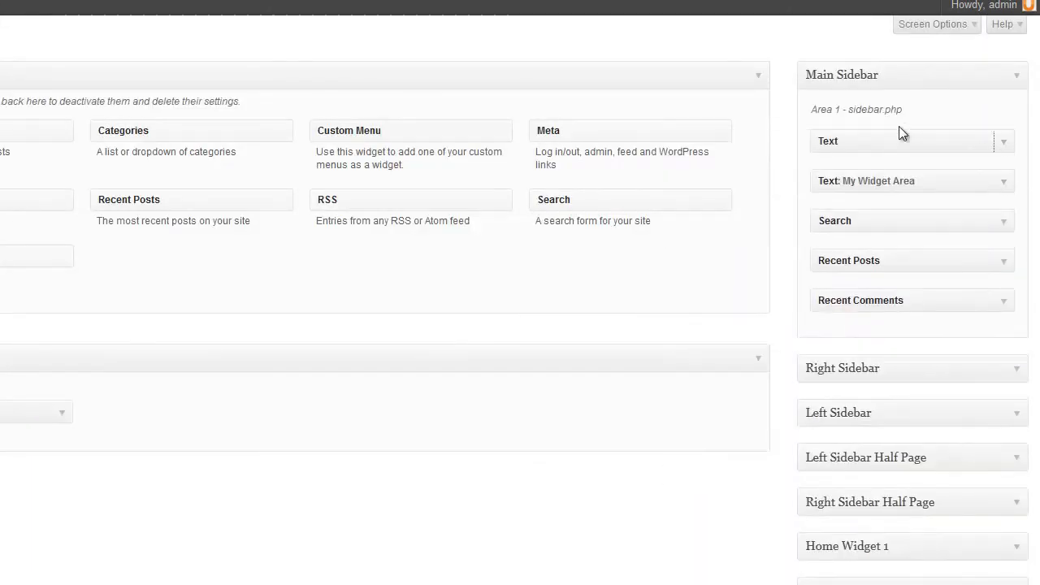
{"action": "mouse_move", "coordinate": [900, 134]}
{"action": "left_mouse_down"}
{"action": "mouse_move", "coordinate": [680, 149]}
{"action": "mouse_move", "coordinate": [510, 198]}
{"action": "mouse_move", "coordinate": [885, 140]}
{"action": "left_mouse_up"}
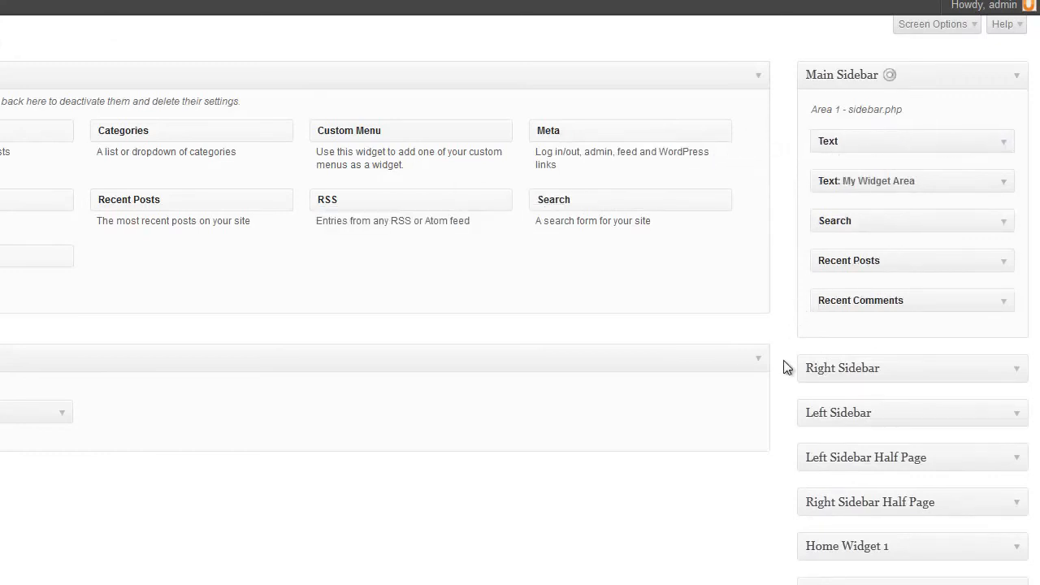